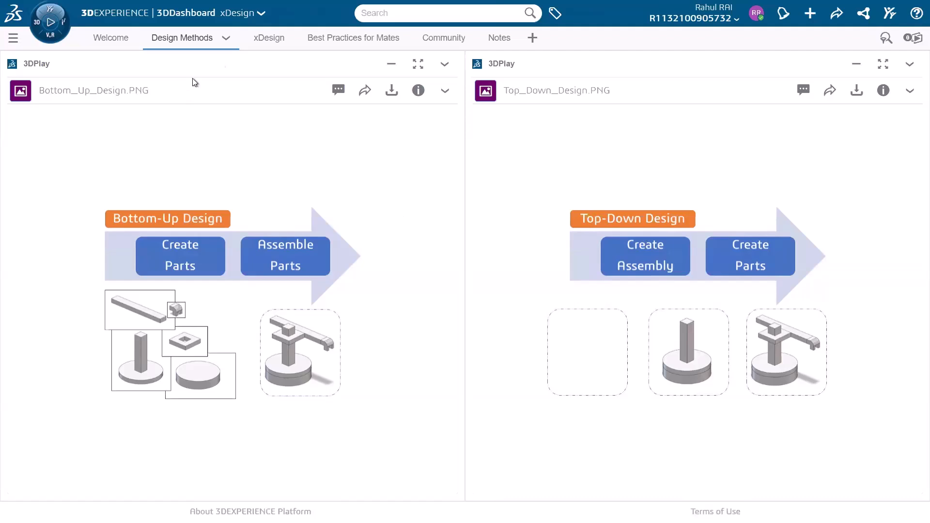
Step: Open the Cylindrical Configuration assembly from the Assembly_Webinar space in xDesign and maximize the xDesign view
click(272, 41)
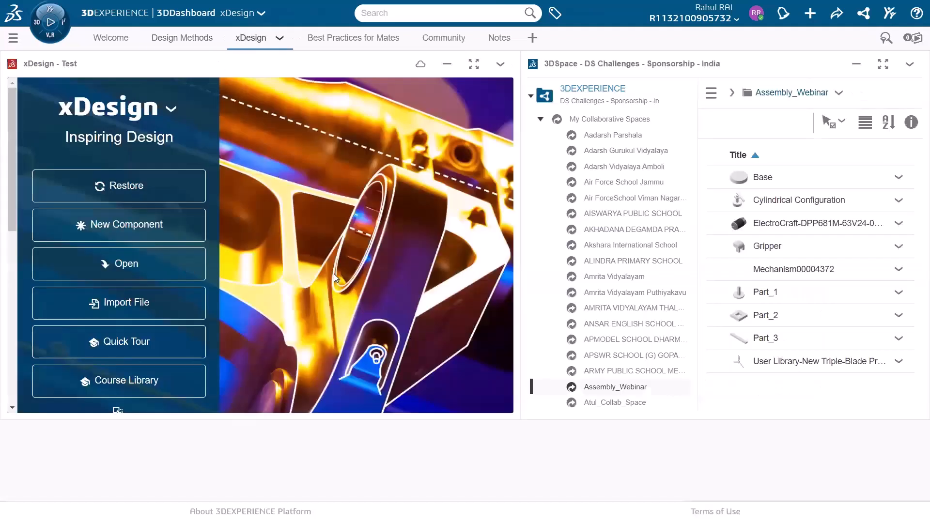
drag(800, 213, 315, 225)
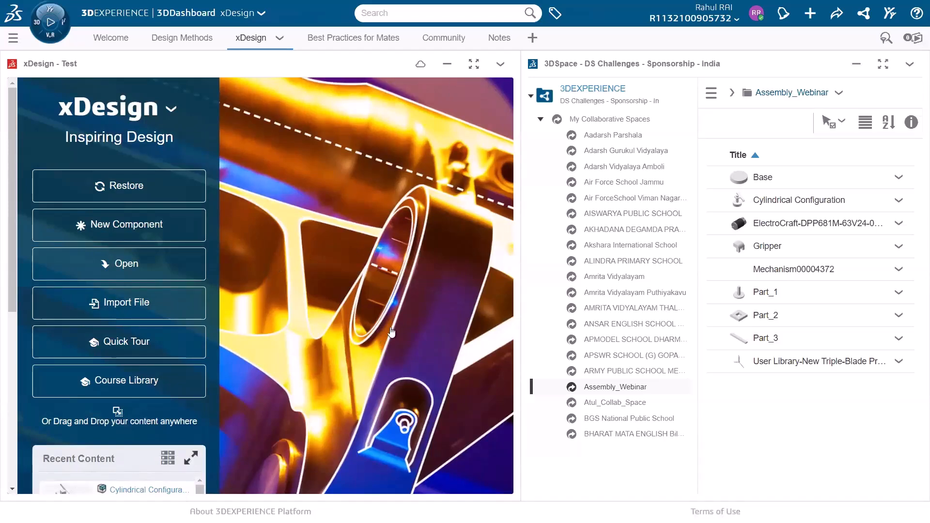
drag(738, 200, 306, 225)
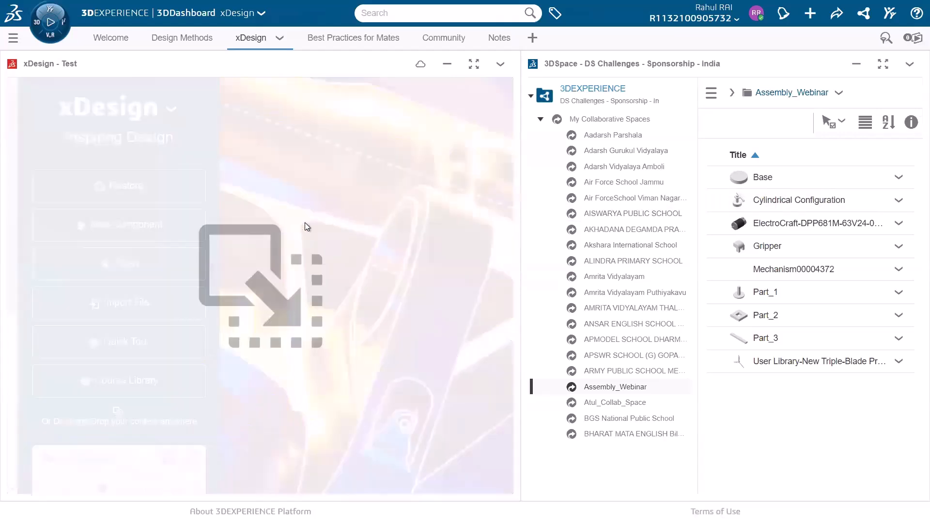
click(479, 63)
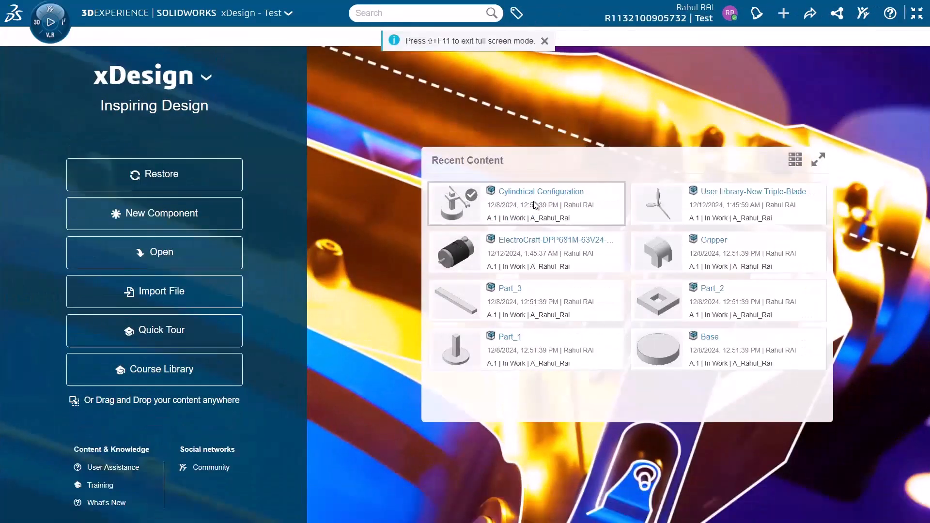
click(533, 202)
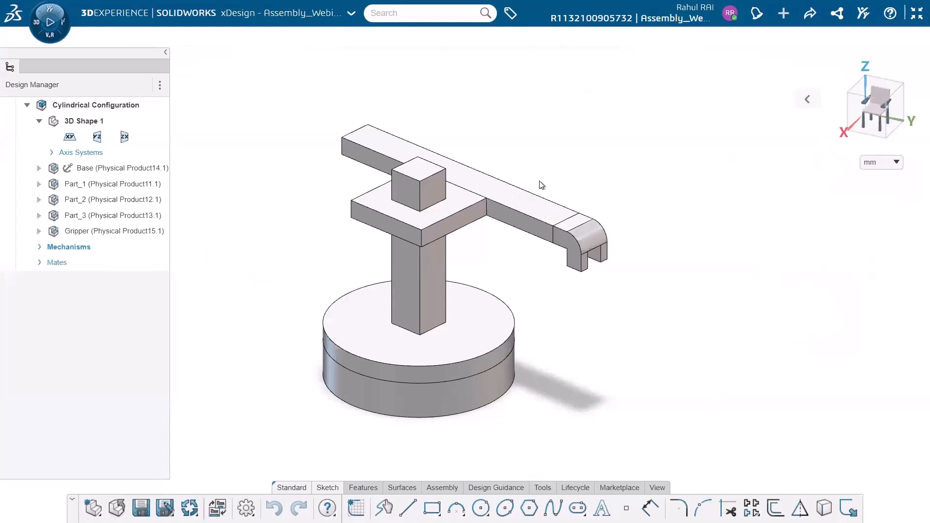
Step: Rotate Part_1 on the fixed Base, highlighting the Gripper, Base and Part_1 components in the assembly
drag(433, 374, 446, 411)
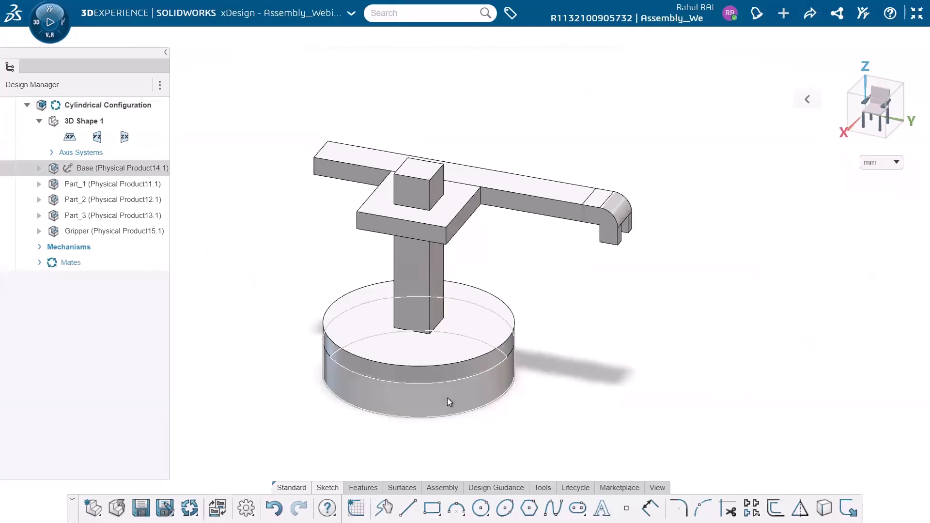
click(447, 397)
click(119, 227)
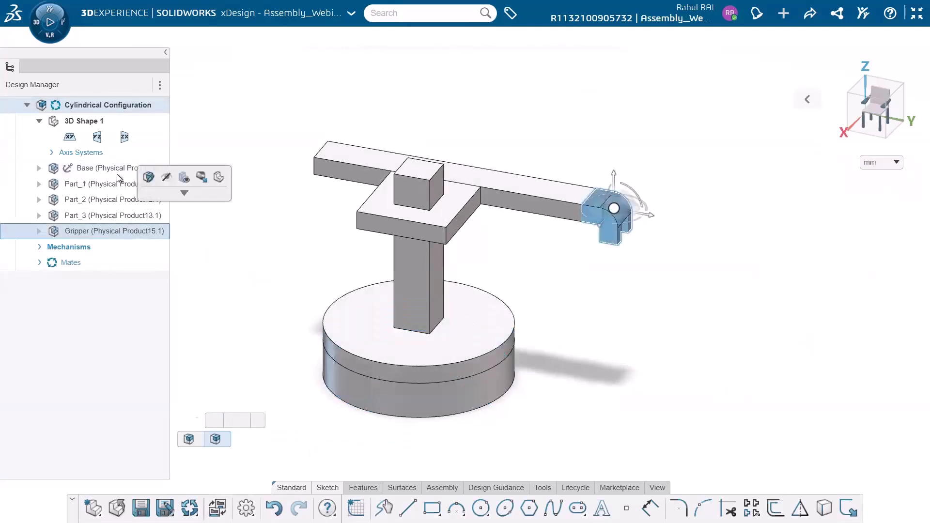
click(115, 168)
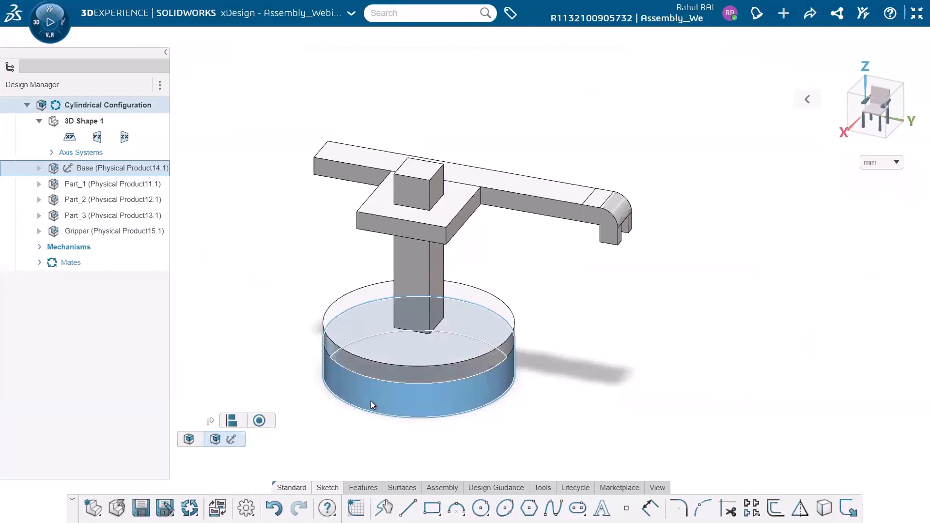
click(129, 184)
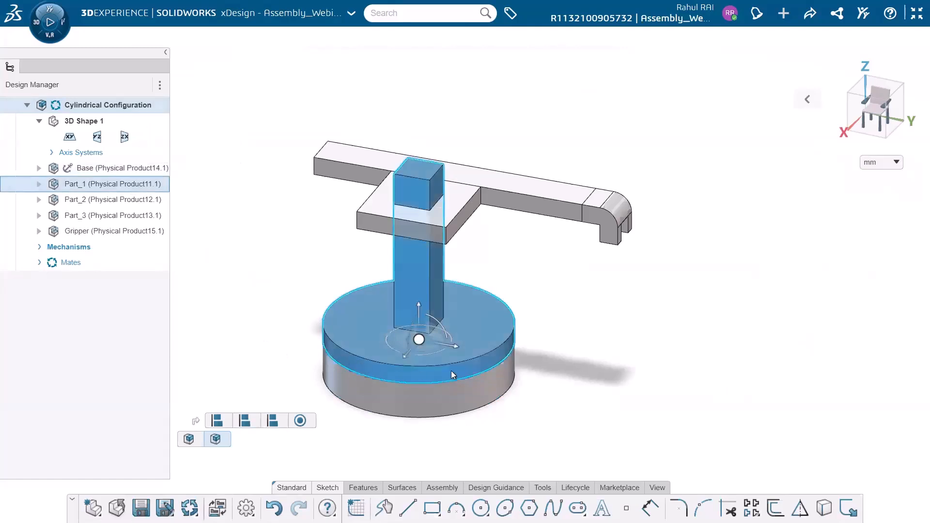
drag(492, 363, 434, 345)
Step: Lower Part_2 along the square column of Part_1 and slide the horizontal arm Part_3 inward
click(80, 200)
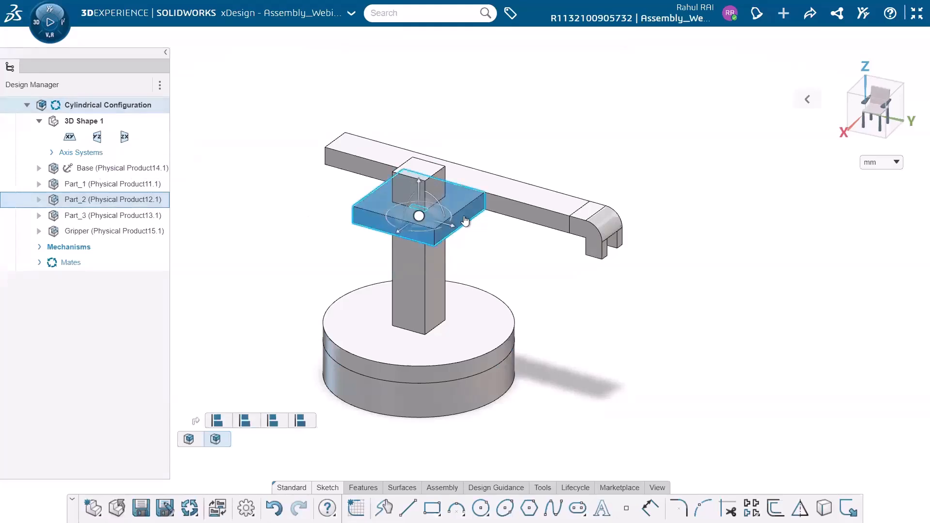
drag(466, 217, 425, 240)
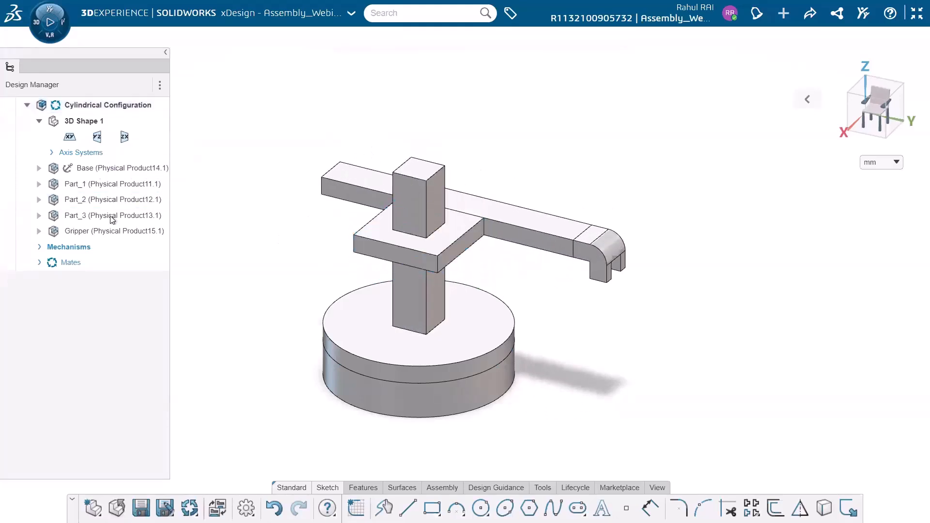
click(104, 215)
drag(552, 242, 524, 237)
Step: Examine the Gripper and its attachment to the end of the Part_3 arm
click(123, 231)
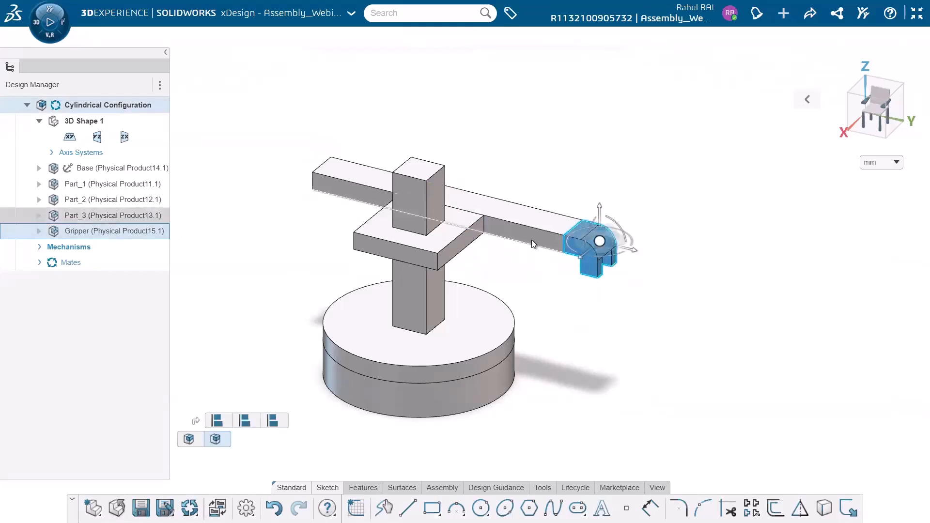
click(531, 239)
click(537, 287)
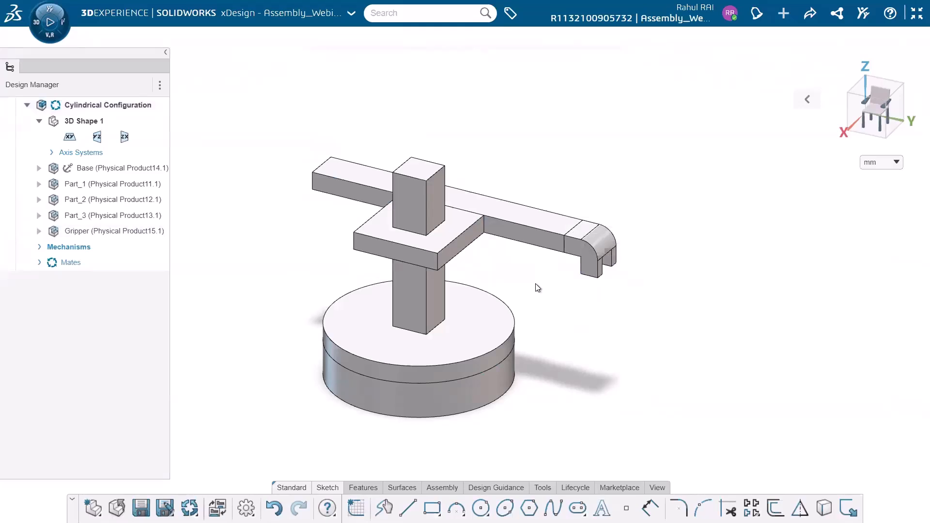
click(591, 255)
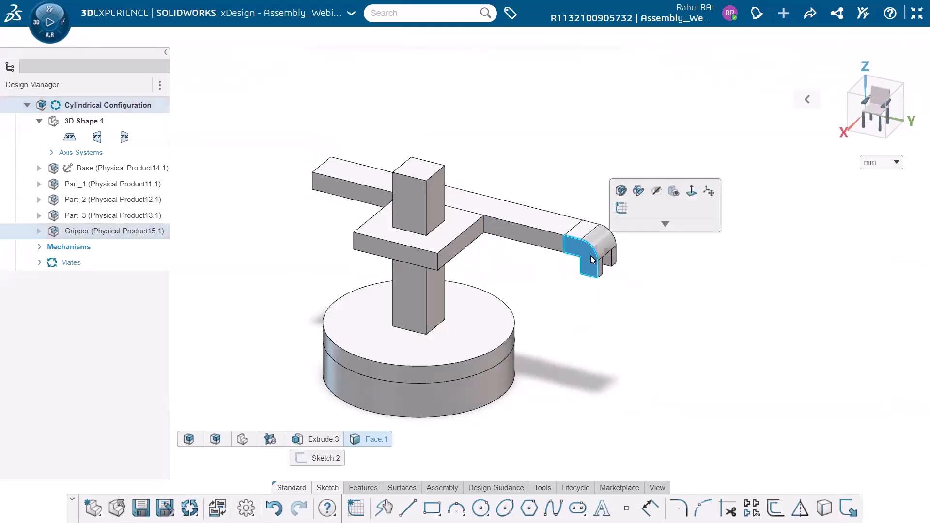
click(542, 273)
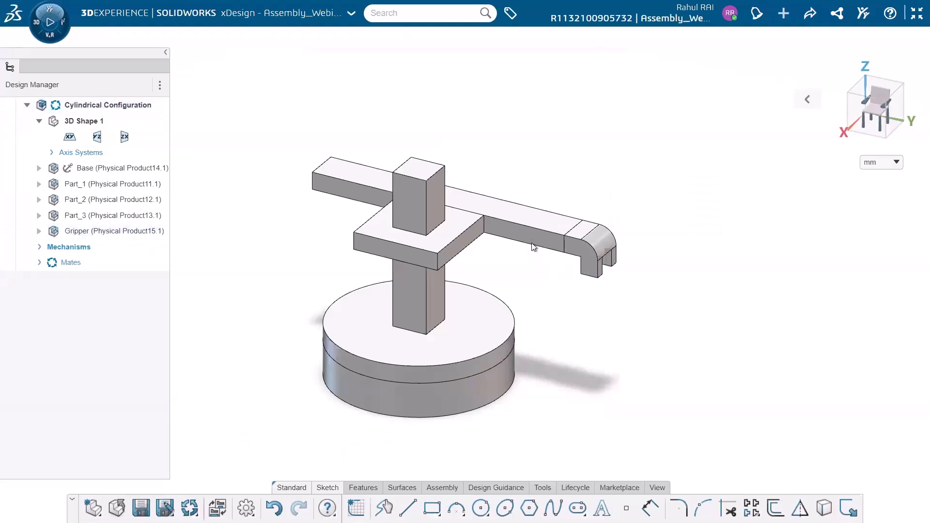
click(584, 254)
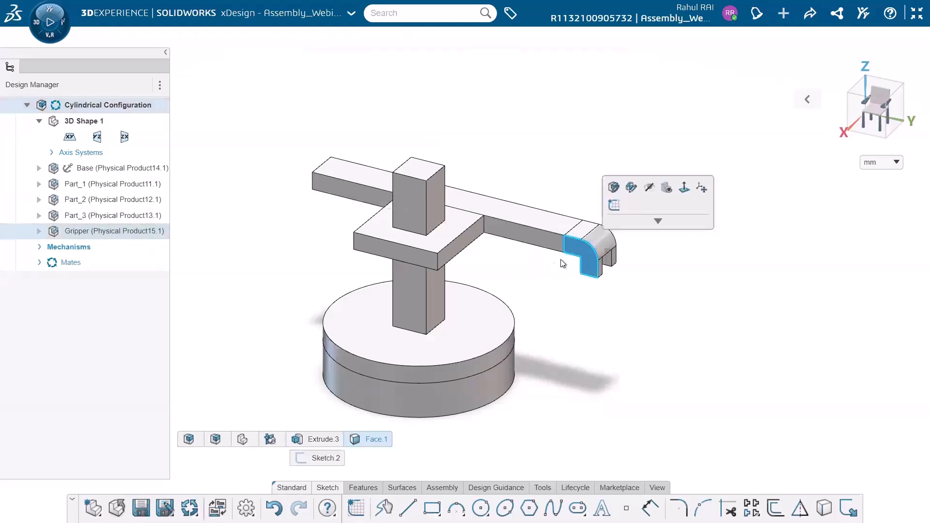
click(555, 268)
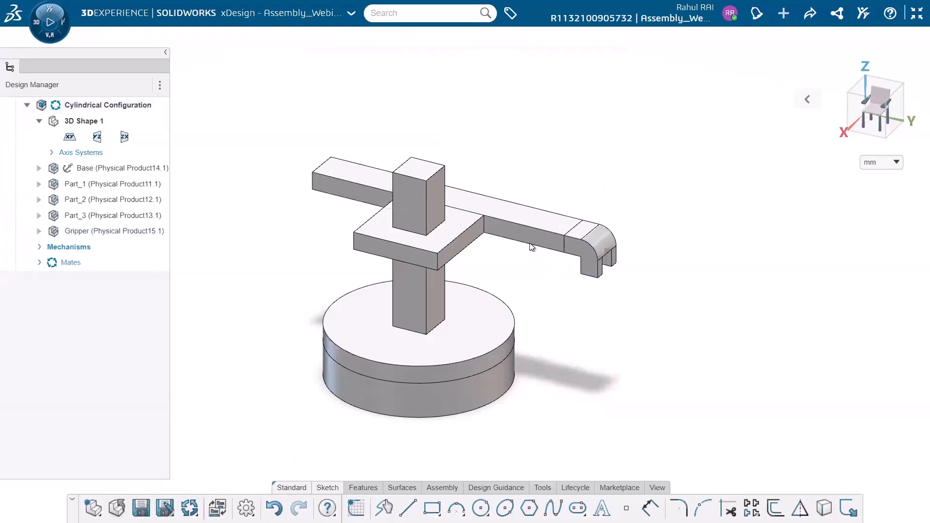
Step: Lower the arm by moving the Gripper and rotate Part_1 slightly on the Base
click(585, 251)
drag(597, 237, 582, 269)
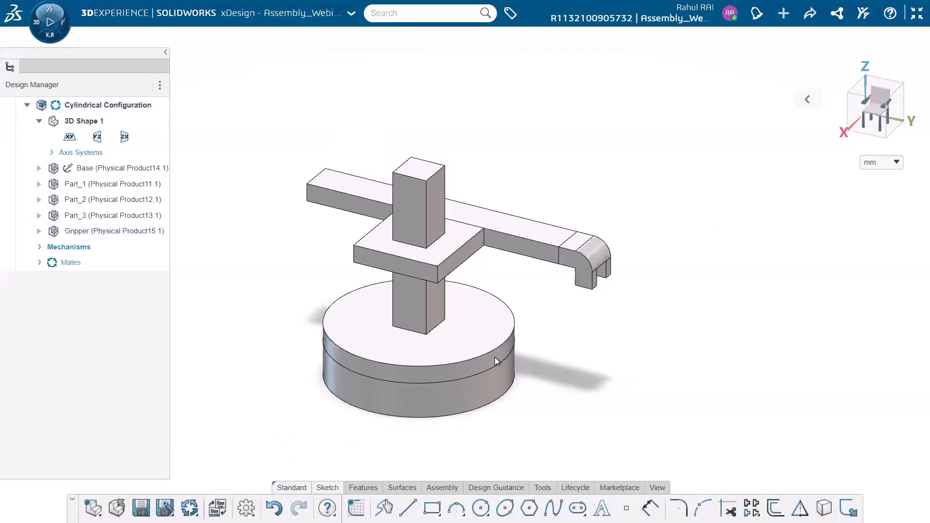
drag(481, 368, 515, 334)
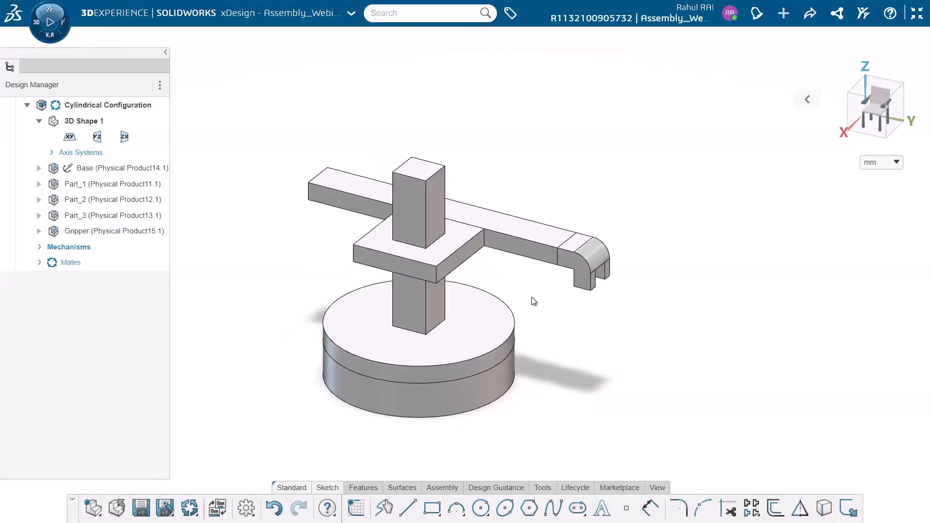
Step: Highlight the Base and the Gripper to compare the first and last components of the assembly
click(108, 168)
click(111, 232)
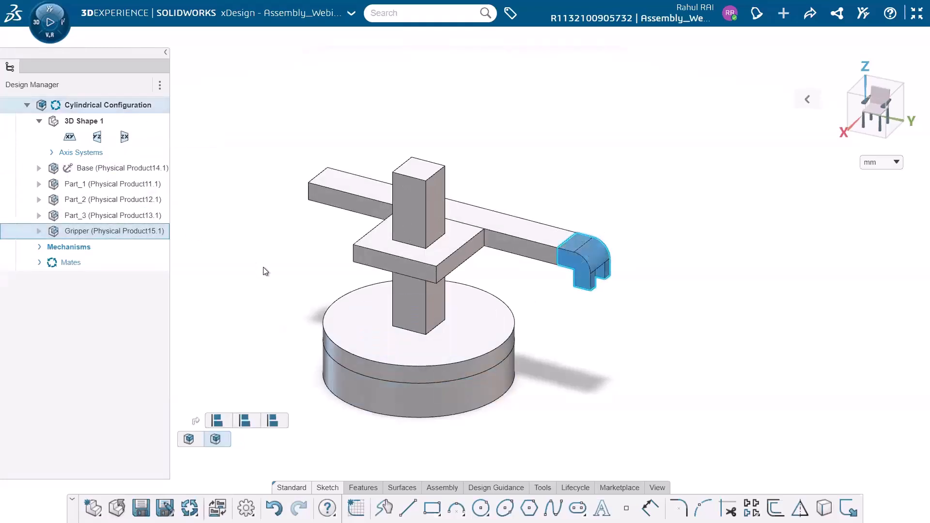
click(263, 267)
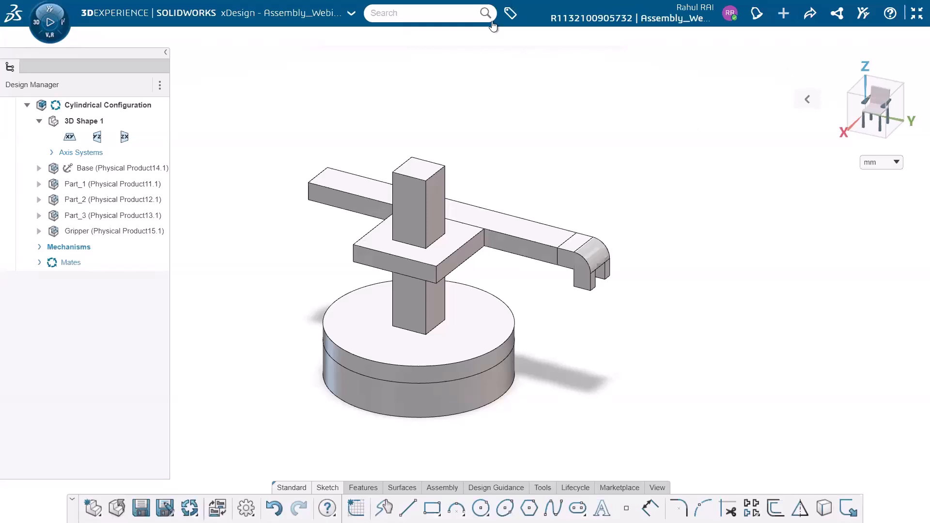
click(468, 41)
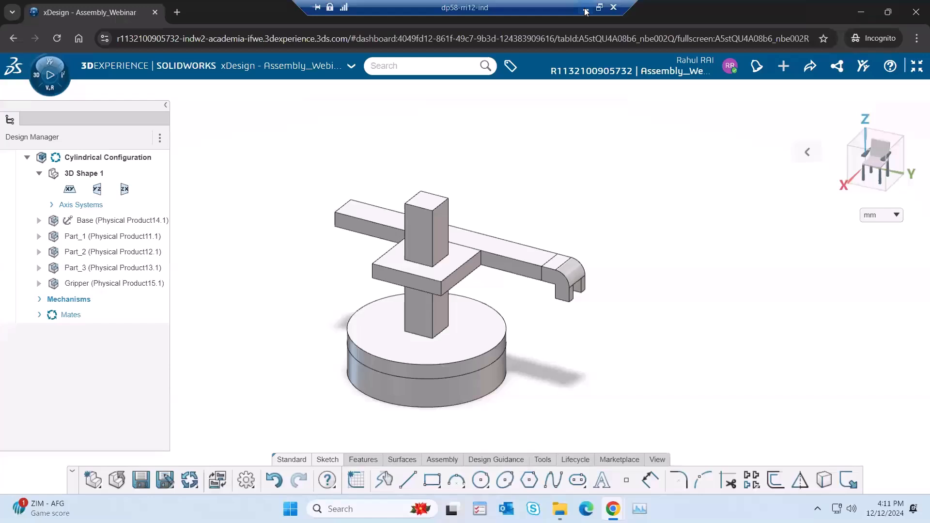
click(585, 12)
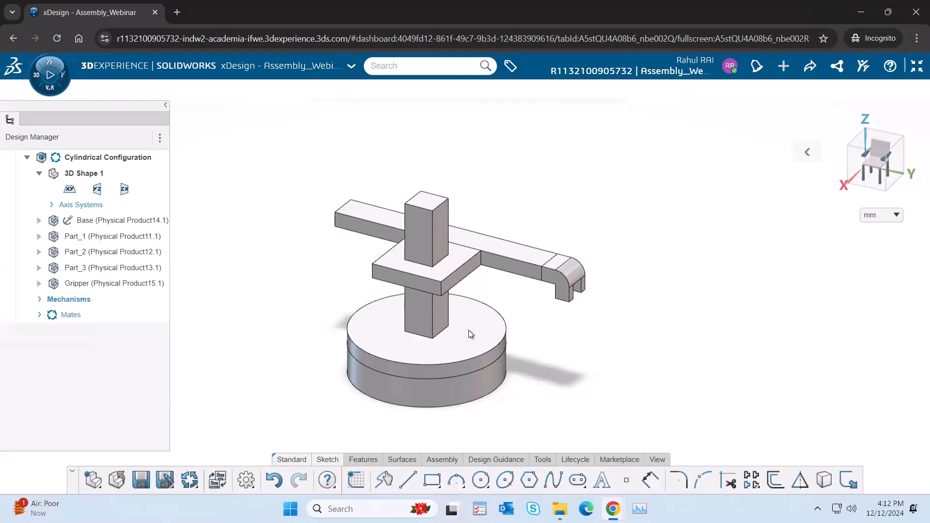
Step: Move the robot through its degrees of freedom: rotate Part_1, shift Part_2 vertically and slide the Part_3 arm horizontally
drag(461, 371, 467, 241)
drag(571, 228, 542, 240)
drag(423, 274, 406, 274)
mouse_move(494, 265)
mouse_down()
mouse_move(507, 243)
mouse_move(490, 261)
mouse_up()
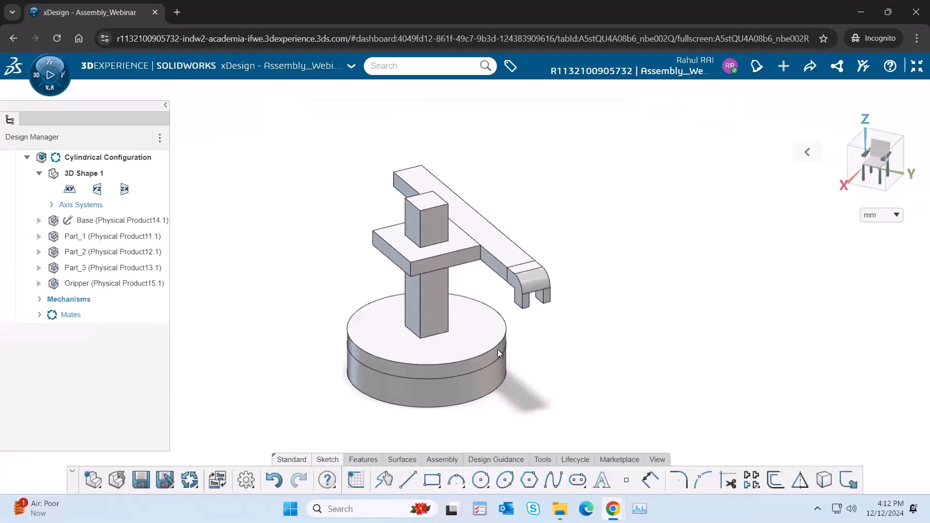
drag(539, 227, 525, 244)
drag(459, 370, 420, 374)
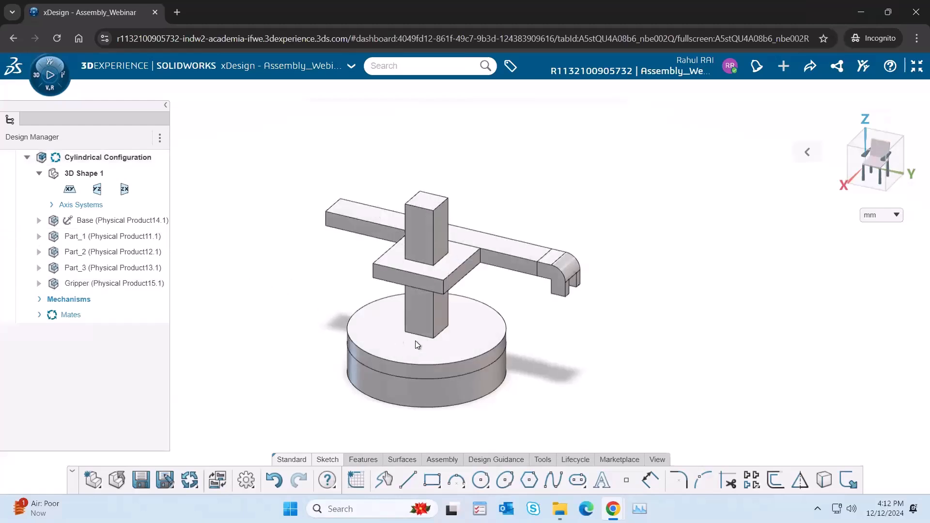
drag(426, 368, 388, 361)
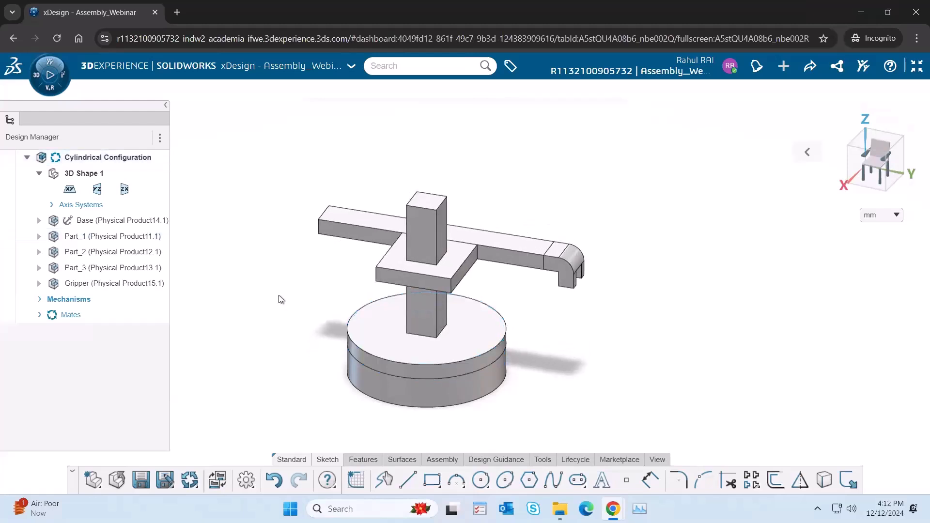
Step: Expand the assembly's Mechanisms branch, rotate Part_1 on the Base and raise Part_2 along the column
click(39, 300)
click(120, 316)
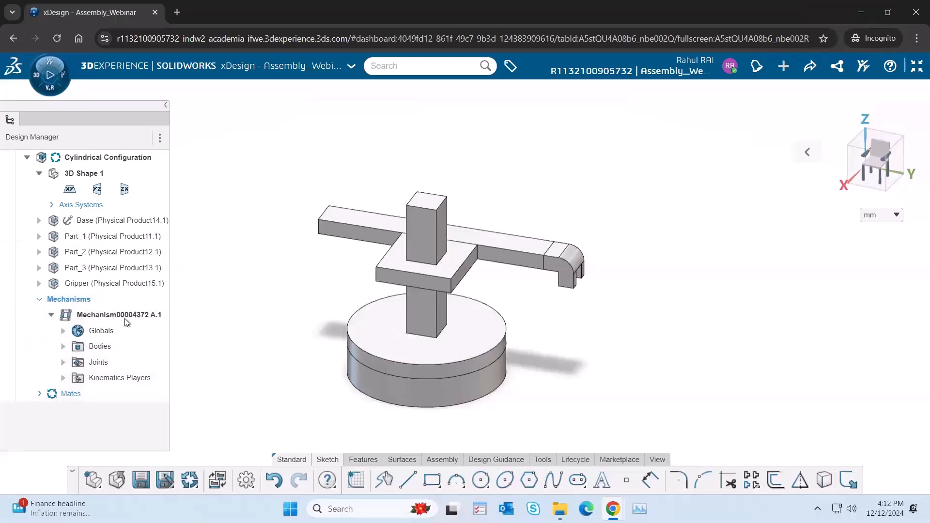
drag(350, 356, 362, 353)
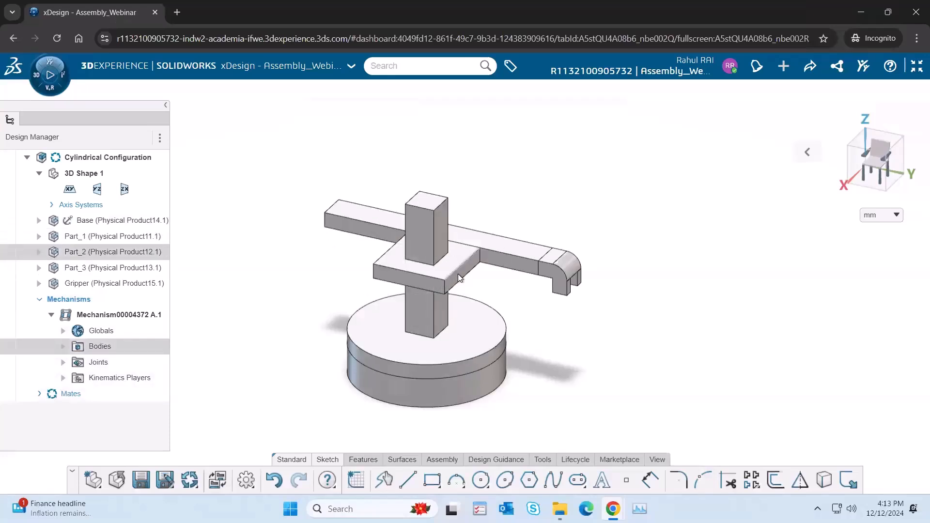
drag(460, 291, 461, 260)
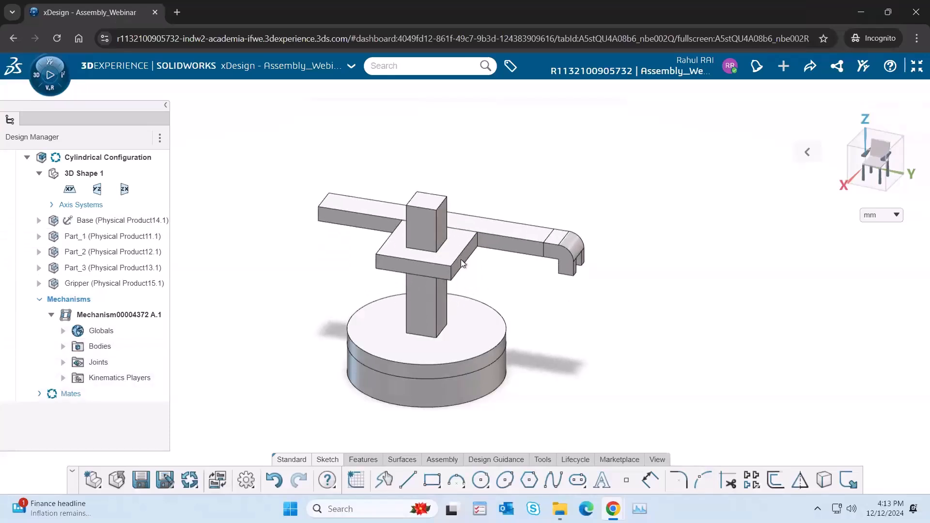
Step: Open Kinematics Player.2 of the mechanism for editing and close its playback bar
click(129, 378)
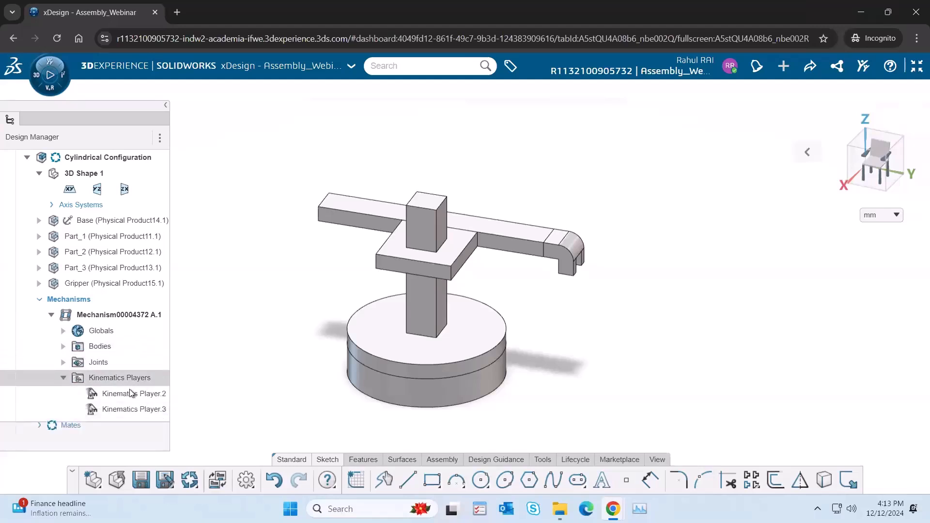
click(129, 394)
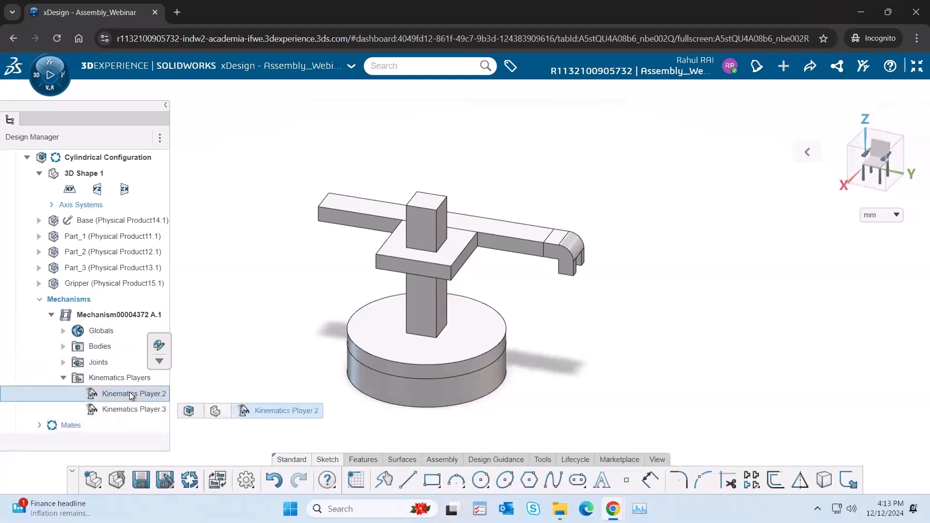
click(159, 346)
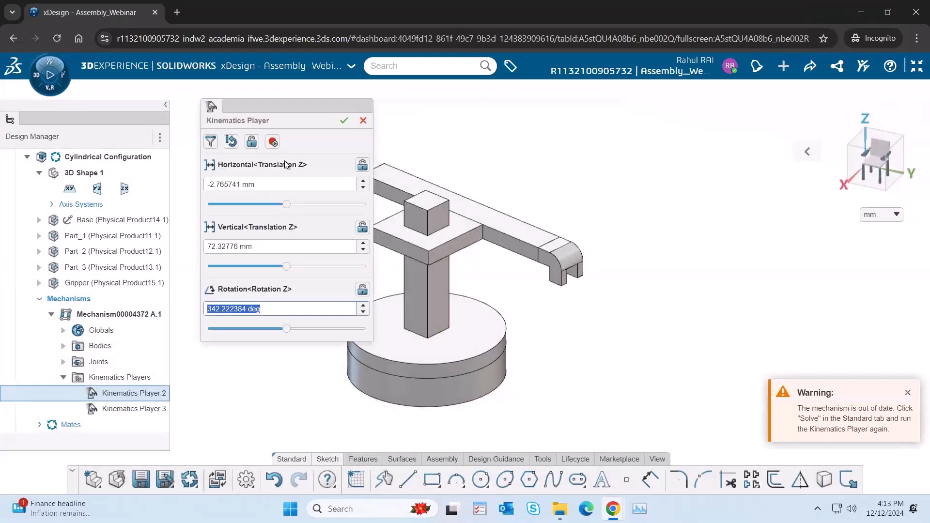
click(273, 141)
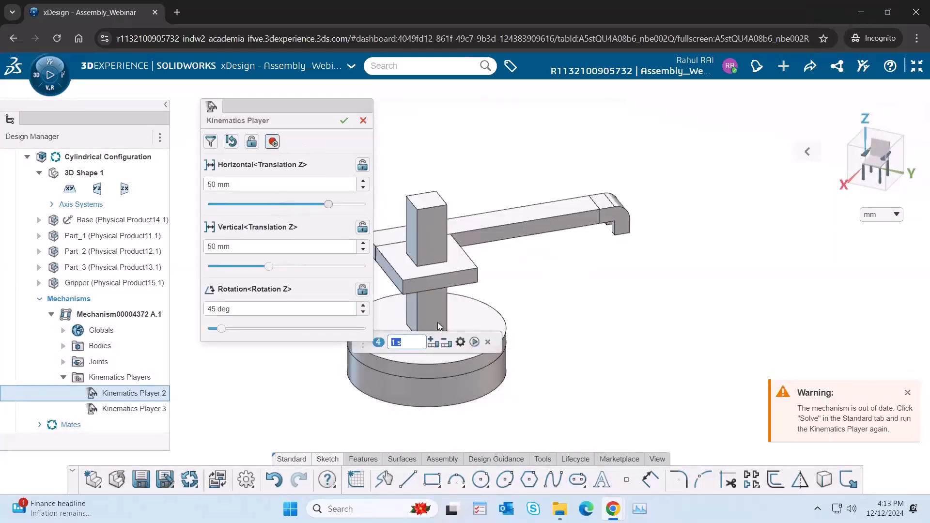
click(489, 343)
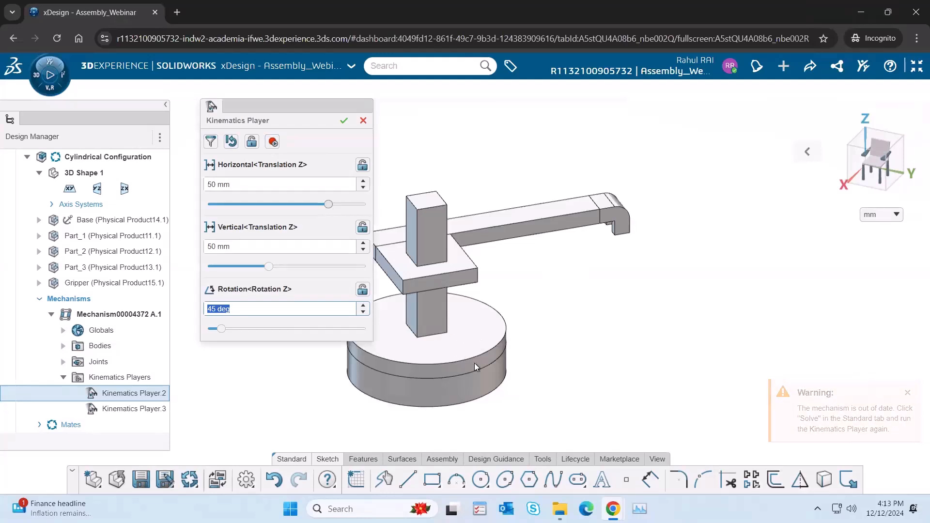
Step: Set the player's rotation to about 39.8 deg, vertical translation to about 28.3 mm and horizontal translation to about 13.6 mm
mouse_move(221, 328)
mouse_down()
mouse_move(238, 329)
mouse_move(220, 330)
mouse_up()
drag(270, 268, 248, 278)
drag(328, 204, 299, 211)
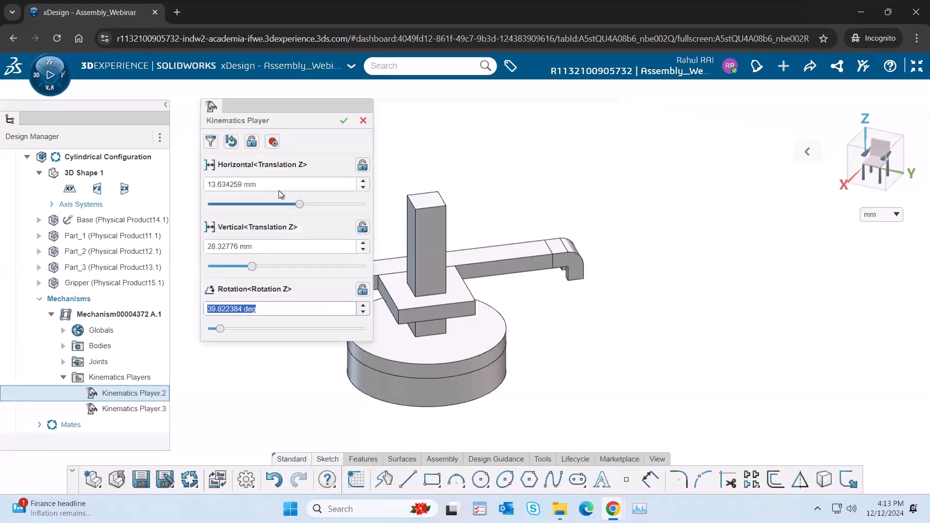
Step: Play the recorded motion of Kinematics Player.2 and close the player without applying changes
click(274, 142)
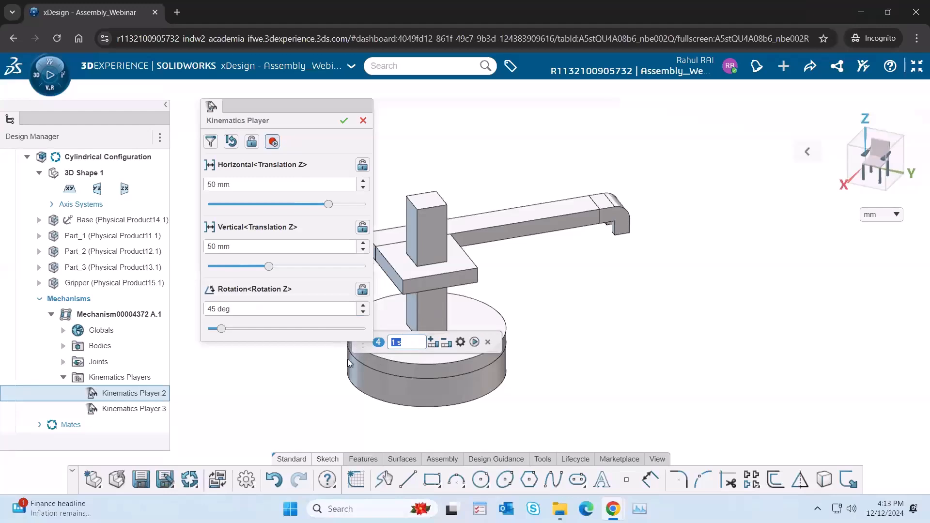
drag(357, 348, 217, 377)
click(332, 376)
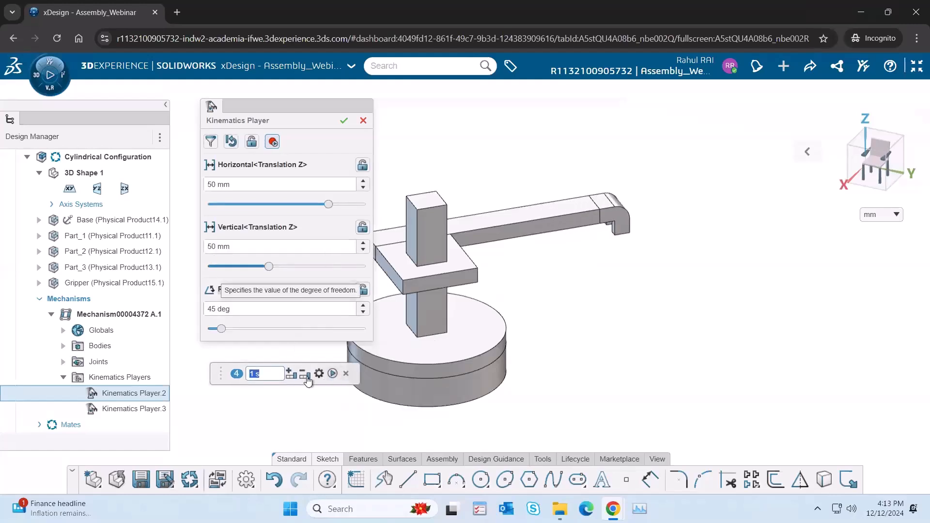
click(333, 373)
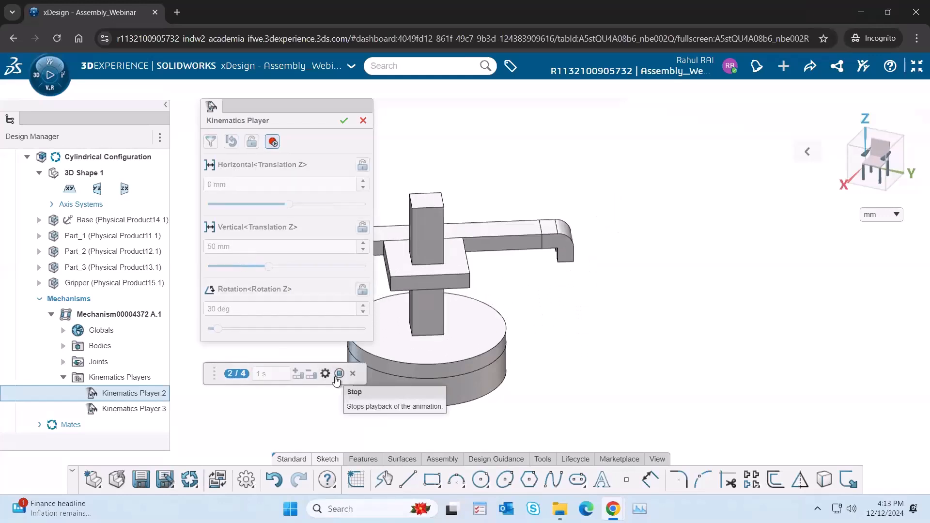
click(364, 120)
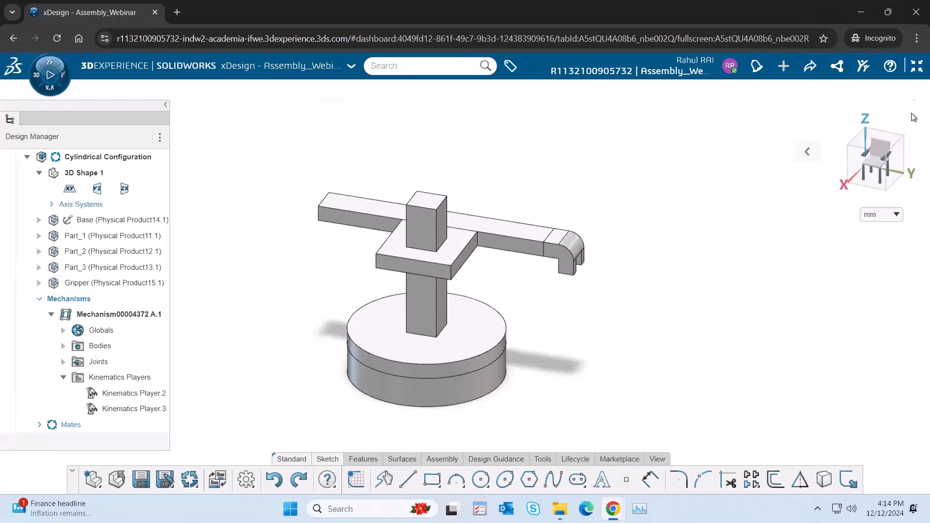
Step: Examine the 3DSpace content at full size with My Collaborative Spaces expanded, and return to the dashboard layout
click(917, 67)
click(540, 172)
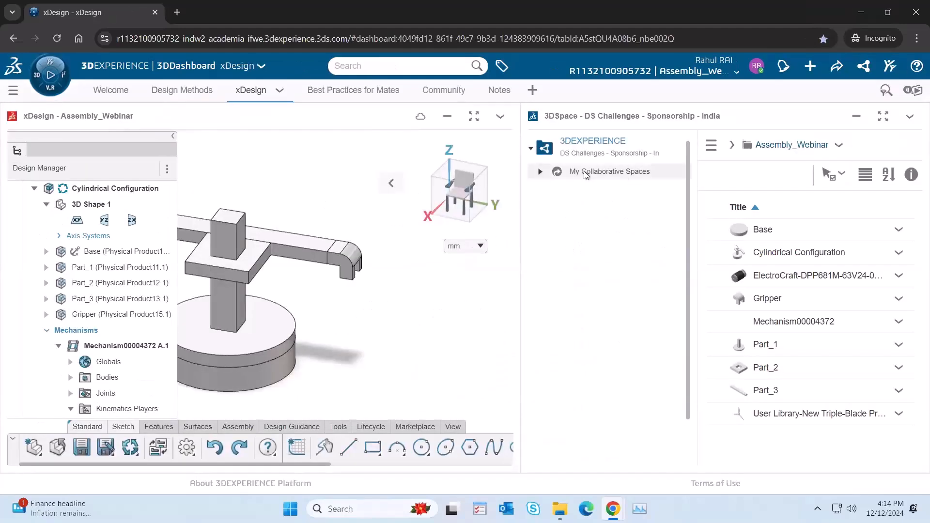
click(883, 116)
click(49, 93)
mouse_move(306, 5)
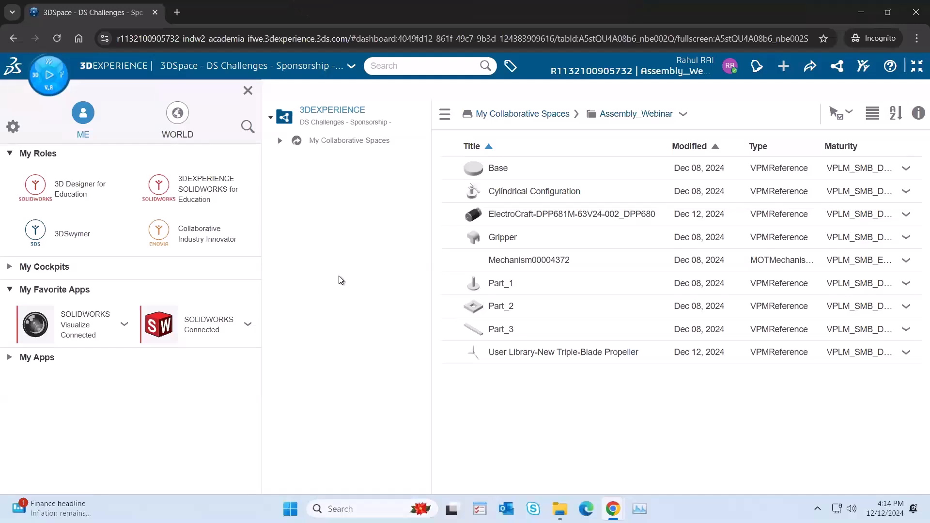
click(280, 142)
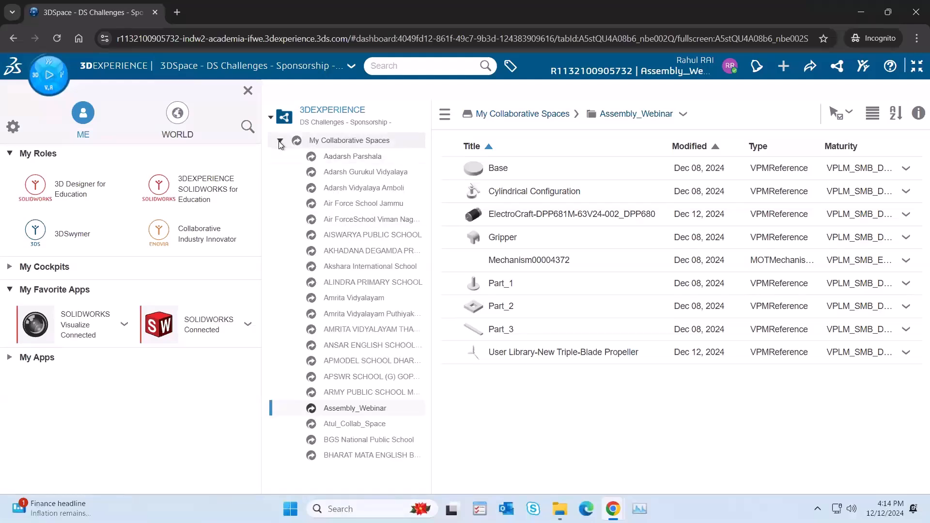
click(280, 140)
click(248, 92)
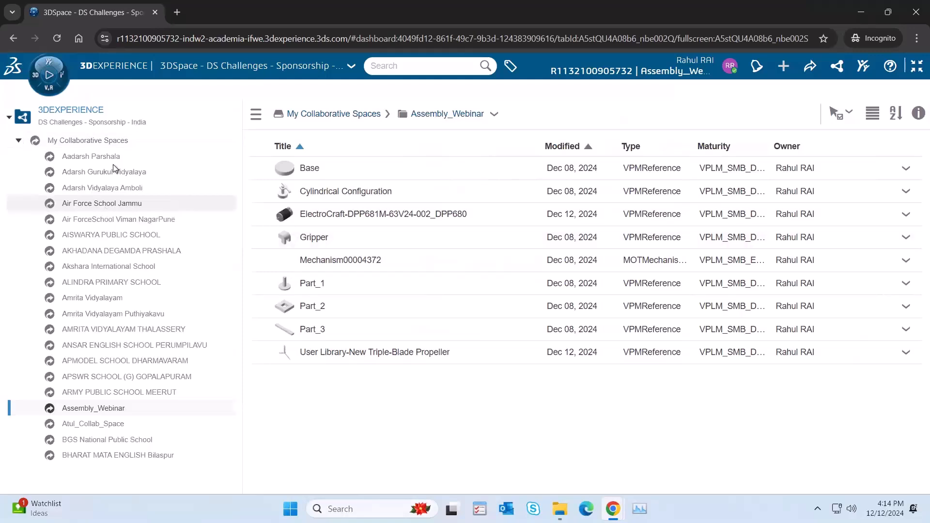
click(916, 67)
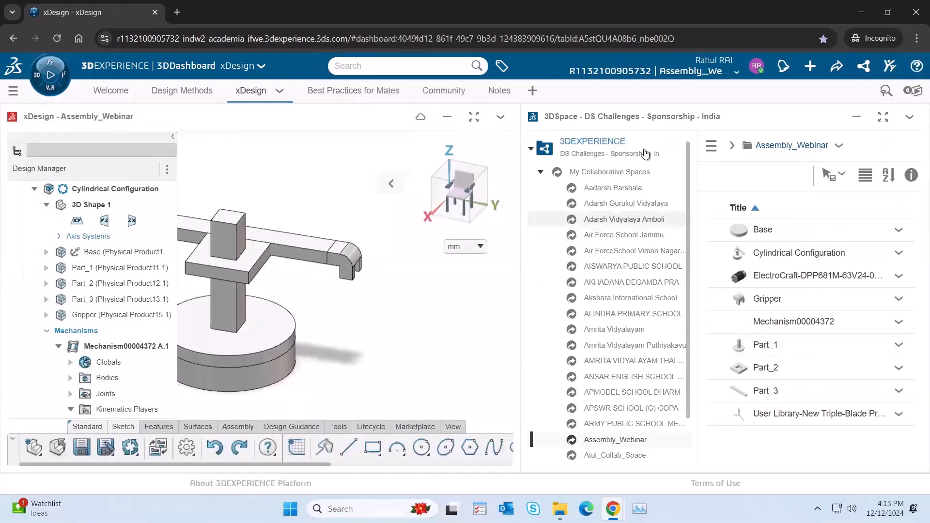
Step: Delete the existing Assembly_Webinar folder from My Files in 3DDrive
click(865, 71)
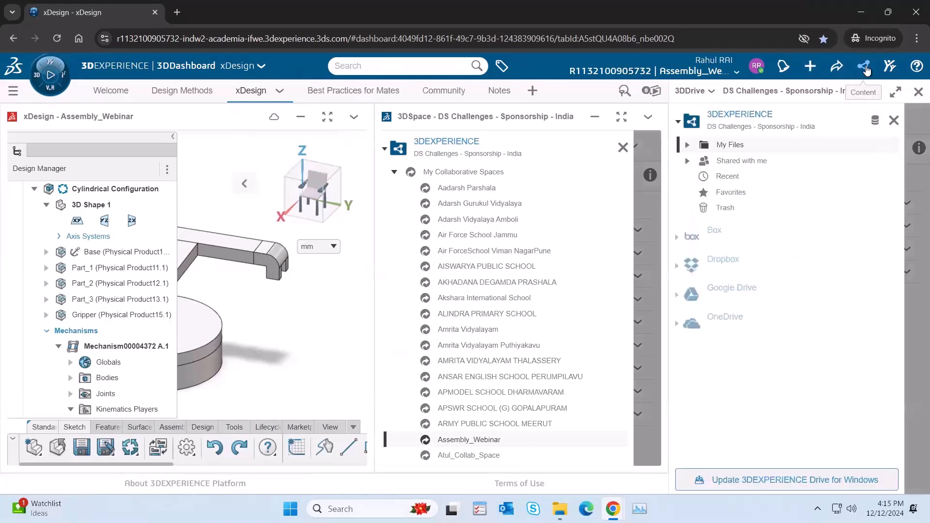
click(893, 120)
click(687, 202)
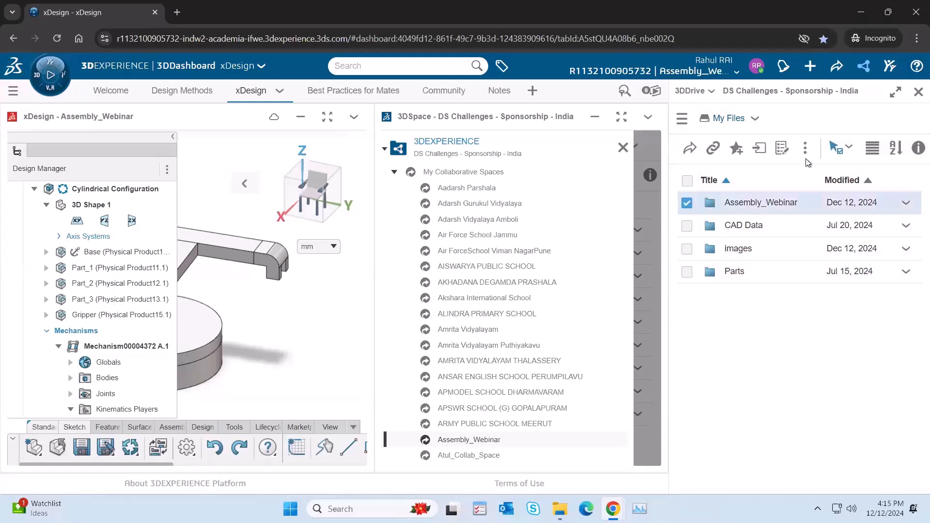
click(806, 150)
click(830, 285)
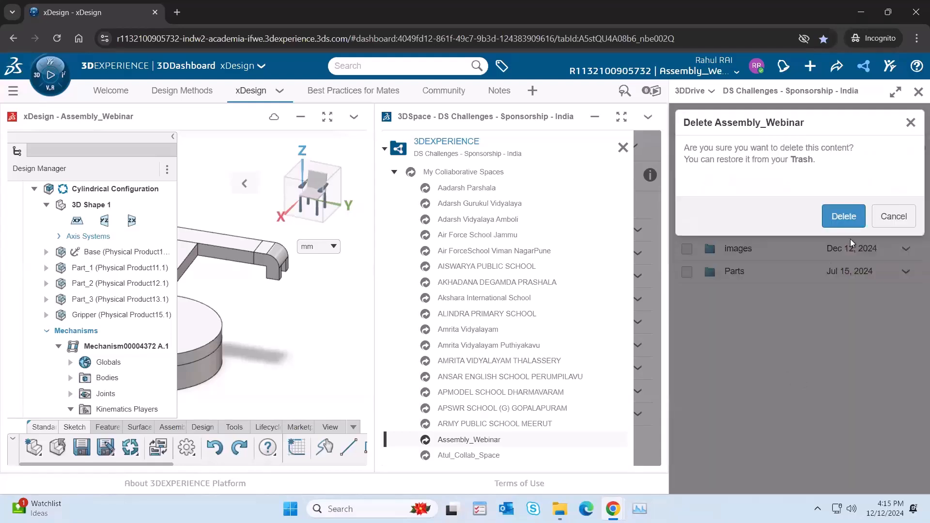
click(844, 217)
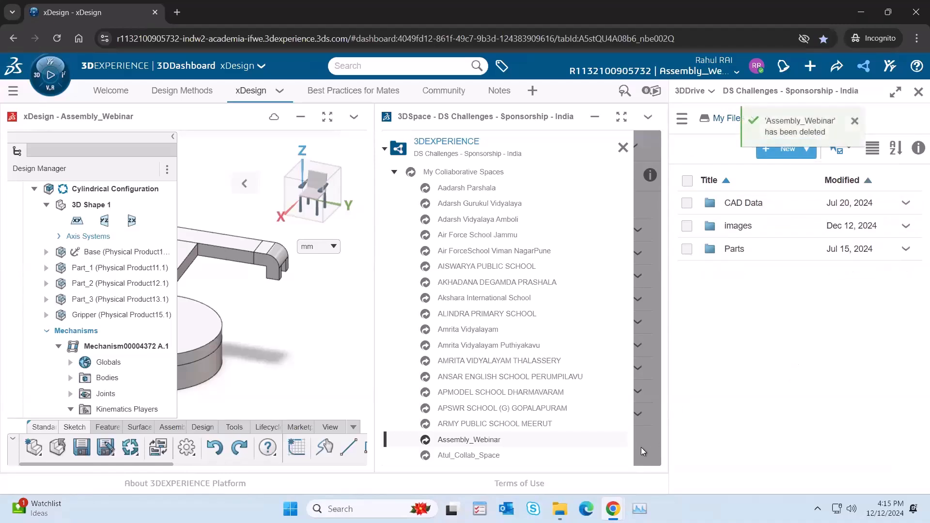
Step: Upload the local Assembly_Webinar folder of 3DXML files from File Explorer to My Files in 3DDrive and open it there
click(560, 508)
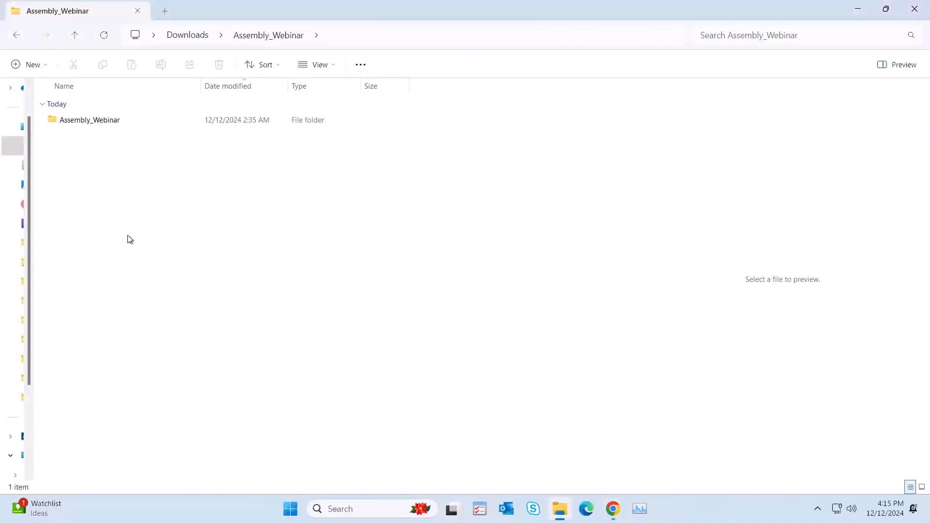
double_click(98, 122)
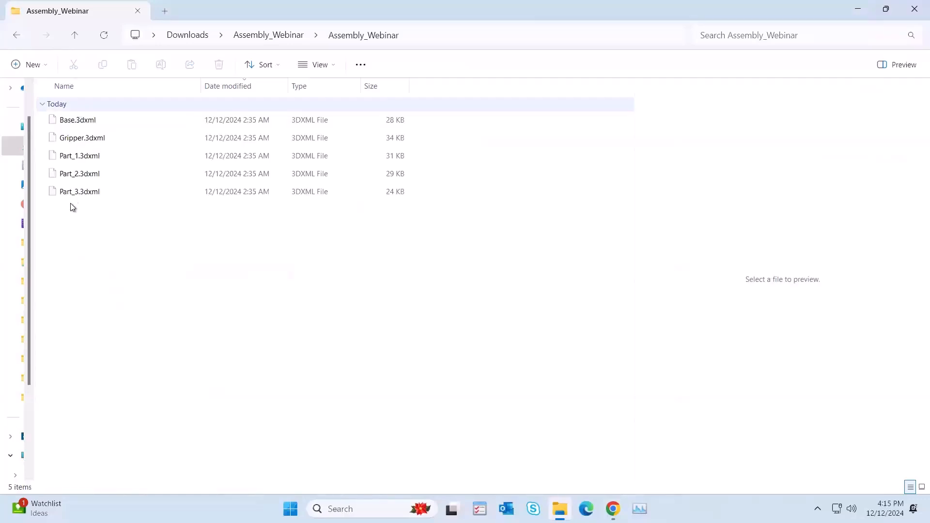
click(74, 35)
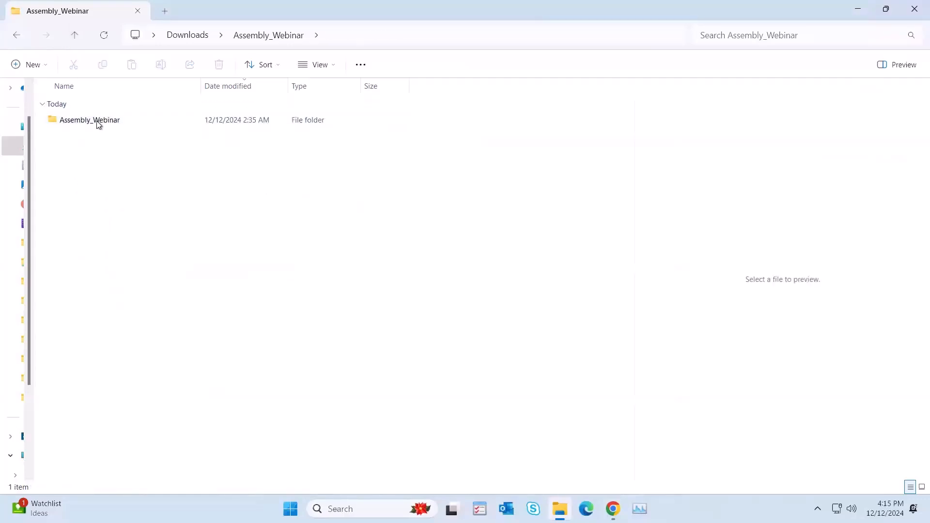
drag(392, 265, 772, 343)
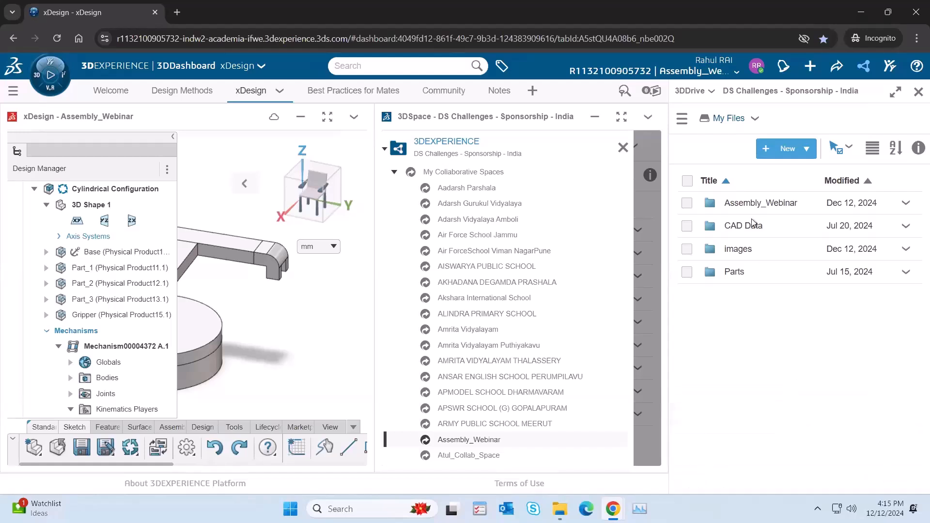
double_click(763, 203)
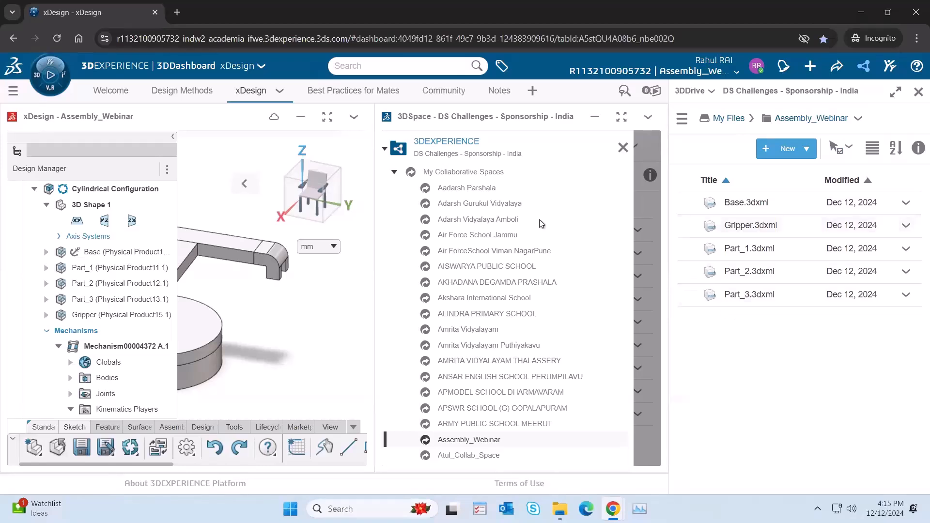
Step: Enlarge xDesign to full size and close the Cylindrical Configuration assembly without saving changes
click(326, 118)
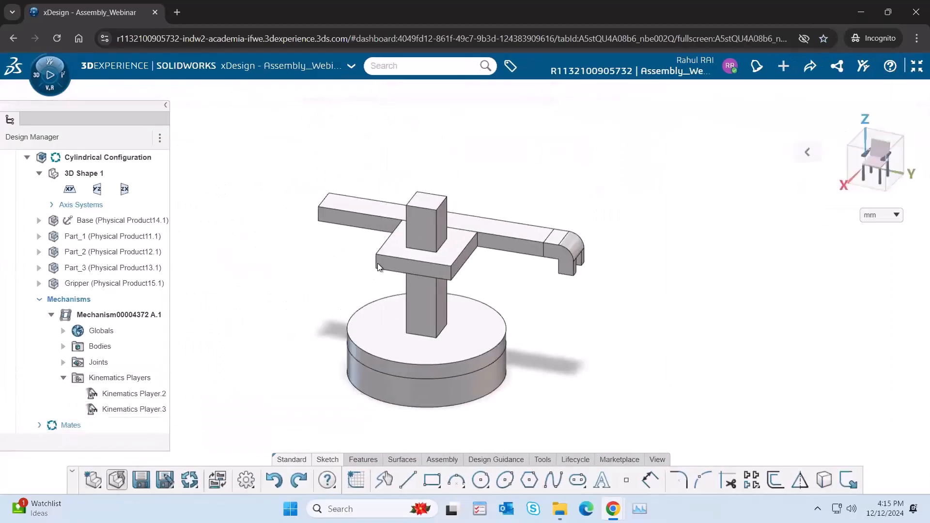
click(117, 479)
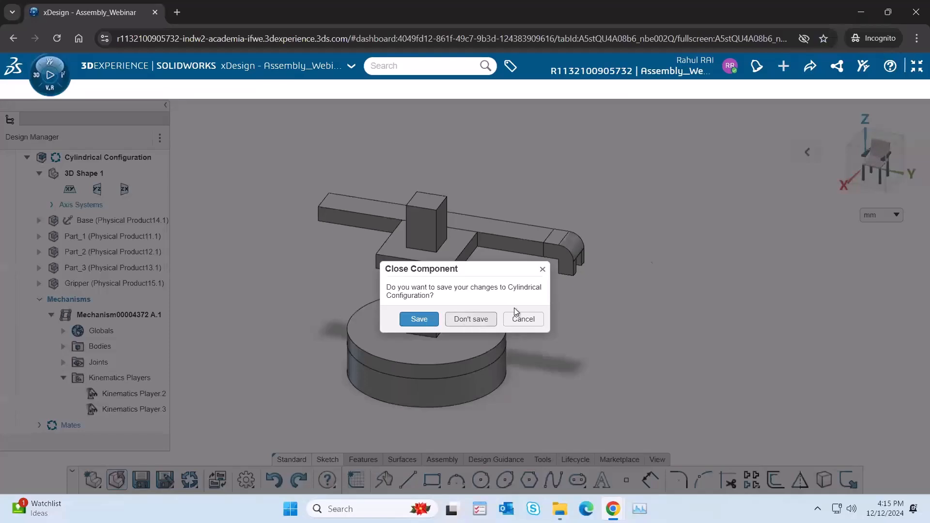
click(476, 320)
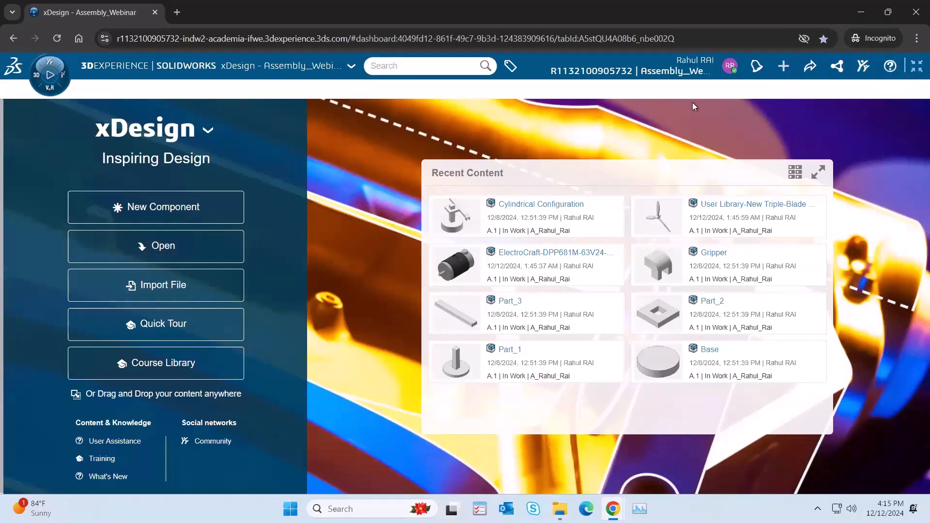
Step: Review the bottom-up and top-down diagrams on the Design Methods dashboard page and return to the xDesign page
click(917, 66)
click(189, 95)
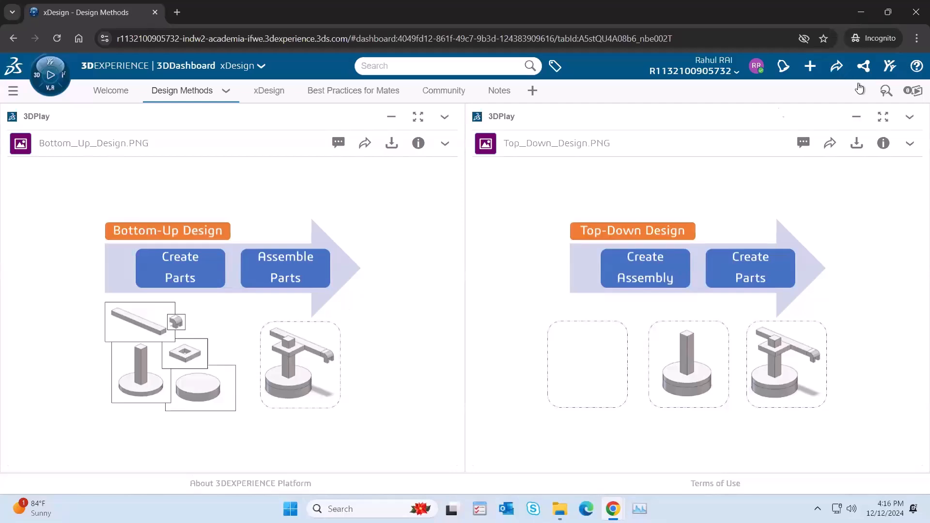
click(270, 92)
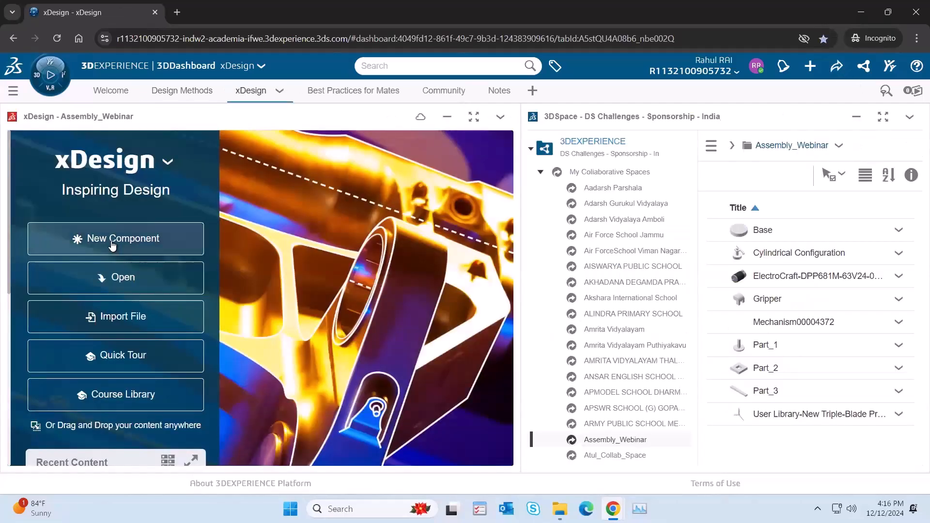
Step: Create a new component named Test in the Assembly_Webinar location and show it full size with 3D Shape 1 collapsed
click(113, 242)
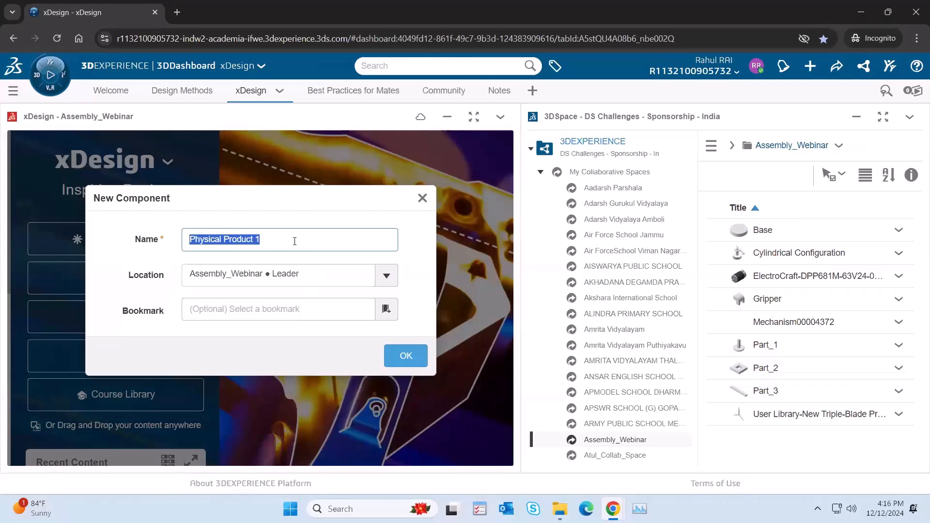
text(Test)
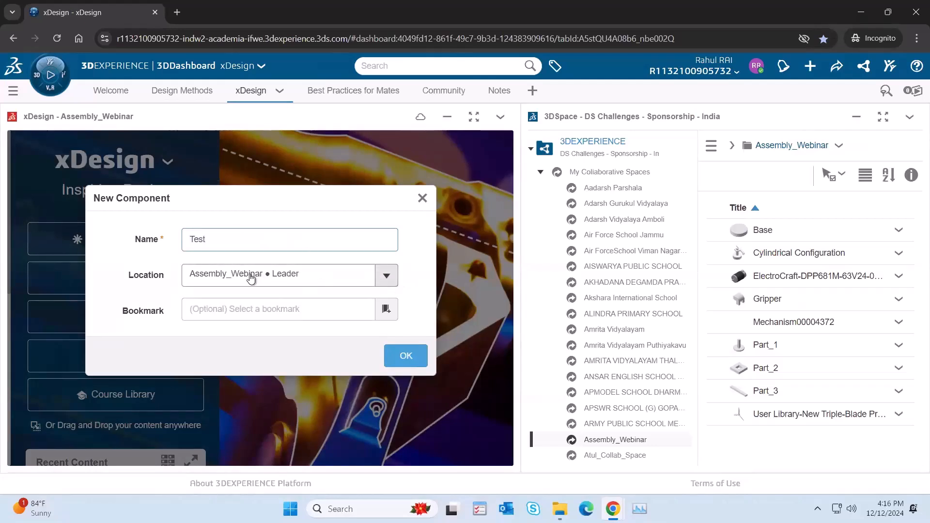
click(385, 276)
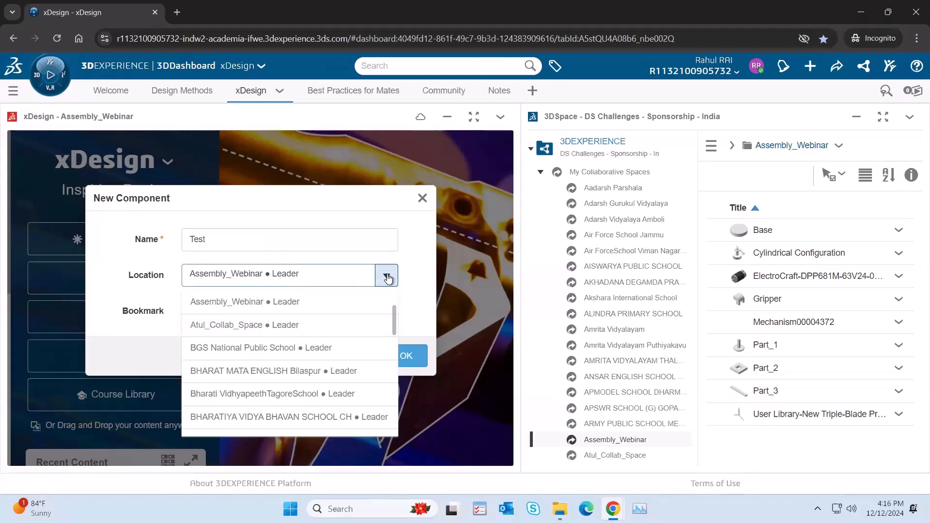
click(382, 275)
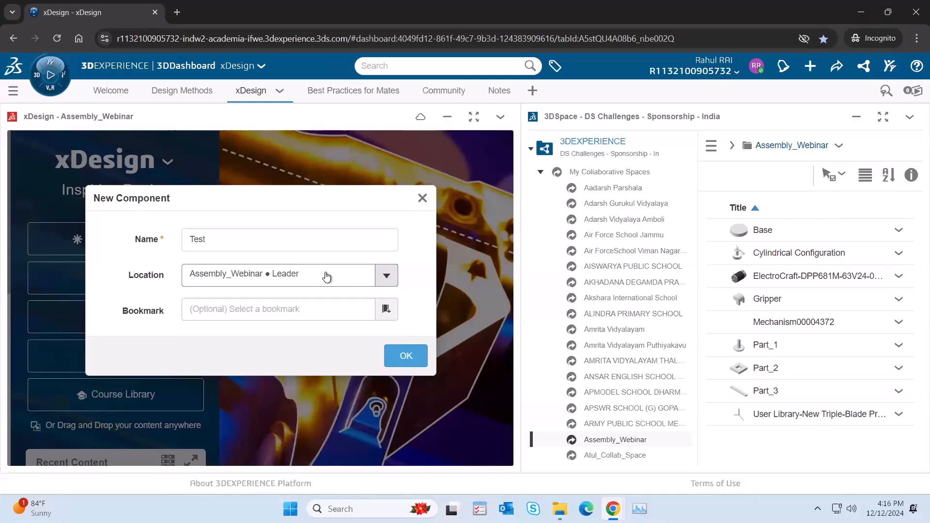
click(251, 240)
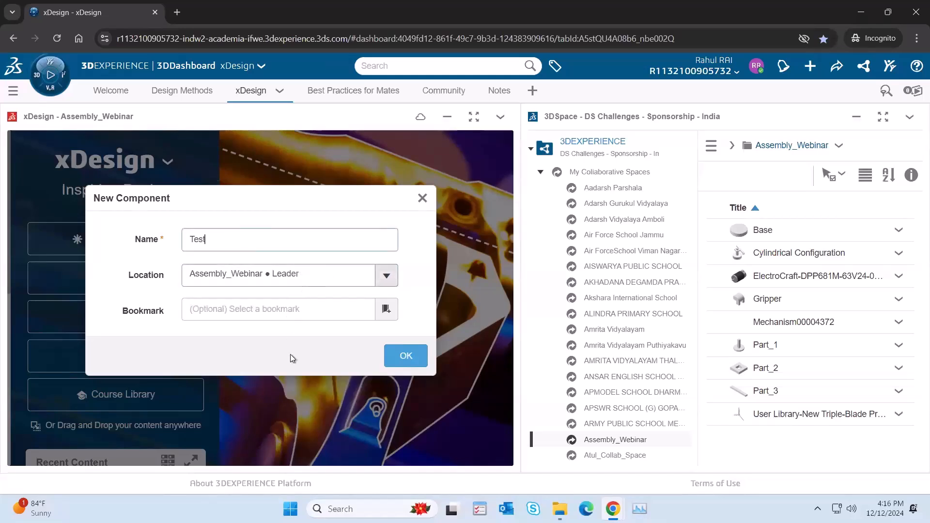
click(406, 356)
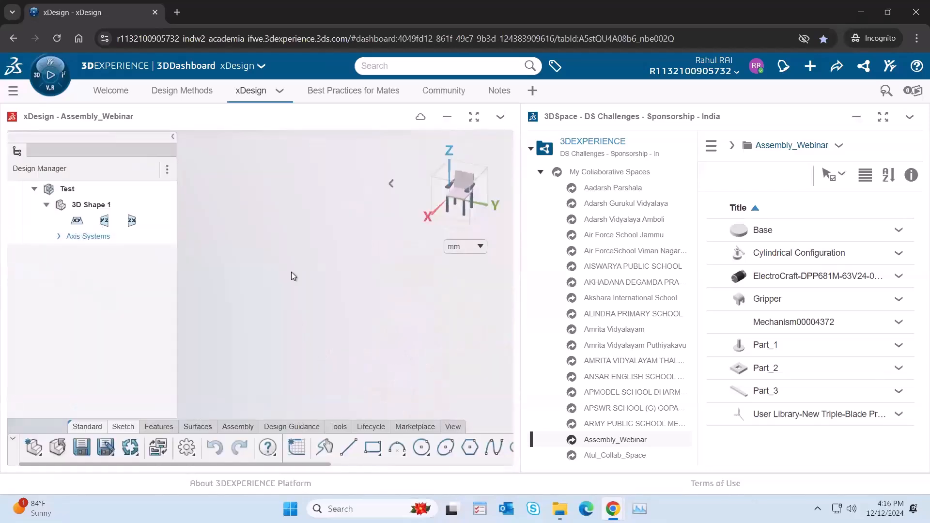
click(474, 117)
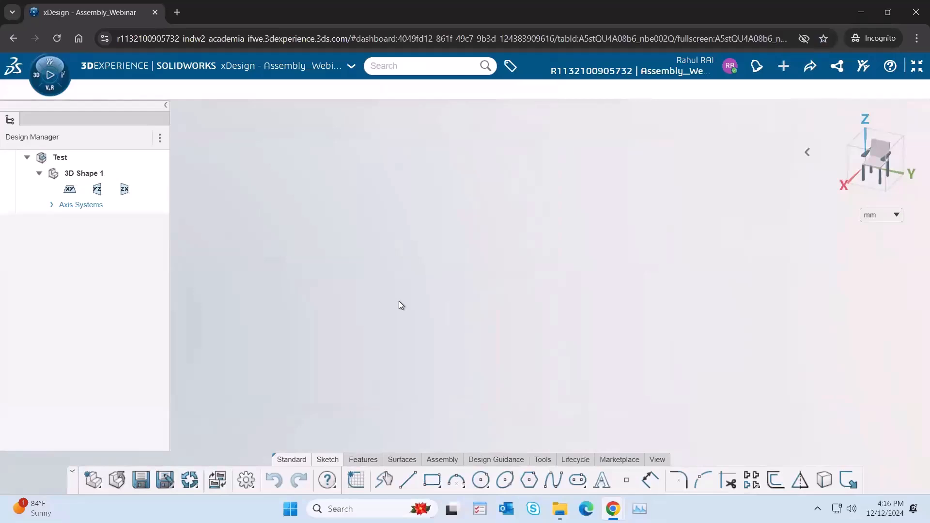
click(39, 174)
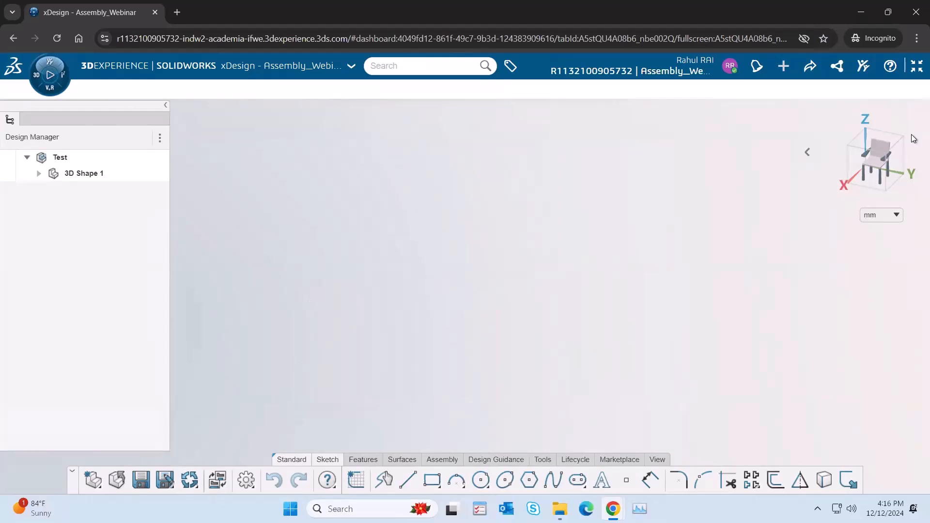
Step: Import Base.3dxml from the 3DDrive Assembly_Webinar folder into the current Test component as 1 instance, using Insert into current component
click(838, 66)
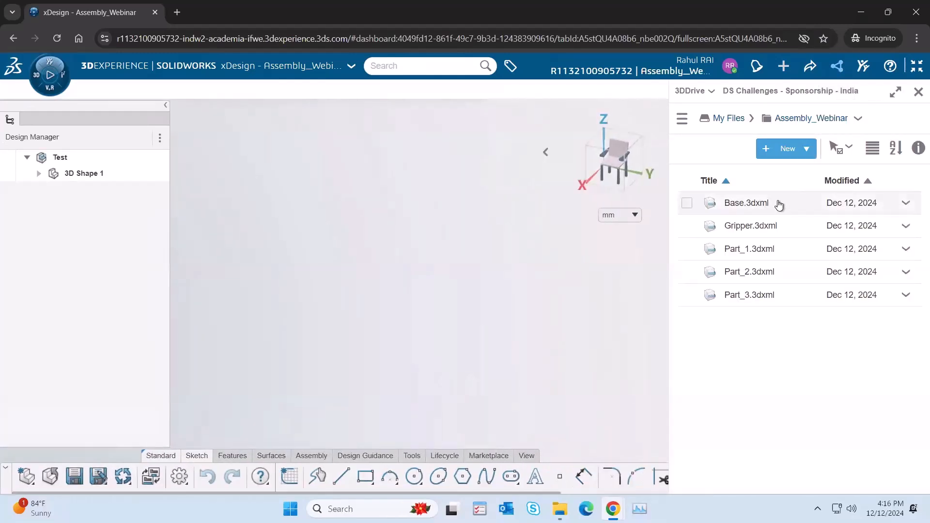
drag(780, 207, 376, 281)
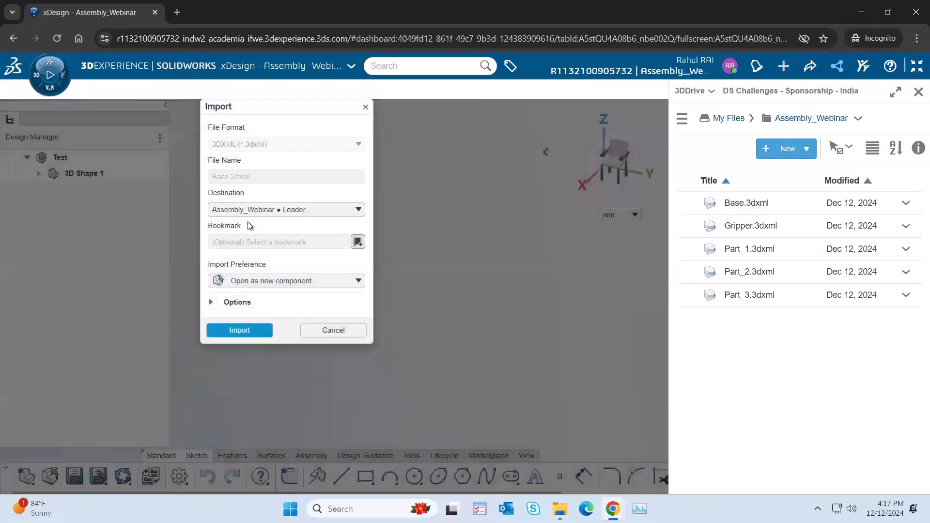
click(261, 212)
click(281, 210)
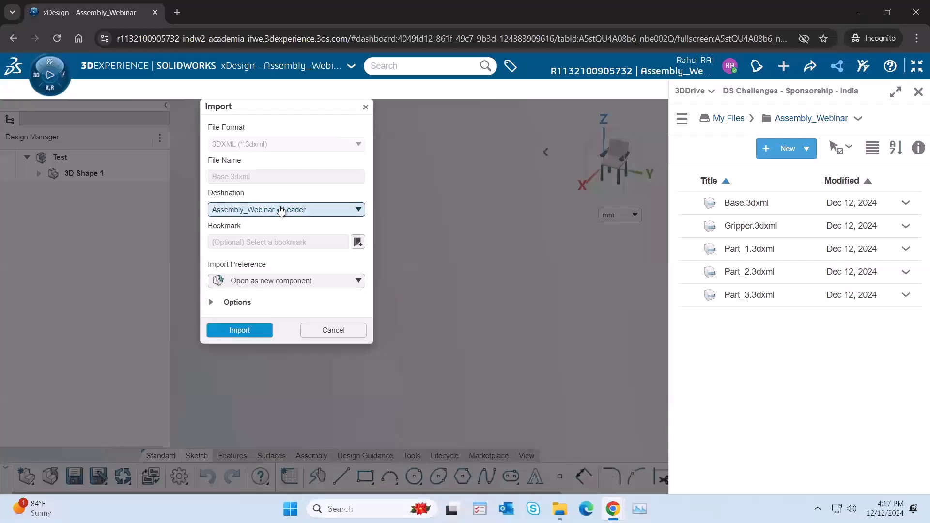
click(303, 281)
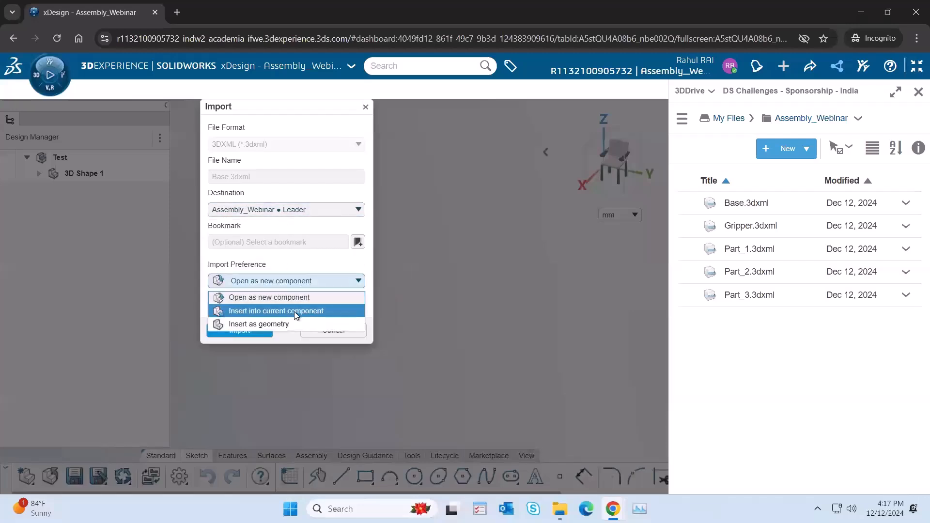
click(295, 313)
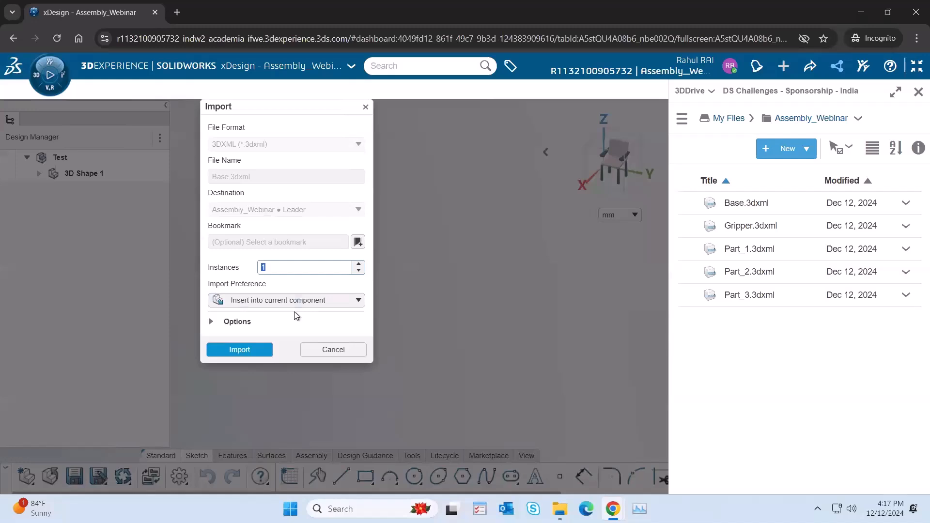
click(275, 268)
double_click(277, 270)
click(281, 270)
drag(280, 270, 245, 269)
click(247, 355)
click(246, 353)
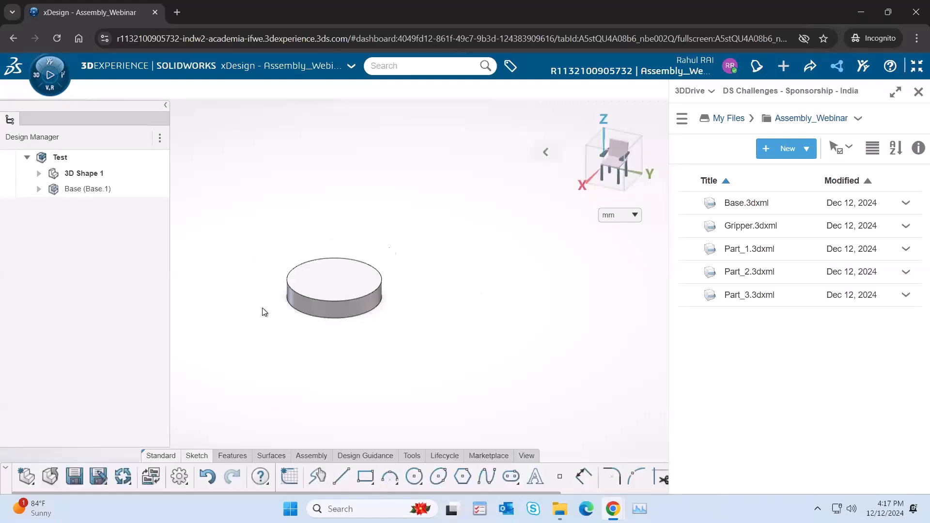
Step: Fix the Base component's location in the Test assembly and clear the selection
click(65, 156)
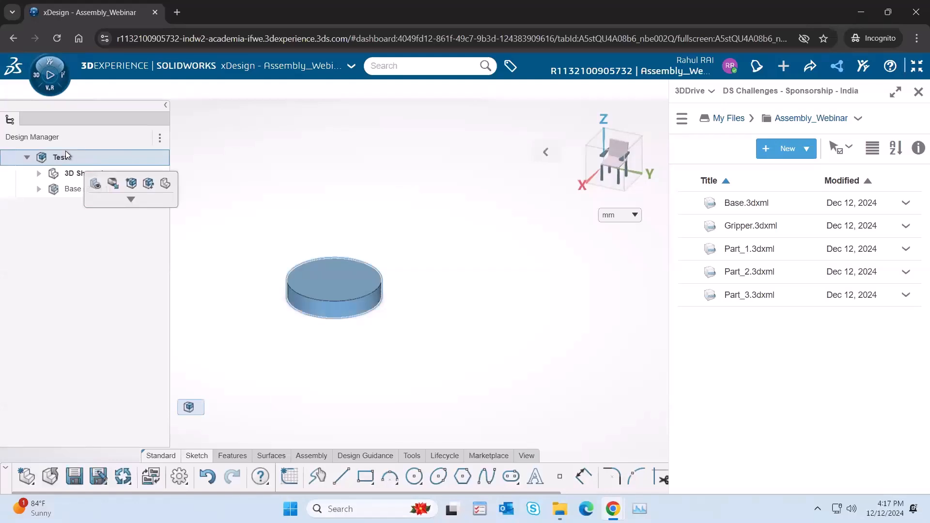
click(93, 190)
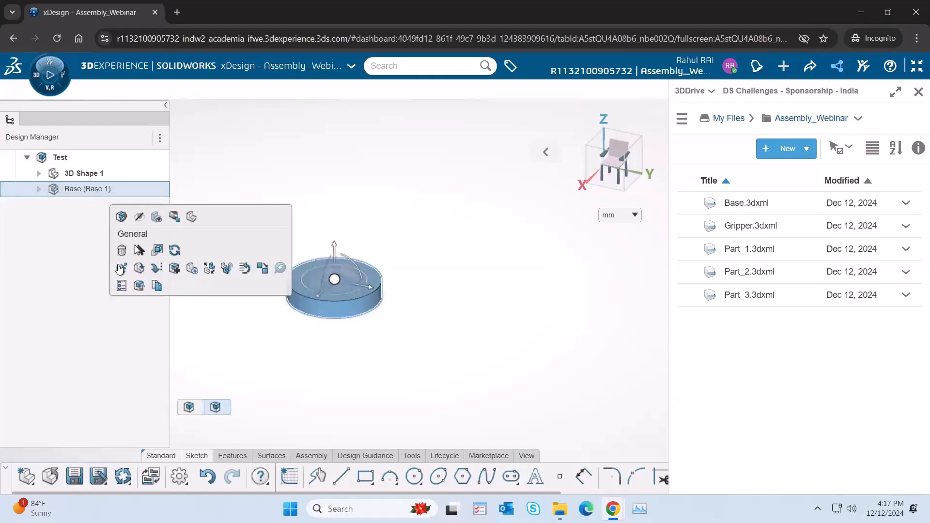
click(218, 177)
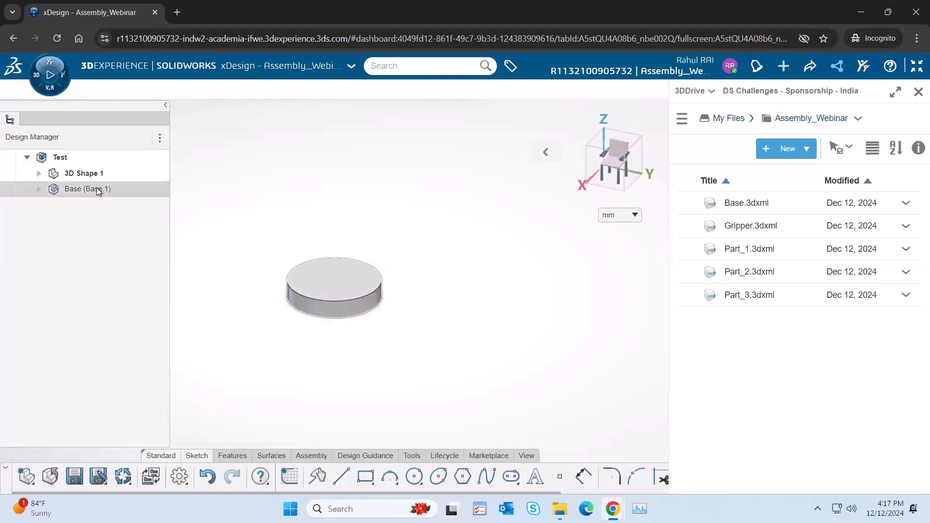
click(98, 190)
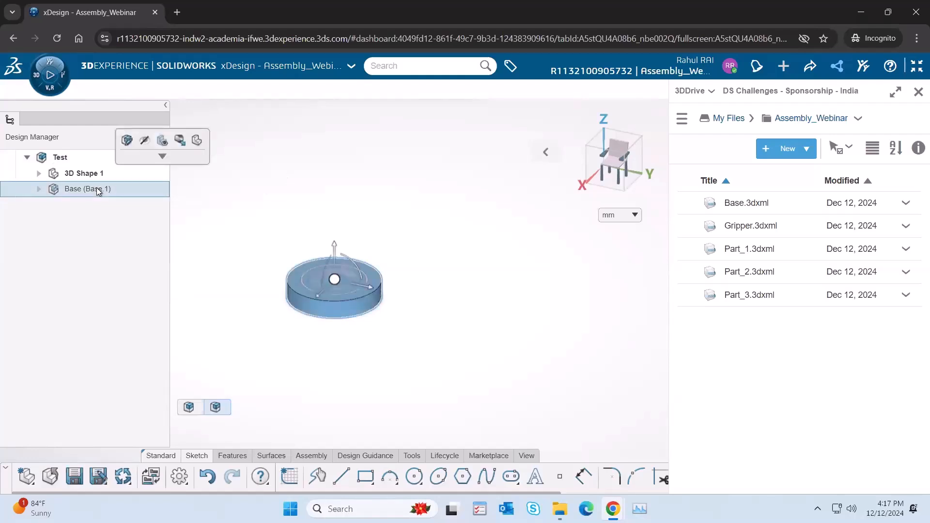
click(162, 157)
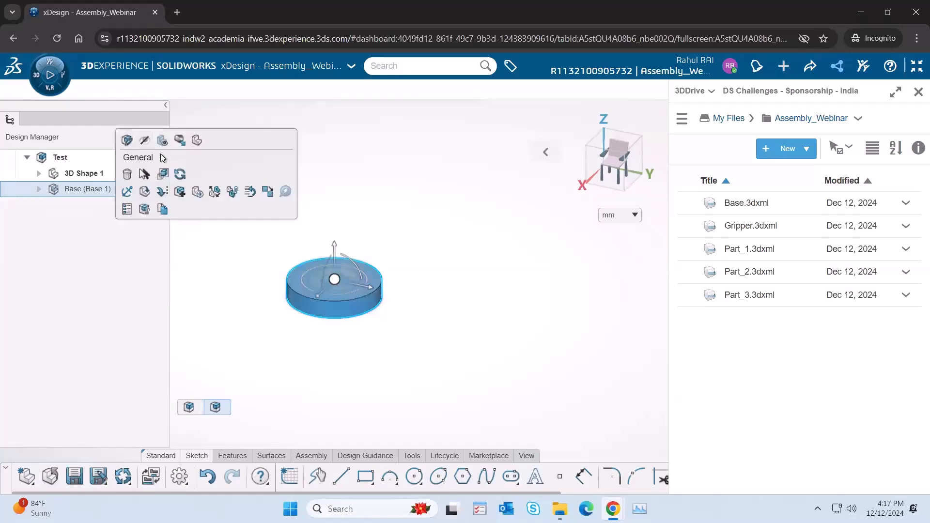
click(126, 192)
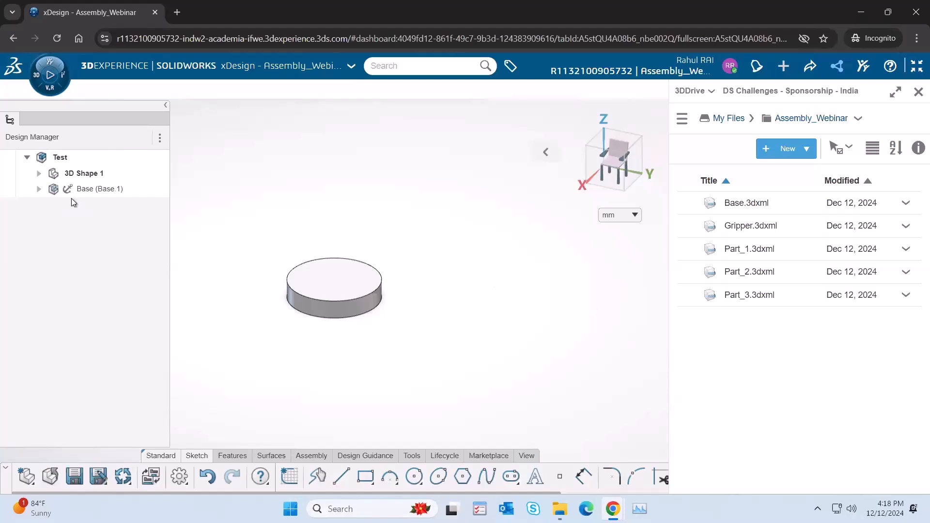
click(47, 192)
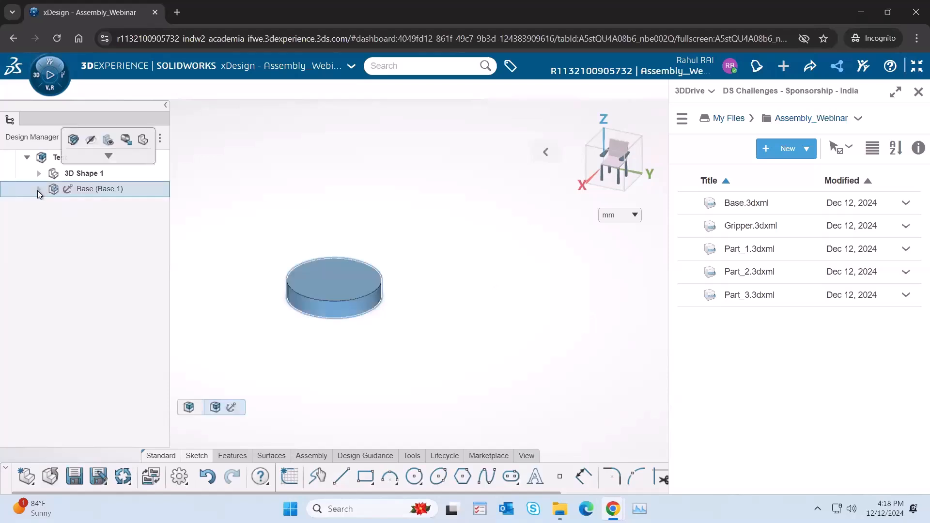
click(40, 190)
click(40, 189)
click(359, 217)
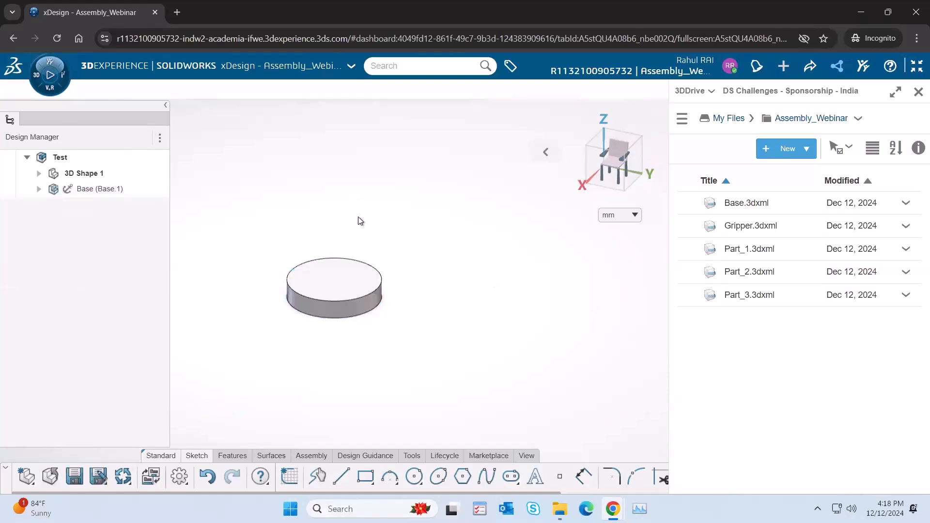
Step: Import Part_1.3dxml from 3DDrive using Insert into current component with 1 instance
drag(774, 252, 443, 202)
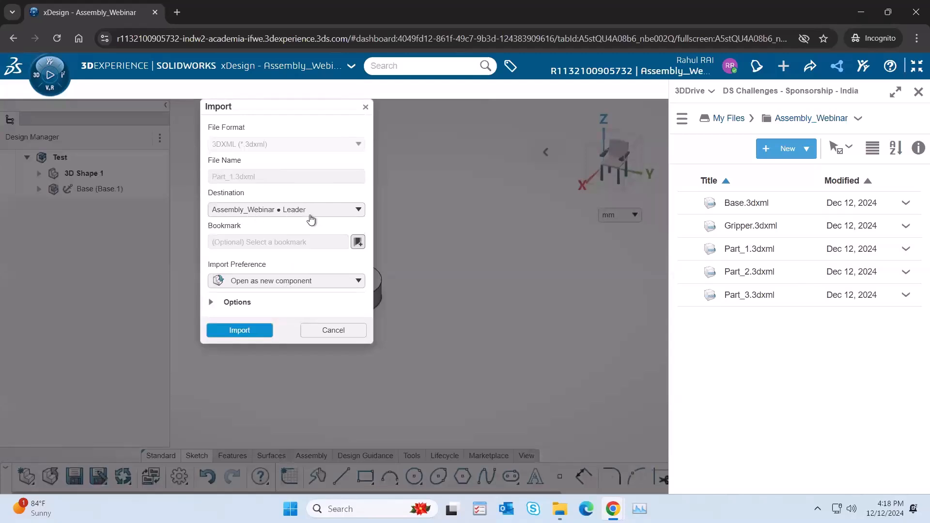
click(269, 283)
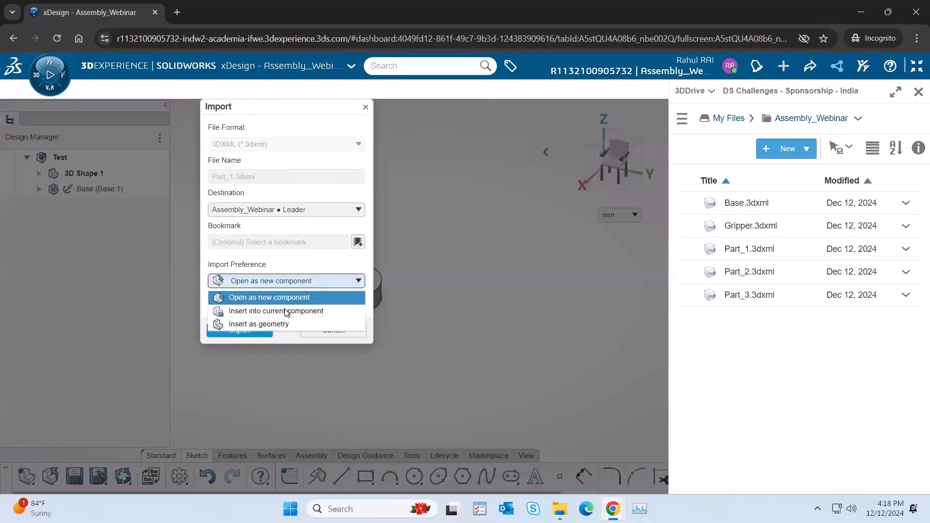
click(284, 311)
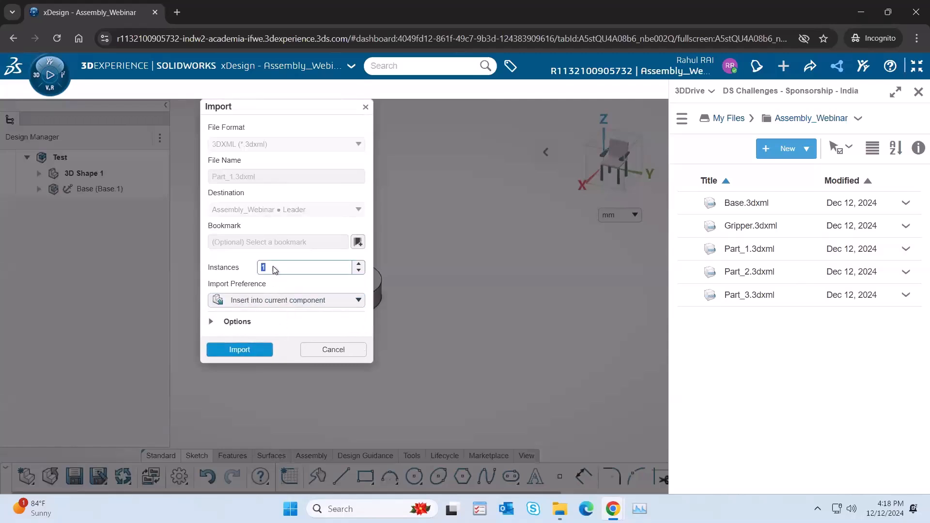
click(238, 350)
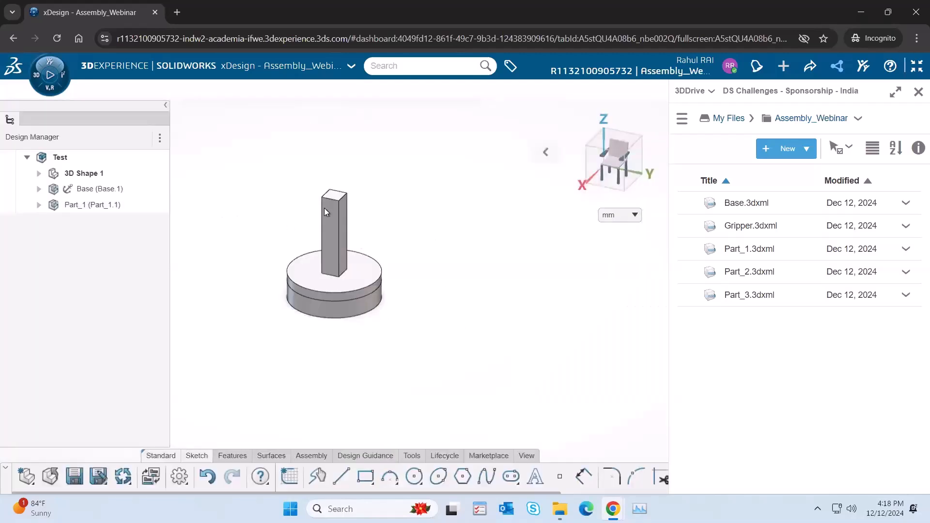
Step: Move the unconstrained Part_1 freely off the Base, beside it, above it and below it
drag(333, 229, 494, 268)
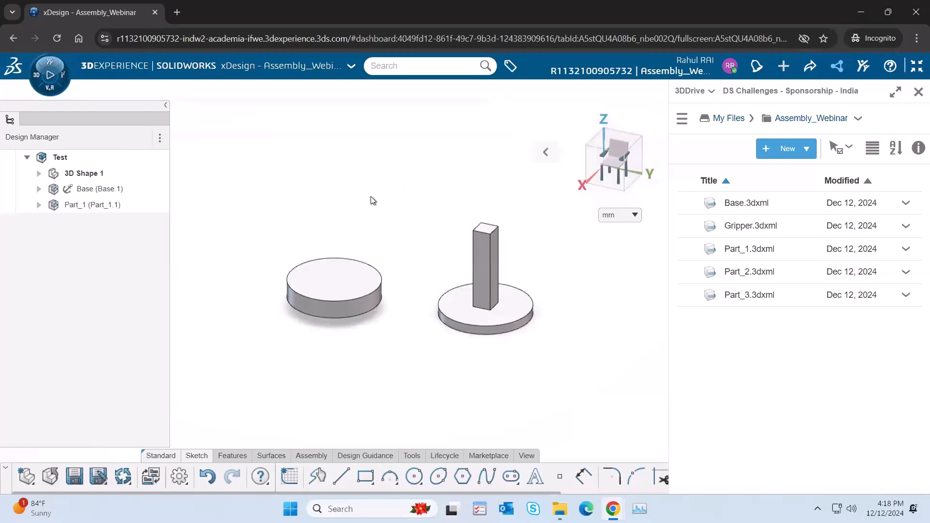
click(489, 267)
drag(484, 215, 343, 162)
drag(371, 202, 365, 381)
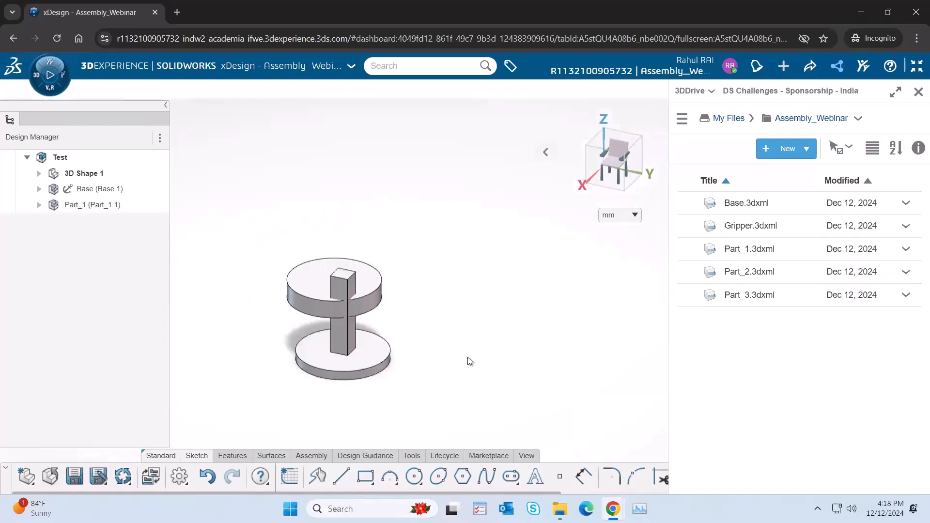
Step: Shift Part_1 along the Y direction with its manipulator, setting the offset to 20 mm, and deselect it
click(92, 205)
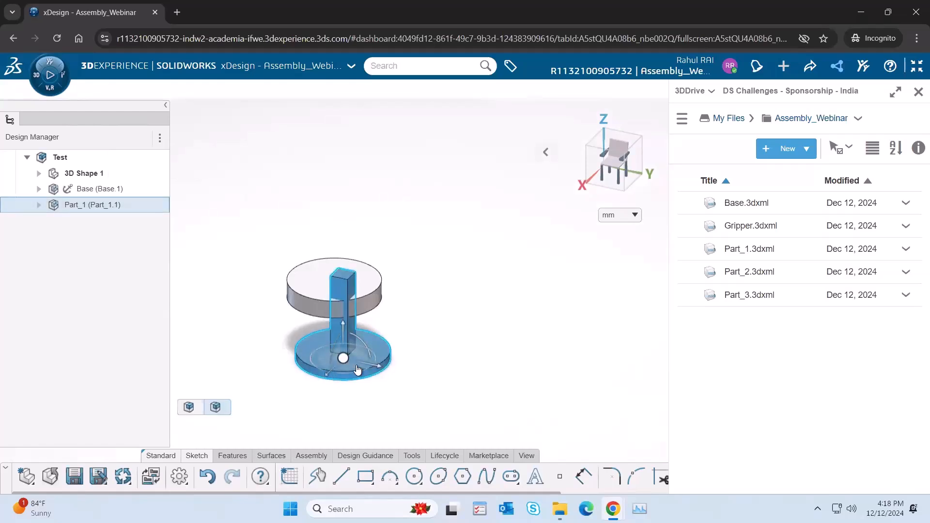
drag(380, 370, 391, 374)
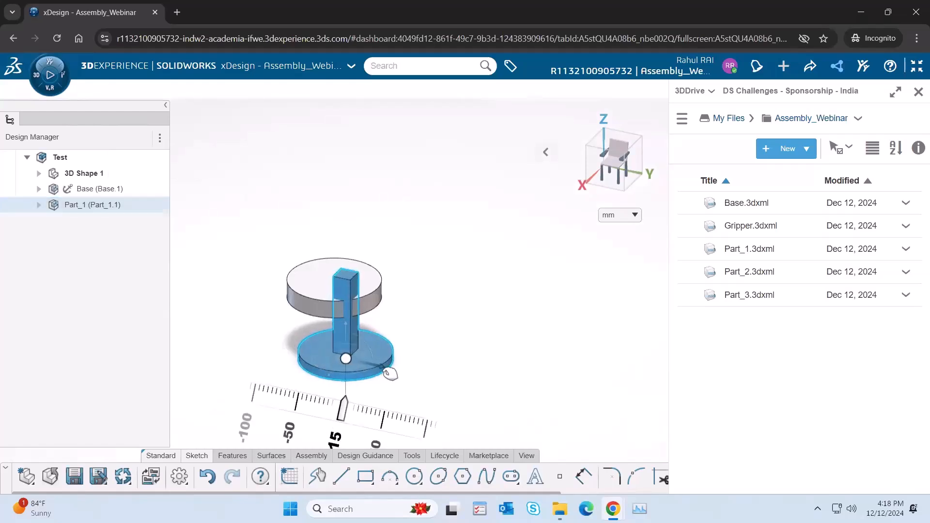
click(339, 436)
text(20)
key(Return)
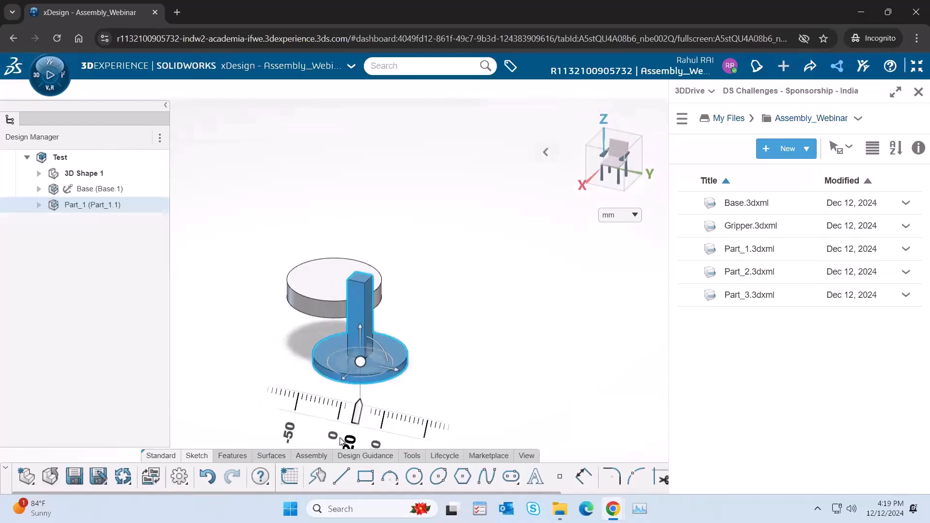
click(535, 335)
Step: Reposition Part_1 freehand so it sits above and slightly beside the fixed Base
alt+drag(388, 359, 391, 212)
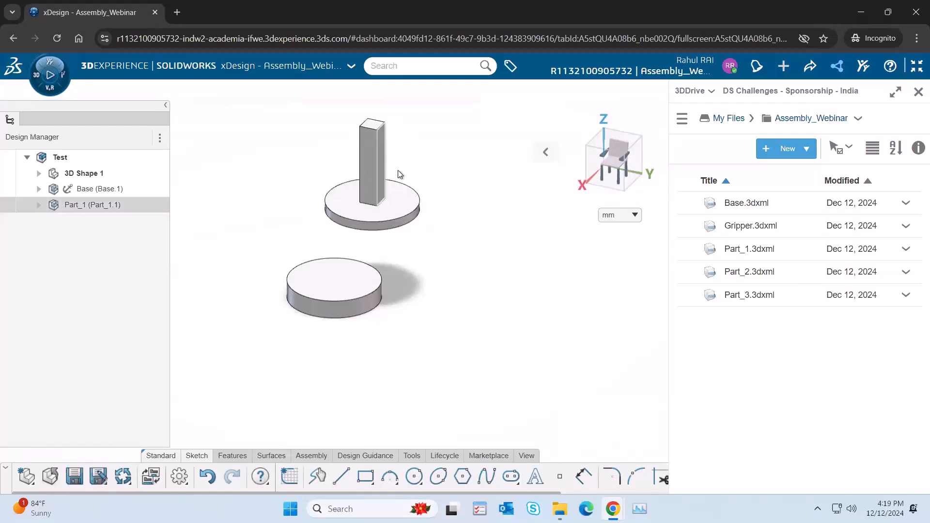
alt+drag(424, 179, 469, 299)
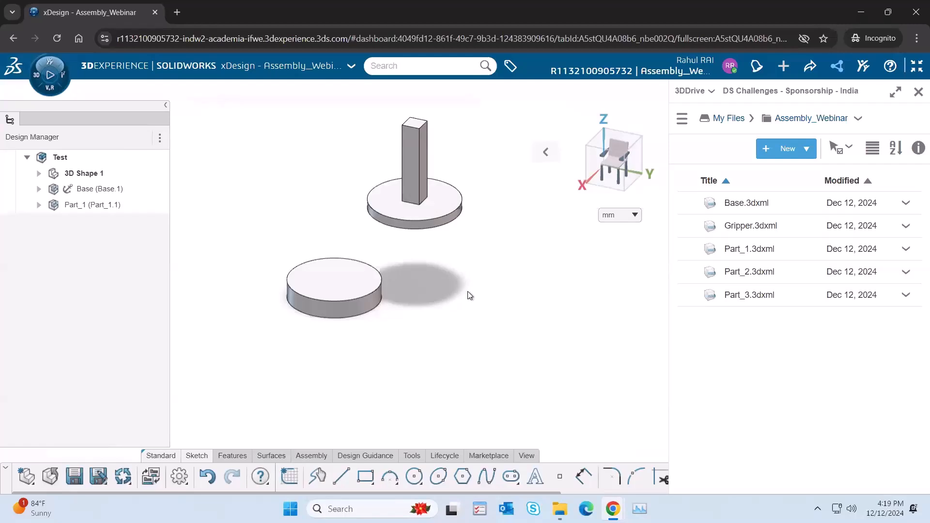
drag(420, 222, 370, 318)
alt+drag(354, 283, 481, 247)
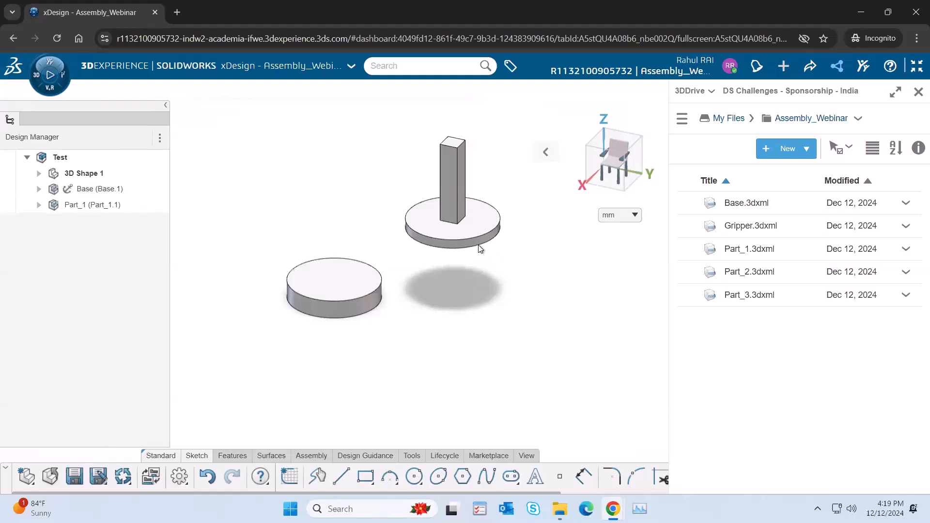
drag(449, 243, 425, 264)
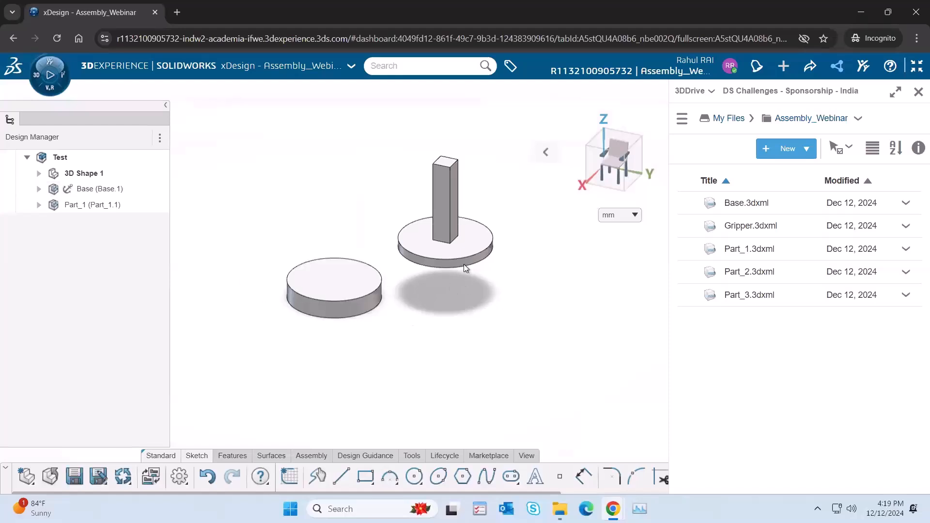
drag(472, 260, 435, 246)
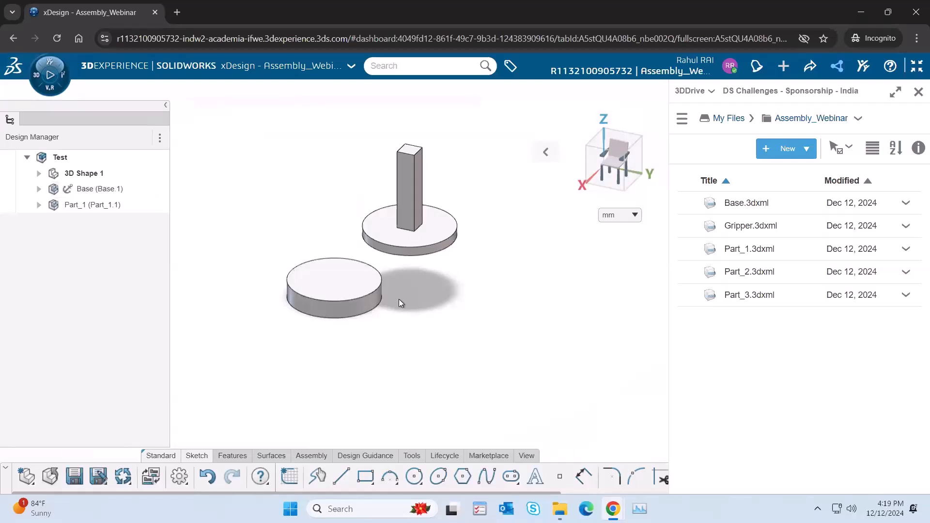
Step: Add a Concentric mate between the Base's cylindrical side face and the cylindrical side face of Part_1's disc
click(359, 309)
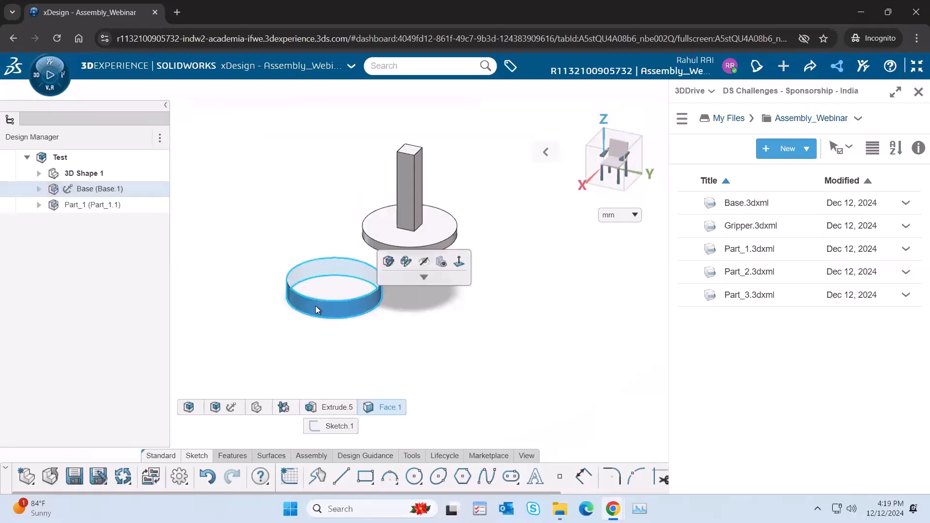
click(421, 252)
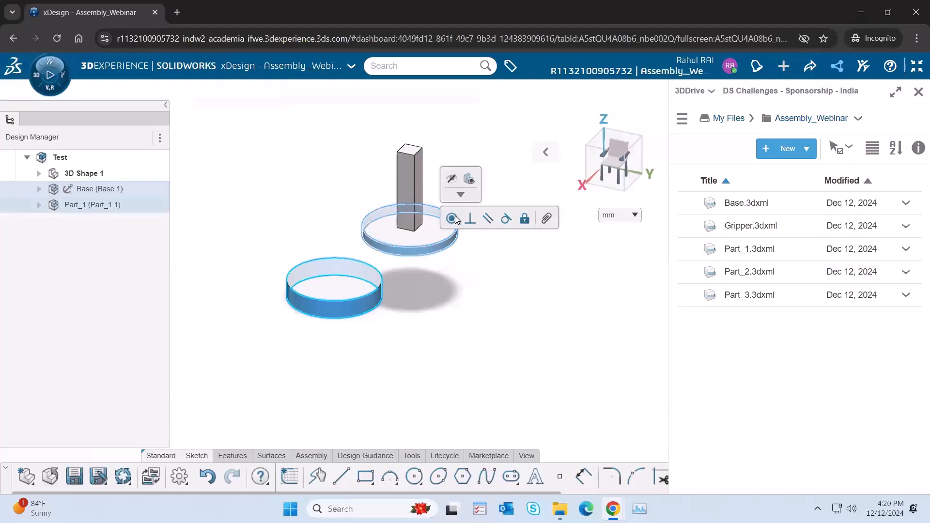
click(486, 299)
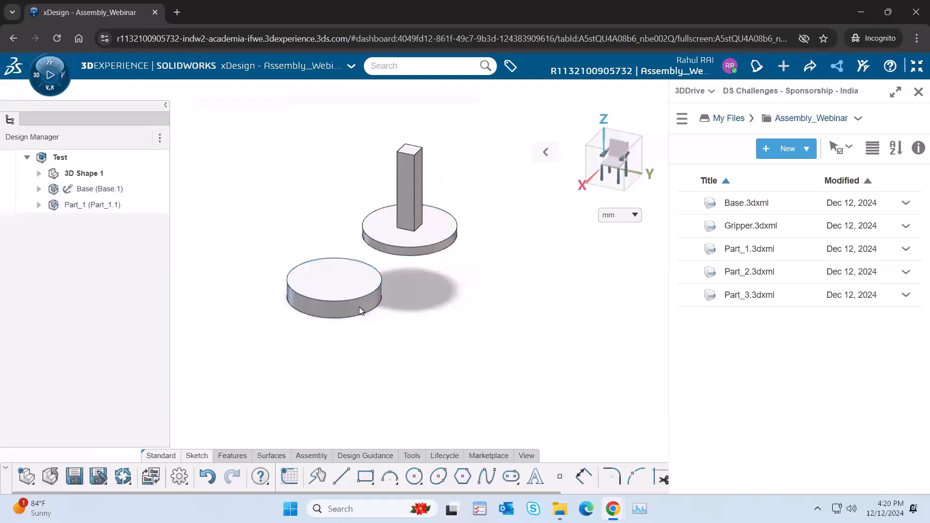
click(362, 315)
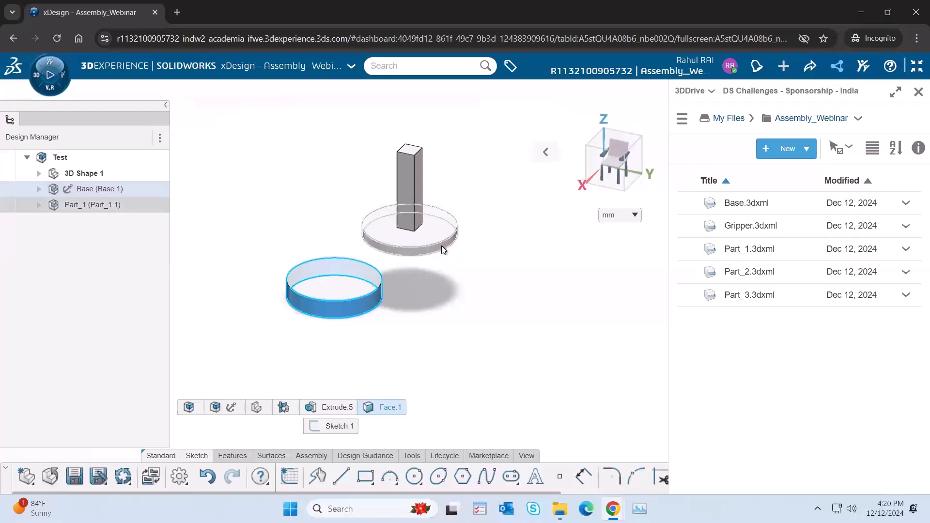
click(442, 250)
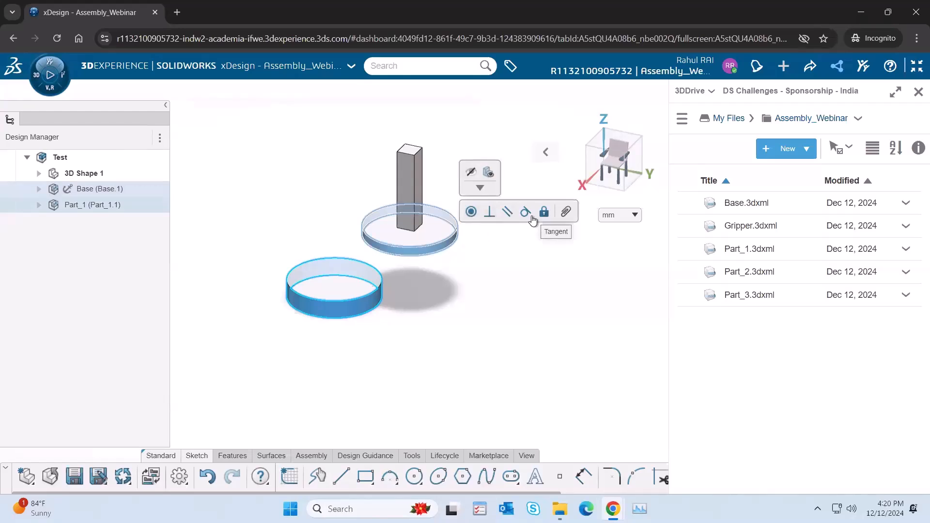
click(471, 213)
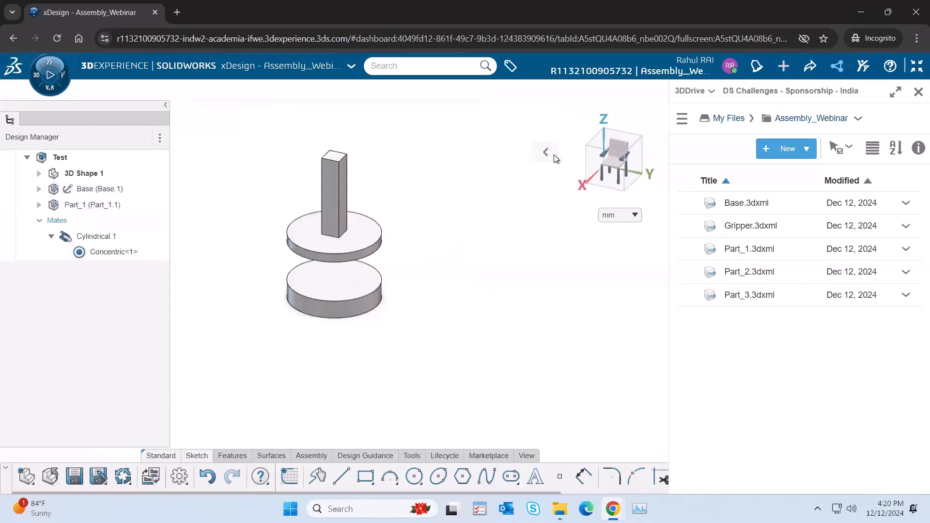
middle_drag(412, 255, 409, 183)
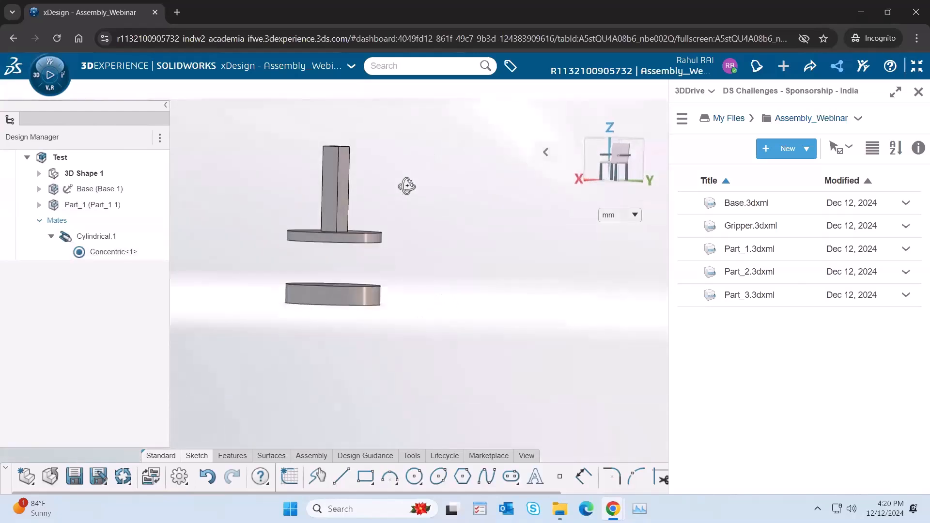
Step: Move Part_1 freehand up, down and around its concentric axis, and leave it raised above the Base
click(548, 151)
click(447, 152)
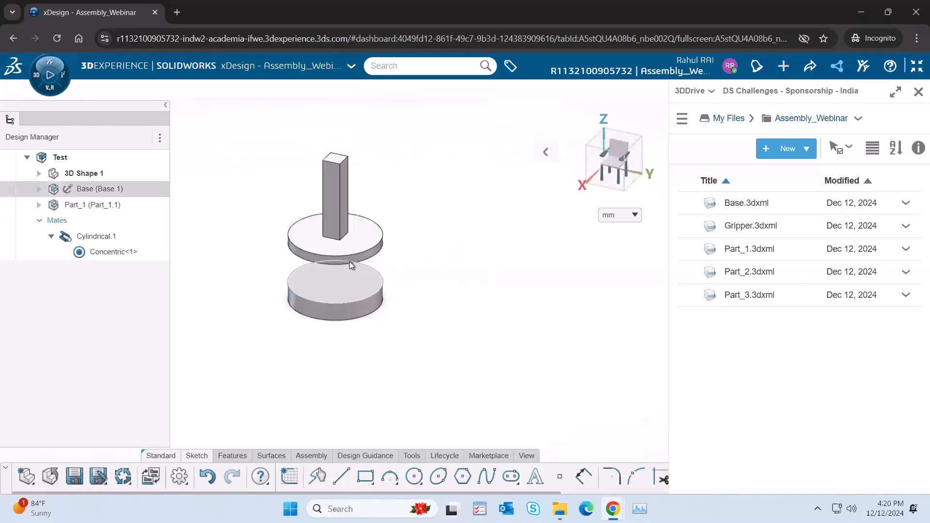
drag(354, 258, 389, 244)
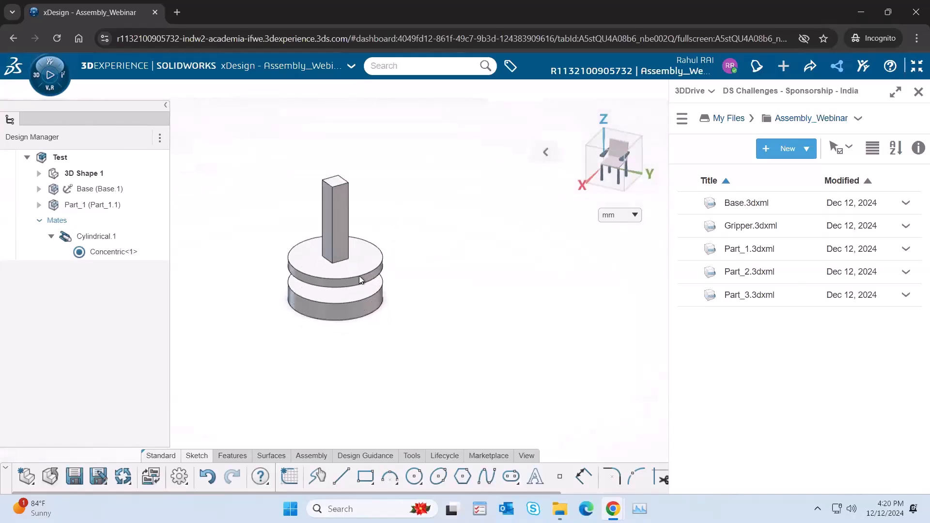
click(338, 197)
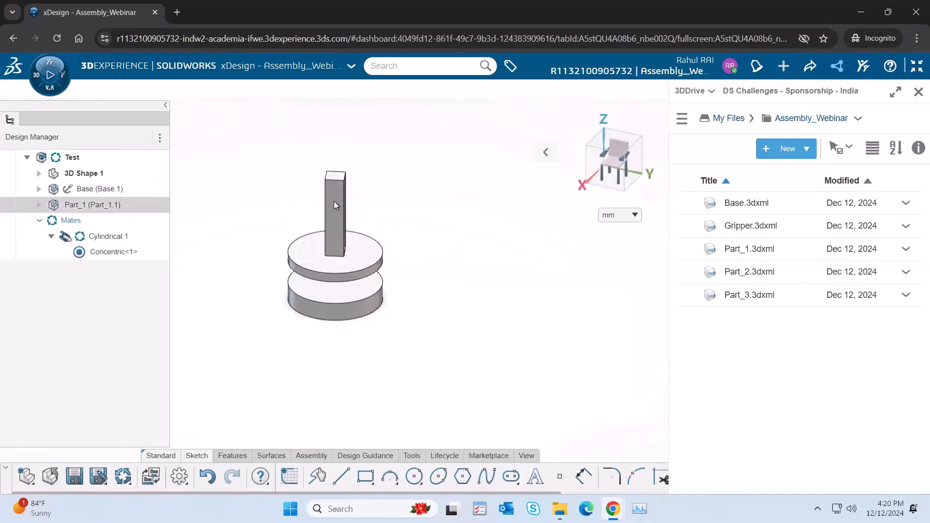
drag(336, 264, 312, 211)
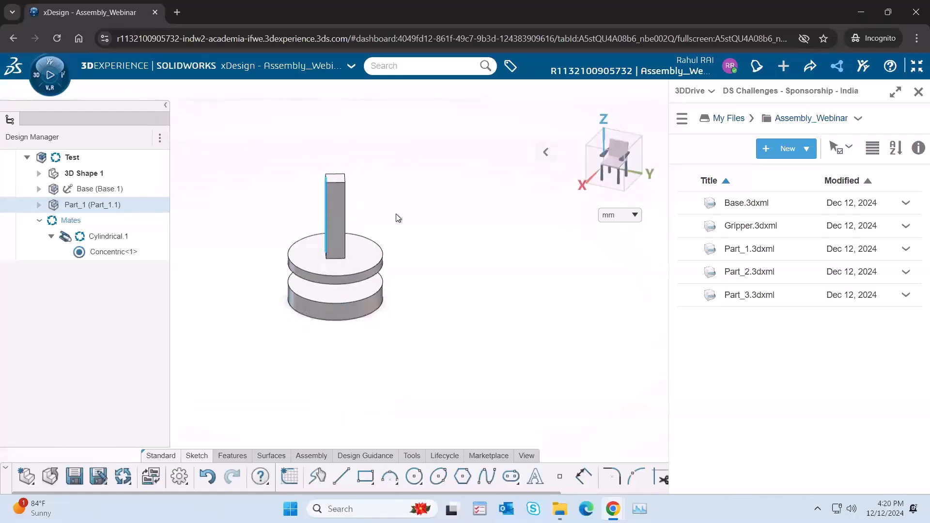
drag(339, 277, 367, 187)
Step: Add a Coincident mate between the Base's top face and the bottom face of Part_1's disc
click(332, 283)
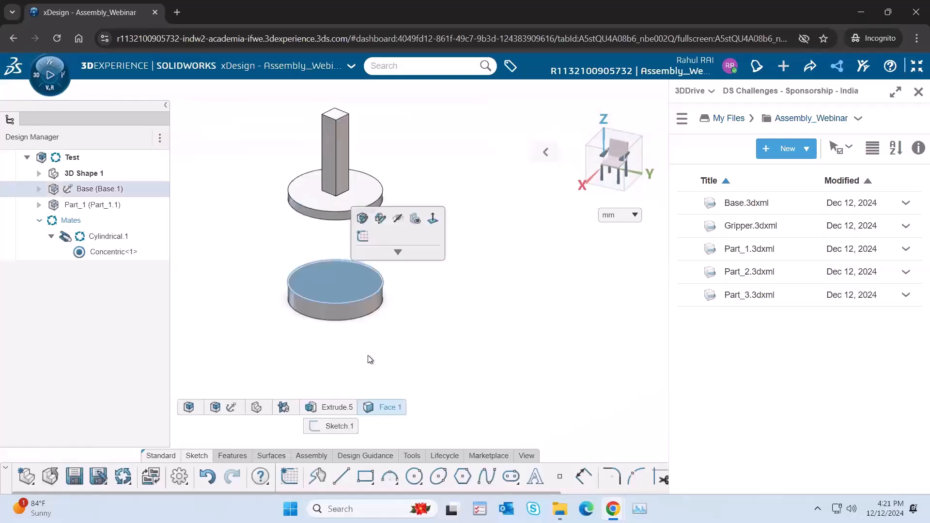
click(364, 290)
click(365, 289)
middle_drag(435, 313, 353, 200)
click(353, 199)
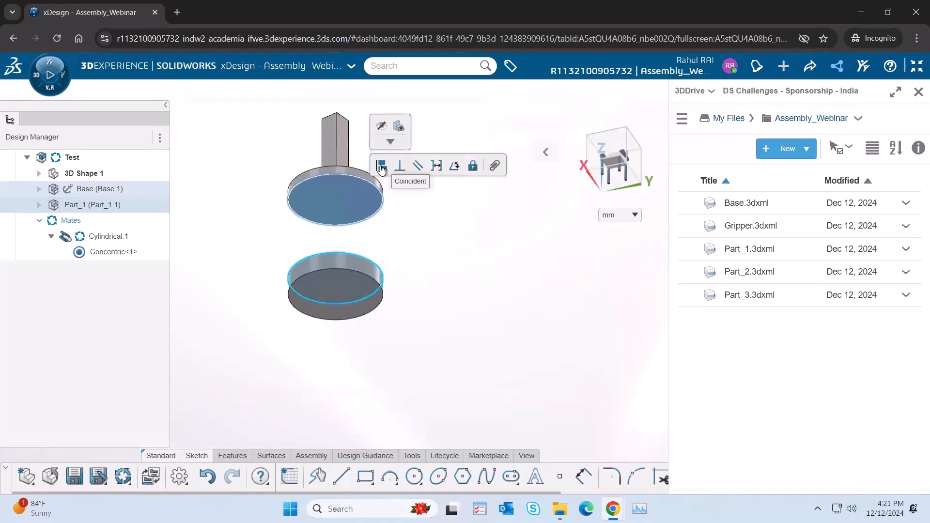
click(382, 167)
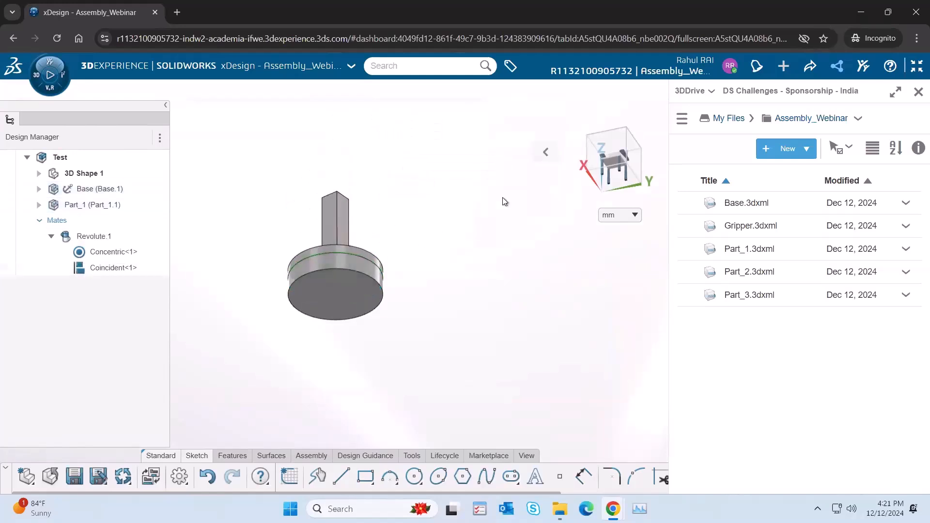
Step: Return to the trimetric view and rotate Part_1 freehand about its axis on the Base
click(546, 151)
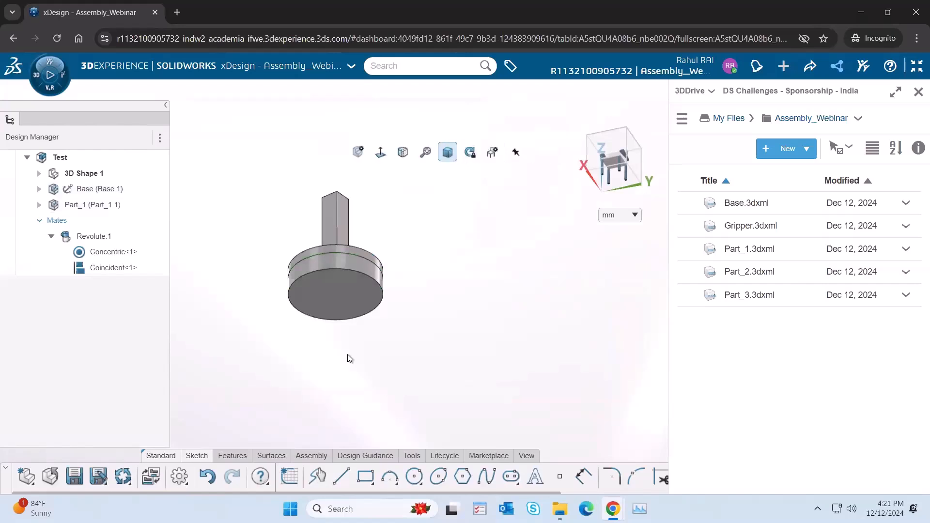
middle_drag(347, 355, 347, 371)
mouse_move(347, 371)
mouse_down()
mouse_move(359, 369)
mouse_move(322, 368)
mouse_move(377, 358)
mouse_move(318, 371)
mouse_move(353, 367)
mouse_up()
Step: Examine which faces the Concentric and Coincident mates and the Revolute.1 joint use, with the whole model fitted in view
click(115, 252)
click(112, 267)
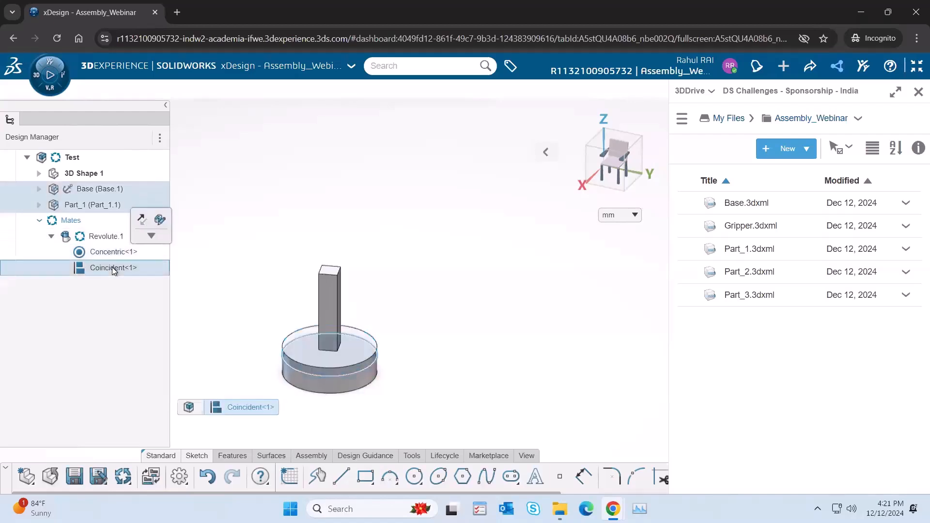
click(103, 236)
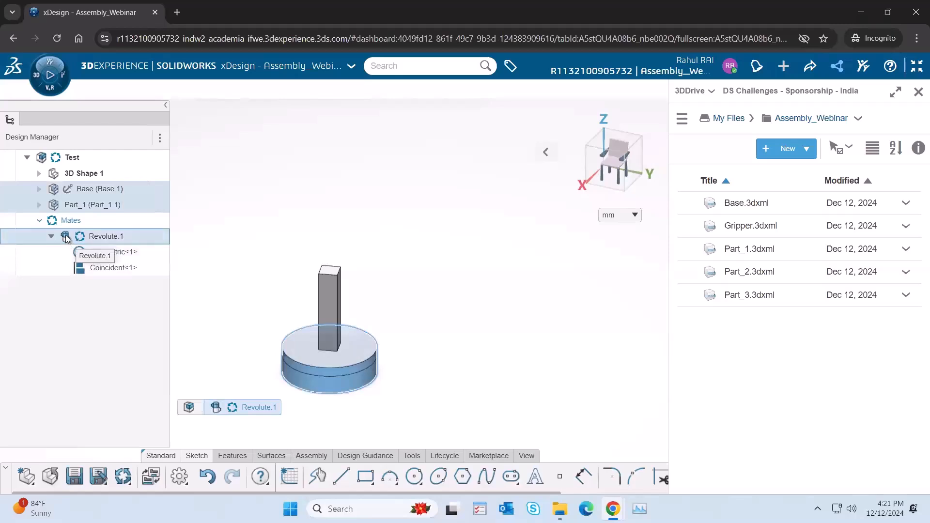
click(398, 237)
mouse_move(538, 152)
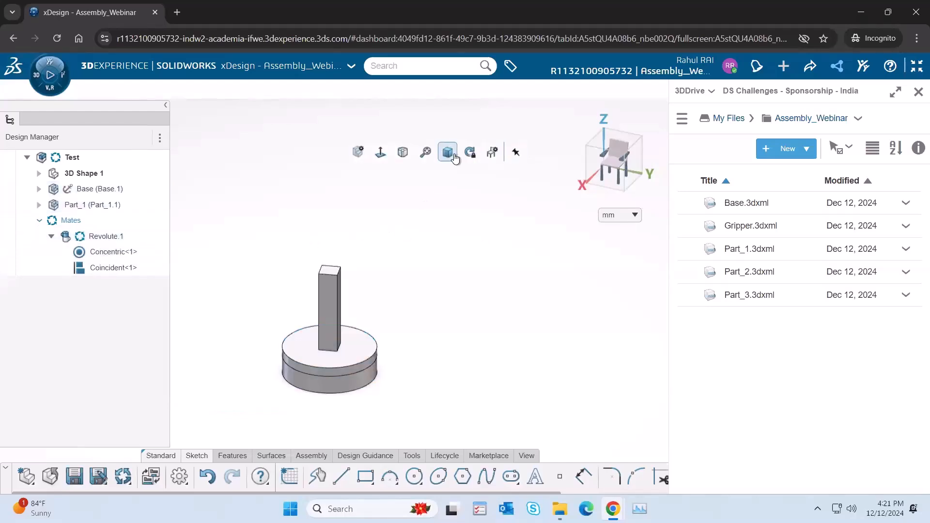
click(427, 153)
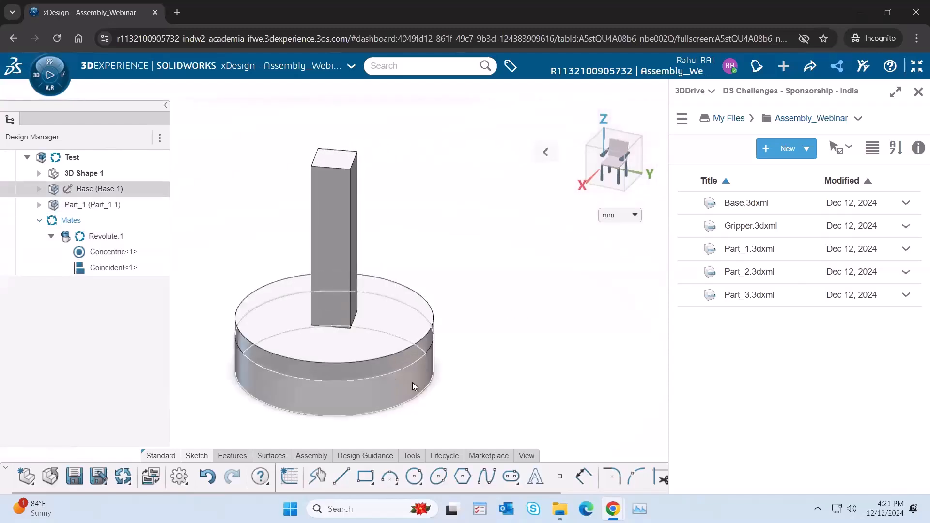
click(371, 368)
click(545, 302)
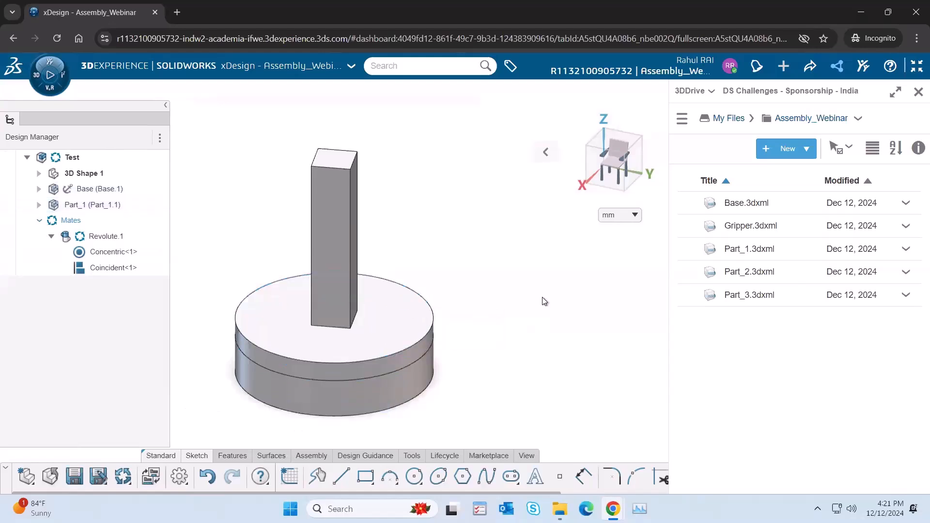
Step: Collapse and re-expand Revolute.1, and review the Concentric and Coincident mates it contains
click(51, 237)
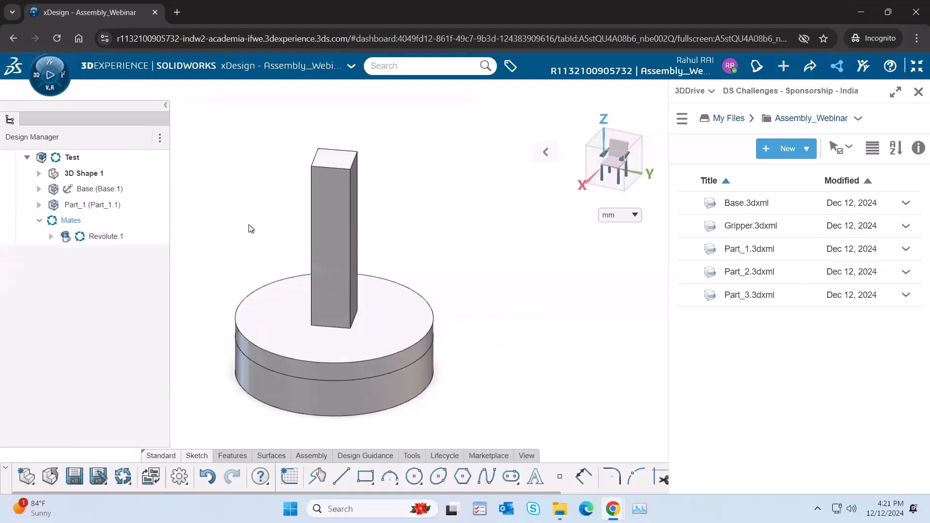
click(56, 237)
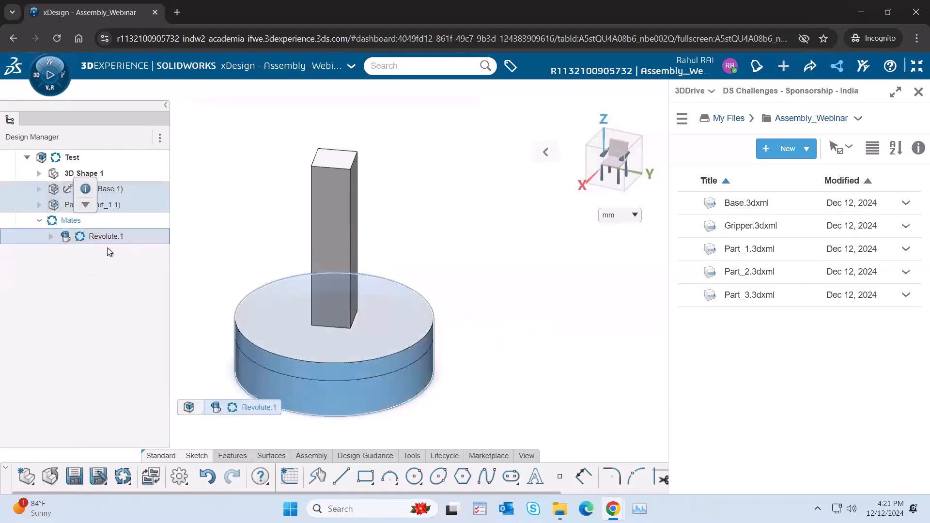
click(51, 237)
click(254, 222)
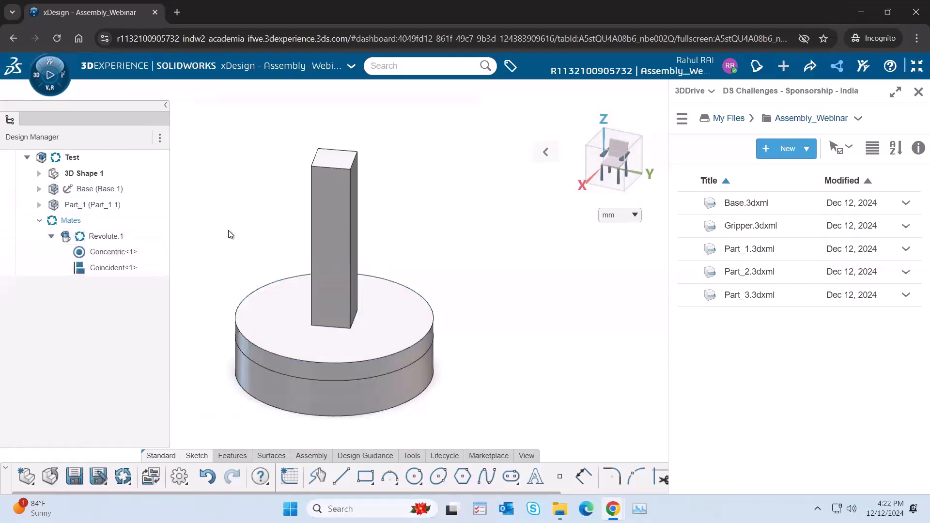
click(105, 252)
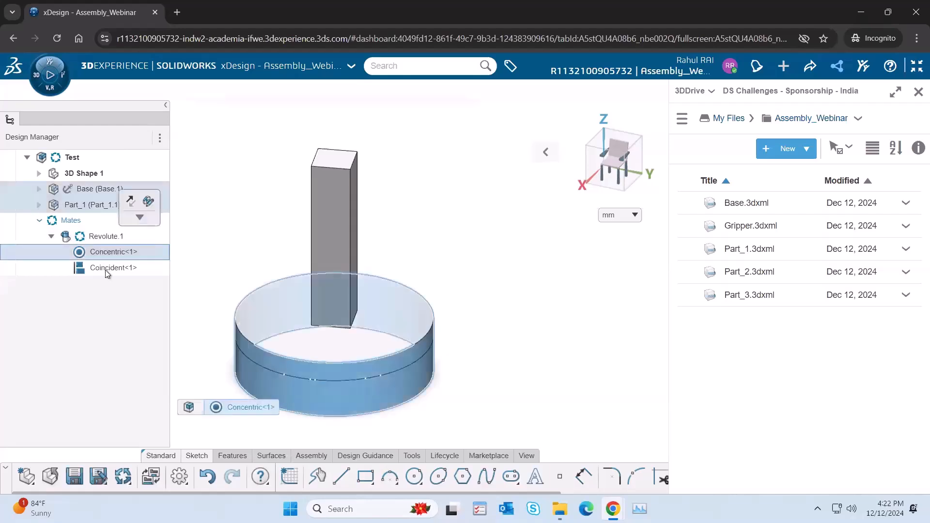
click(105, 268)
click(517, 251)
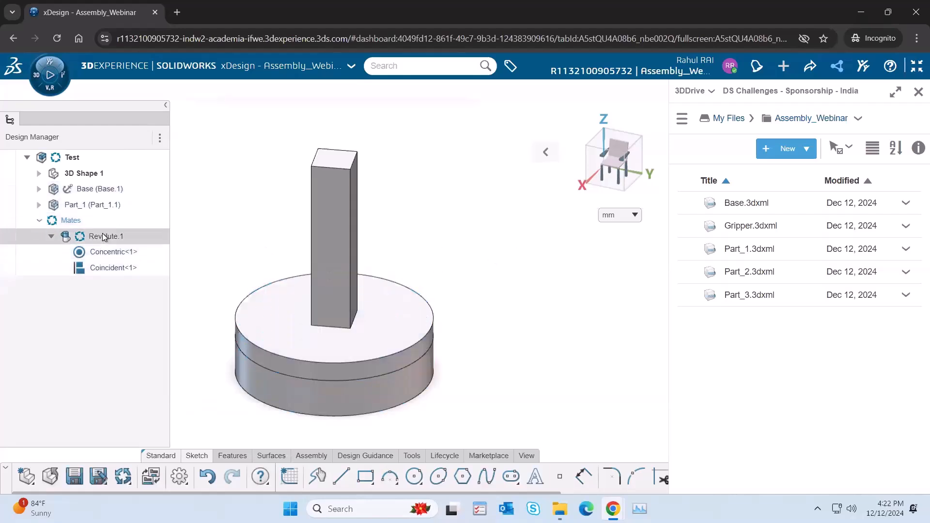
click(109, 254)
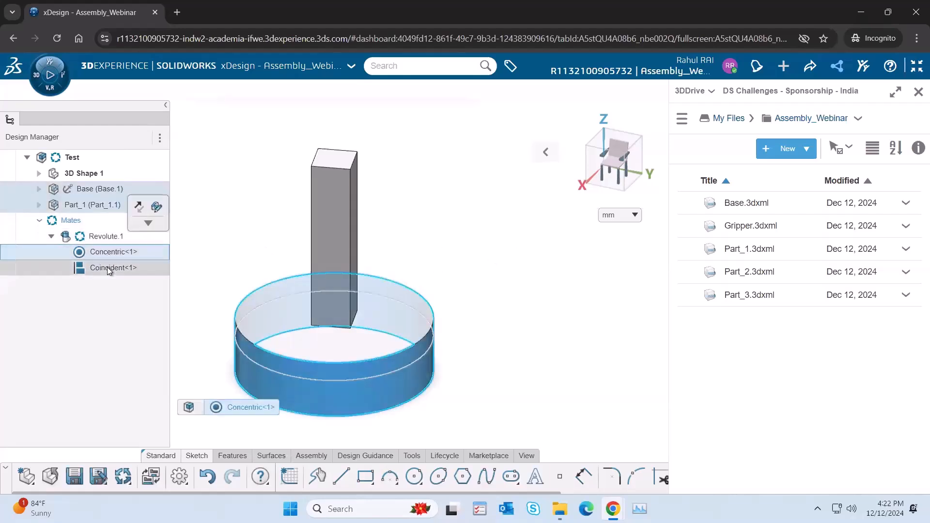
click(109, 268)
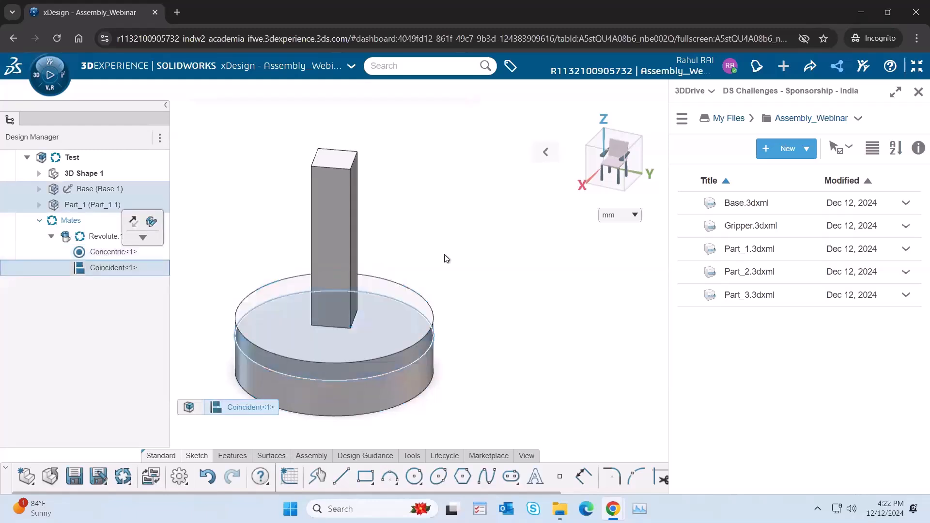
click(535, 244)
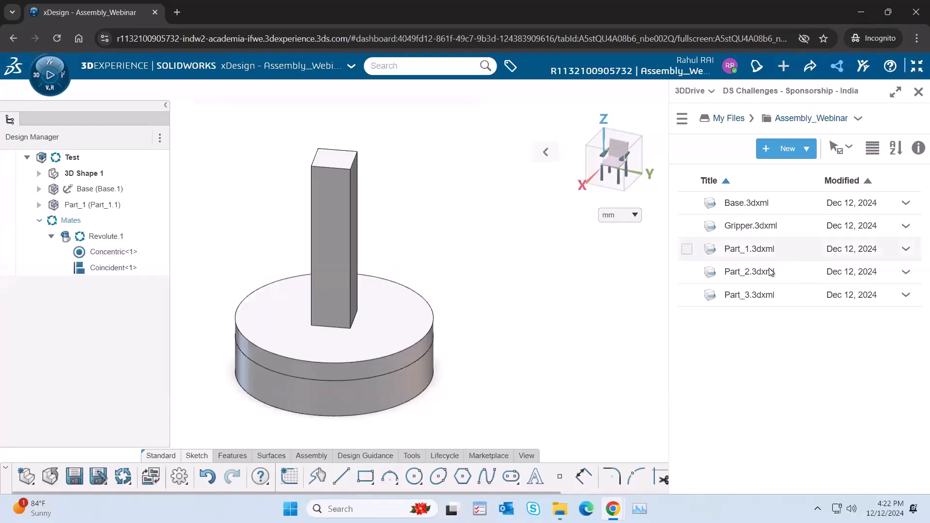
Step: Import Part_2.3dxml from 3DDrive into the assembly with the preference Insert into current component, one instance
drag(526, 265, 516, 254)
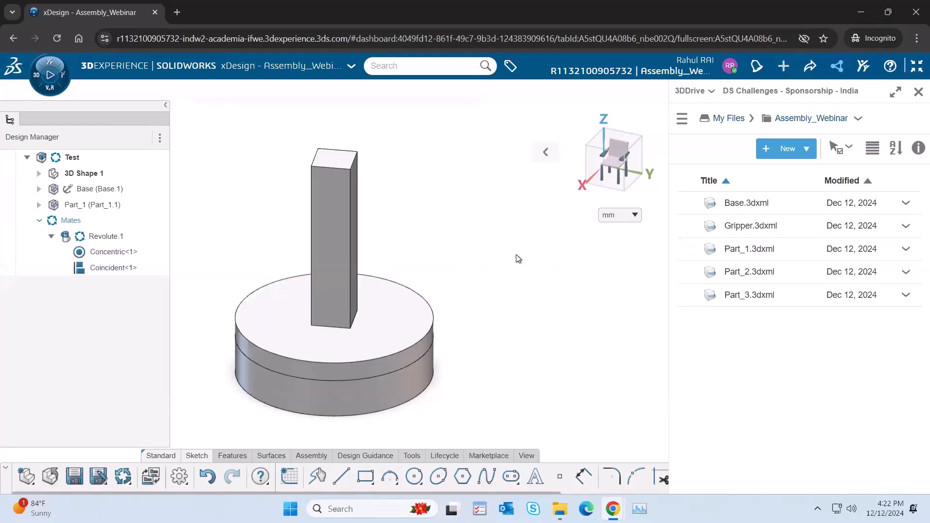
drag(760, 272, 502, 269)
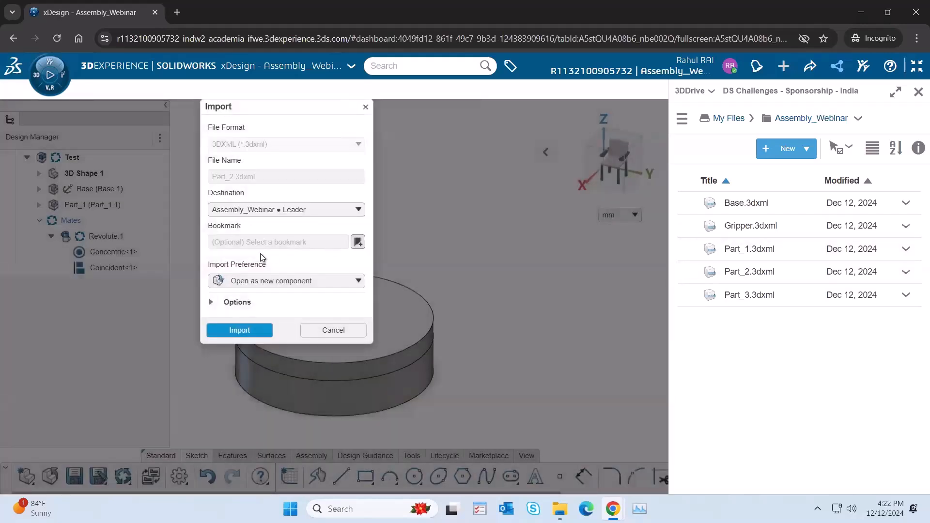
click(282, 281)
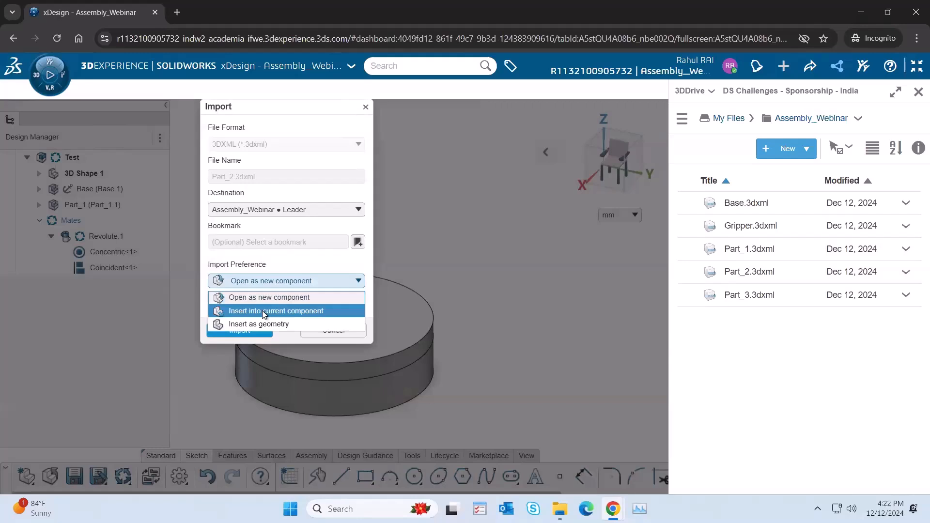
click(262, 310)
click(240, 349)
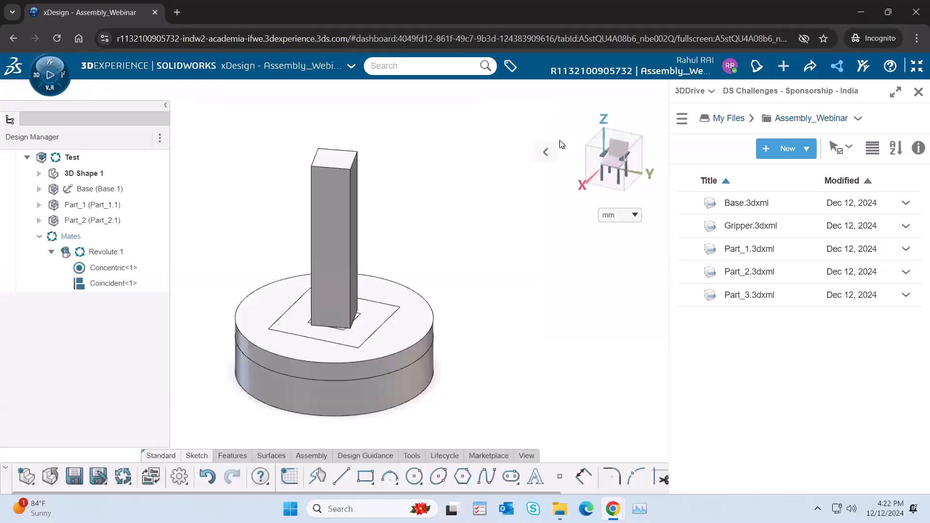
Step: Move Part_2 freehand out of the Base so it floats beside the upper part of Part_1's column
click(545, 151)
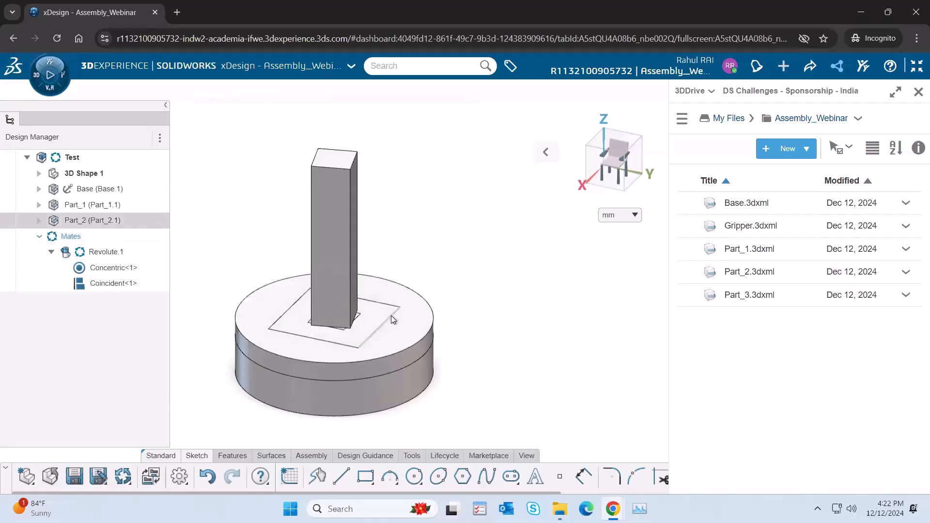
drag(393, 313, 512, 168)
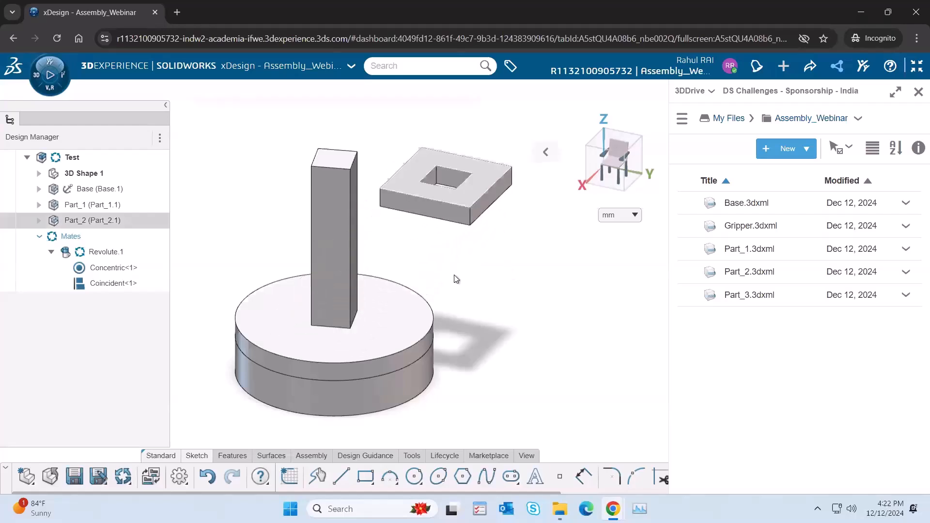
scroll(456, 279, down, 2)
click(546, 152)
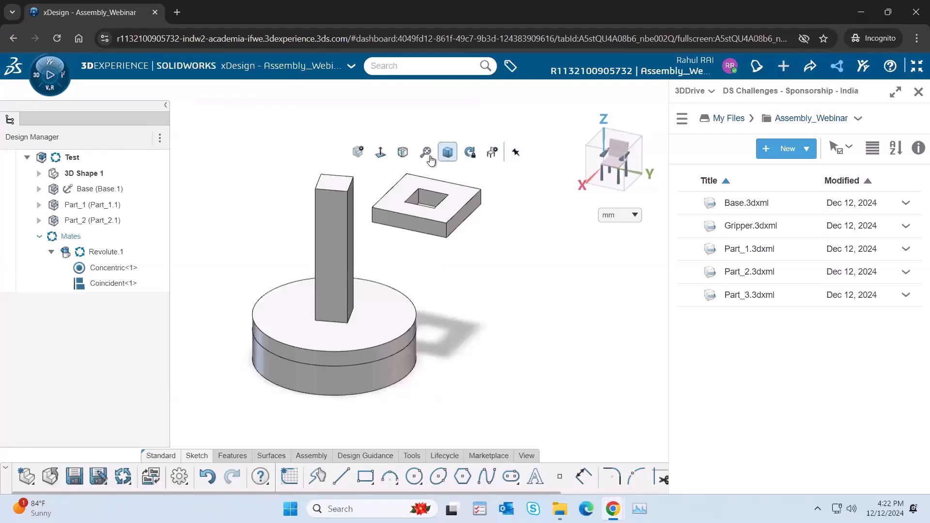
scroll(353, 266, down, 2)
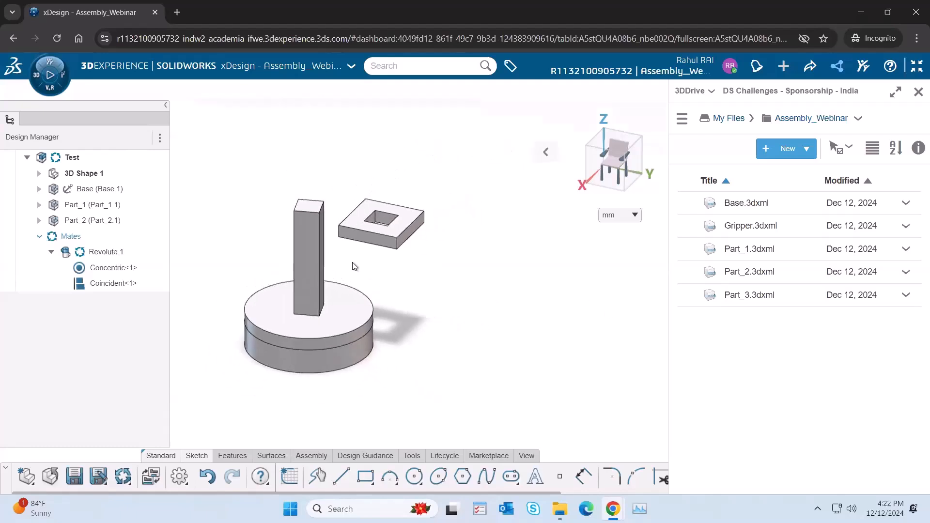
scroll(325, 271, up, 4)
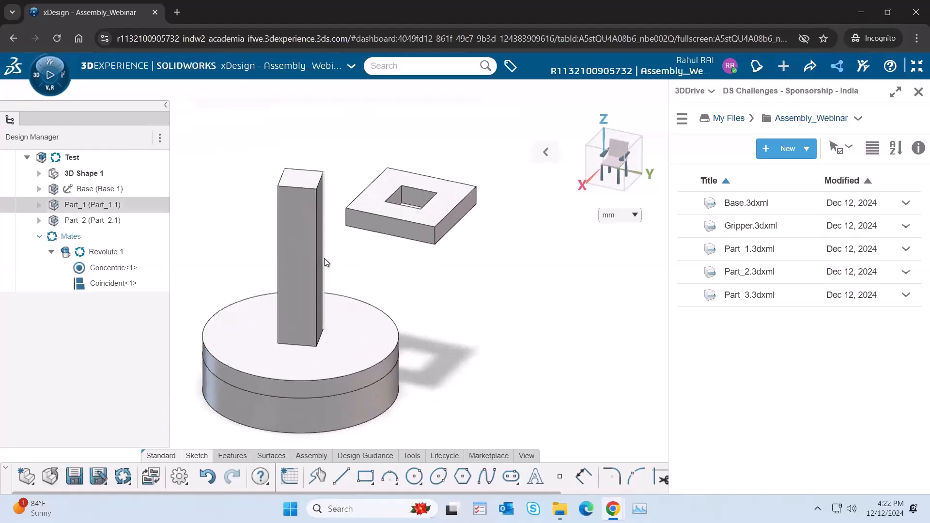
scroll(349, 257, up, 2)
click(546, 151)
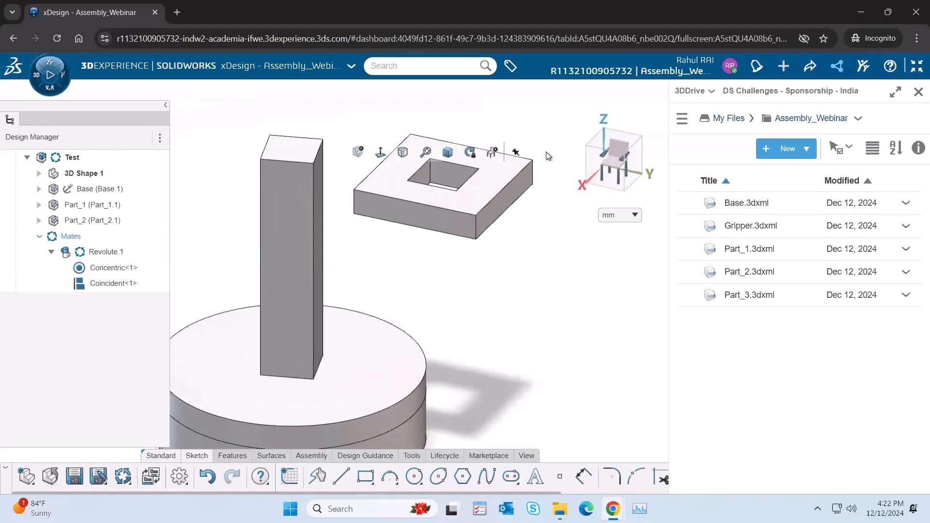
click(448, 155)
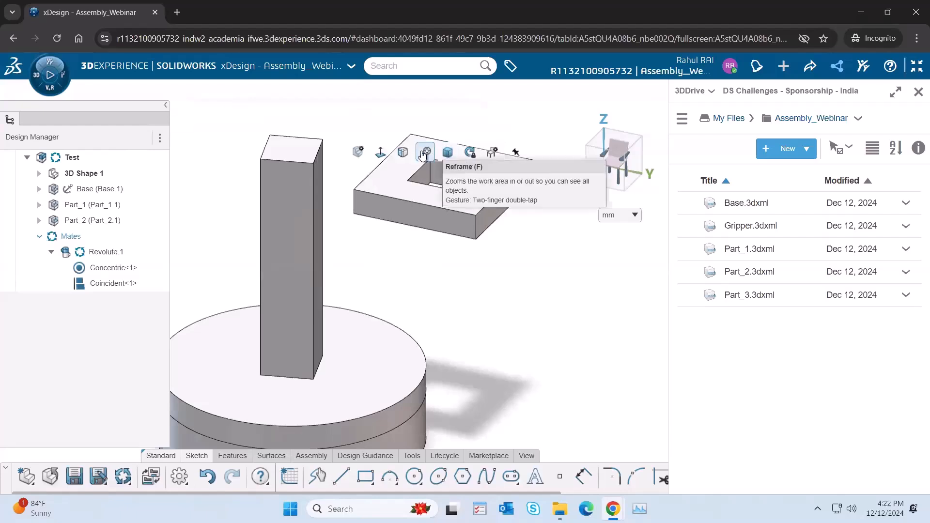
click(425, 153)
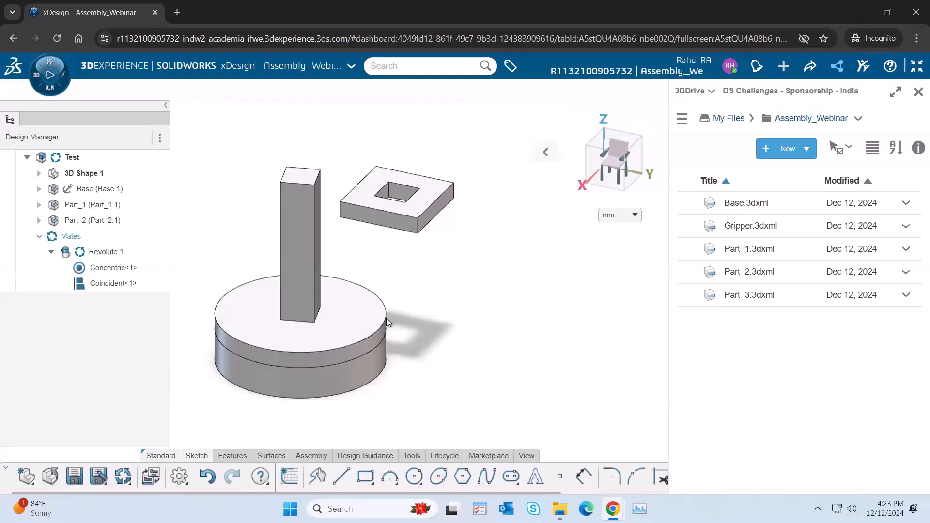
drag(392, 226, 434, 223)
Step: Add a Coincident mate between an inner face of Part_2's square hole and a side face of Part_1's column
click(288, 214)
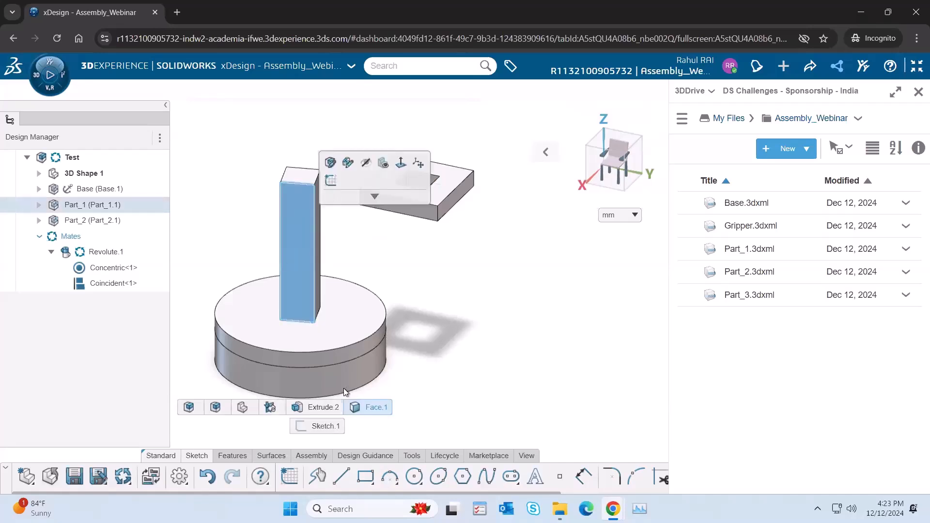
click(493, 290)
click(423, 180)
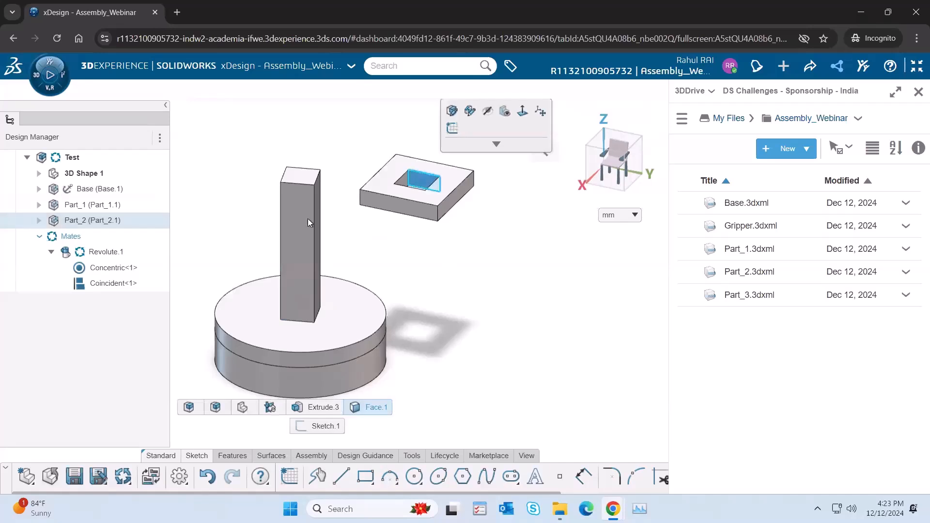
middle_drag(377, 255, 237, 370)
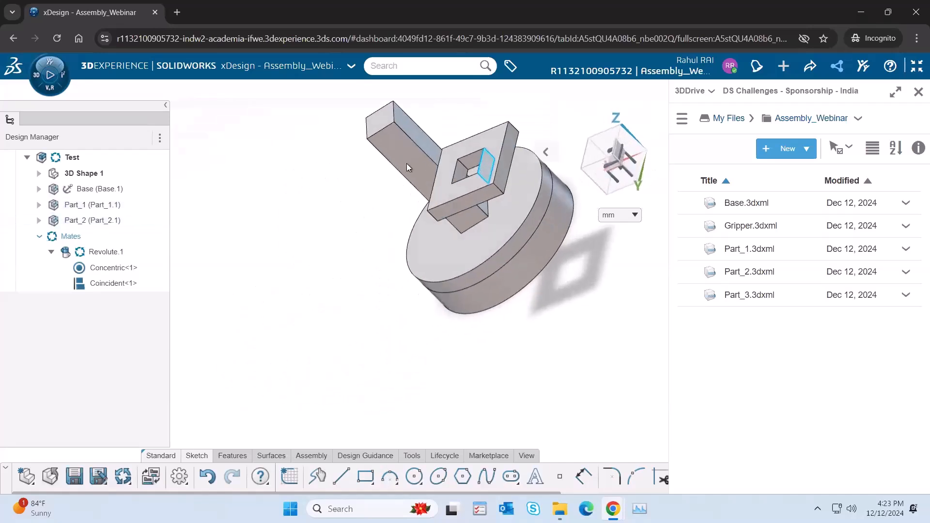
click(415, 138)
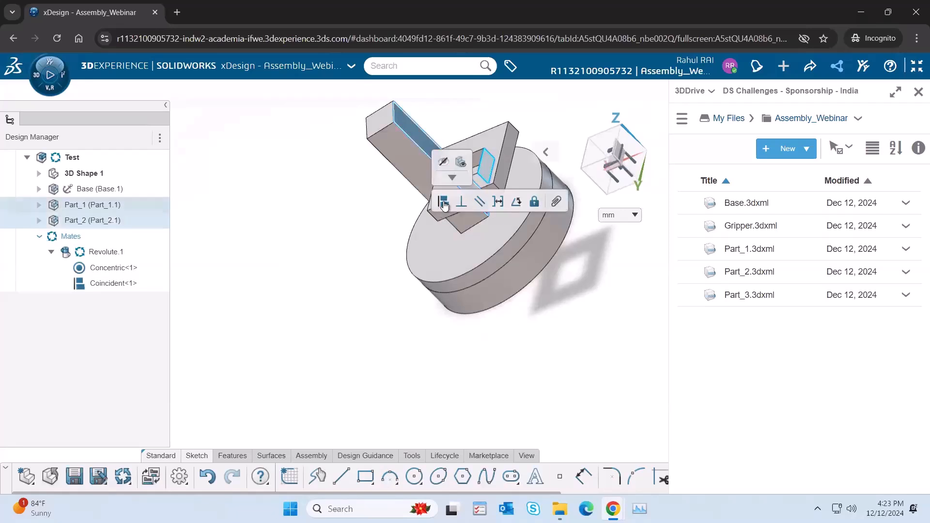
click(444, 205)
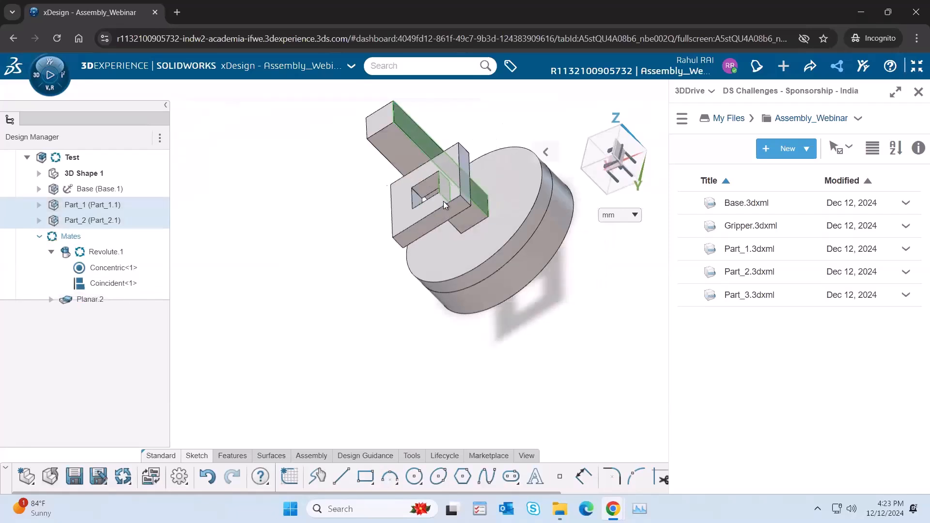
Step: Test Part_2's remaining freedom under the Planar.2 joint by moving it around beside Part_1's column
mouse_move(546, 156)
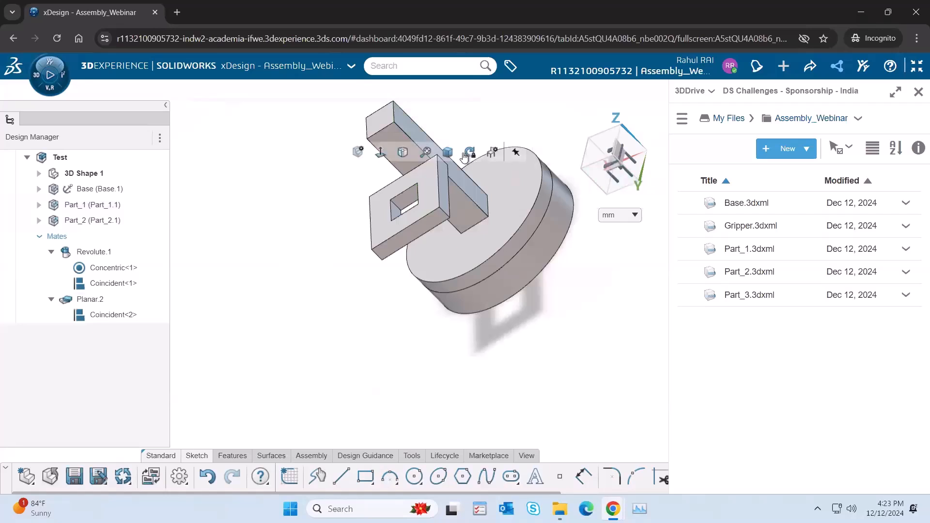
click(425, 153)
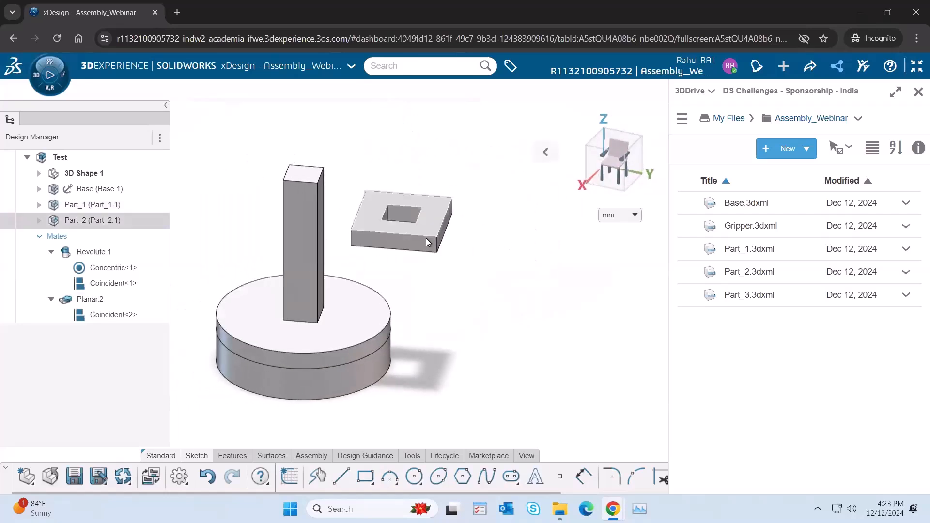
drag(414, 242, 372, 244)
middle_drag(502, 226, 347, 263)
drag(338, 265, 338, 225)
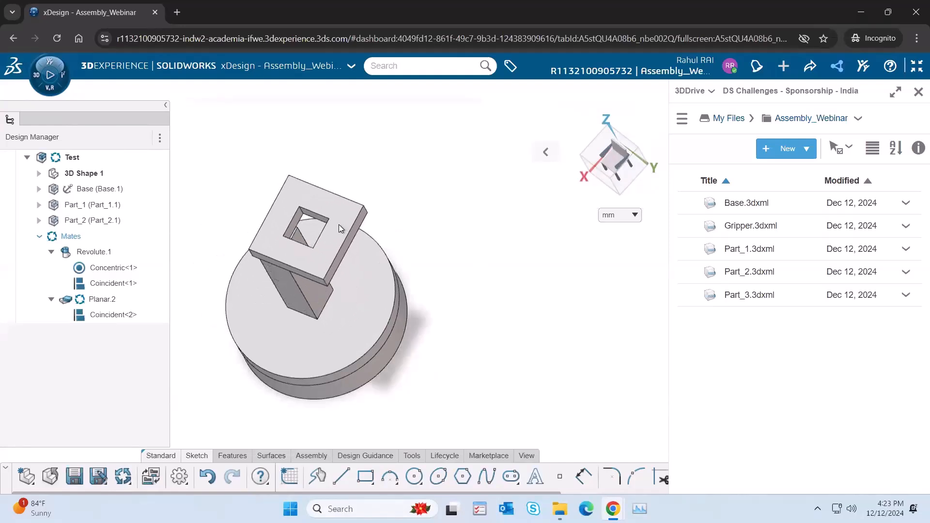
Step: Inspect the Coincident<2> mate and, from the top view, test how Part_2 moves relative to Part_1
click(115, 316)
middle_drag(448, 230, 484, 261)
click(619, 148)
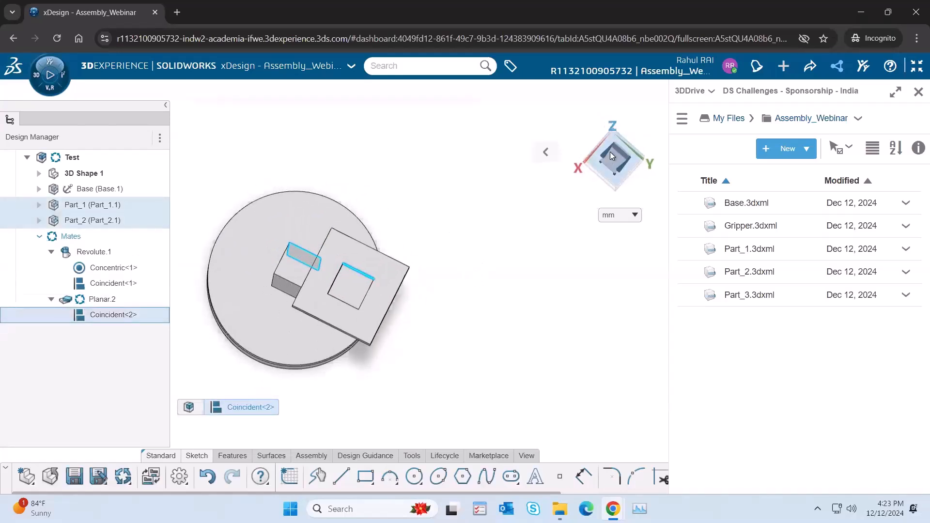
click(489, 335)
drag(377, 321, 342, 280)
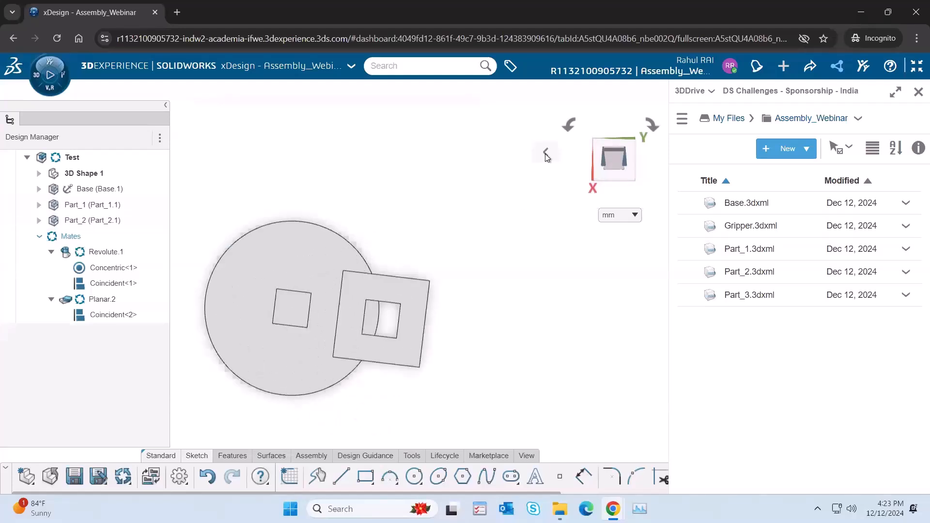
Step: Move Part_2 freehand around the upper part of Part_1's column and check the side faces of both parts
click(448, 152)
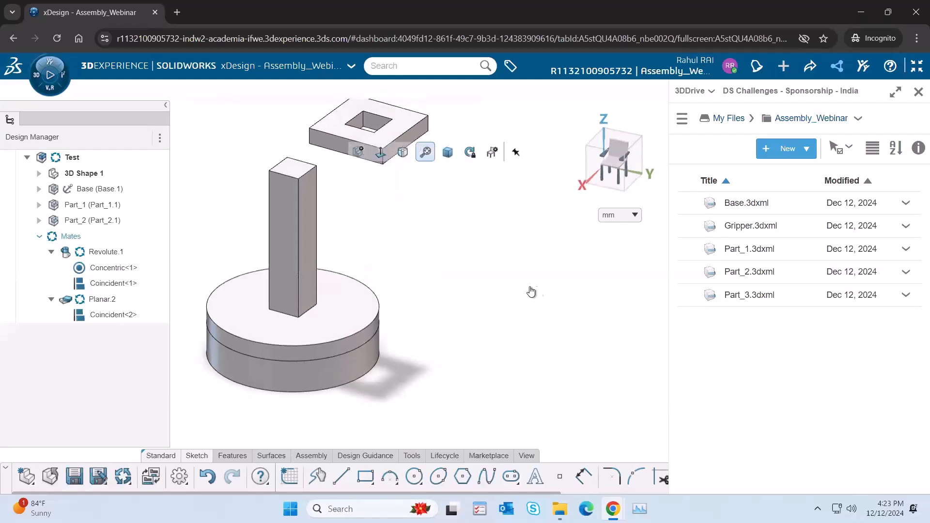
drag(409, 202, 420, 276)
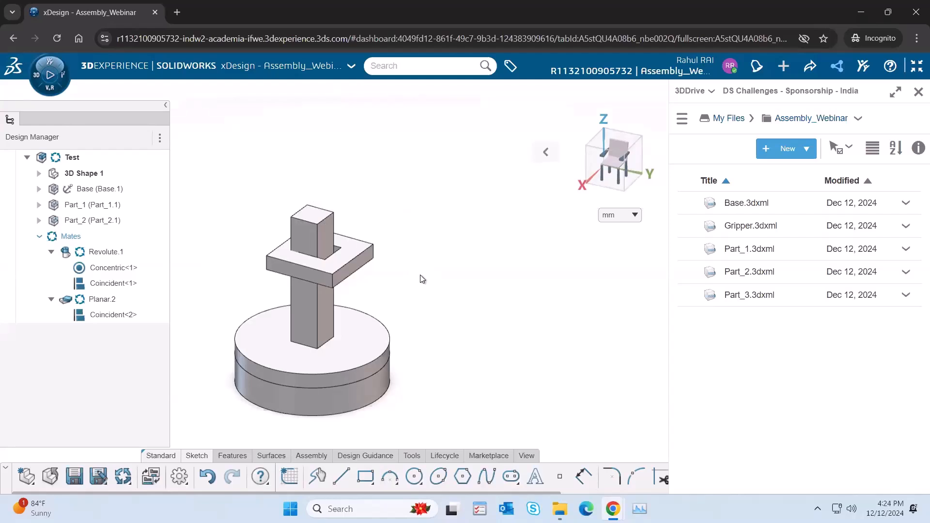
click(350, 267)
click(326, 307)
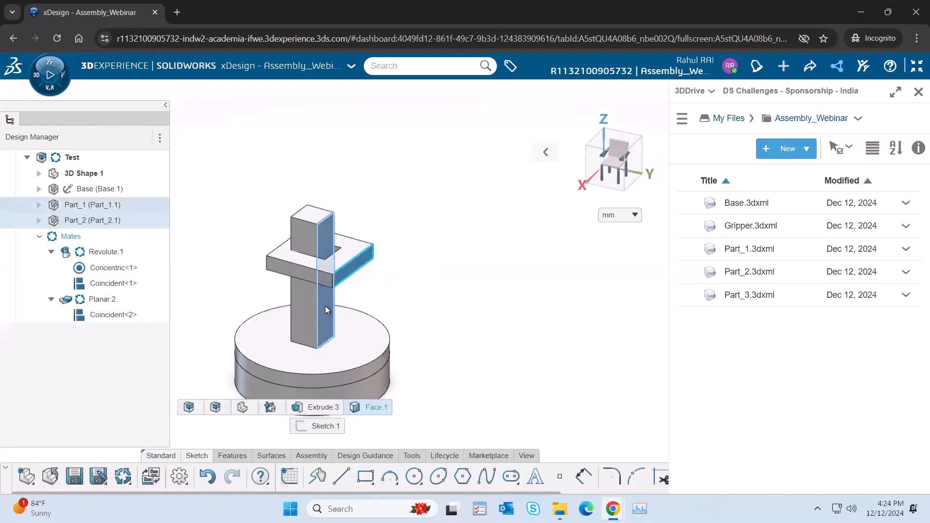
click(473, 337)
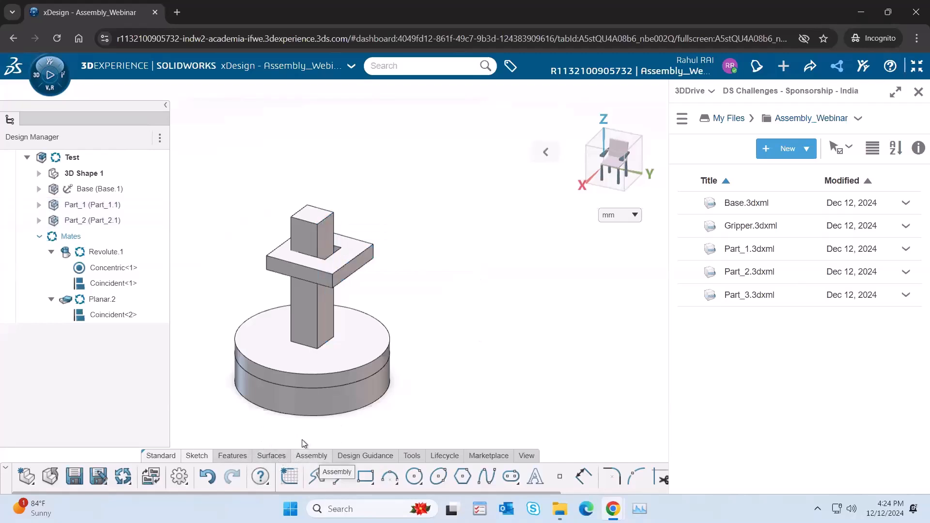
Step: Use the Mate command to make a second side face of Part_1's column coincident with an inner face of Part_2's square hole
click(307, 458)
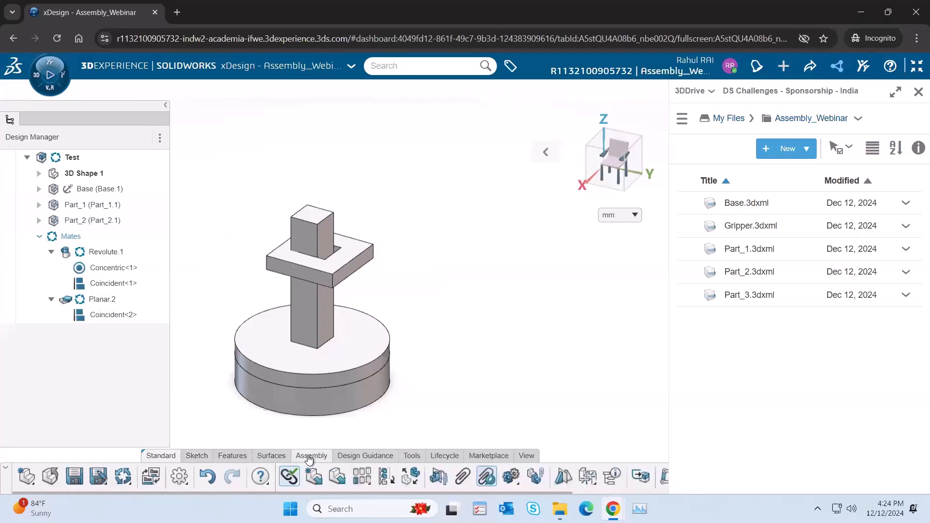
click(463, 479)
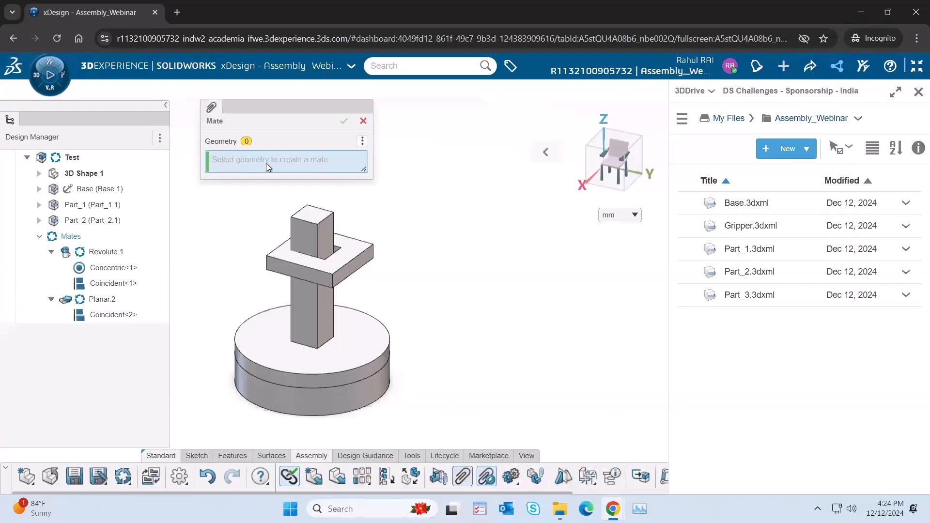
click(322, 235)
middle_drag(358, 262, 335, 243)
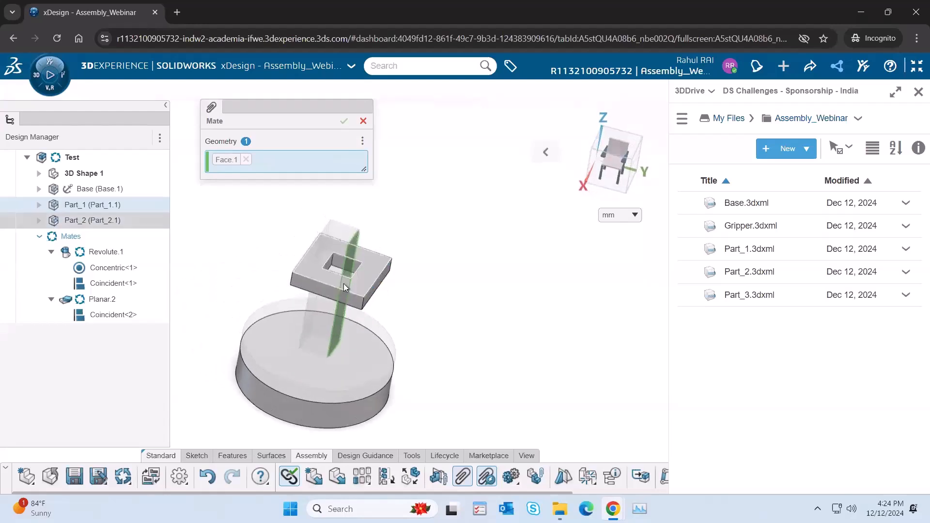
scroll(339, 262, up, 2)
middle_drag(336, 255, 356, 226)
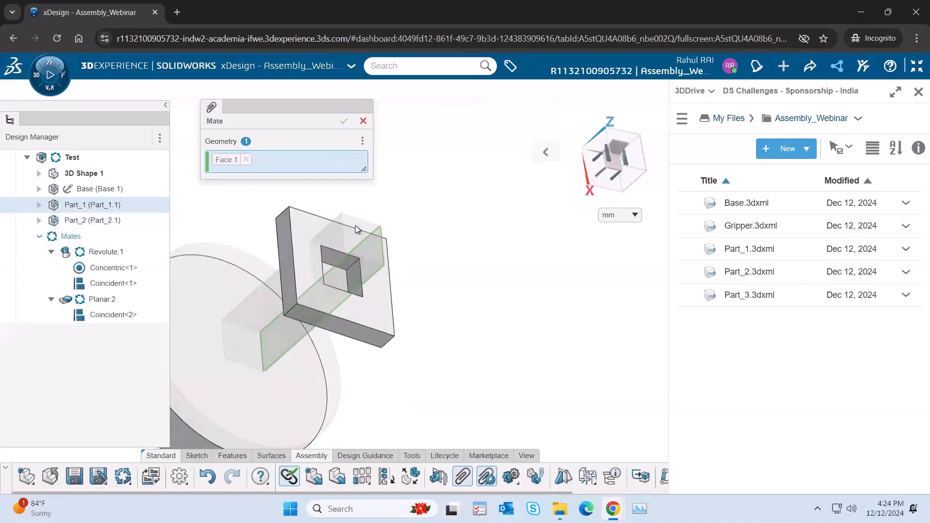
click(353, 283)
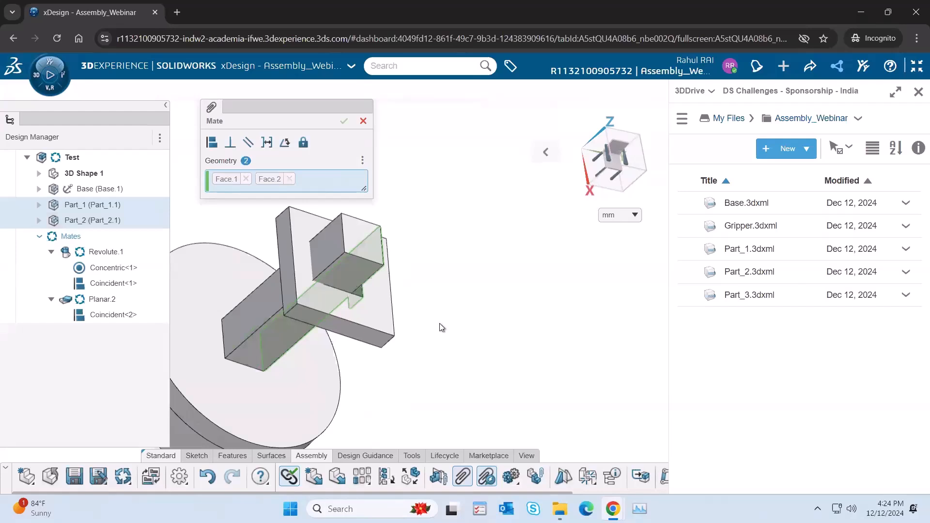
middle_drag(458, 331, 241, 232)
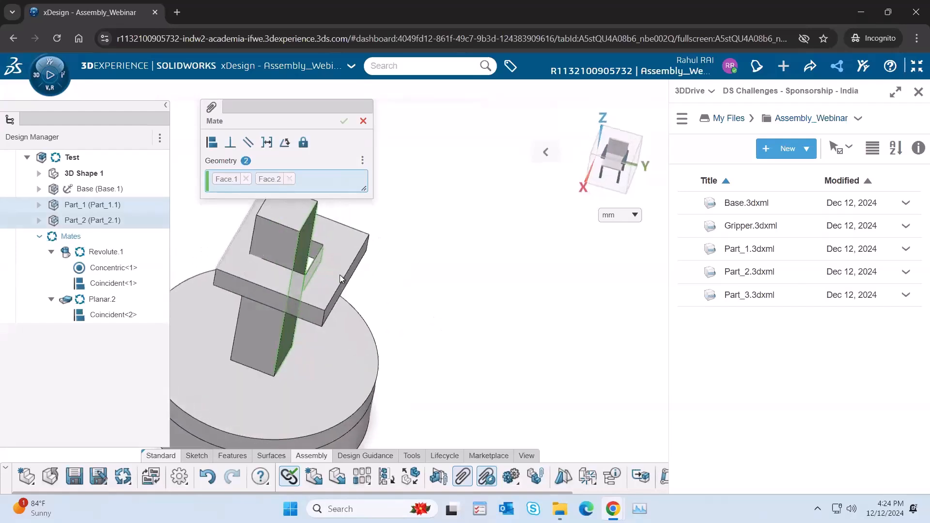
click(211, 142)
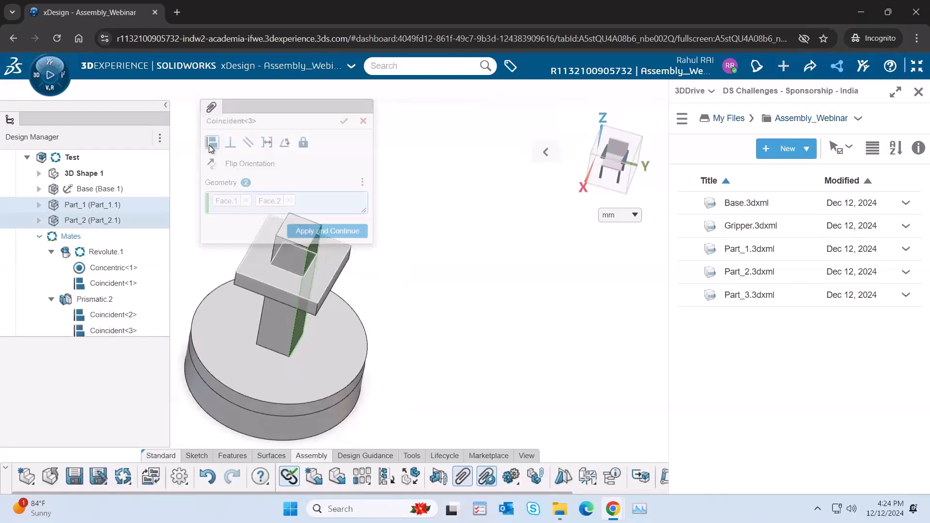
click(345, 121)
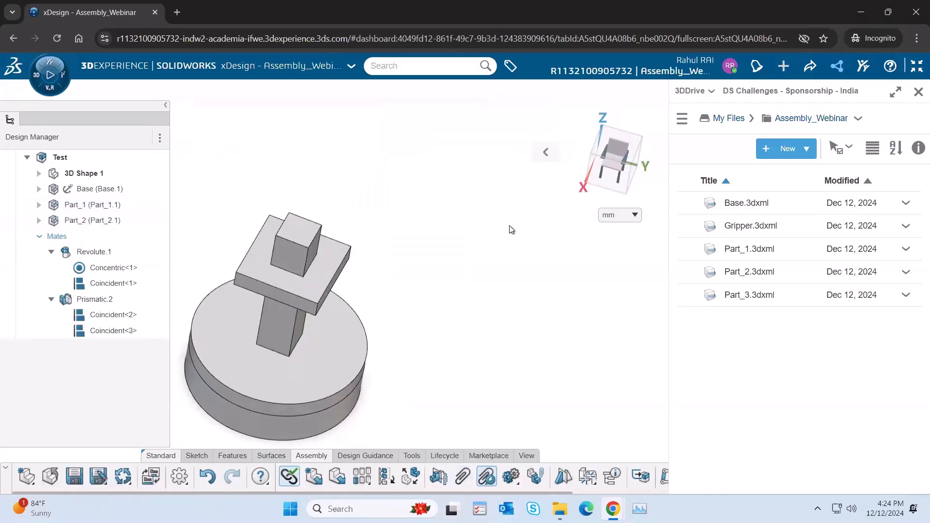
Step: Slide Part_2 down Part_1's column to test the Prismatic.2 joint, and inspect a side face of the column
click(546, 152)
click(447, 151)
click(426, 151)
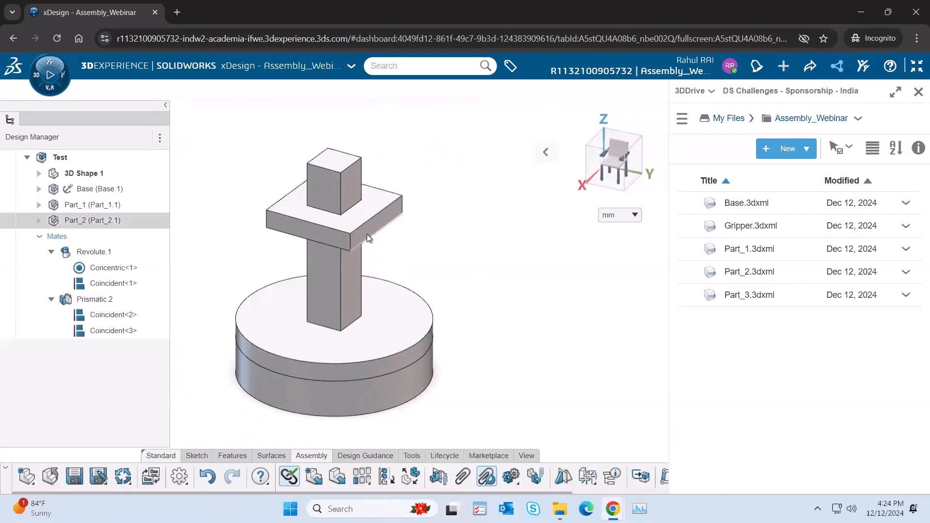
drag(367, 234, 359, 295)
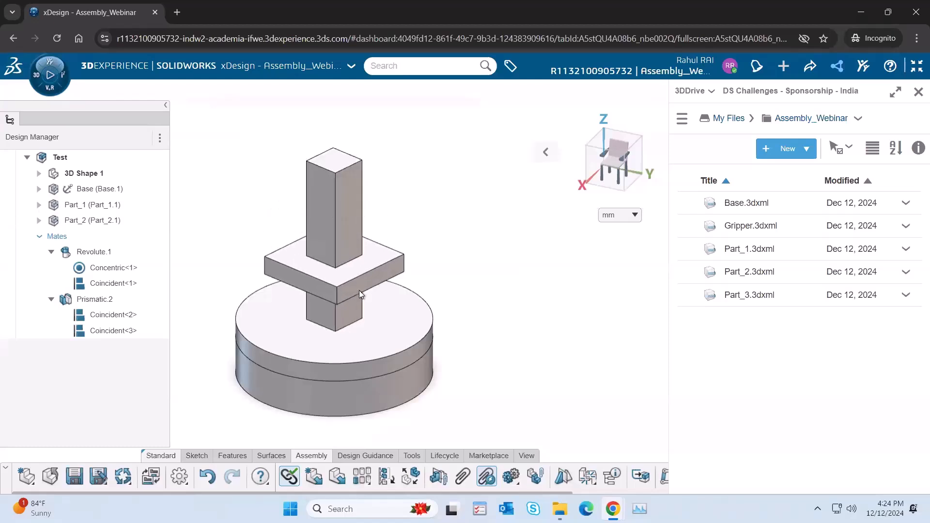
click(350, 222)
middle_drag(313, 266, 340, 196)
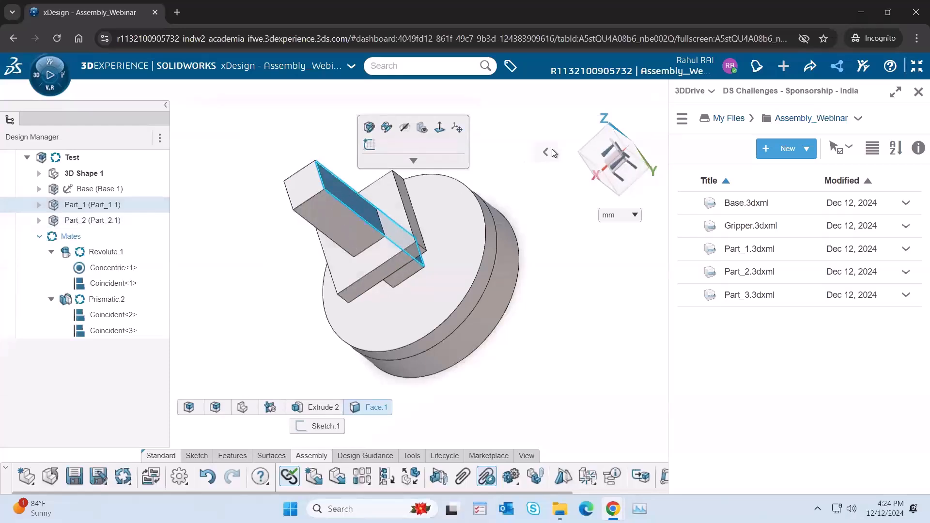
Step: Slide Part_2 back up the column and rotate Part_1 on the Base to test both joints
mouse_move(550, 153)
click(450, 153)
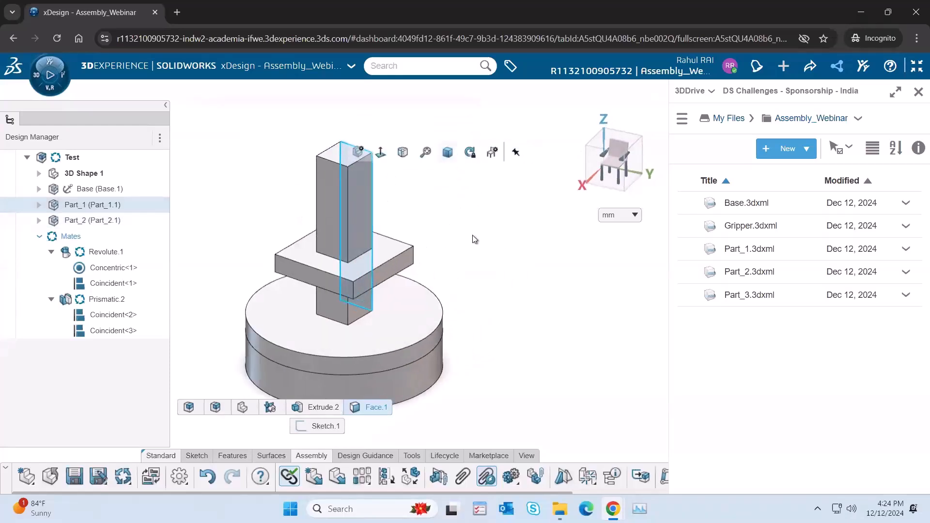
drag(382, 275, 443, 229)
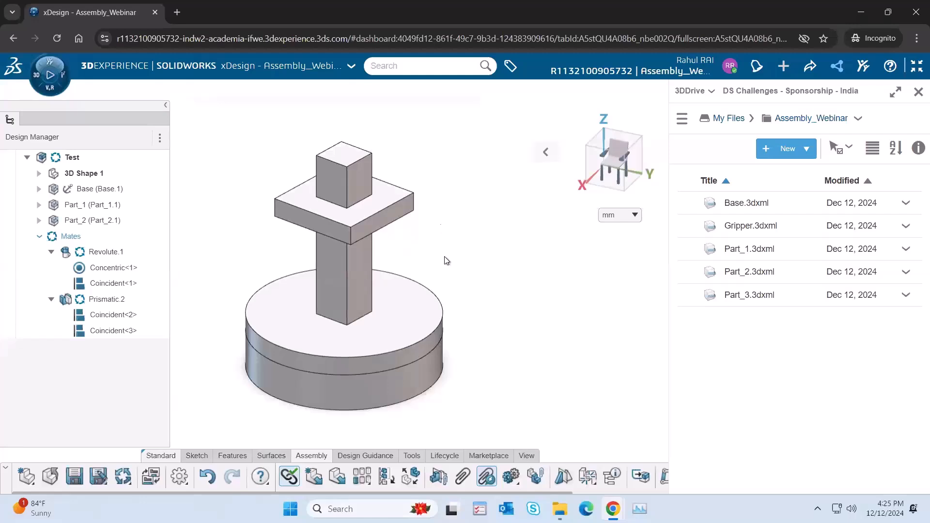
drag(374, 361, 442, 234)
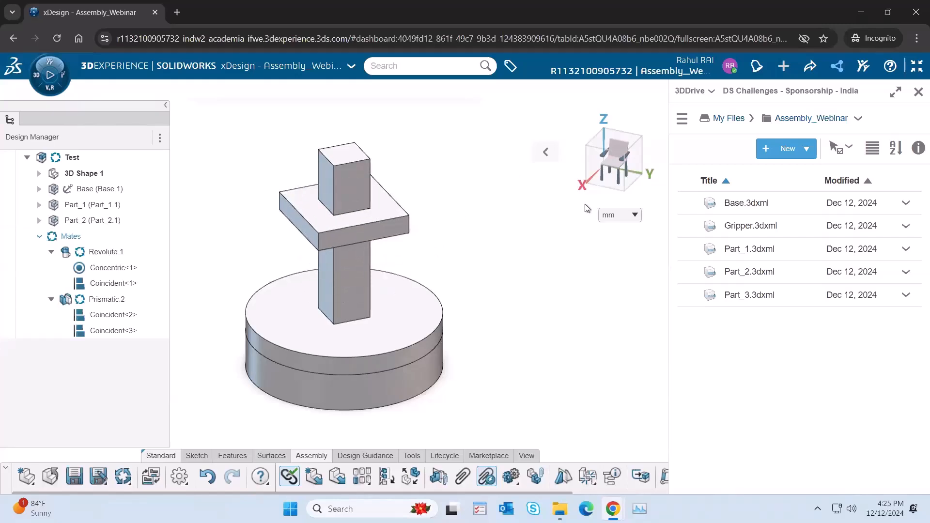
Step: Import Part_3.3dxml from 3DDrive into the assembly with the preference Insert into current component, one instance
click(546, 153)
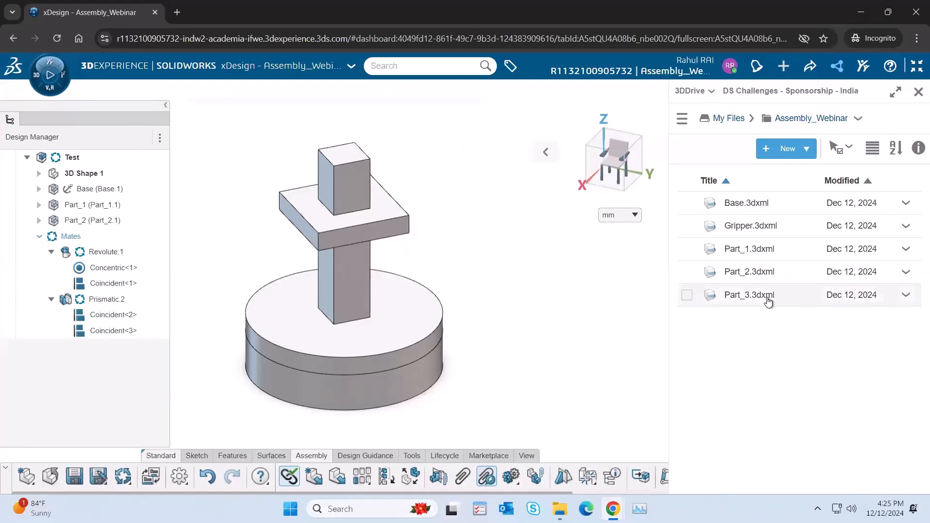
drag(620, 309, 538, 258)
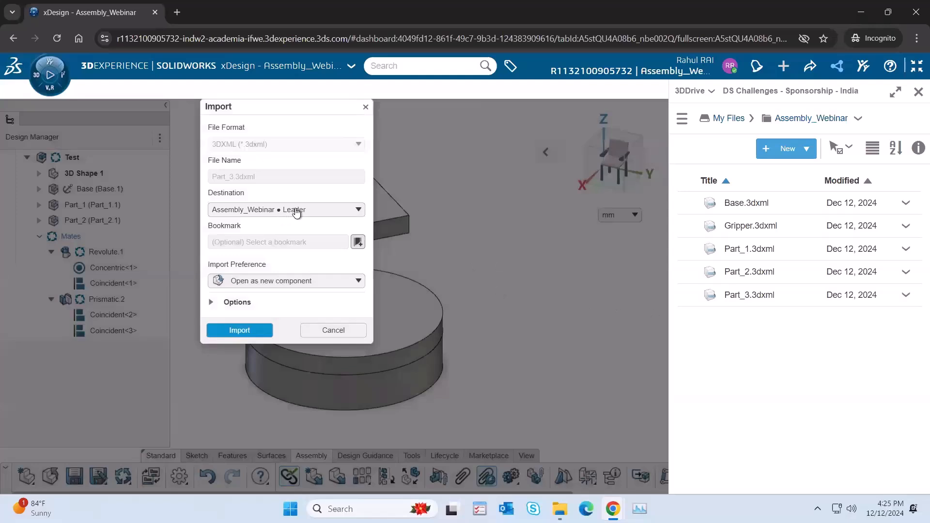
click(278, 282)
click(263, 310)
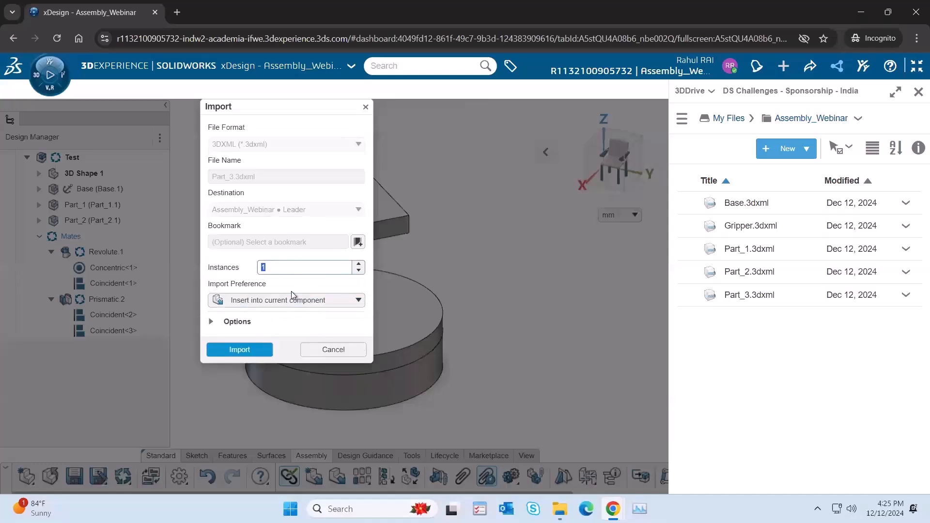
key(Return)
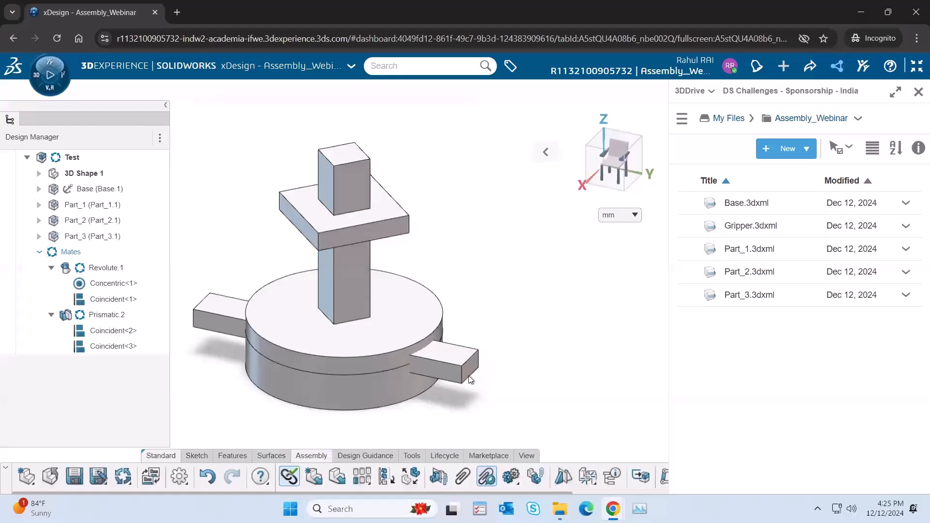
Step: Move Part_3 freehand away from Part_2 so it floats above Part_1's column
drag(469, 364, 544, 229)
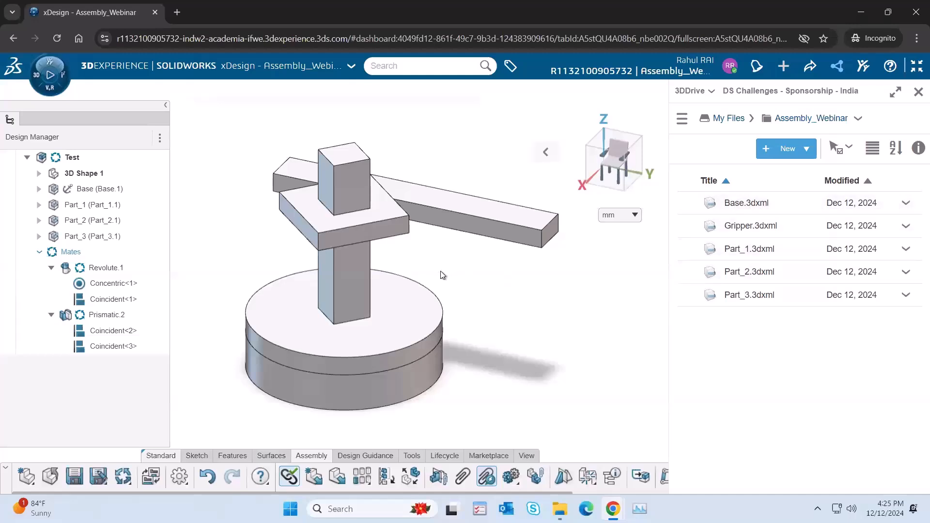
scroll(443, 276, down, 2)
middle_drag(437, 302, 543, 221)
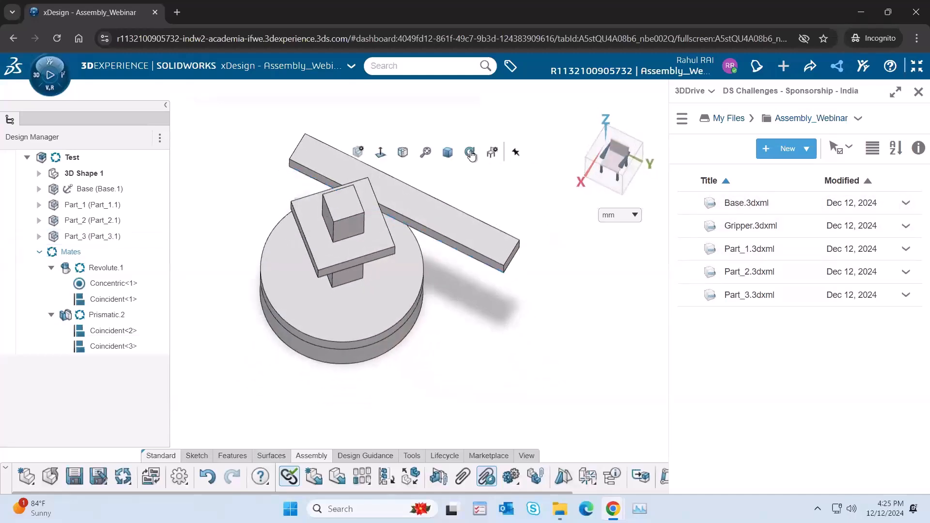
middle_drag(450, 158, 446, 262)
drag(450, 256, 470, 217)
Step: Add a coincident mate between the long side face of Part_3 and the front side face of Part_2
click(377, 266)
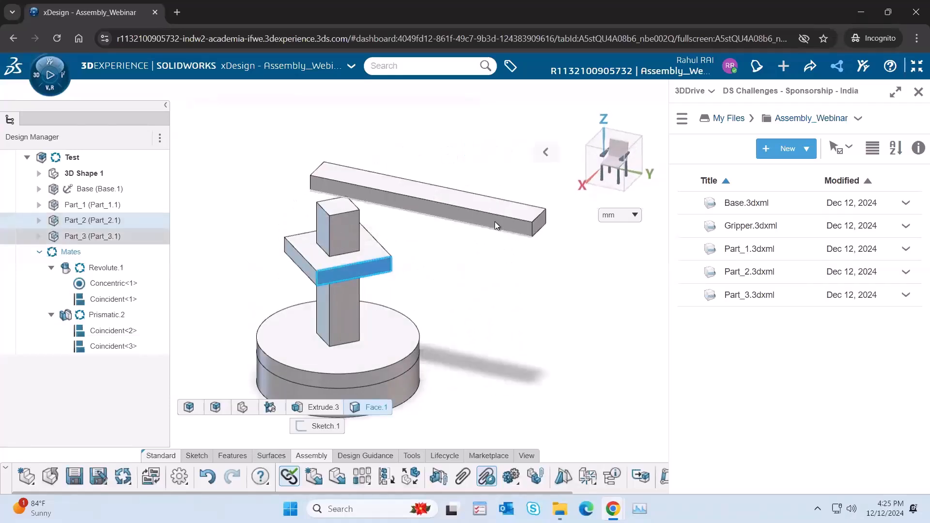
click(495, 222)
click(524, 189)
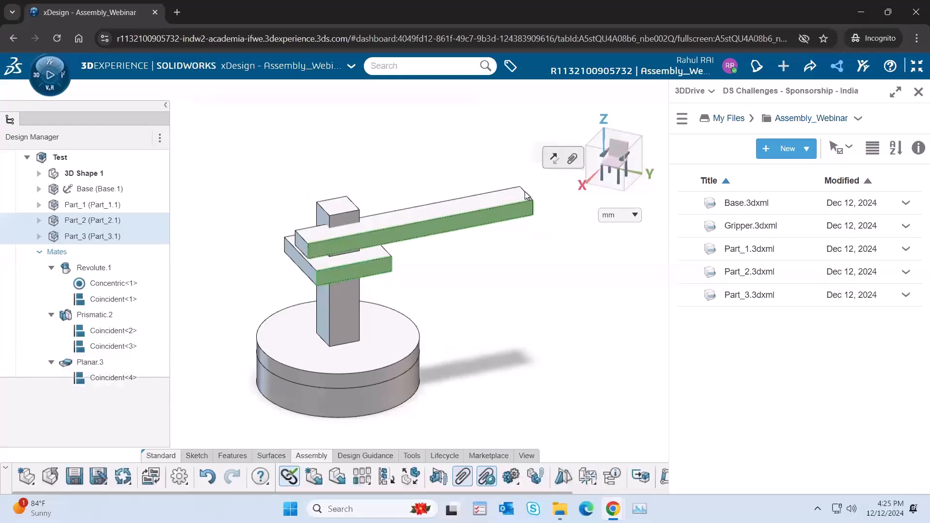
click(425, 266)
Step: Add a coincident mate between the top face of Part_3 and the top face of Part_2
click(403, 219)
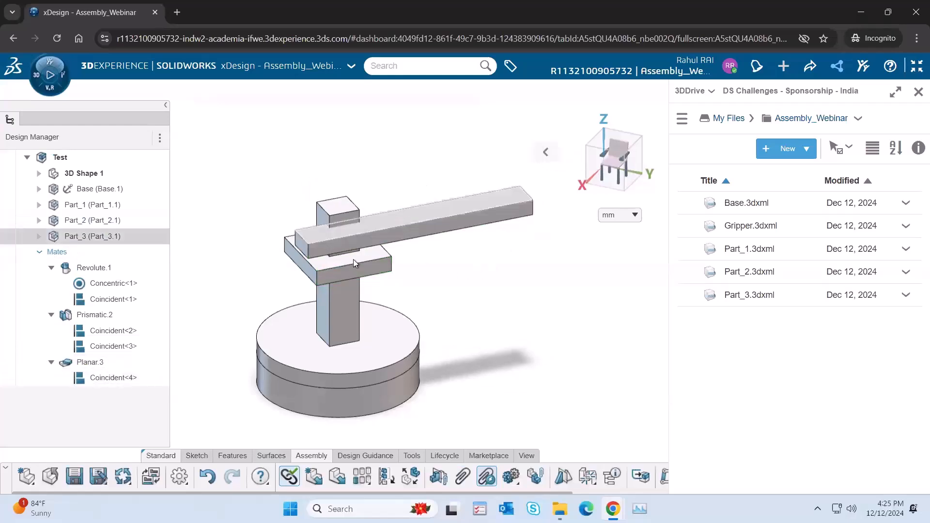
click(338, 260)
click(371, 227)
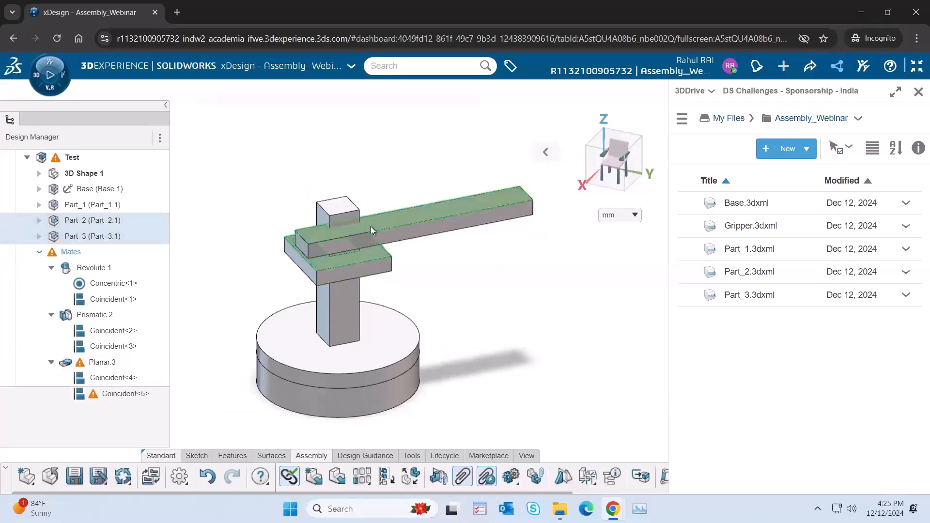
click(478, 337)
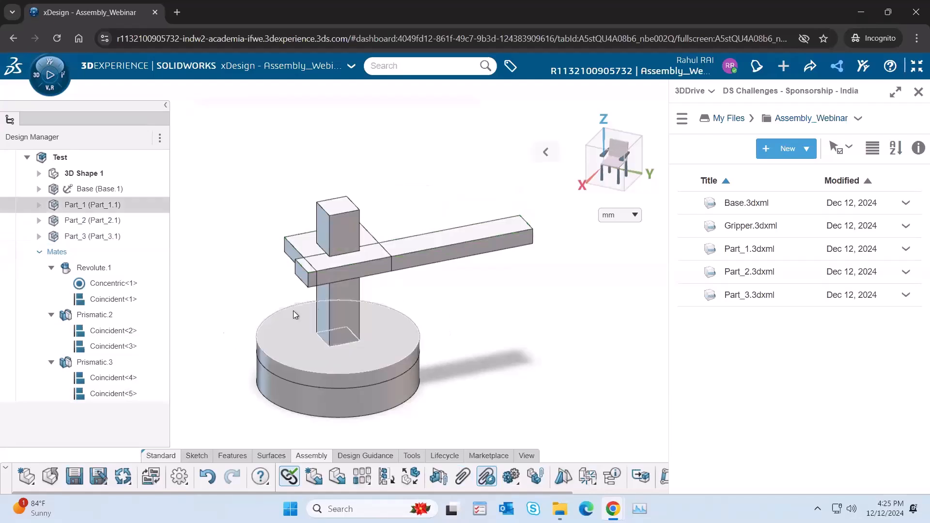
Step: Slide Part_3 along Part_2 to test the Prismatic.3 joint, and highlight the faces of its Coincident<4> mate
drag(432, 254, 411, 262)
drag(425, 254, 399, 263)
click(109, 380)
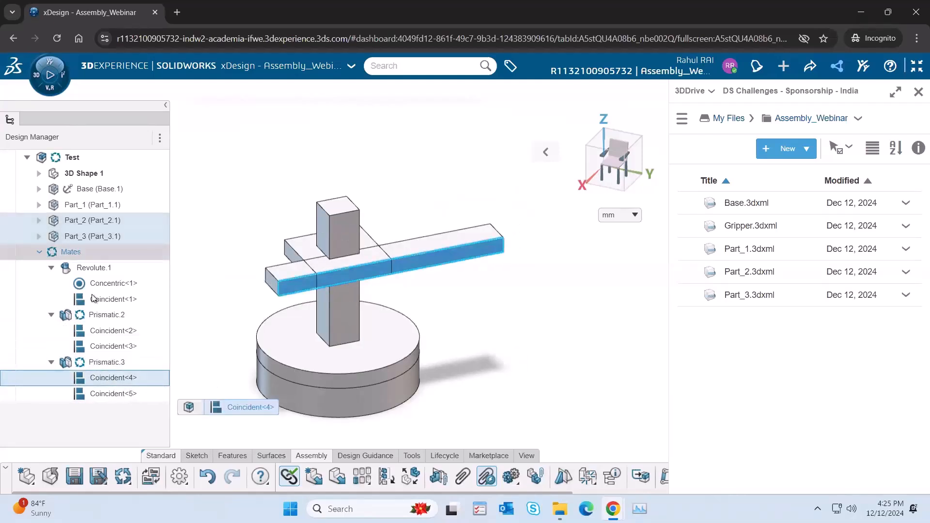
Step: Examine the Base's feature tree, collapse it again and reopen the list of mates
click(39, 252)
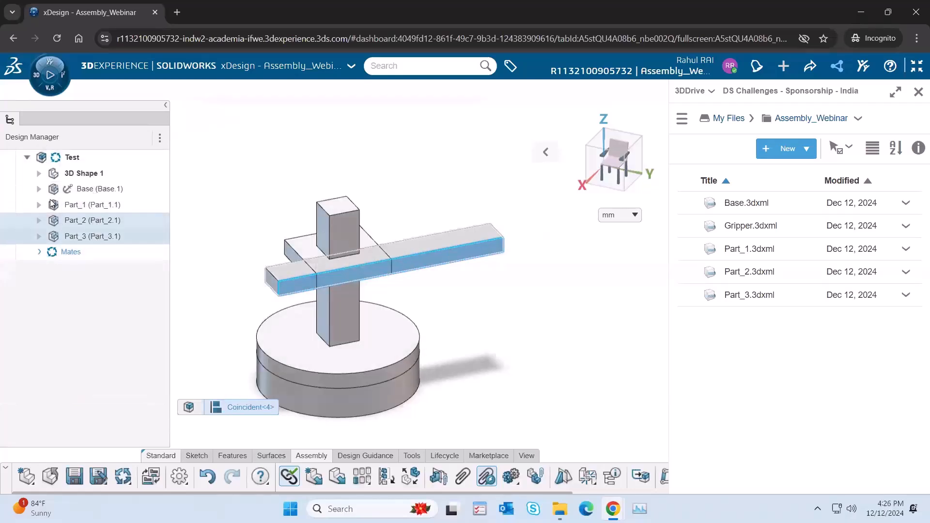
click(39, 189)
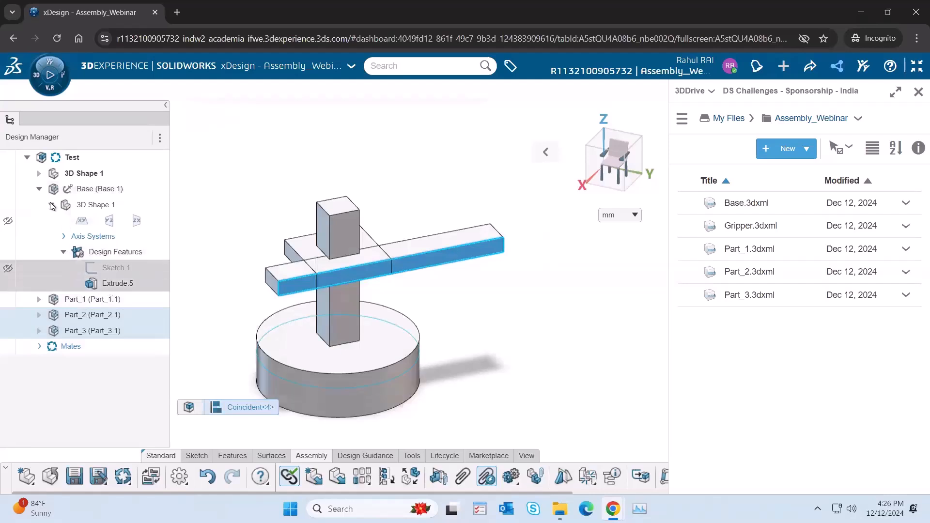
click(38, 189)
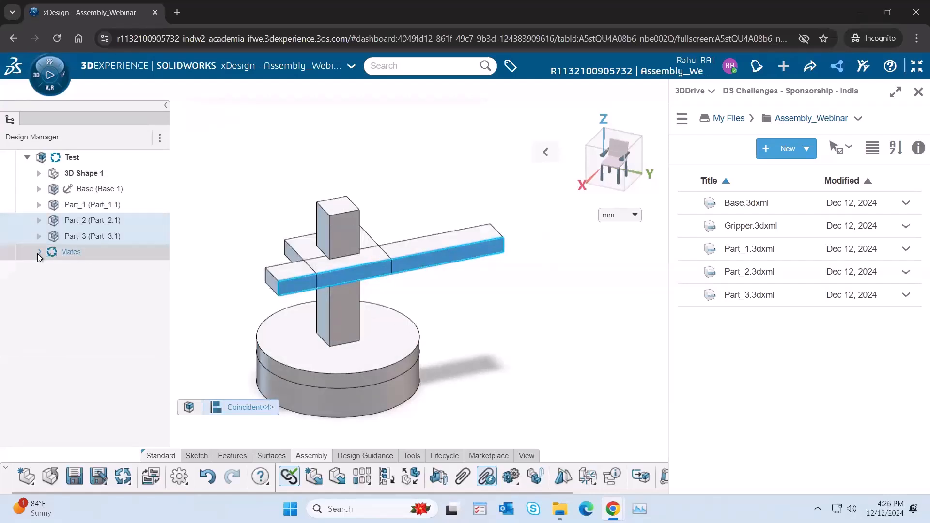
click(39, 251)
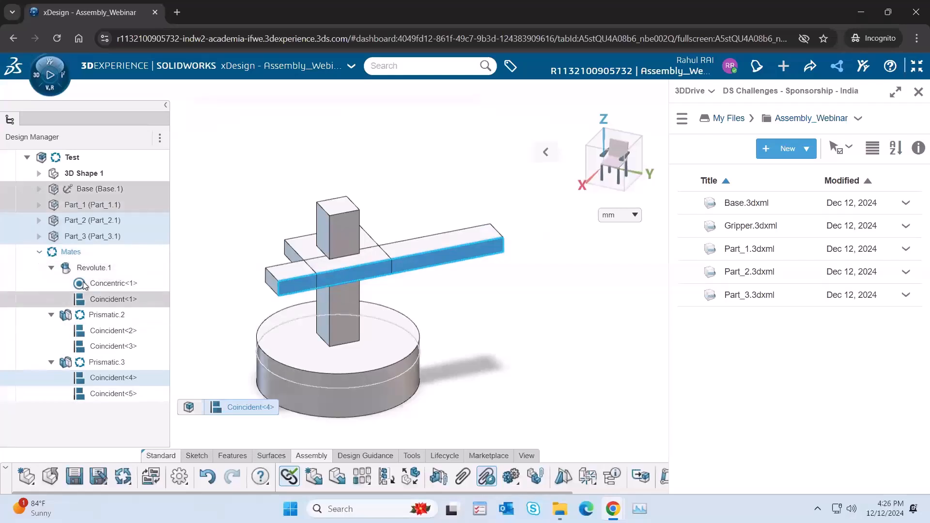
Step: Examine the Revolute.1 joint with its Concentric<1> and Coincident<1> mates, and the Coincident<4> mate of Prismatic.3
click(86, 269)
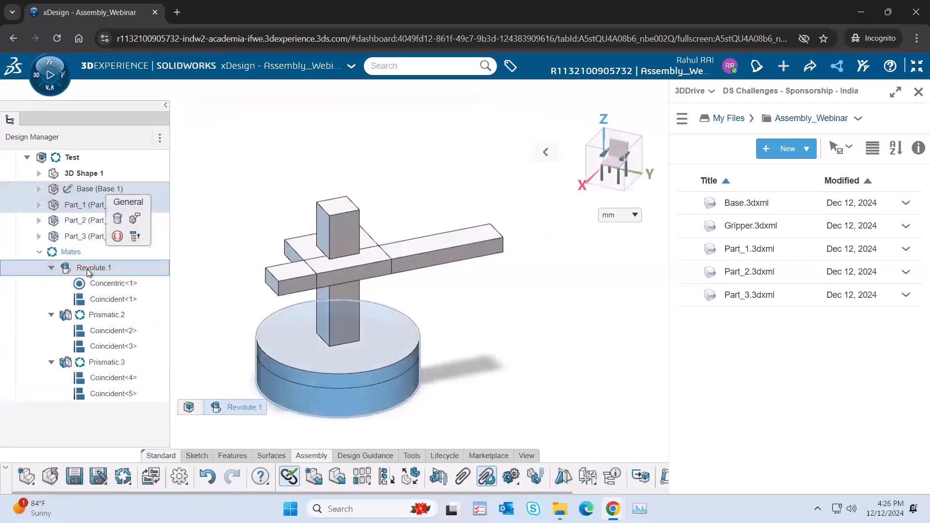
click(104, 378)
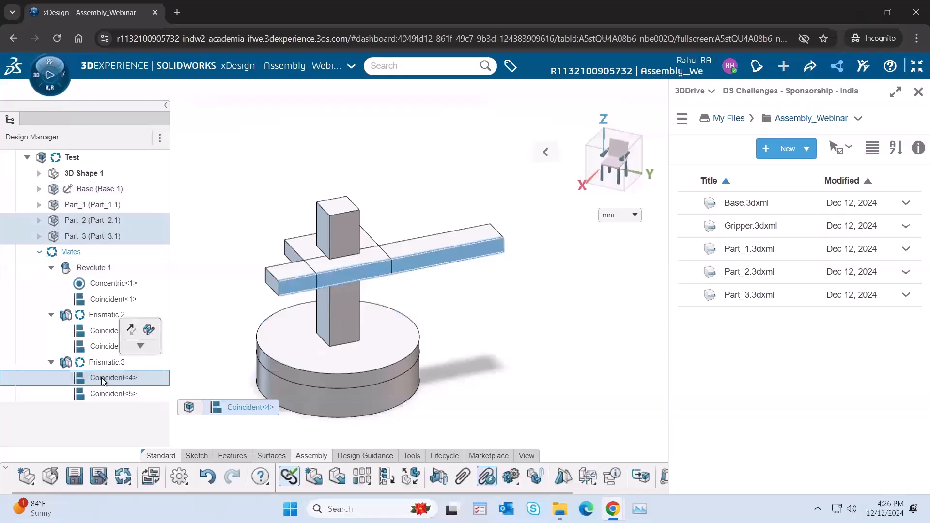
click(111, 393)
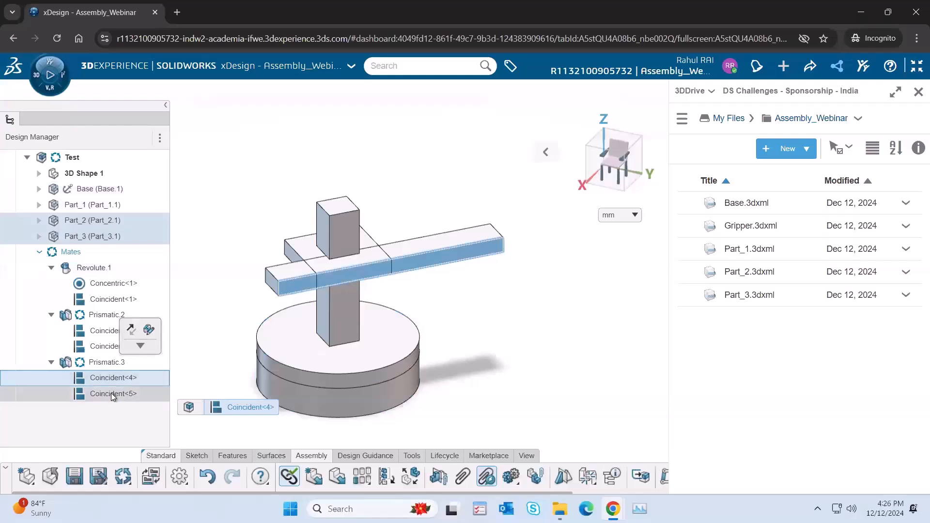
click(99, 268)
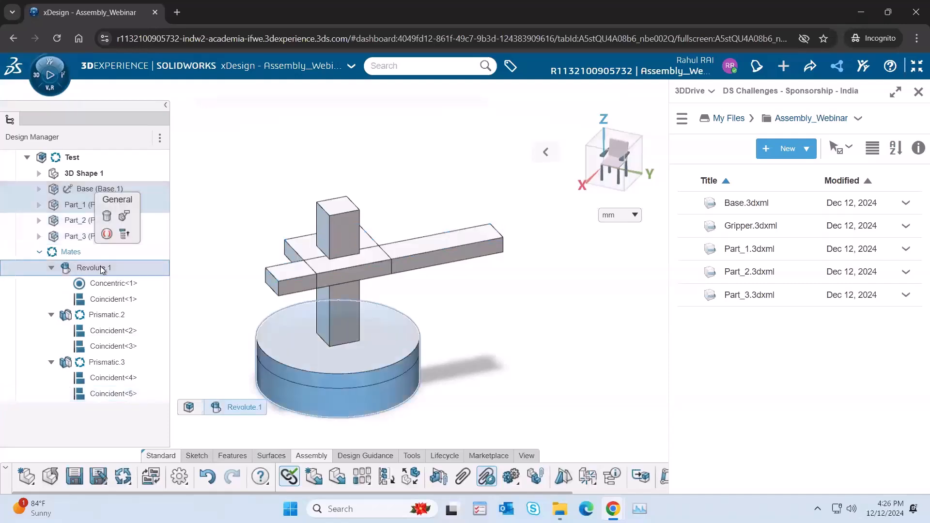
click(125, 285)
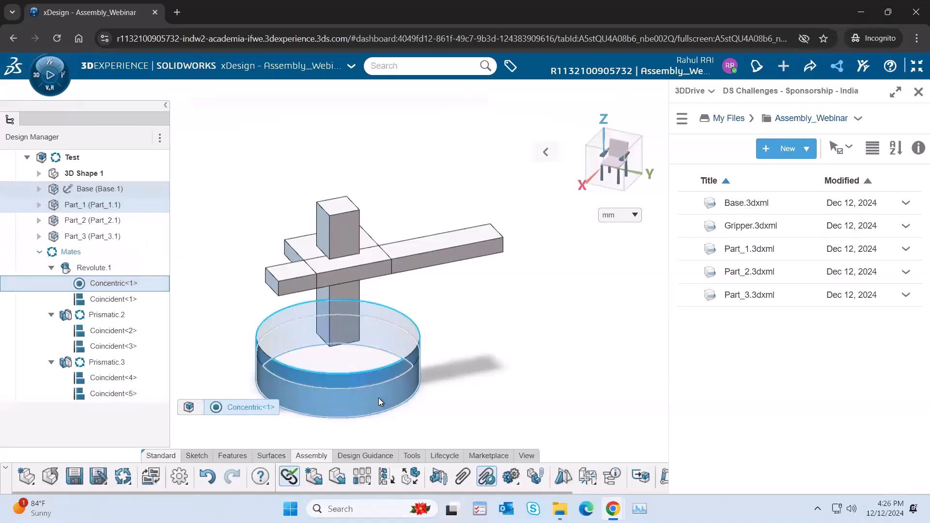
click(127, 304)
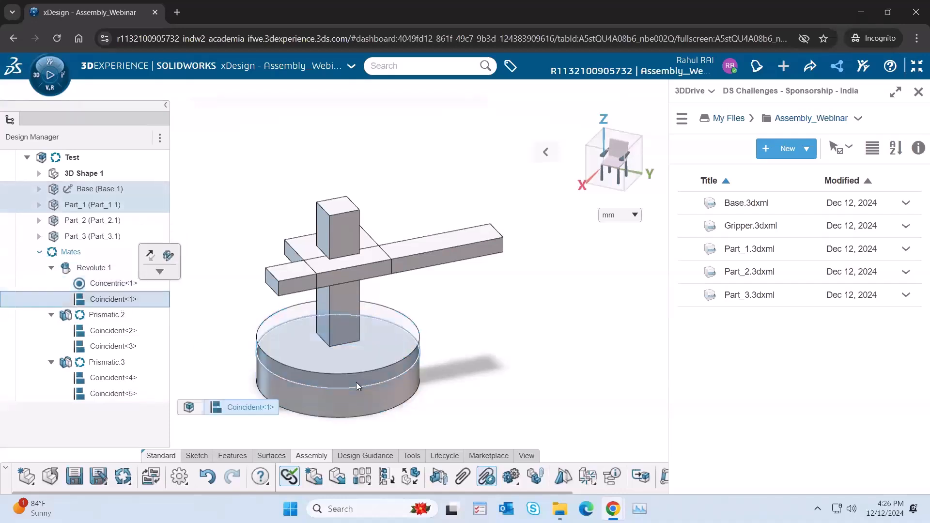
Step: Slide Part_3 back and forth along Part_2, and highlight the faces of the Coincident<4> and Coincident<5> mates
middle_drag(497, 348, 492, 374)
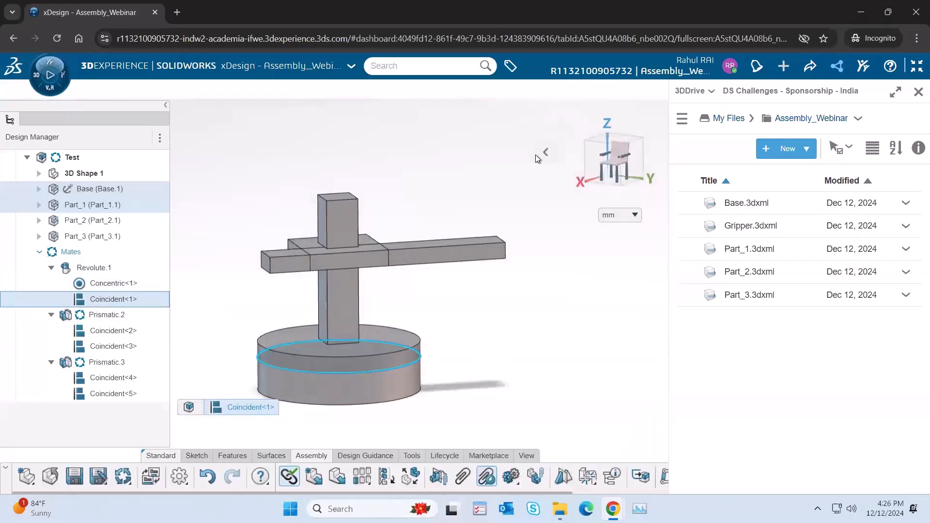
mouse_move(546, 152)
click(428, 154)
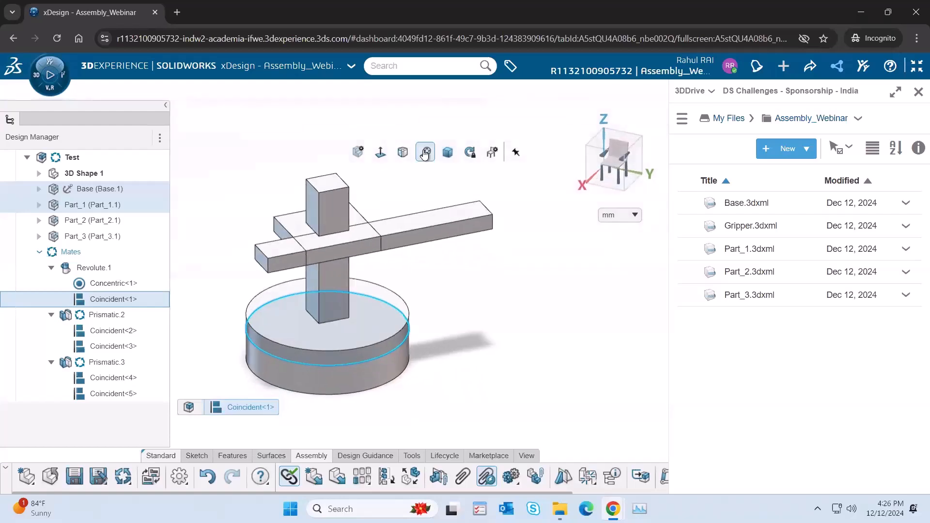
click(520, 321)
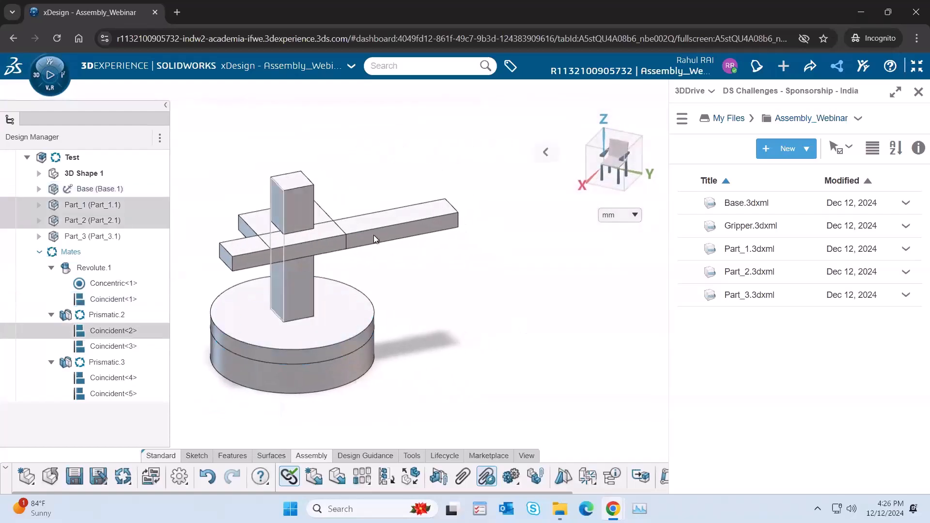
mouse_move(406, 229)
mouse_down()
mouse_move(358, 237)
mouse_move(393, 232)
mouse_up()
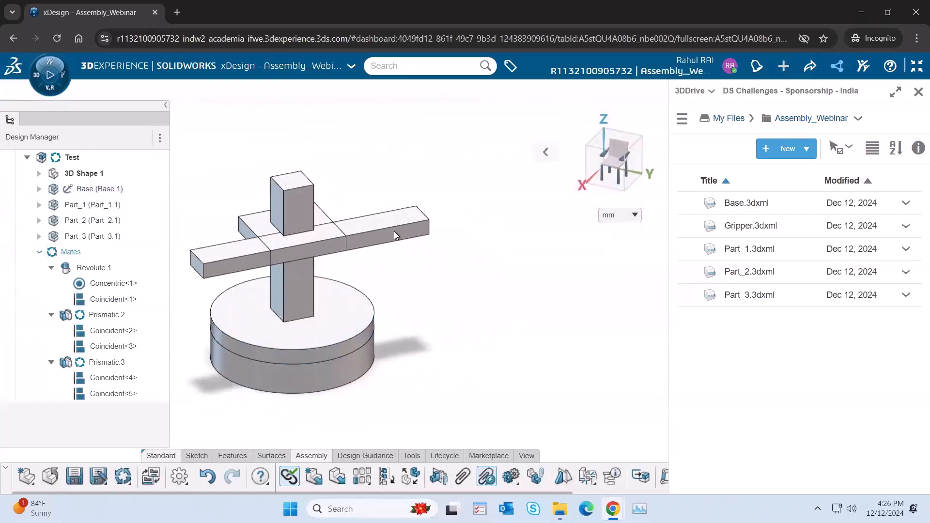
click(121, 379)
click(115, 396)
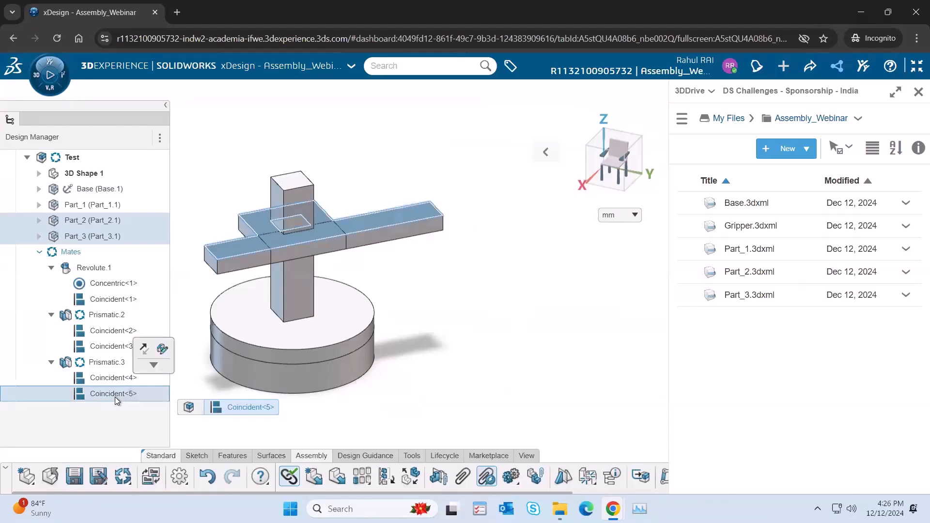
Step: Flip the alignment of the Coincident<4> mate between Part_2 and Part_3, and undo the flip
click(109, 380)
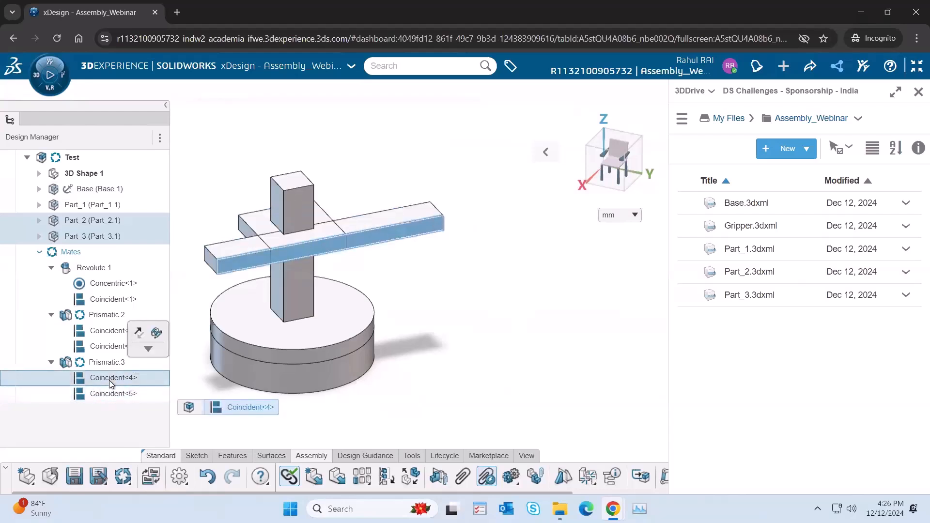
click(141, 334)
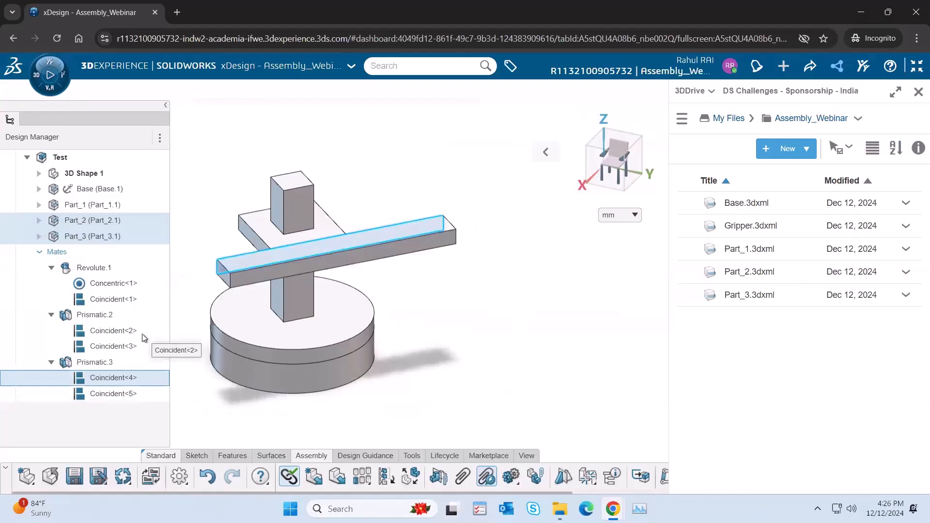
middle_drag(398, 333, 539, 162)
click(441, 156)
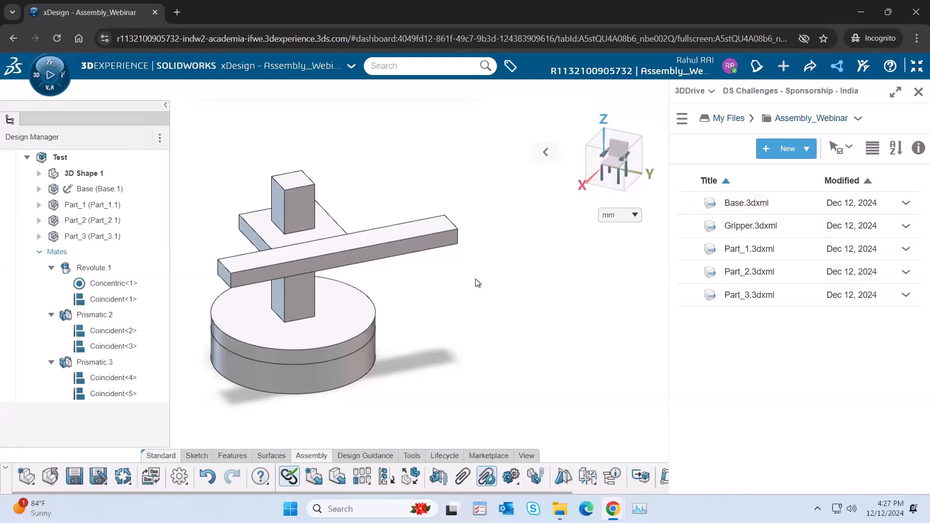
key(ctrl+z)
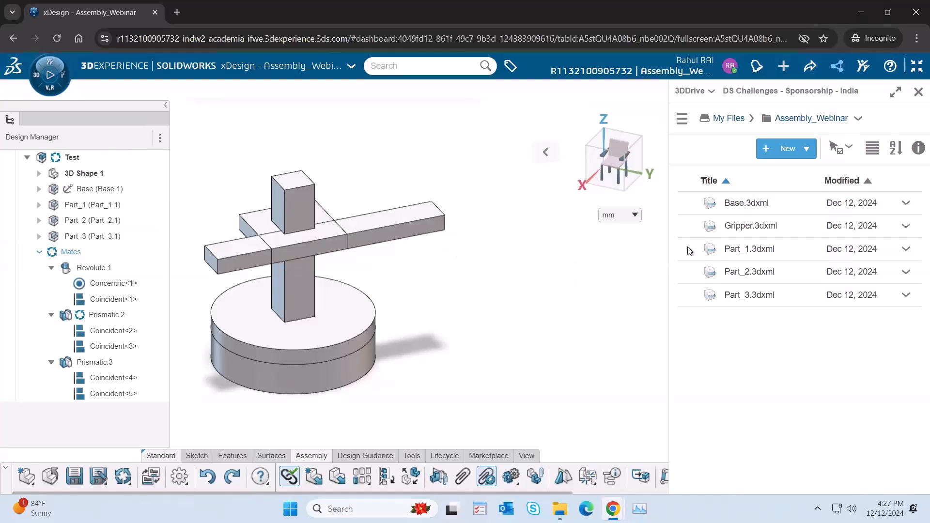
drag(469, 268, 467, 269)
Step: Import Gripper.3dxml from 3DDrive with the preference Insert into current component, one instance, and place it freehand beside the Base
drag(741, 226, 531, 266)
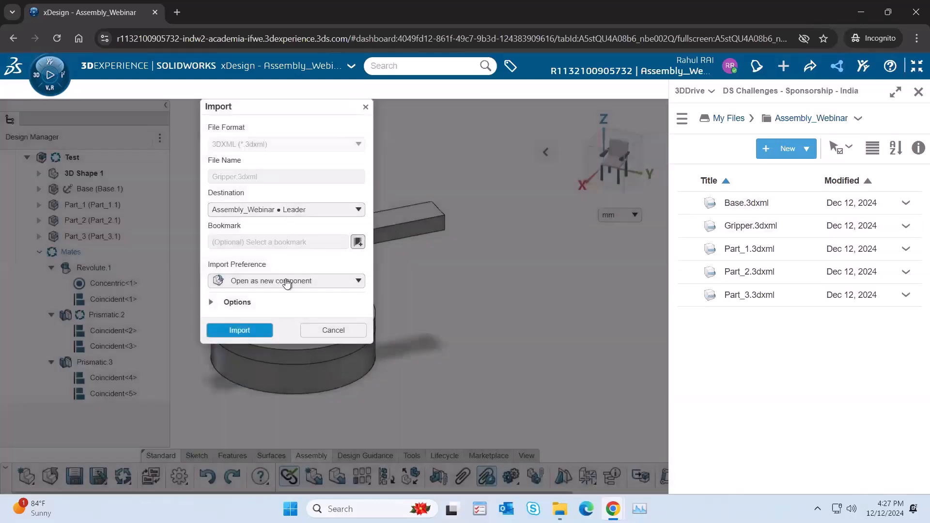
click(288, 283)
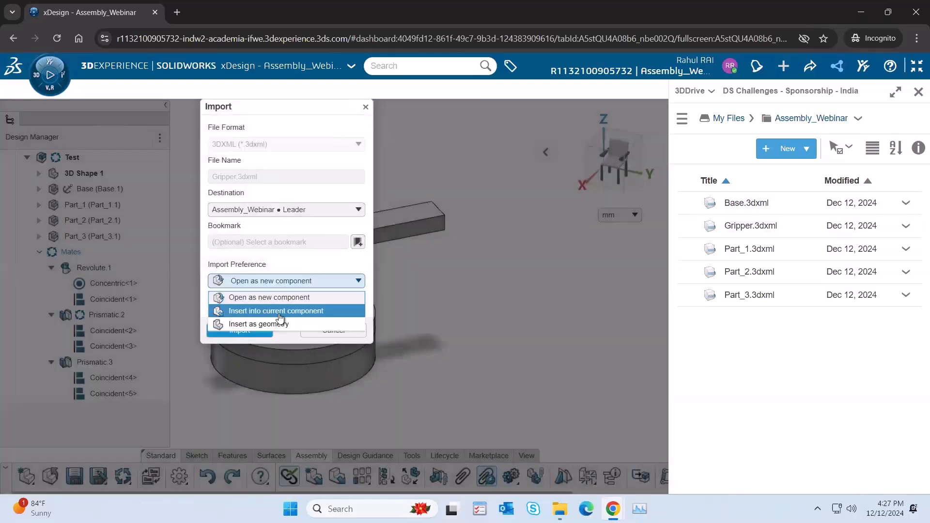
click(272, 310)
click(277, 301)
click(272, 329)
click(246, 355)
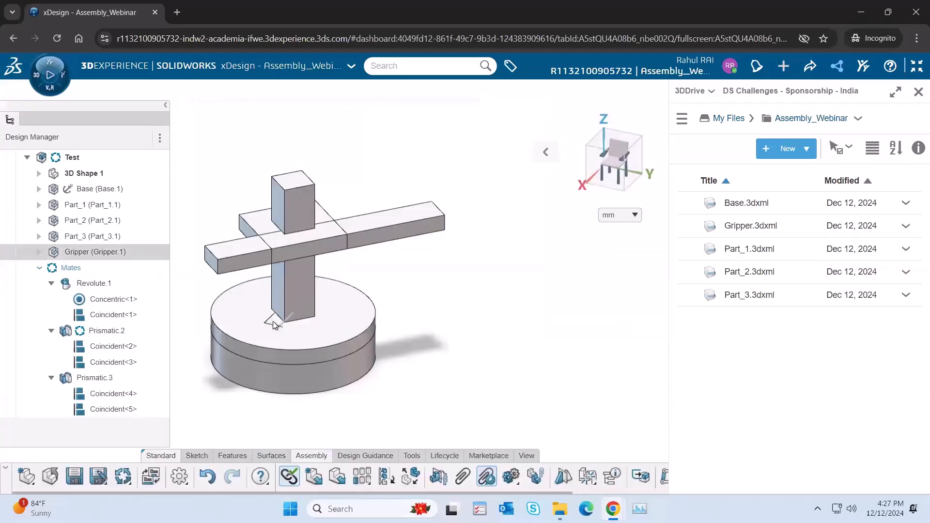
drag(273, 321, 467, 283)
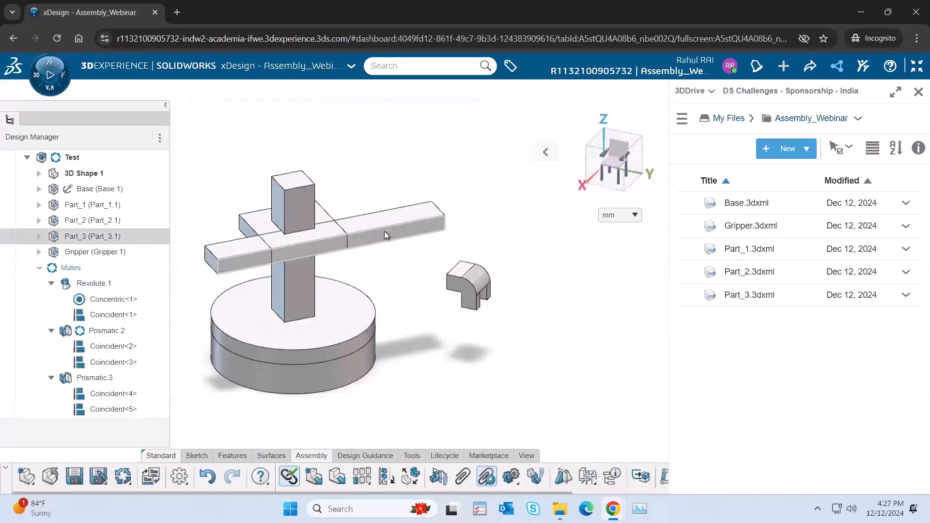
Step: Review the faces joined by the Coincident<5> and Coincident<4> mates of Prismatic.3
click(384, 231)
click(112, 410)
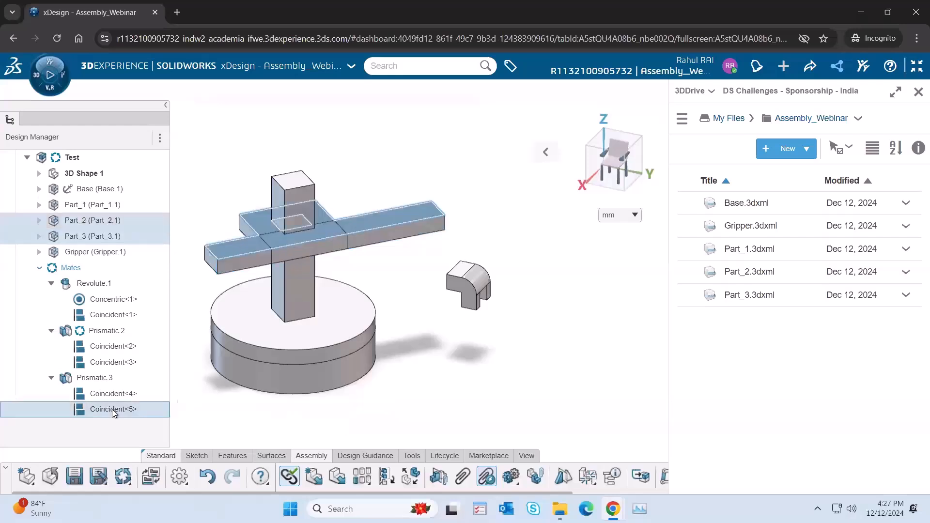
click(98, 397)
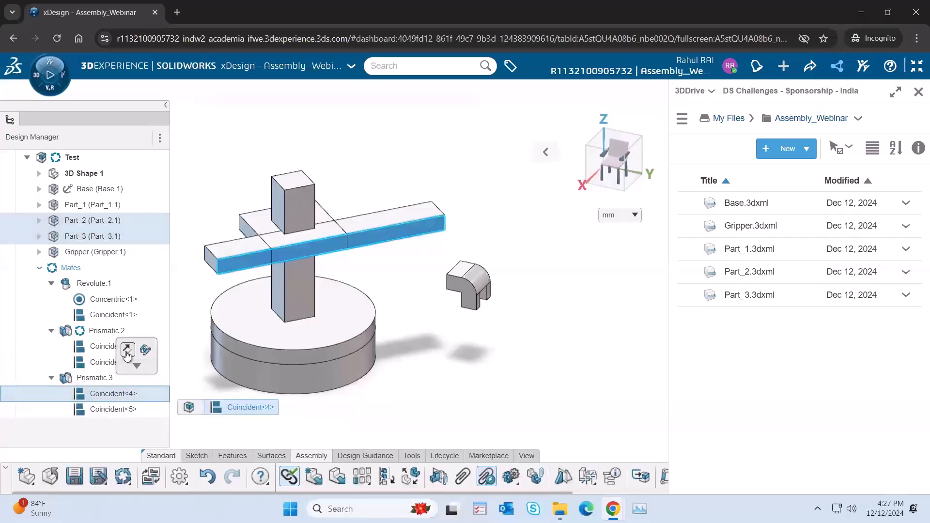
click(449, 333)
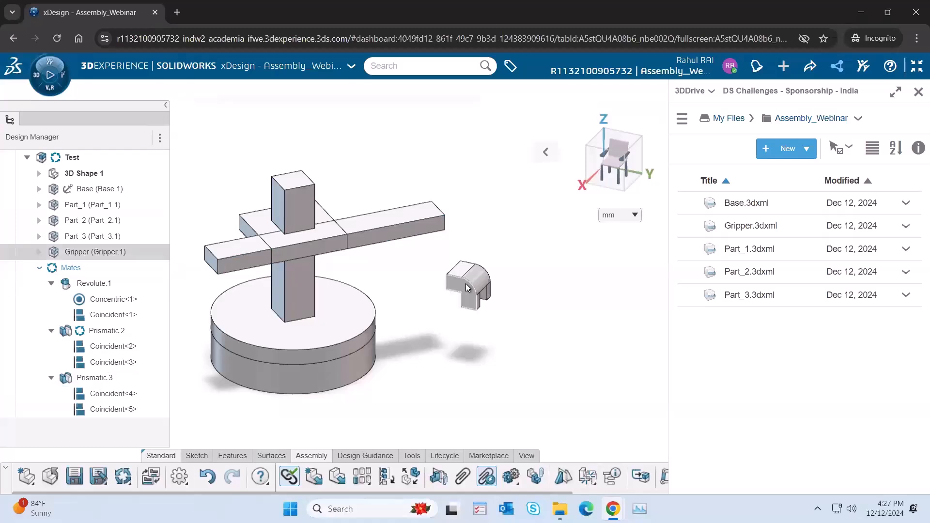
Step: Move the Gripper freehand up beside the free end of Part_3 and bring its flat attachment face into view
drag(461, 283, 493, 216)
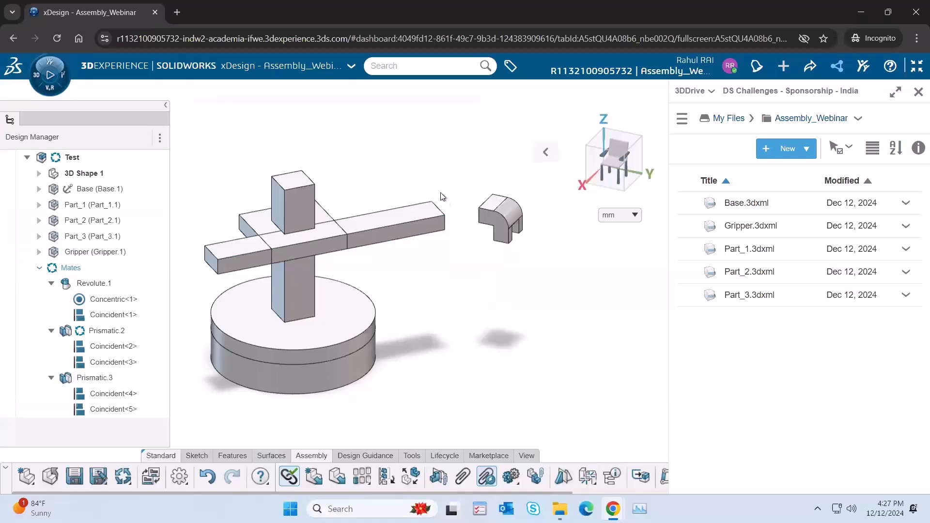
middle_drag(429, 185, 472, 212)
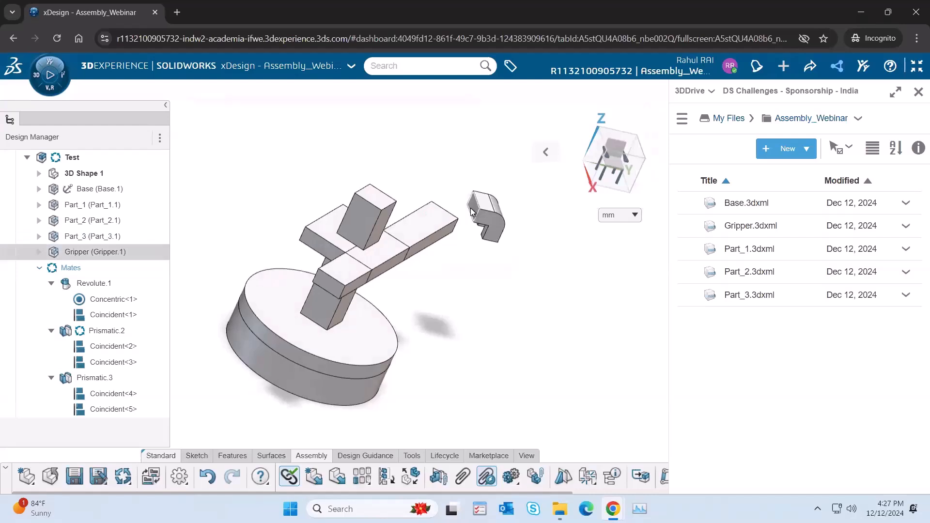
click(474, 232)
click(469, 248)
scroll(474, 225, up, 2)
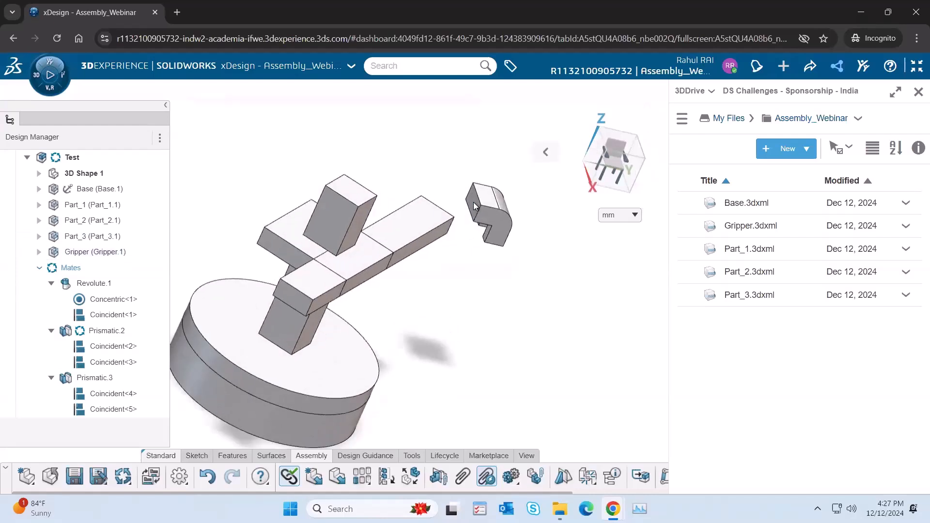
Step: Mate the Gripper's flat attachment face coincident with the free end face of Part_3
click(472, 202)
middle_drag(473, 202, 414, 307)
click(481, 269)
middle_drag(407, 232, 486, 213)
click(432, 208)
mouse_move(521, 188)
middle_down()
mouse_move(508, 180)
mouse_move(519, 186)
middle_up()
click(507, 184)
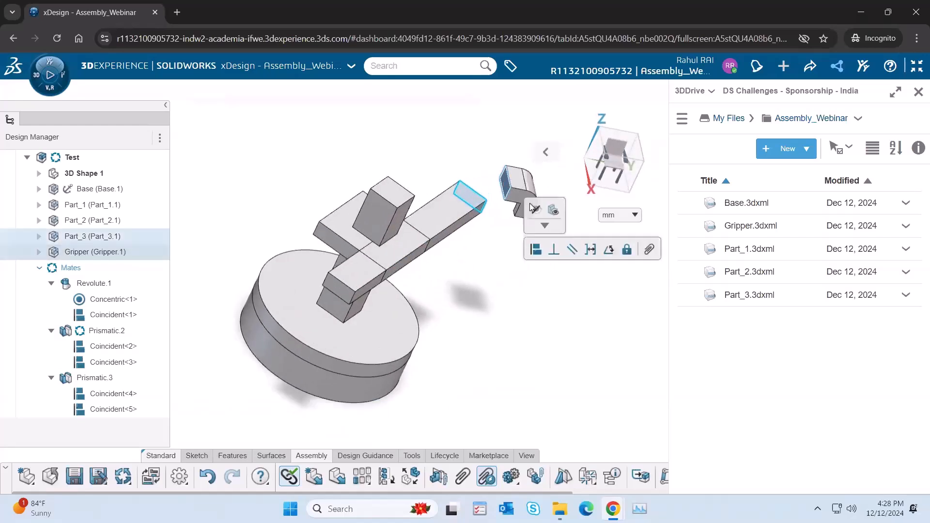
click(536, 250)
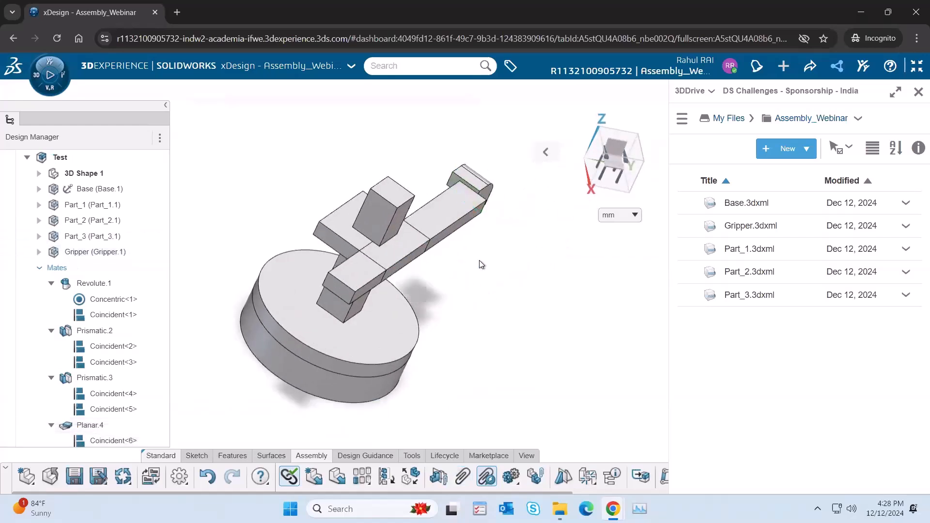
Step: Make the Gripper's side face coincident with the long side face of Part_3
middle_drag(464, 222, 496, 197)
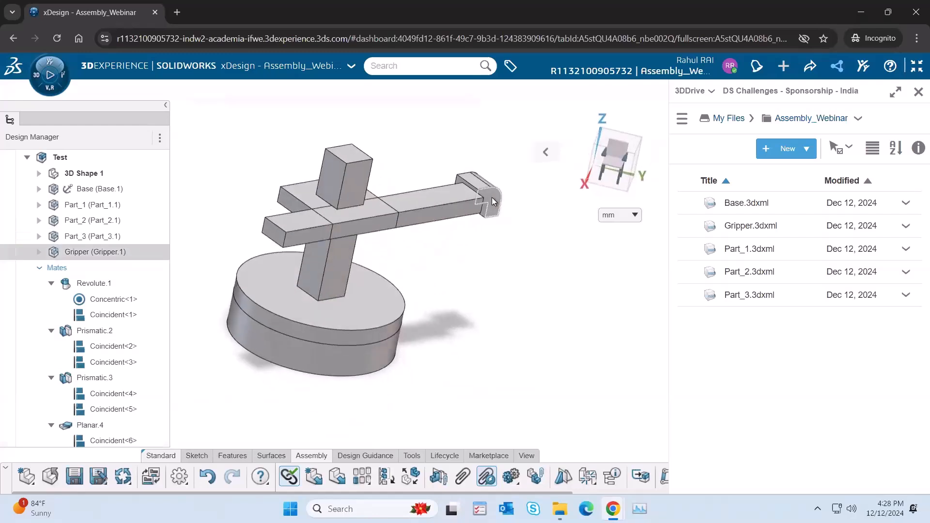
click(492, 198)
click(469, 207)
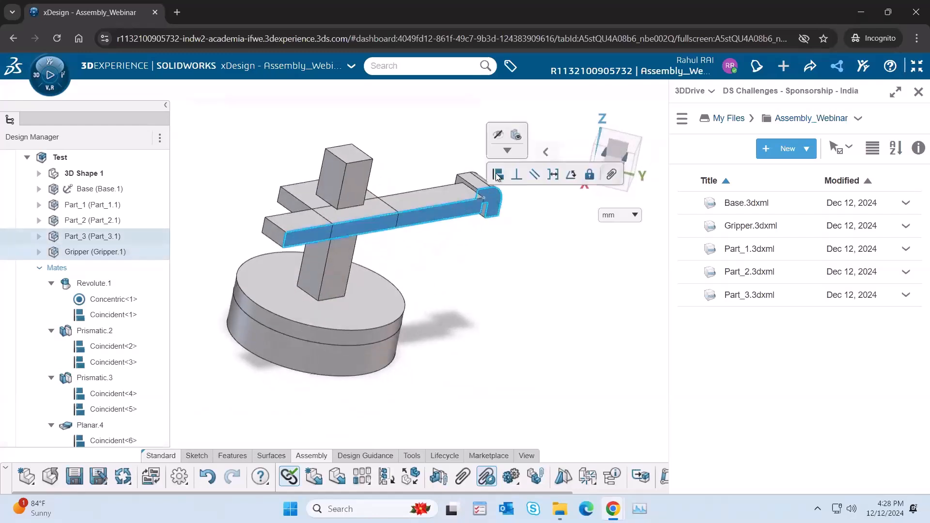
click(511, 262)
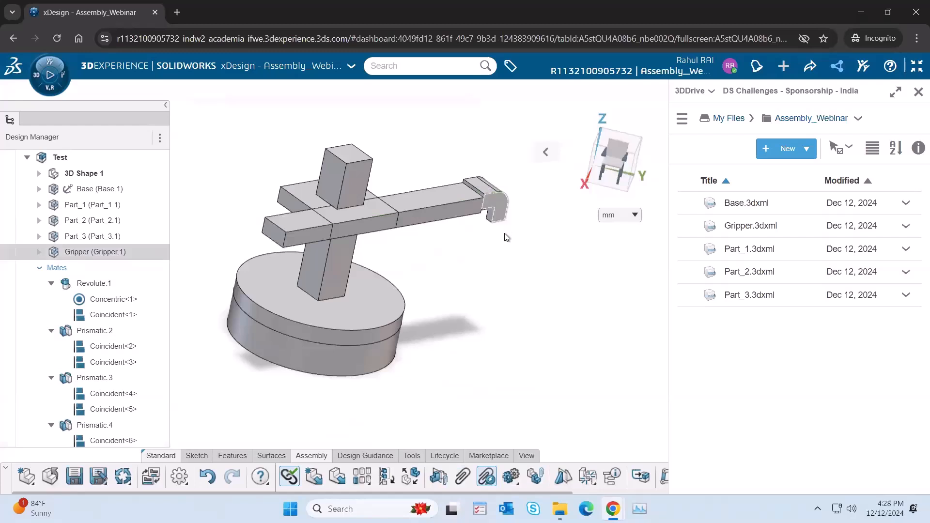
Step: Slide the arm outward freehand and make the top faces of the Gripper and Part_3 coincident
drag(504, 241, 515, 206)
click(493, 184)
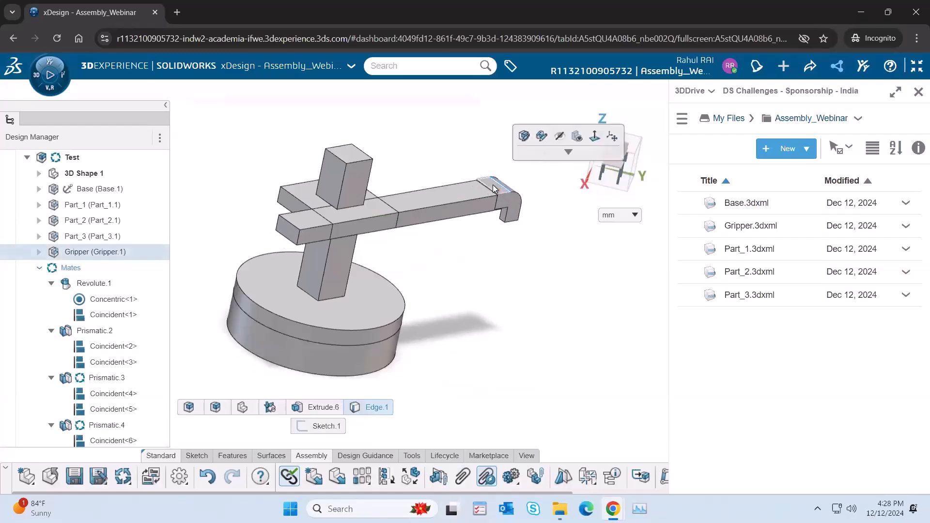
ctrl+click(473, 191)
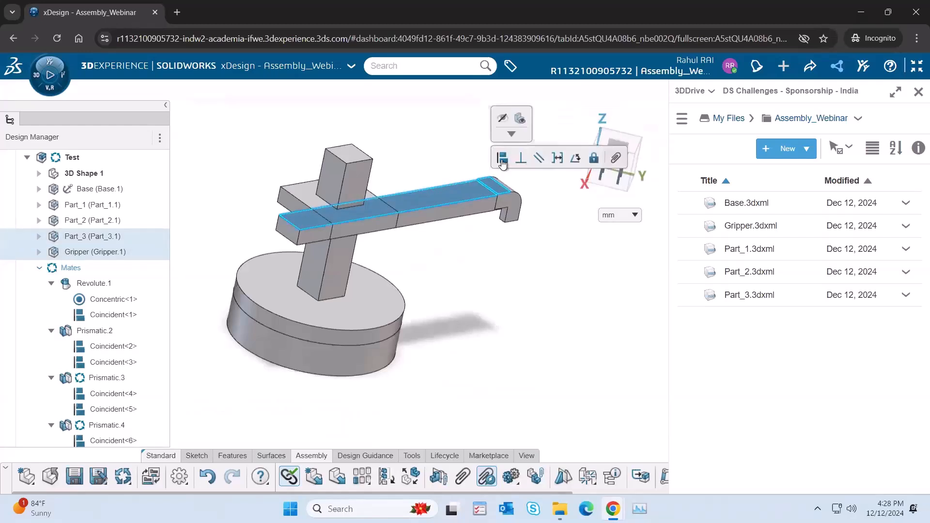
click(501, 159)
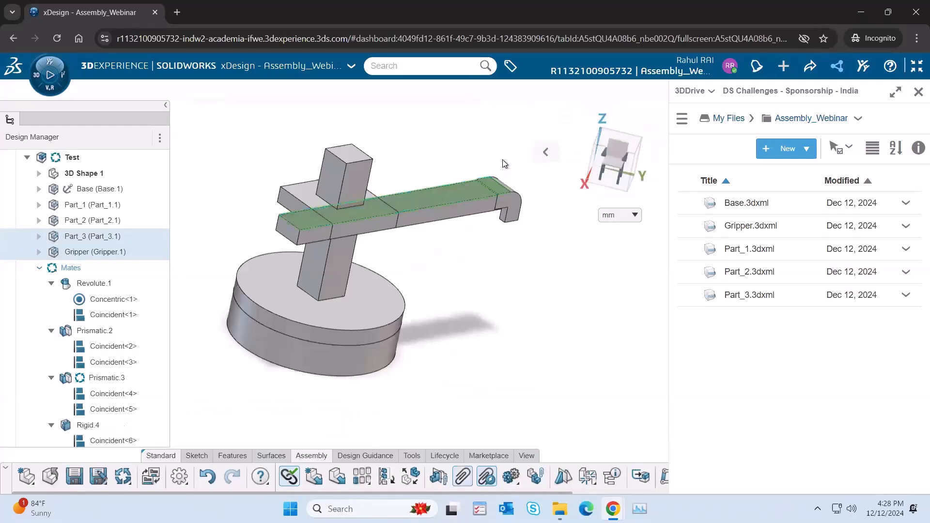
Step: Test-move the Gripper with the arm, and undo the move and the three coincident mates between Gripper and Part_3
mouse_move(513, 201)
mouse_down()
mouse_move(487, 220)
mouse_move(503, 211)
mouse_up()
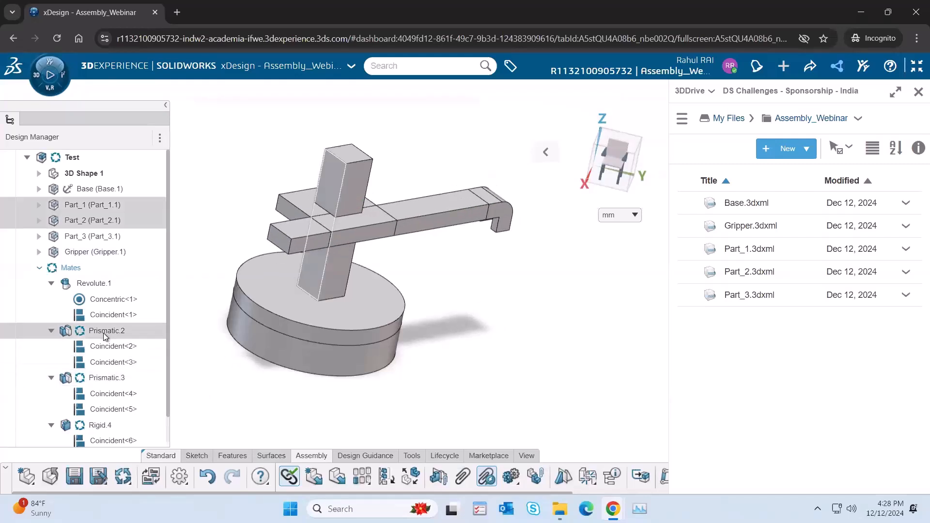
scroll(104, 339, down, 1)
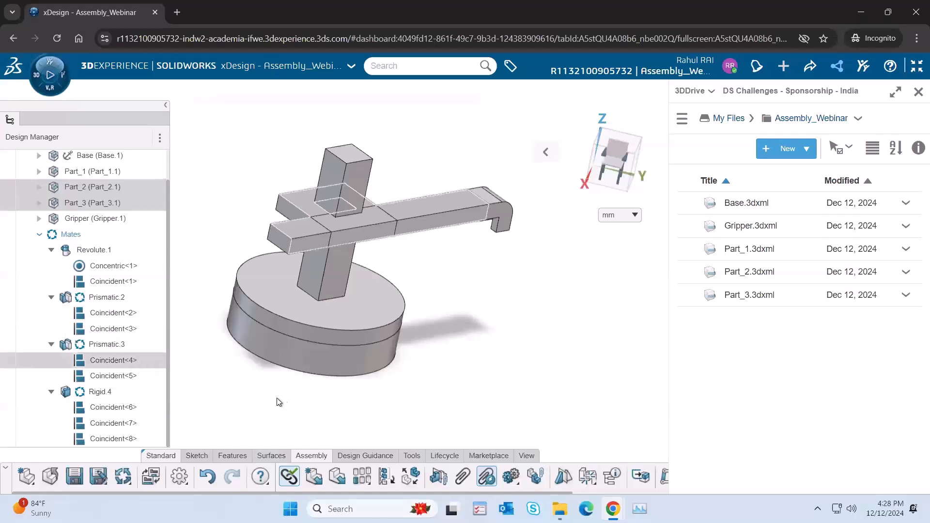
key(ctrl+z)
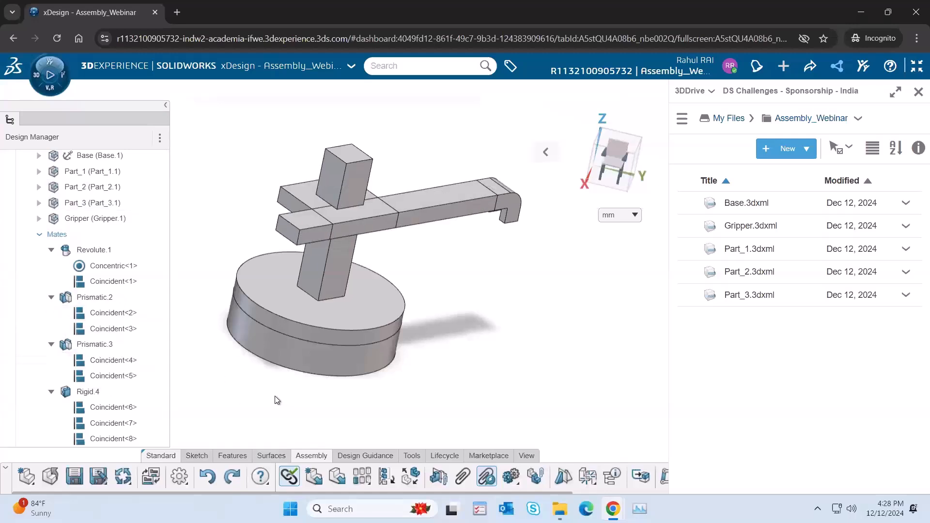
key(ctrl+z)
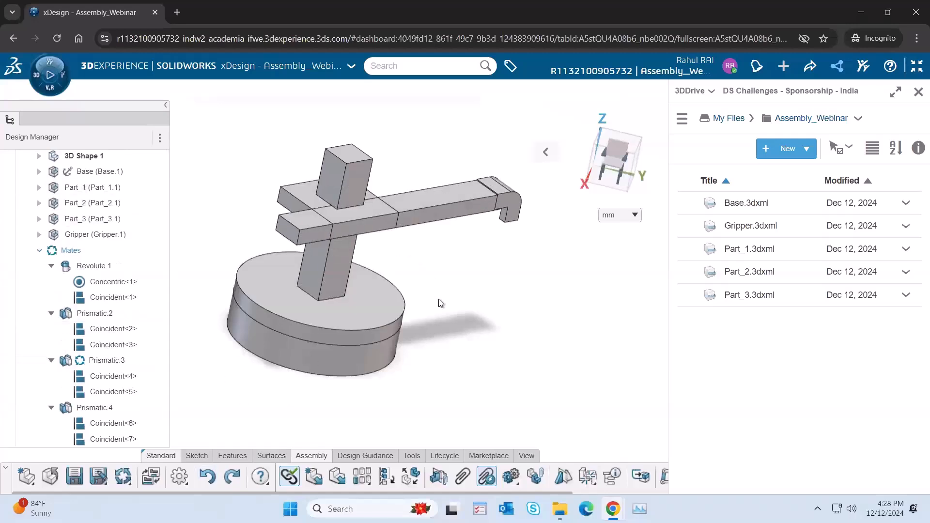
key(ctrl+z)
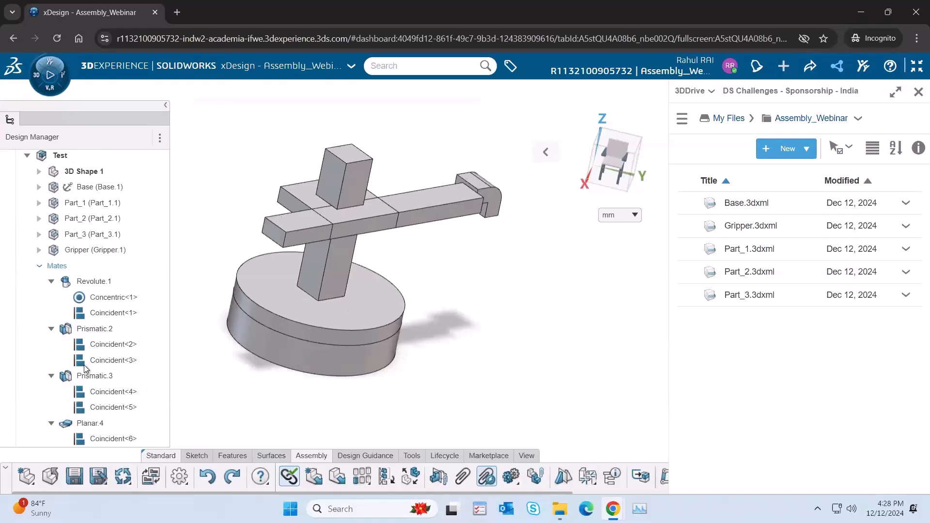
key(ctrl+z)
Step: Move the Gripper freehand below Part_3's free end and mate its flat attachment face coincident with that end face
drag(536, 206, 533, 274)
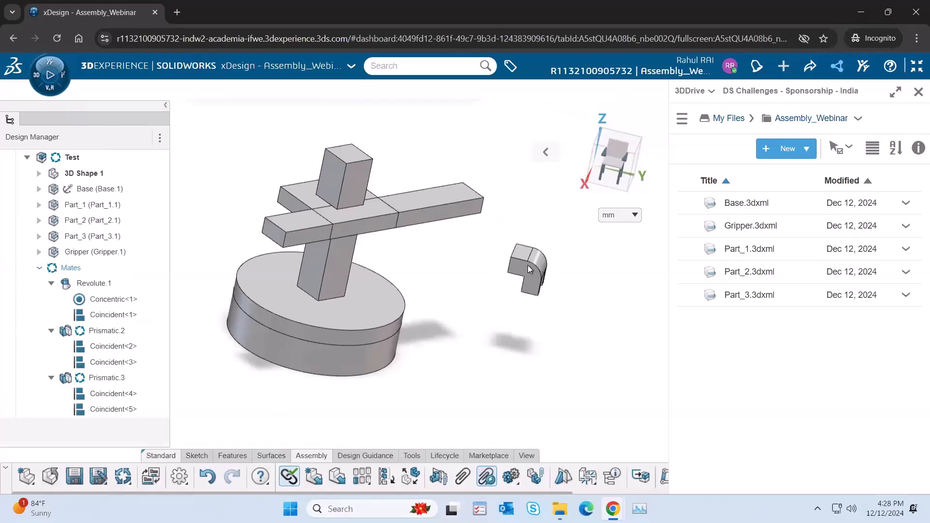
click(527, 266)
click(125, 395)
click(113, 409)
mouse_move(528, 258)
middle_down()
mouse_move(367, 251)
mouse_move(291, 266)
middle_up()
click(504, 261)
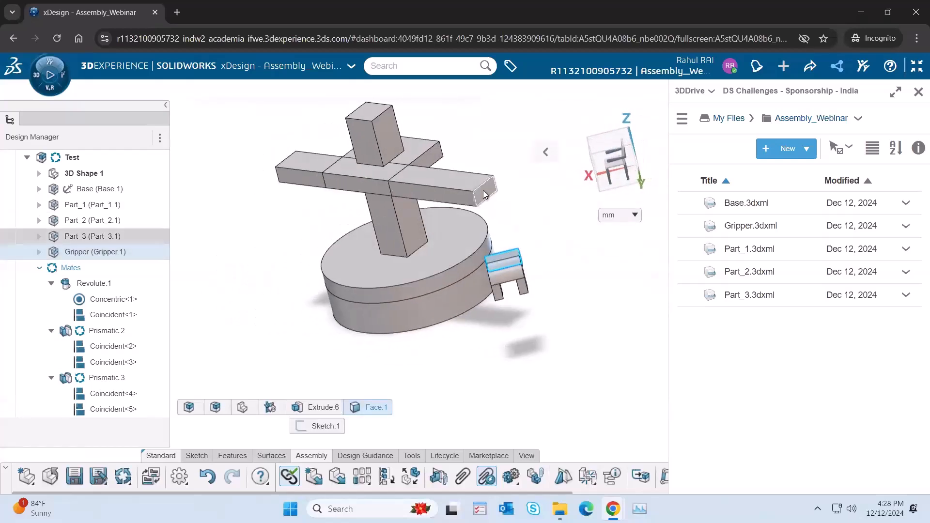
click(485, 191)
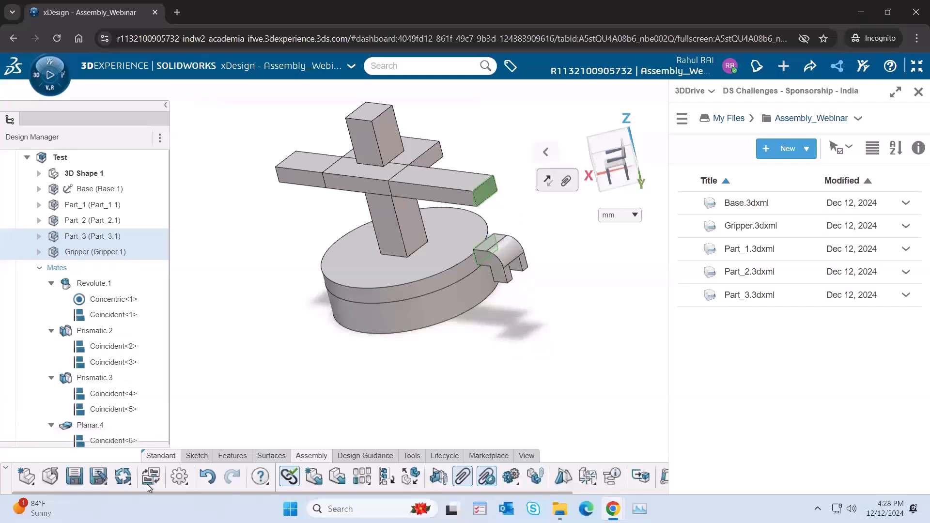
click(90, 424)
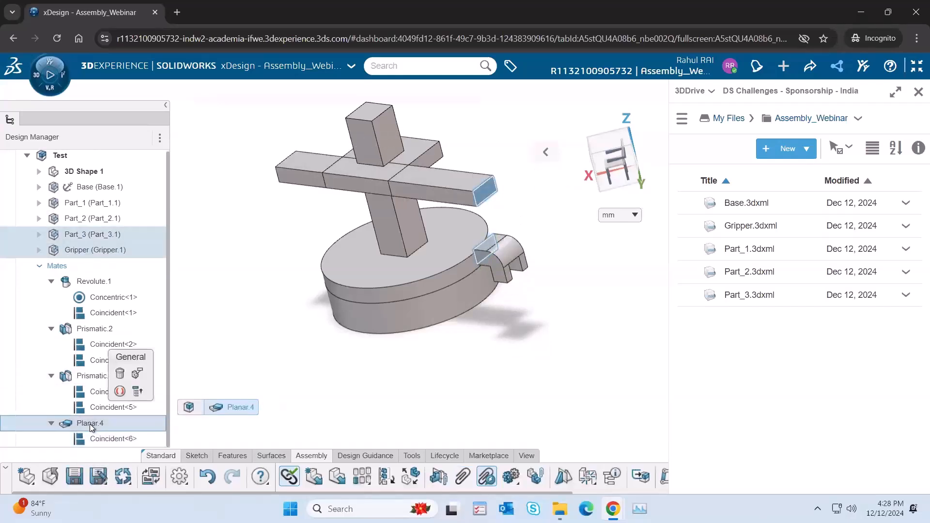
Step: Move the Gripper up to the arm's end and mate its side face coincident with Part_3's long side face
drag(504, 253, 490, 200)
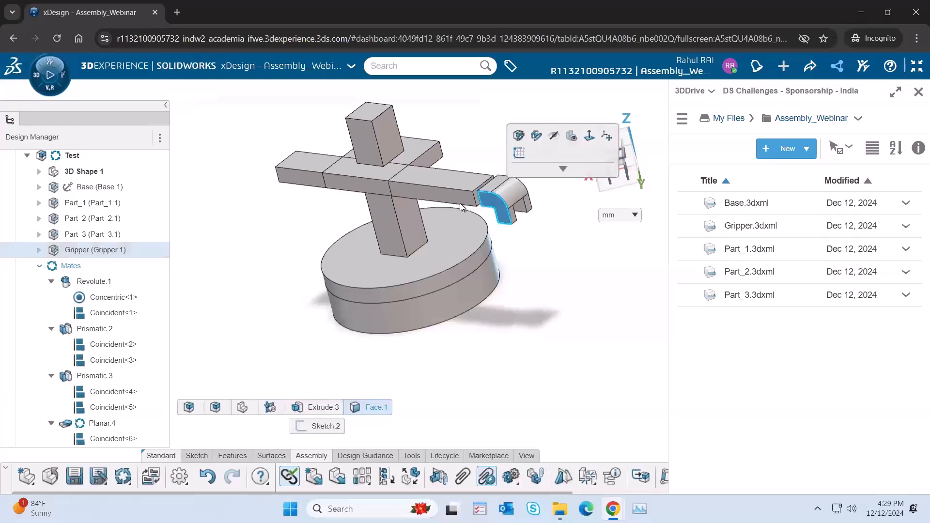
click(459, 202)
ctrl+click(503, 202)
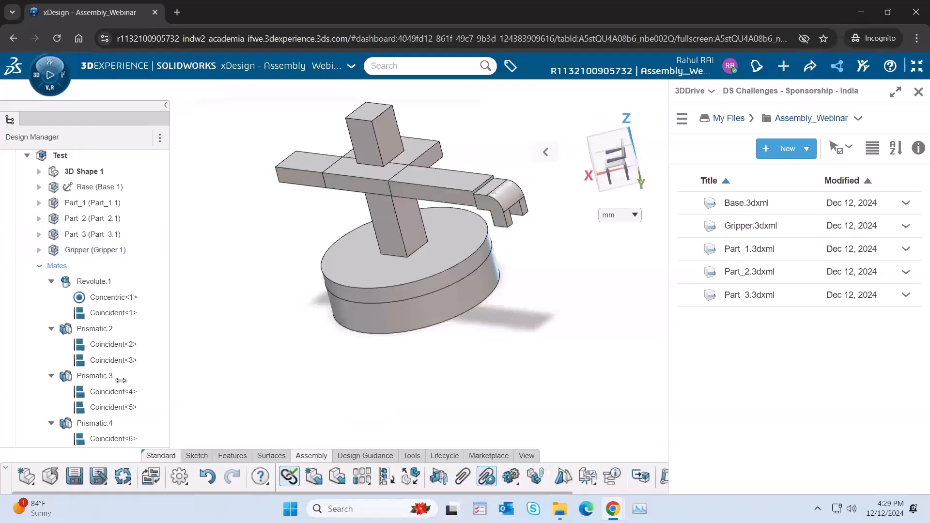
scroll(113, 414, down, 1)
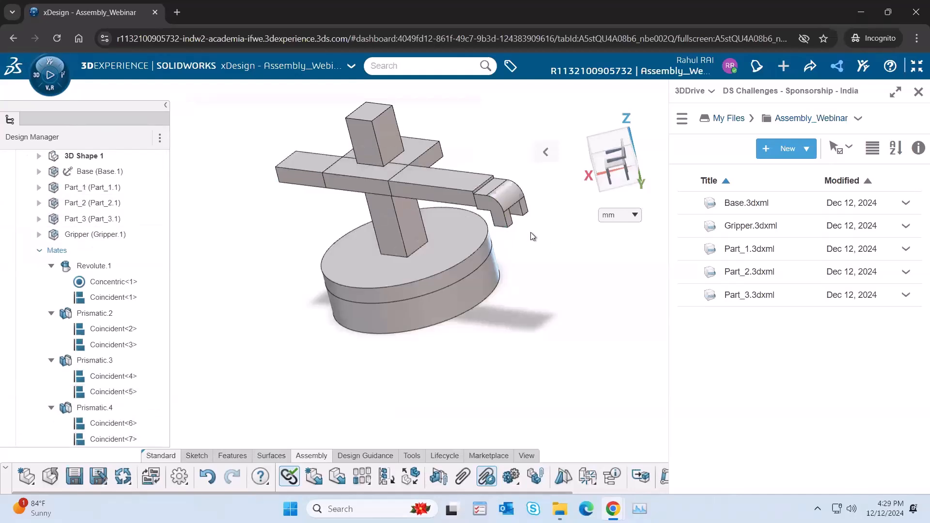
Step: Slide the arm outward freehand and mate the Gripper's top face coincident with the top face of Part_3
mouse_move(498, 220)
mouse_down()
mouse_move(494, 183)
mouse_move(512, 236)
mouse_move(510, 212)
mouse_up()
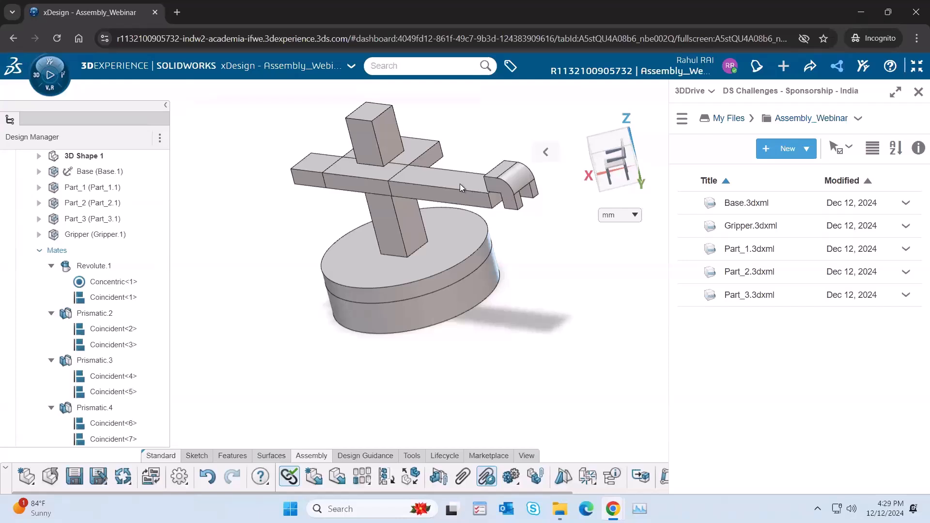
click(509, 206)
middle_drag(509, 206, 543, 210)
ctrl+click(513, 170)
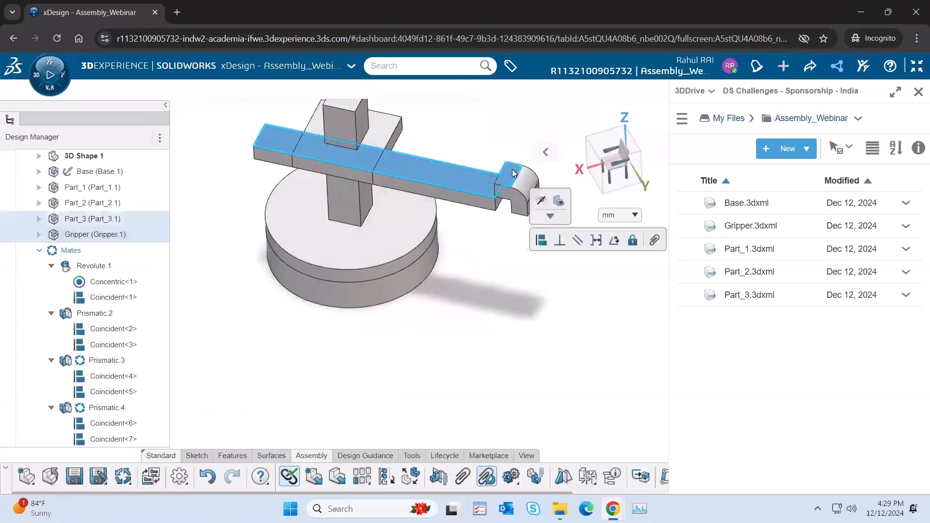
click(542, 240)
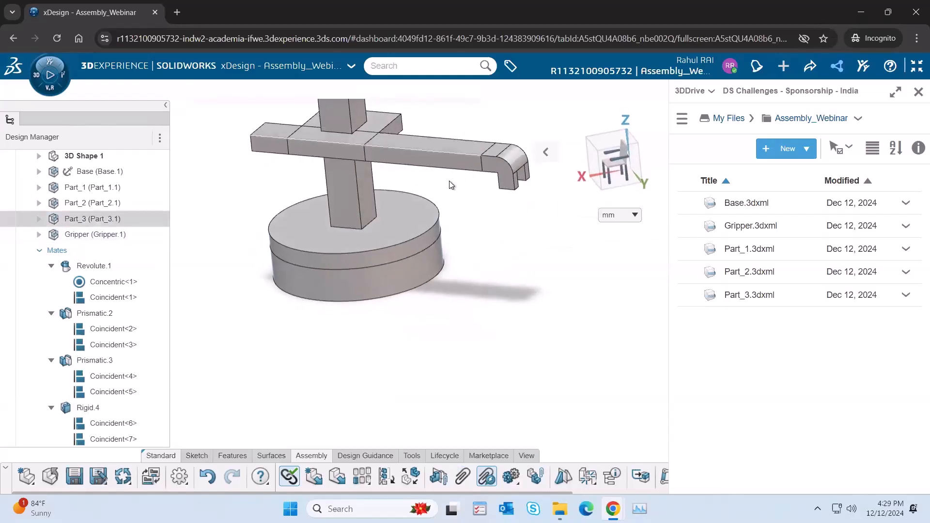
Step: Check the Rigid.4 mate group and test-slide the Gripper together with Part_3
click(86, 408)
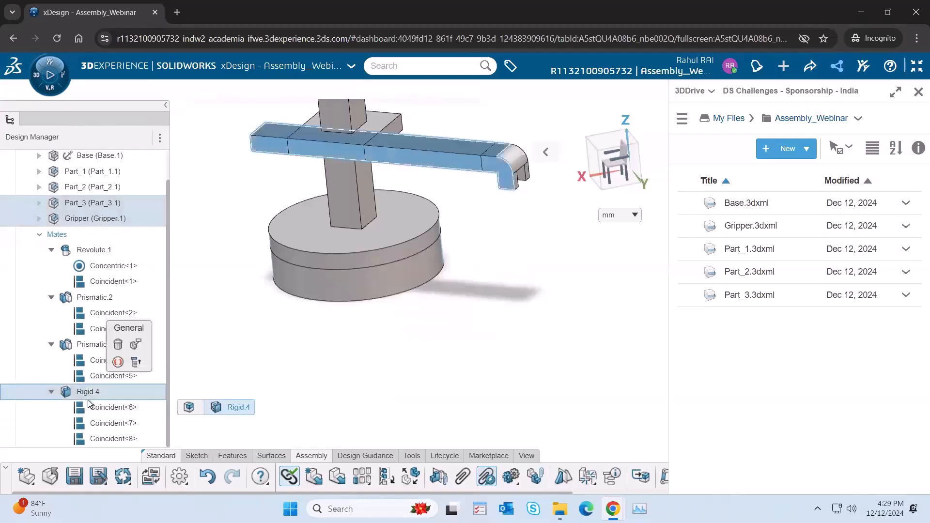
click(543, 230)
drag(500, 167, 470, 175)
click(444, 159)
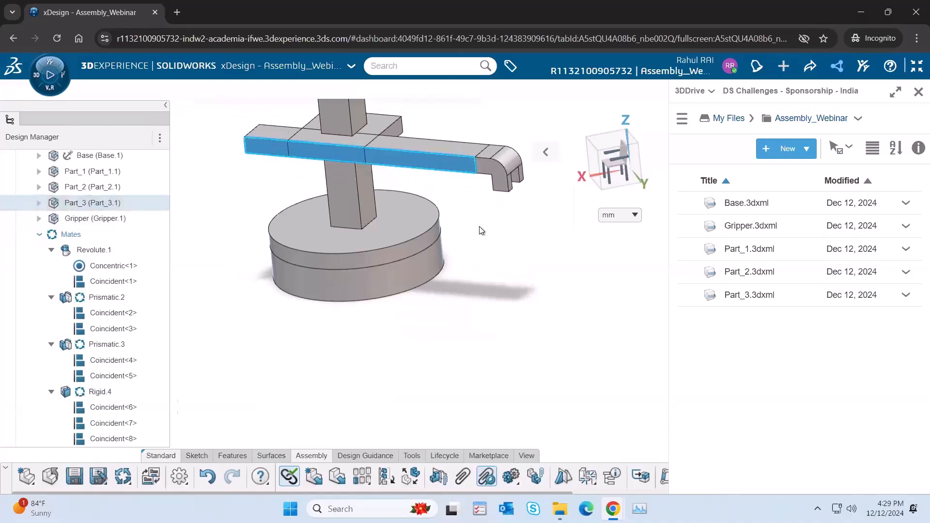
click(470, 197)
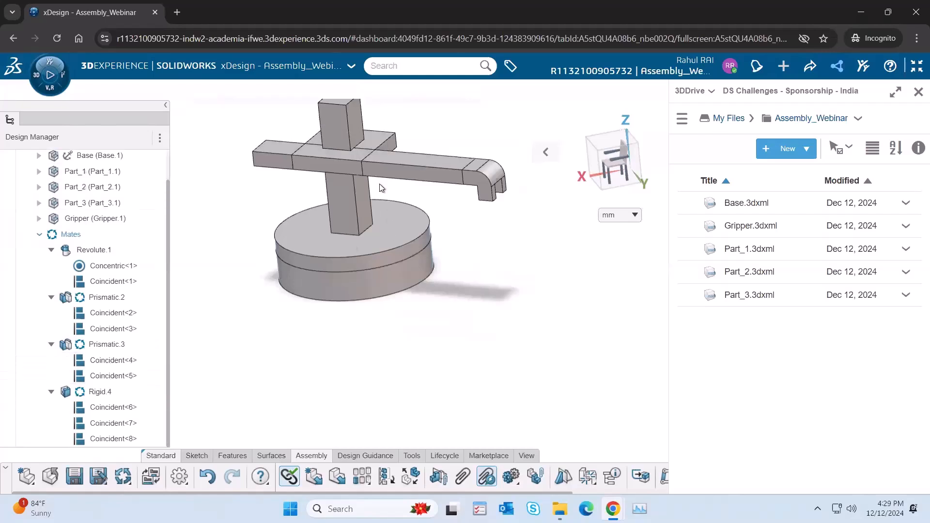
Step: Flip the alignment of the Coincident<4> mate between Part_2 and Part_3
click(384, 165)
click(125, 377)
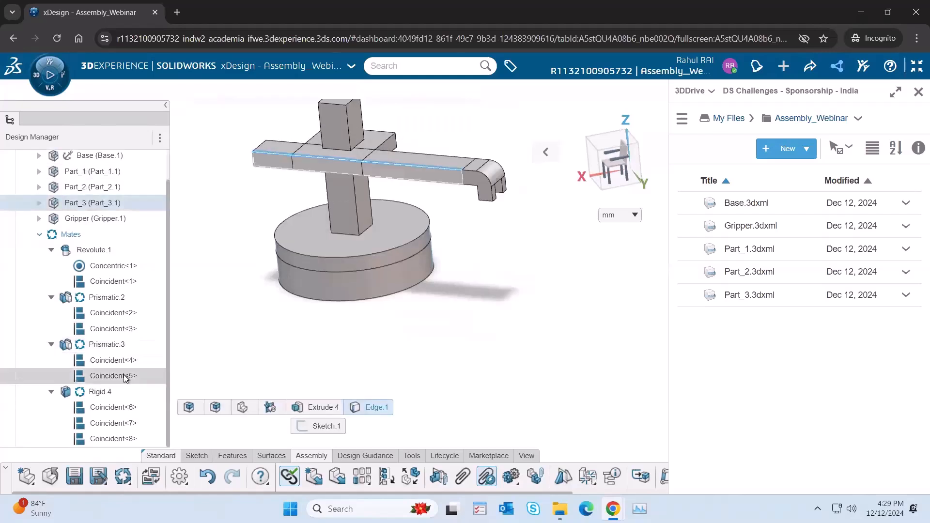
click(109, 362)
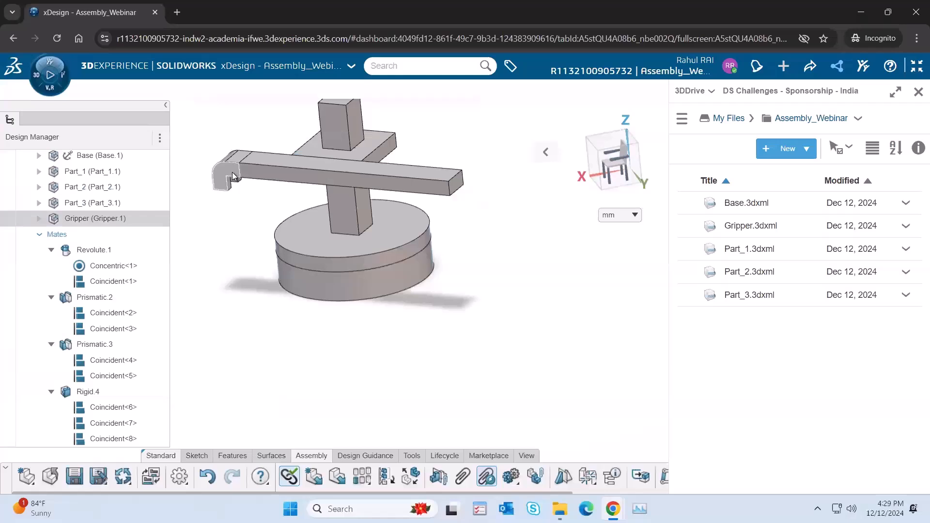
Step: Examine the Gripper's side face and the exposed end face of Part_3 in the flipped arrangement
click(416, 179)
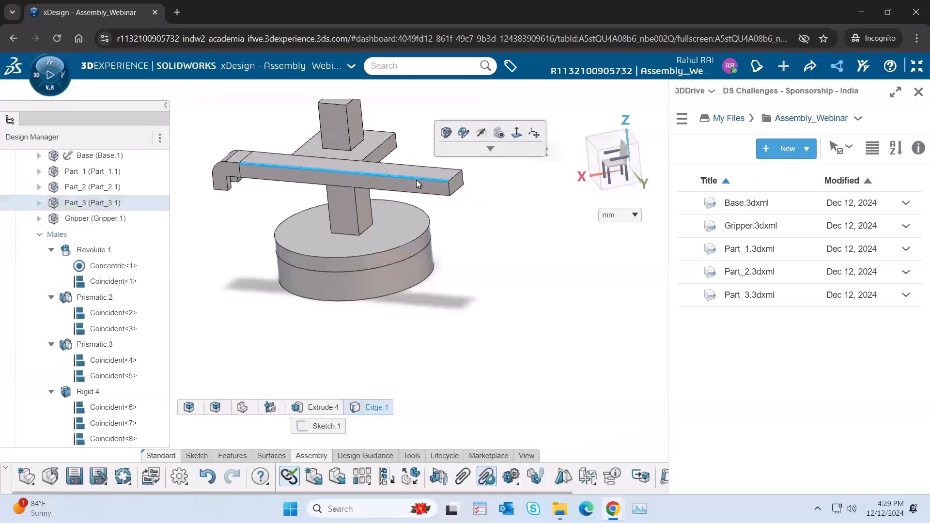
click(246, 213)
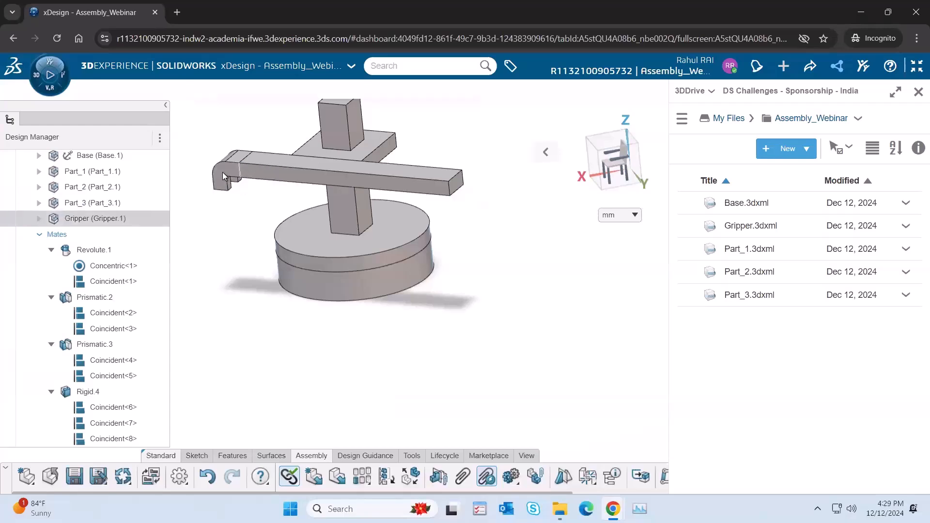
click(222, 172)
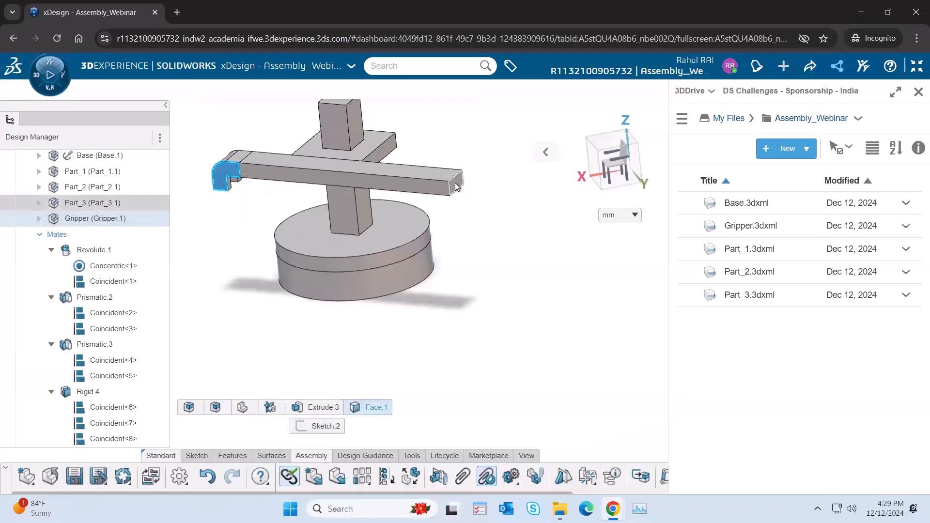
click(456, 187)
click(483, 210)
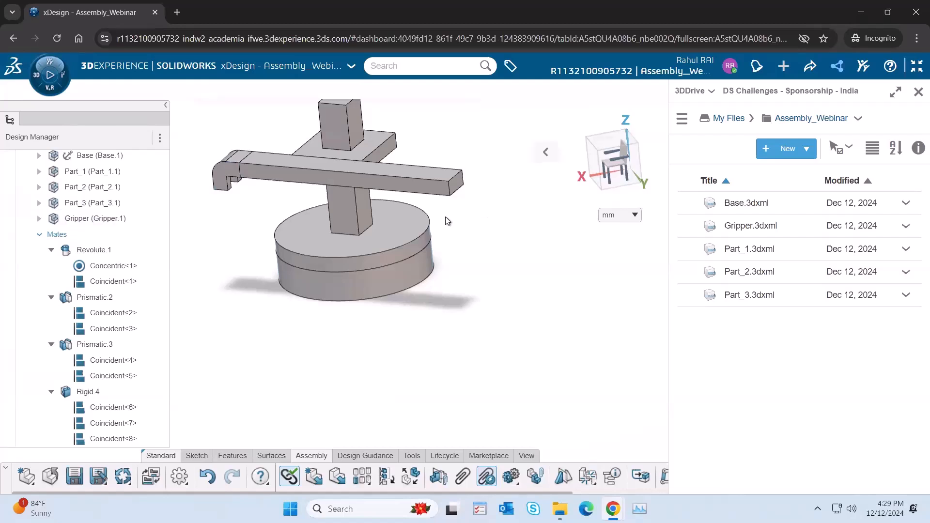
click(225, 174)
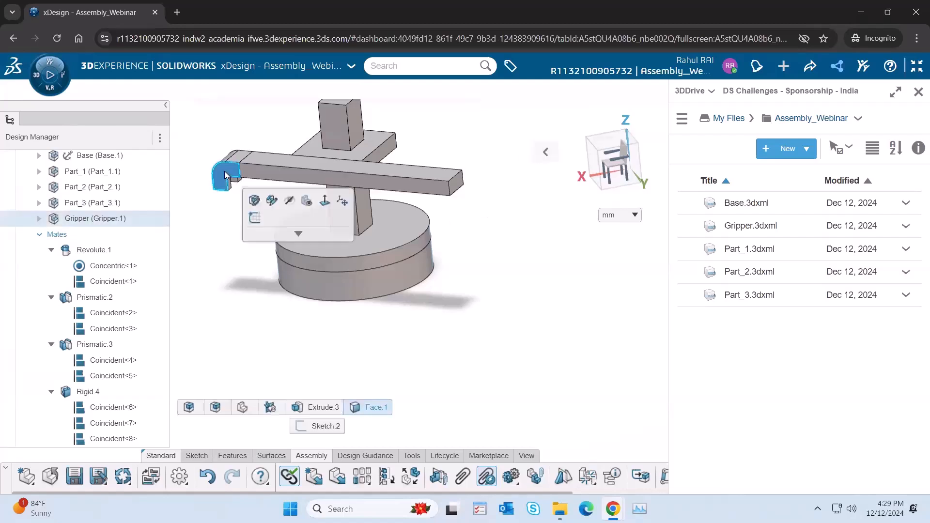
click(456, 183)
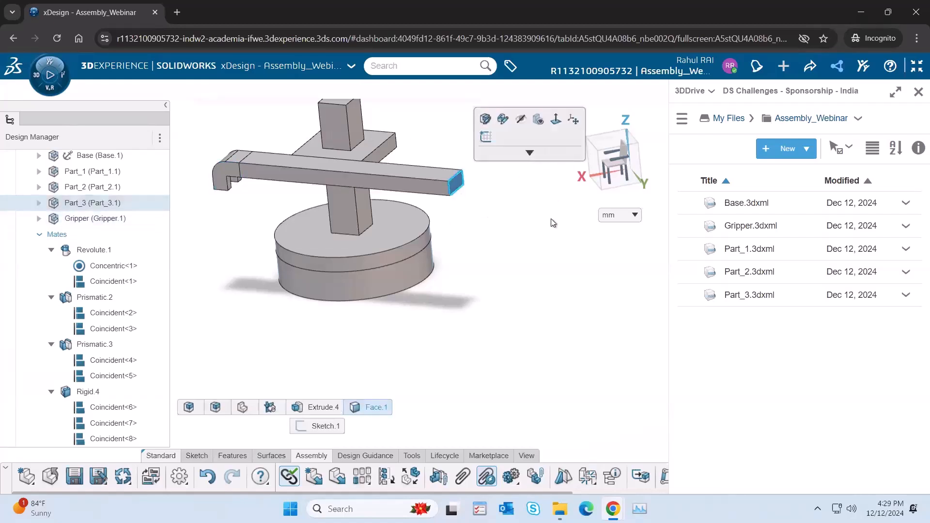
right_click(488, 146)
click(447, 154)
click(425, 151)
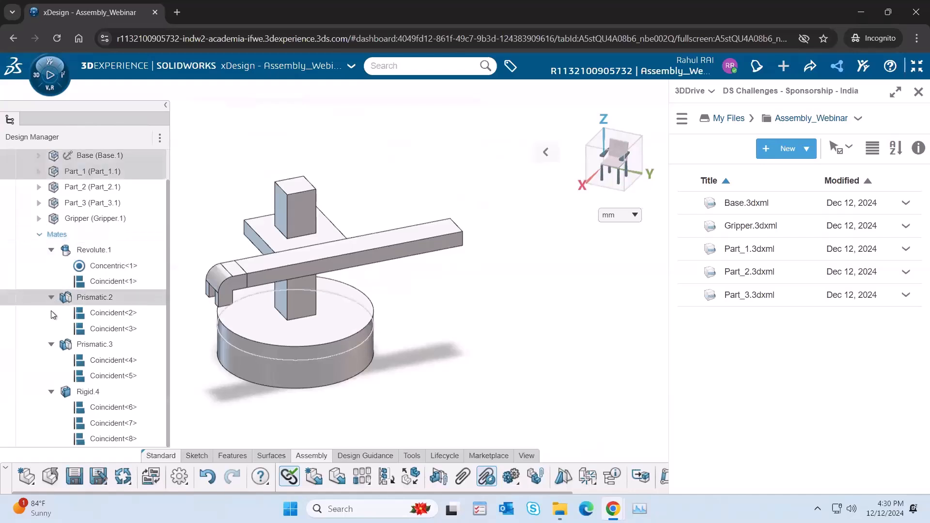
Step: Collapse the Revolute.1, Prismatic.2, Prismatic.3 and Rigid.4 mate groups in the design tree
scroll(51, 304, up, 1)
click(50, 330)
click(51, 346)
click(51, 362)
click(50, 283)
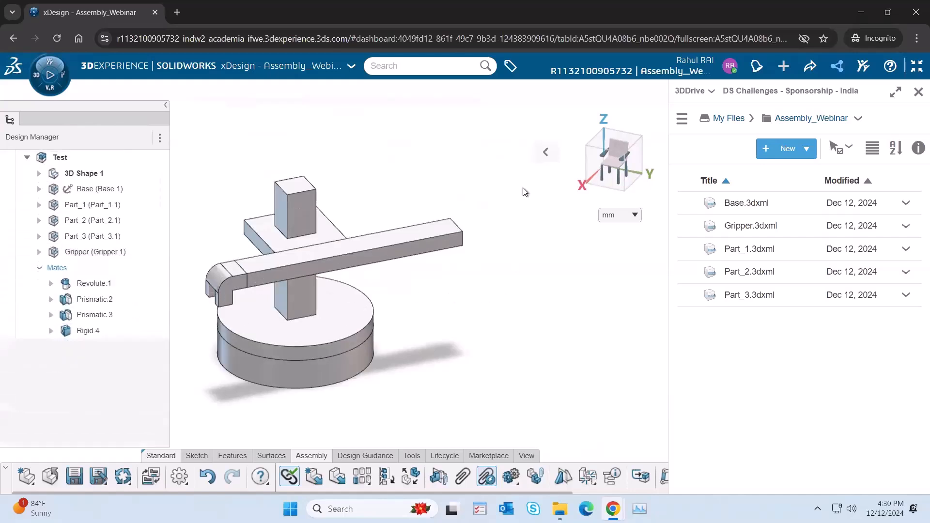
Step: Test the mated robot's motion freehand by rotating it on the Base, sliding the Gripper arm, and raising and lowering Part_2
drag(389, 270, 319, 252)
drag(298, 350, 345, 342)
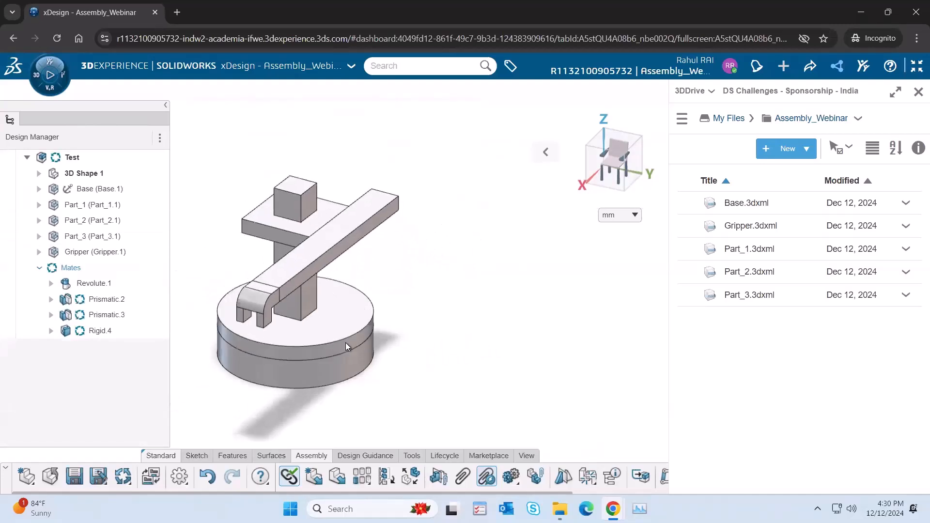
drag(254, 307, 409, 322)
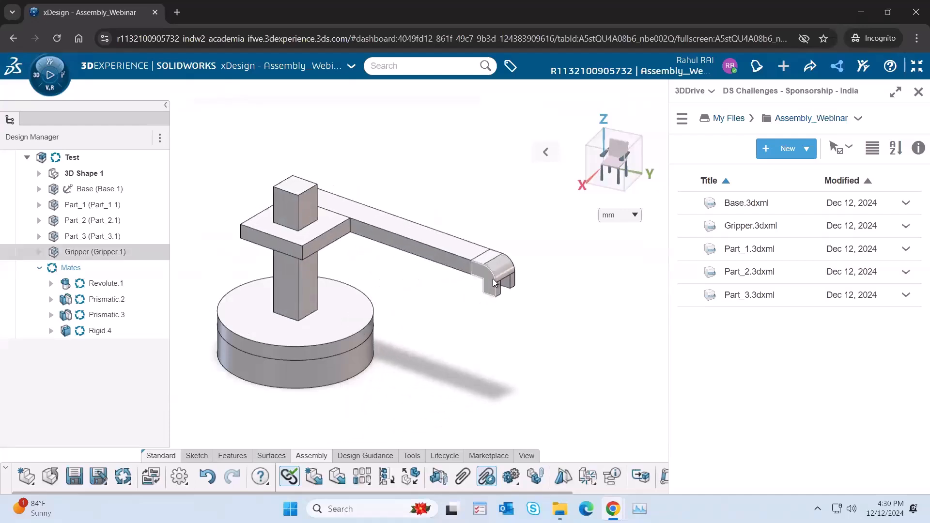
drag(456, 262, 411, 253)
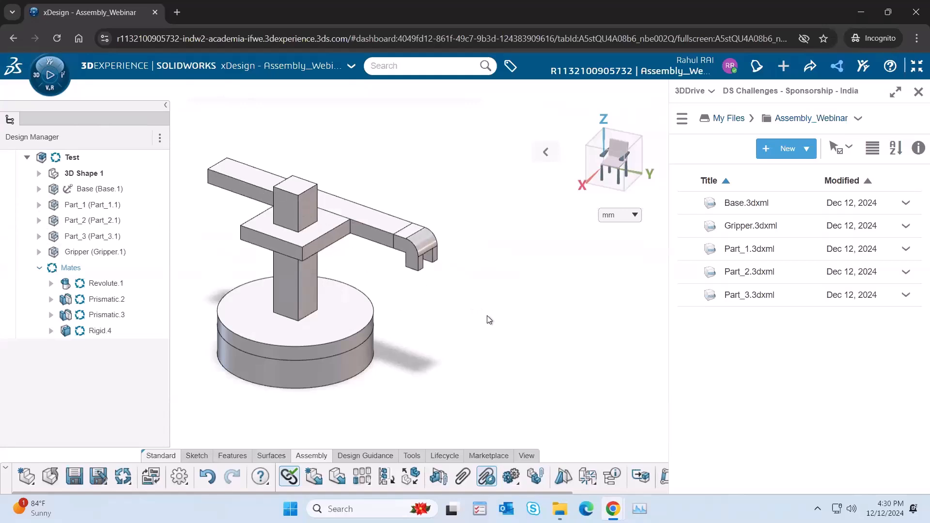
drag(318, 246, 315, 212)
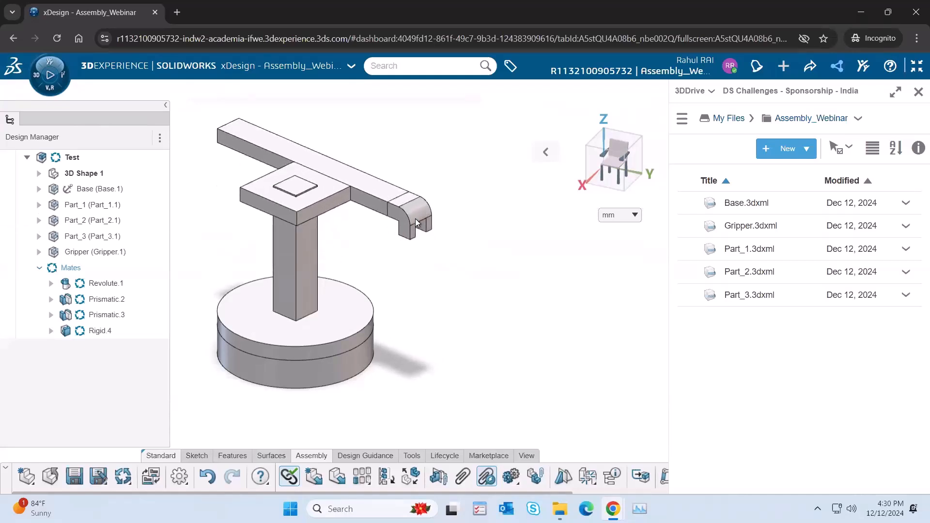
drag(413, 223, 391, 216)
drag(325, 208, 339, 296)
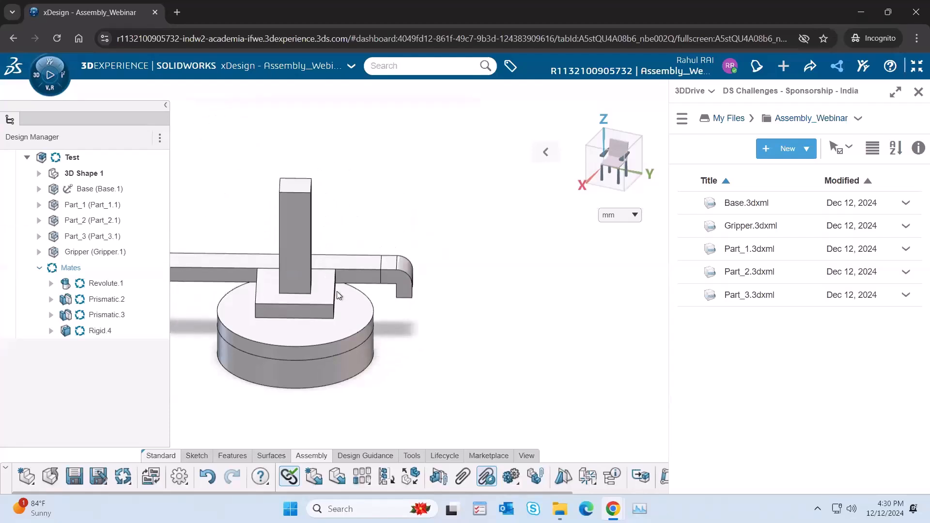
drag(391, 279, 387, 278)
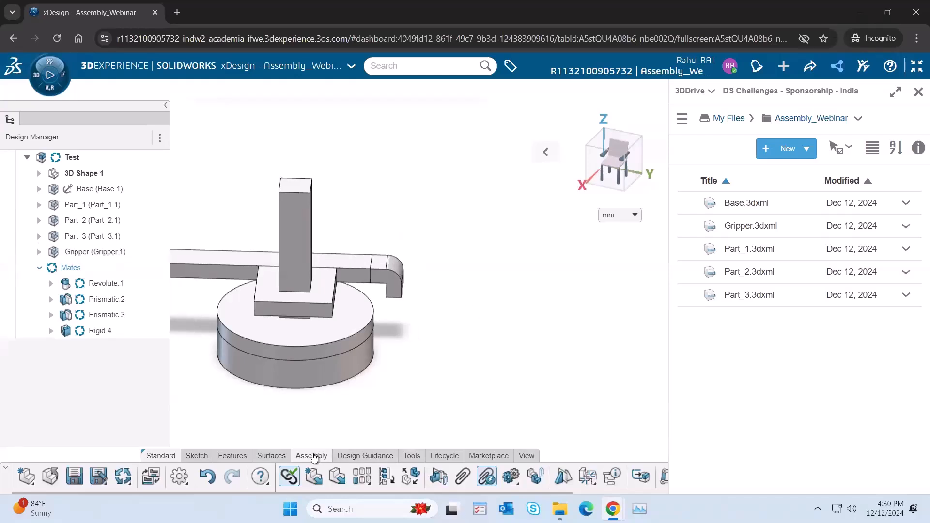
Step: Close the 3DDrive file listing and create a mechanism that includes all products and mates
click(918, 91)
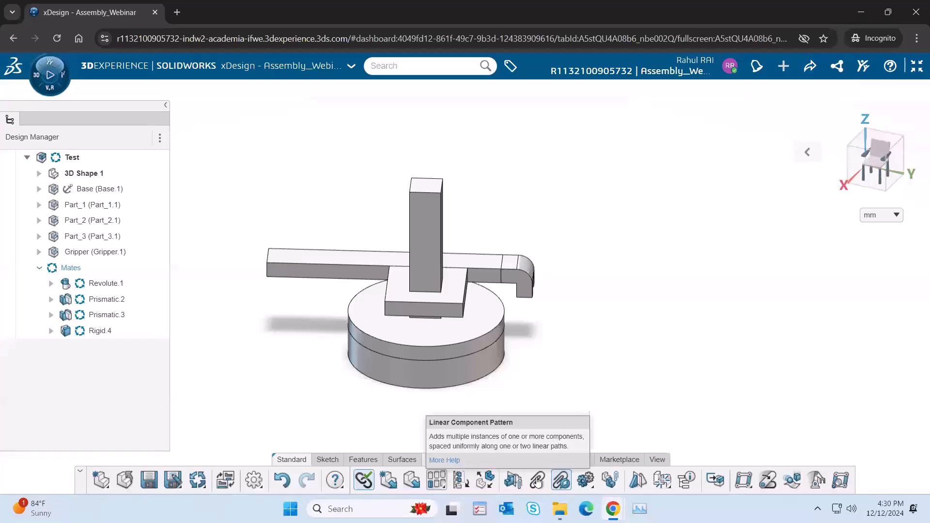
click(744, 480)
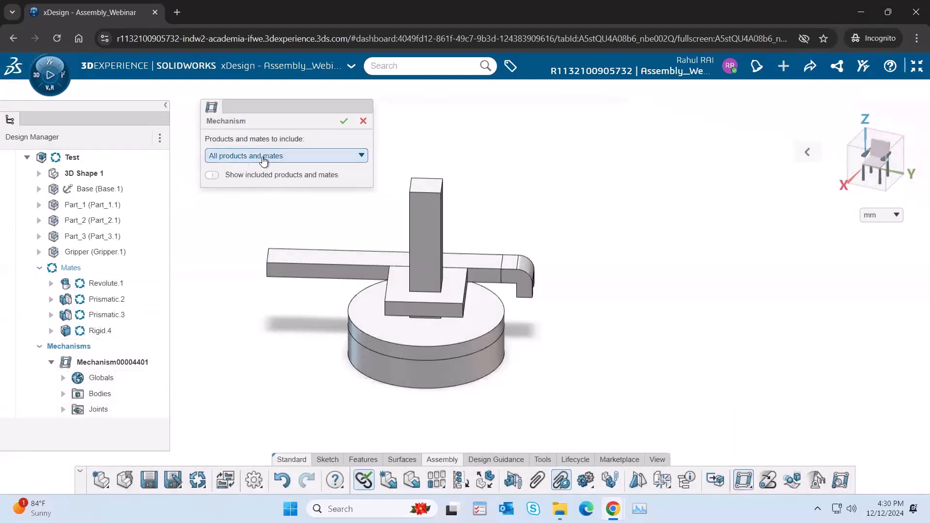
click(302, 157)
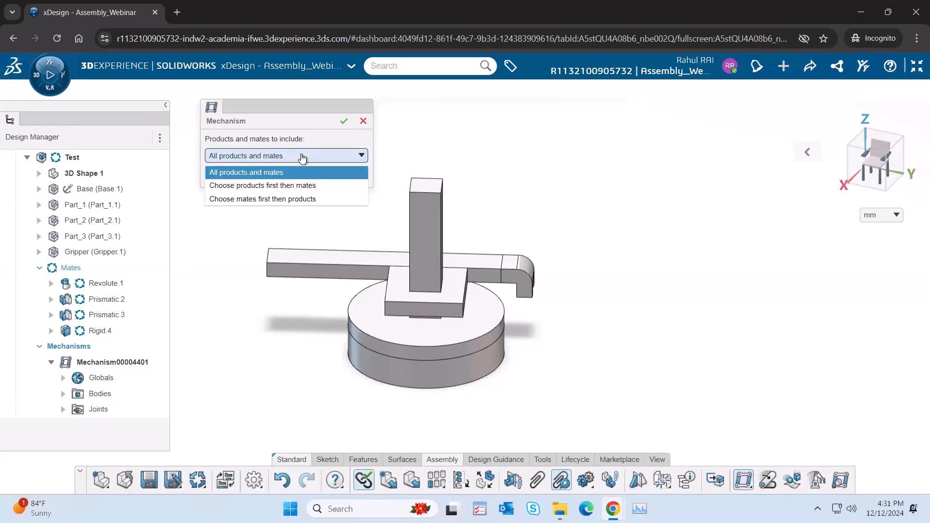
click(302, 157)
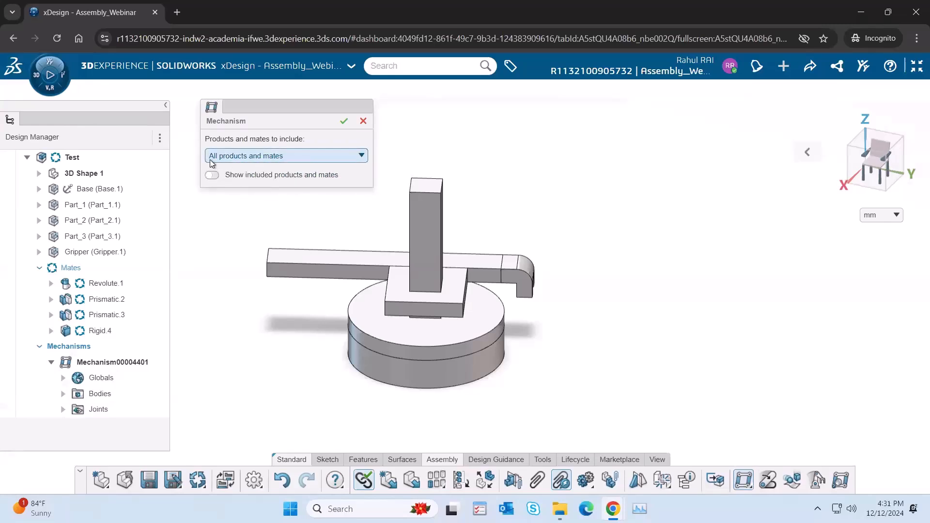
click(344, 121)
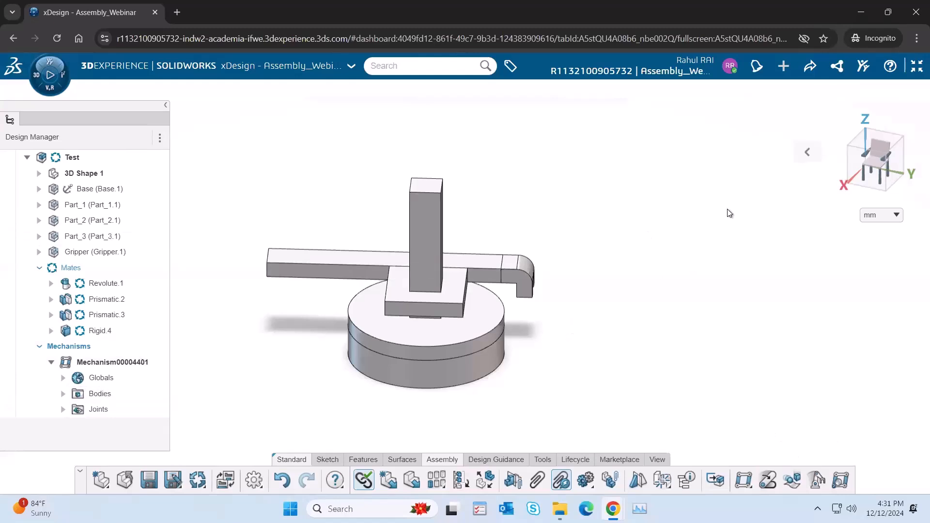
Step: Create a Kinematics Player controlling the Revolute.1 rotation and the Prismatic.2 and Prismatic.3 translations
click(817, 482)
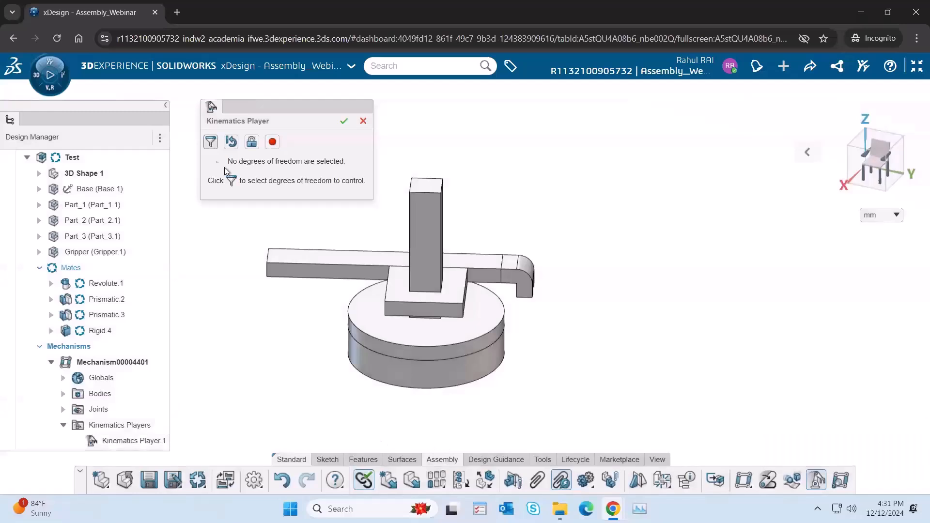
click(211, 144)
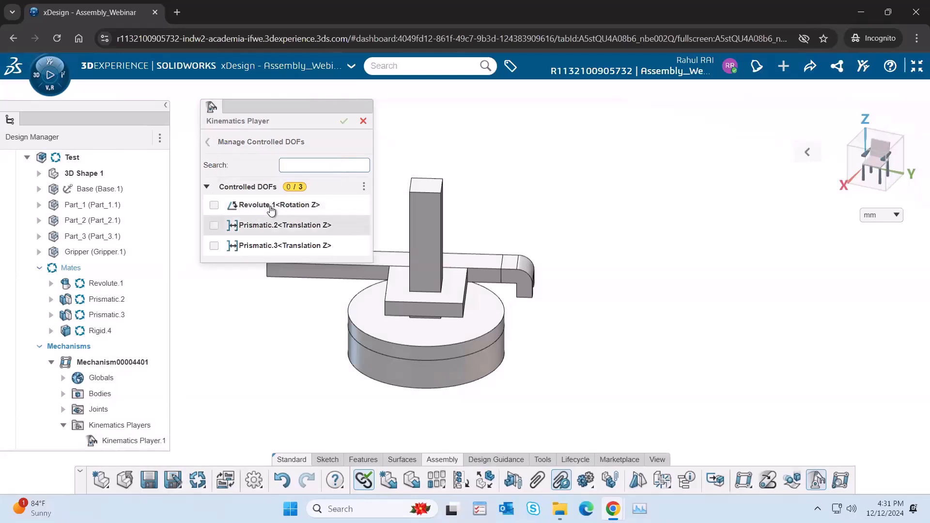
click(214, 205)
click(214, 225)
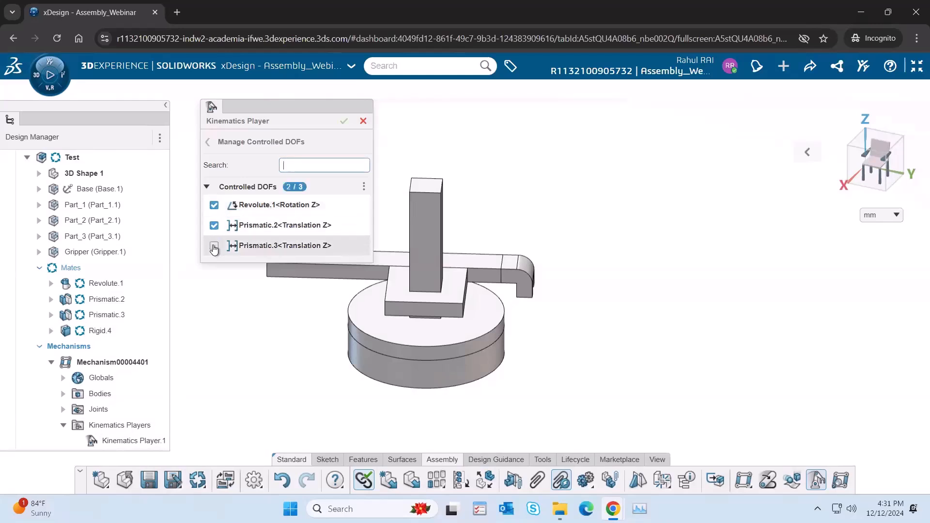
click(214, 246)
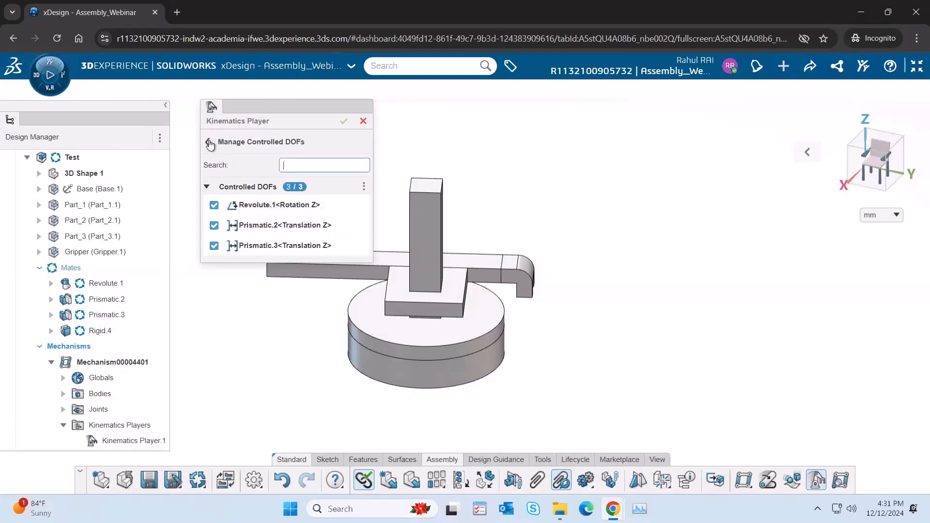
click(209, 144)
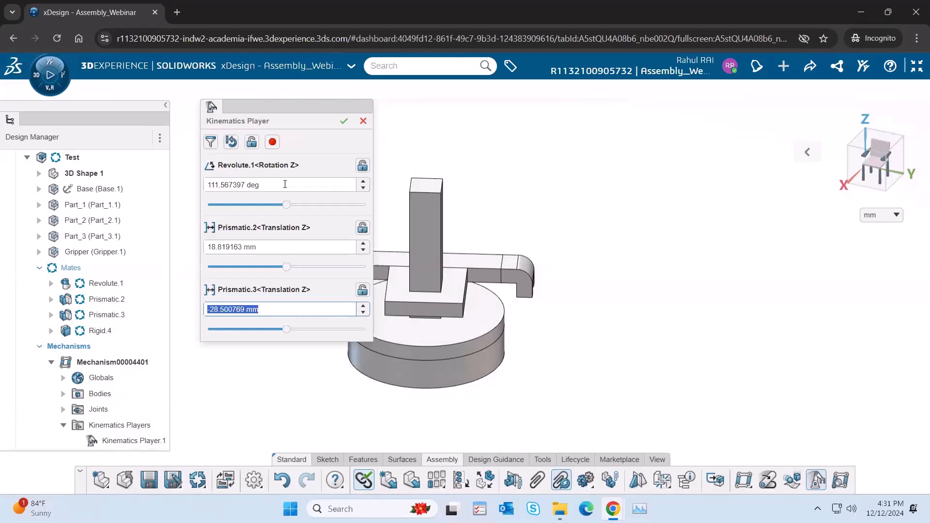
Step: Try the joints freehand, moving Revolute.1 to about 107 deg, Prismatic.2 to about 70 mm and Prismatic.3 to about 22 mm
drag(298, 109, 271, 109)
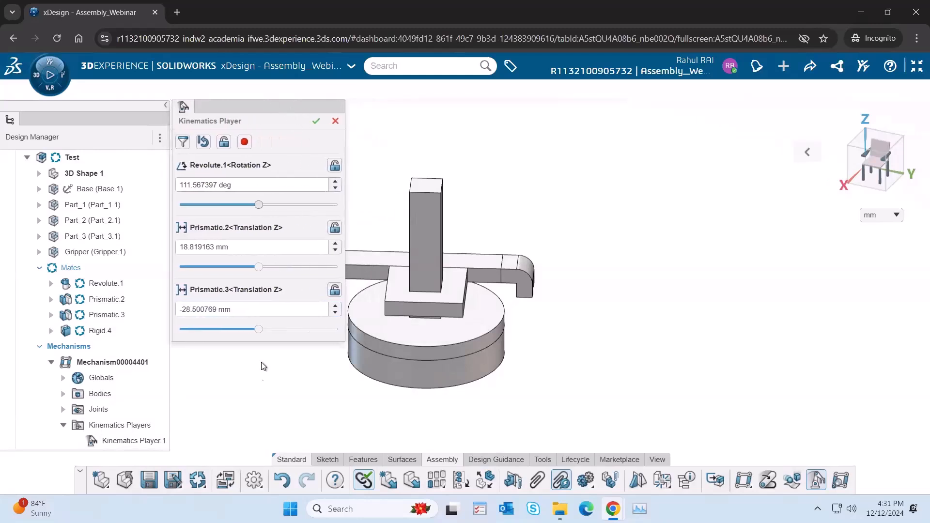
click(259, 330)
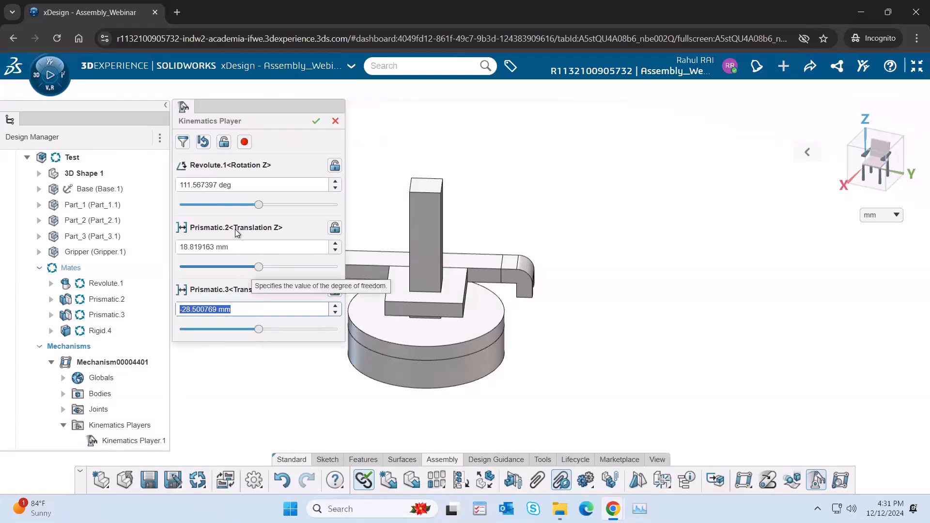
mouse_move(258, 205)
mouse_down()
mouse_move(269, 204)
mouse_move(234, 205)
mouse_move(258, 205)
mouse_up()
drag(260, 268, 294, 278)
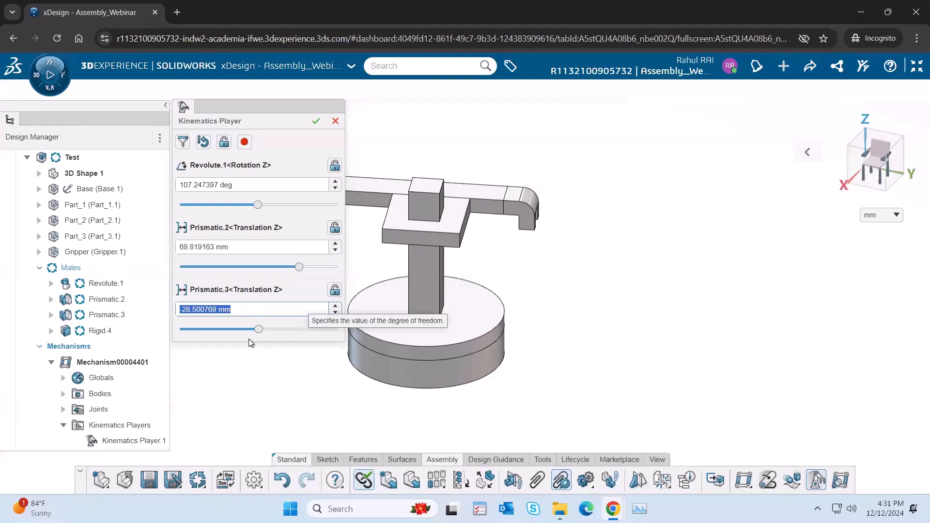
drag(258, 330, 299, 332)
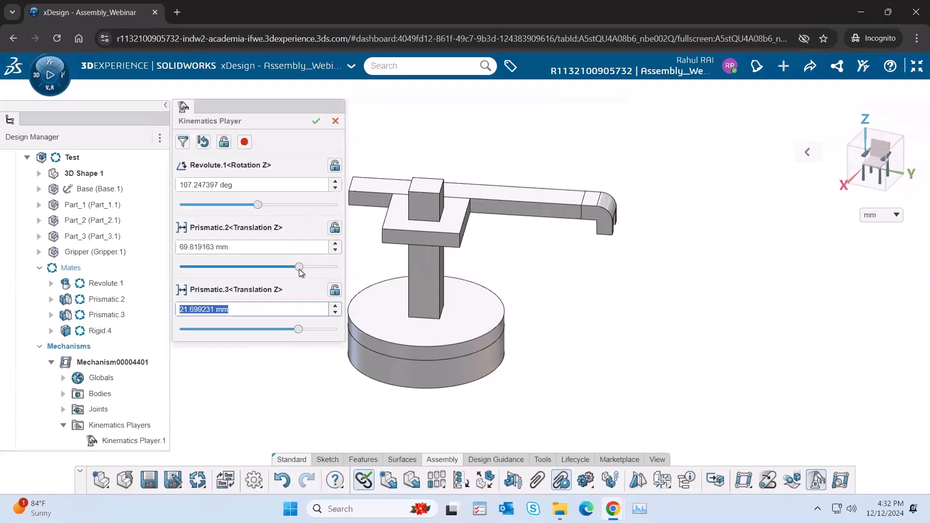
Step: Set the starting pose with Revolute.1 at 0 deg, Prismatic.2 at 10 mm and Prismatic.3 at 0 mm
click(255, 187)
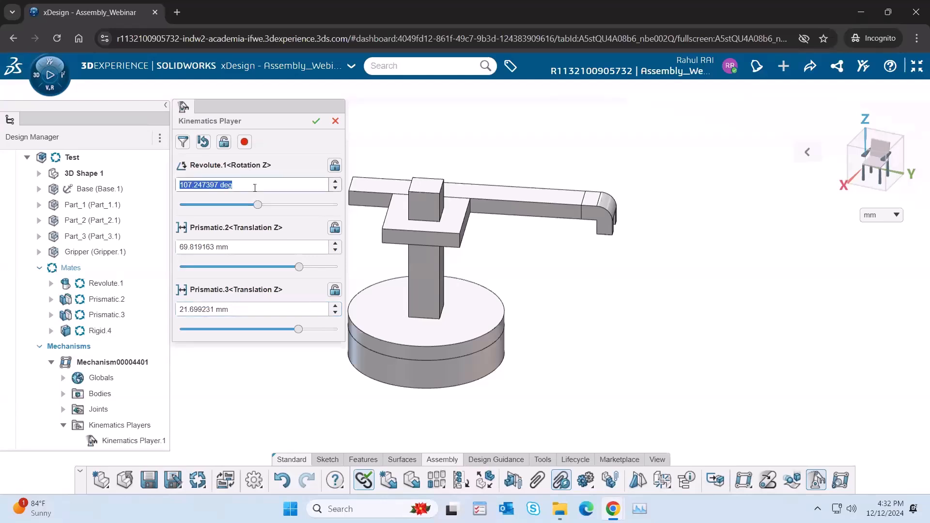
text(0)
key(Return)
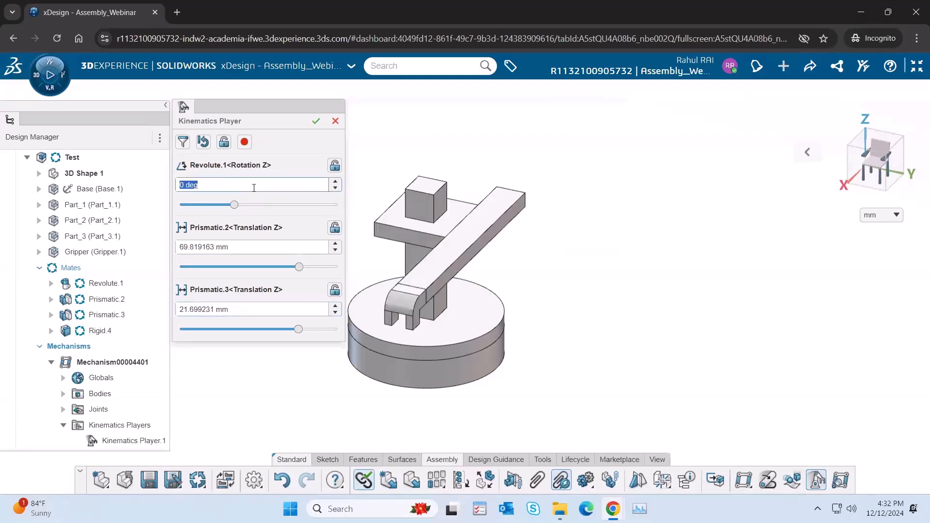
click(234, 249)
text(1)
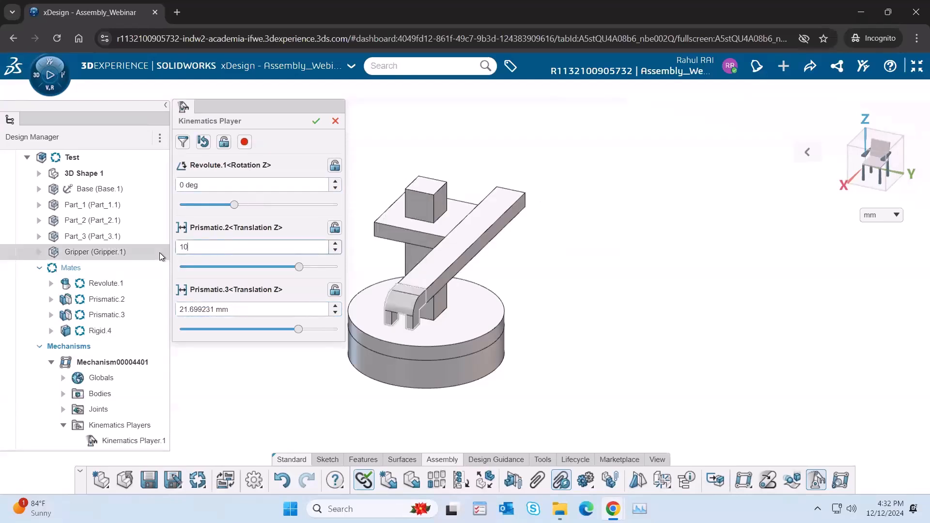
text(0)
key(Return)
click(248, 310)
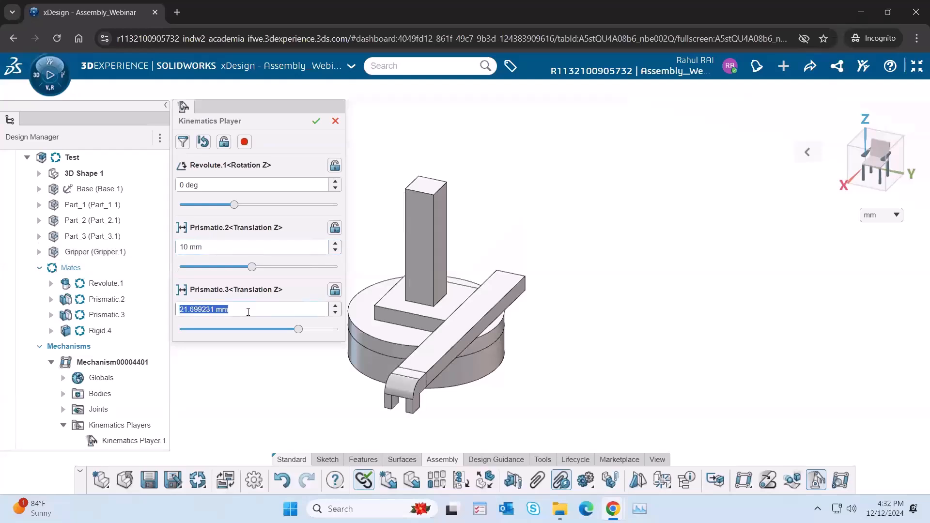
text(0)
key(Return)
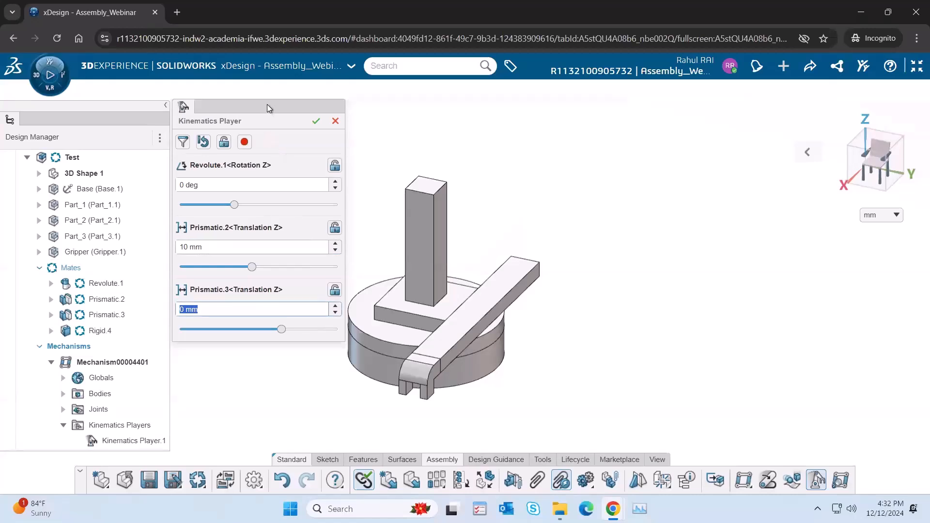
Step: Start recording an animation, set Revolute.1 to 45 deg and add that pose as a new position
click(244, 143)
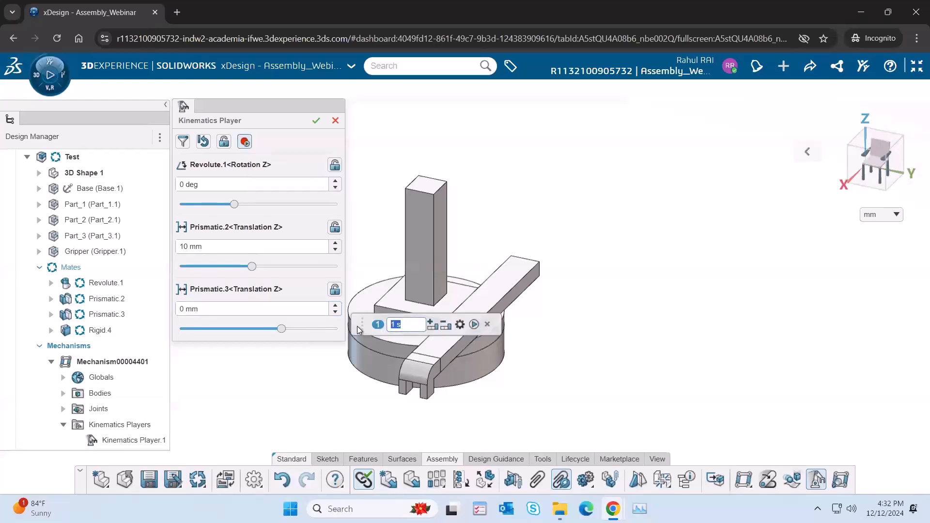
drag(362, 324, 182, 410)
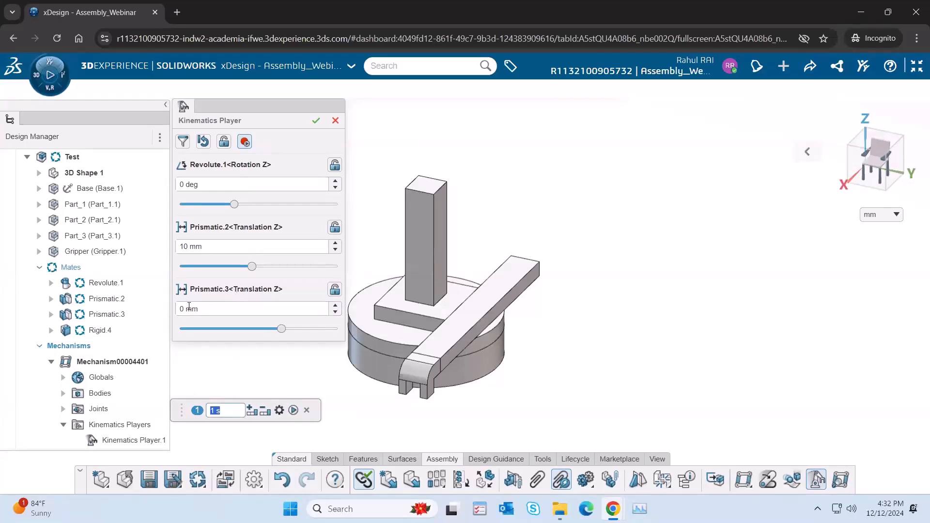
click(238, 189)
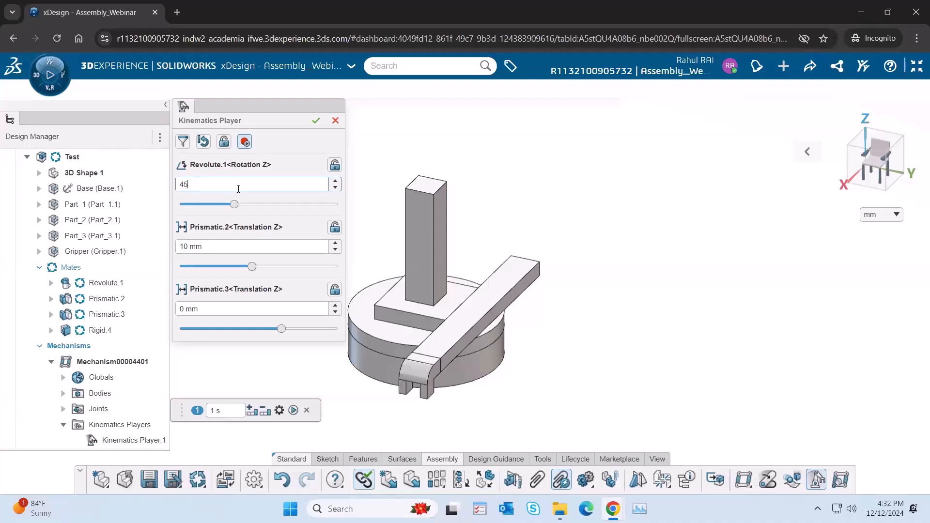
key(Return)
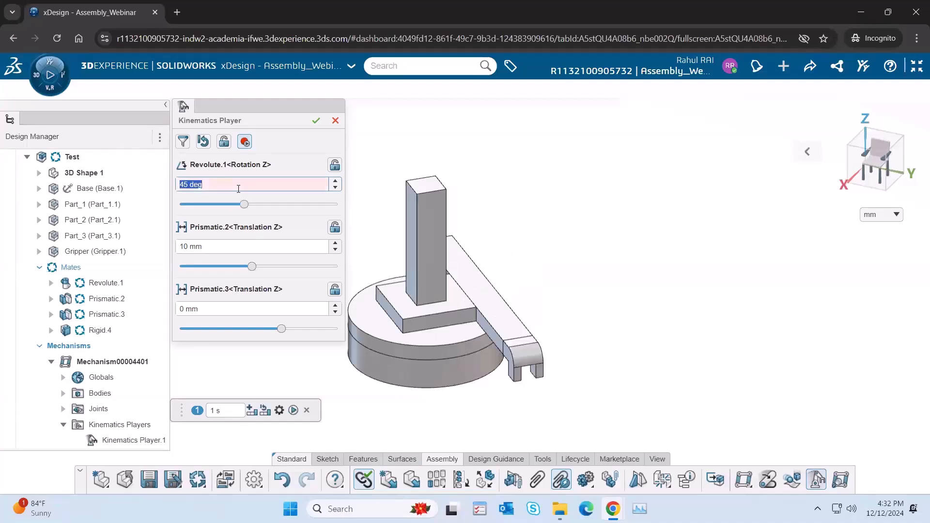
click(251, 411)
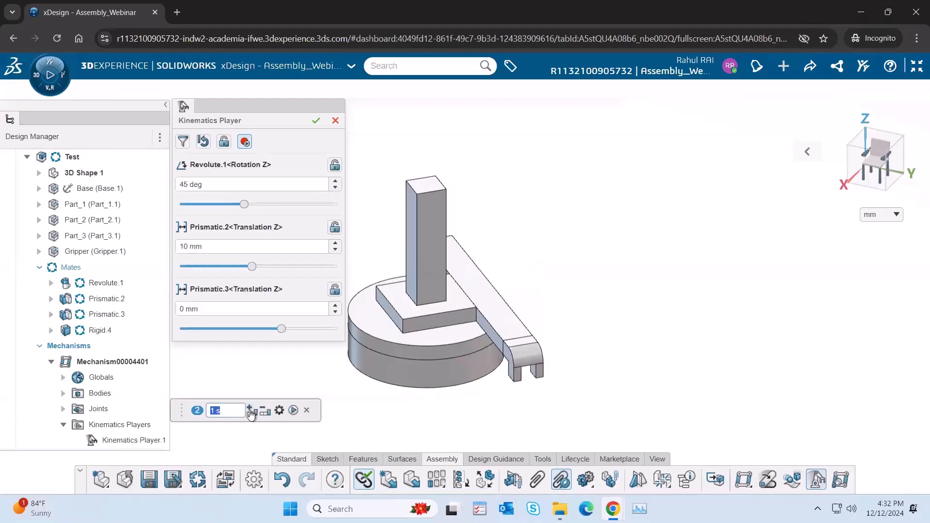
Step: Set Prismatic.2 to 40 mm, add the pose as the next animation position and dismiss the warning
click(216, 247)
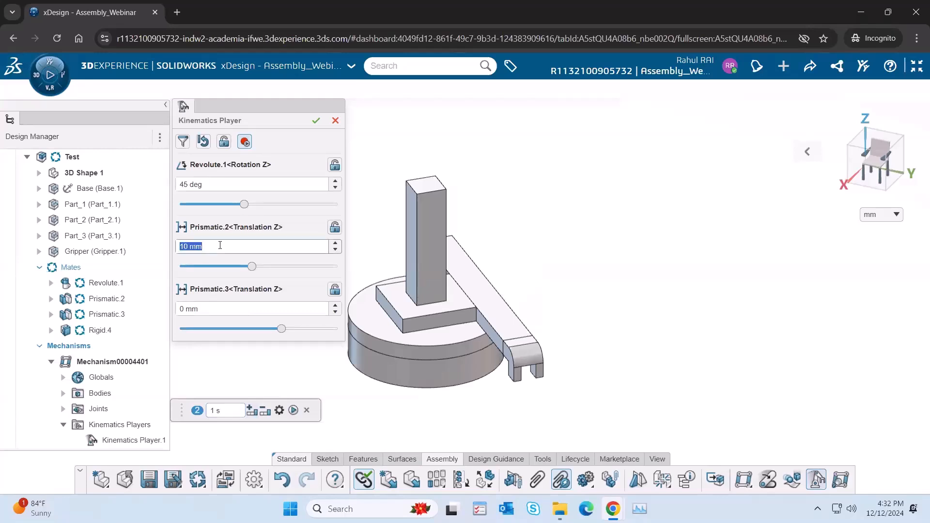
text(4)
key(Return)
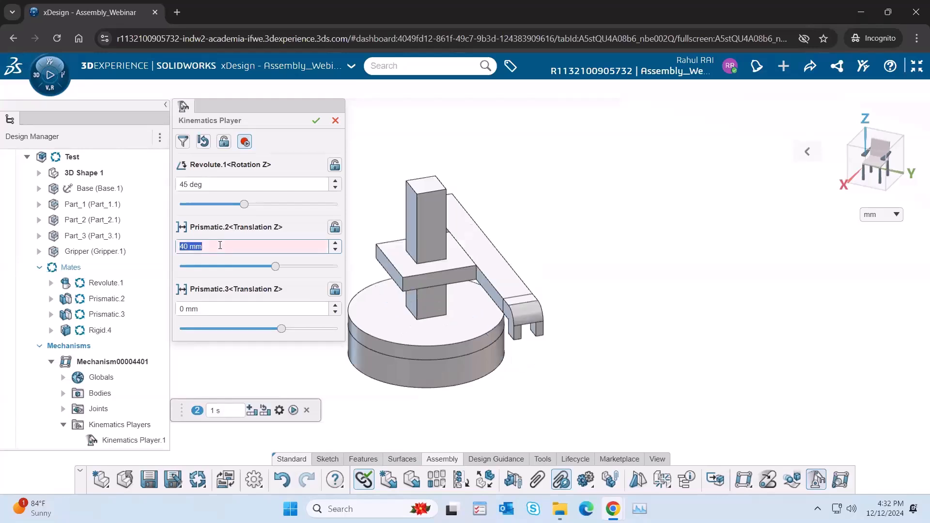
click(251, 411)
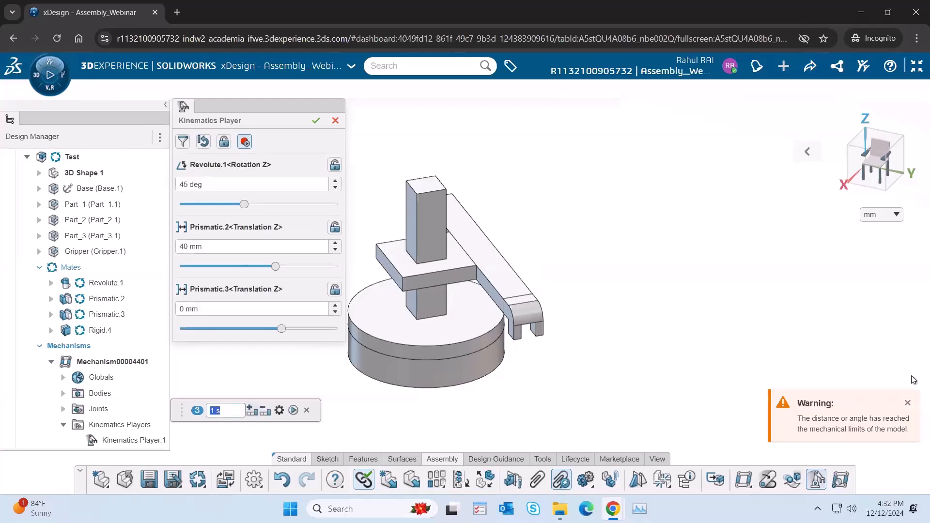
click(908, 403)
Step: Set Prismatic.3 to 30 mm and add the pose as the next animation position
click(196, 308)
drag(219, 310, 176, 310)
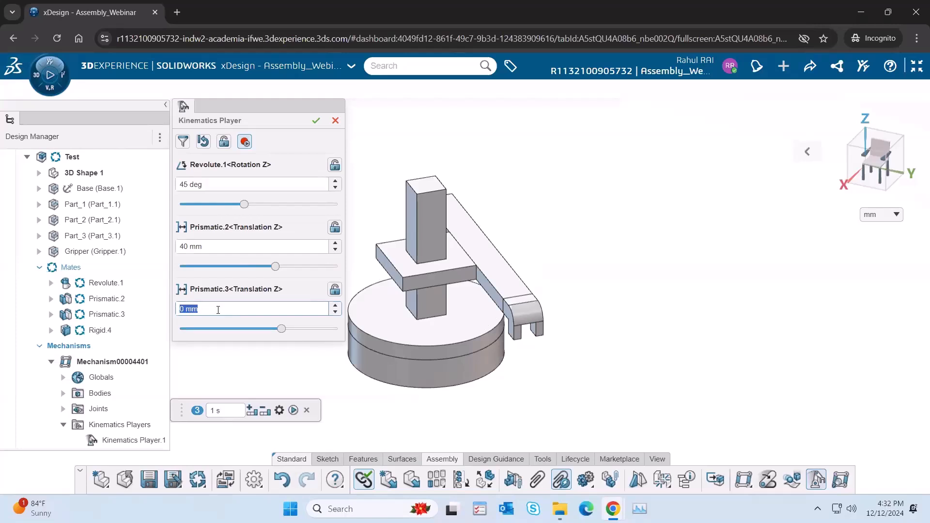
text(30)
key(Return)
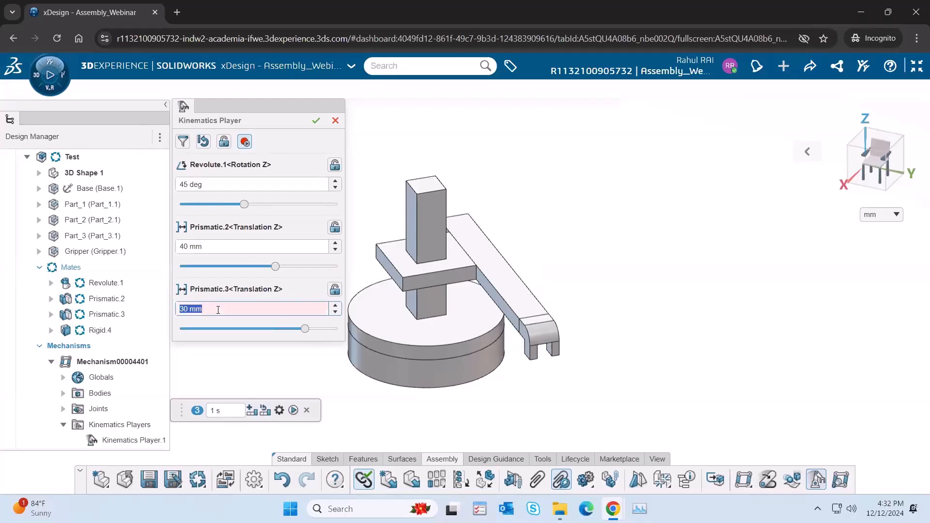
click(251, 411)
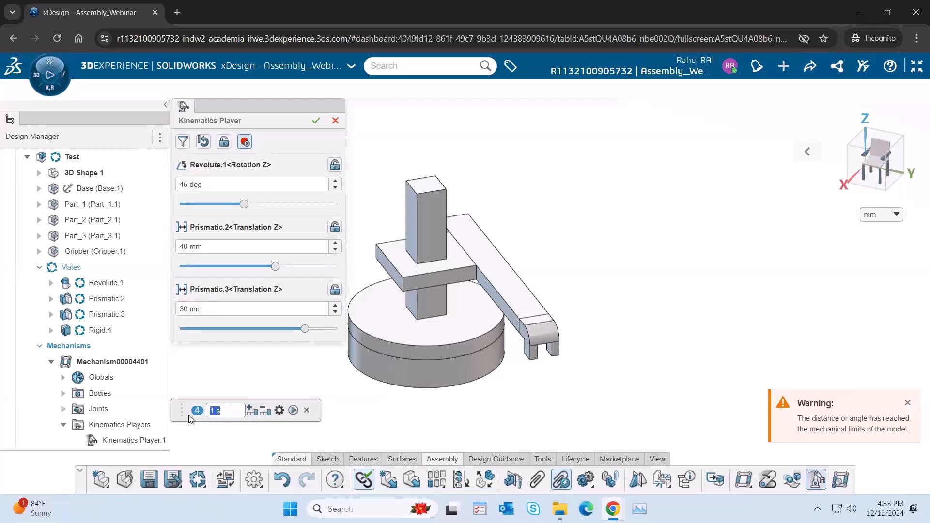
Step: Play the recorded animation through all its positions and accept the Kinematics Player
click(294, 410)
drag(184, 384, 188, 371)
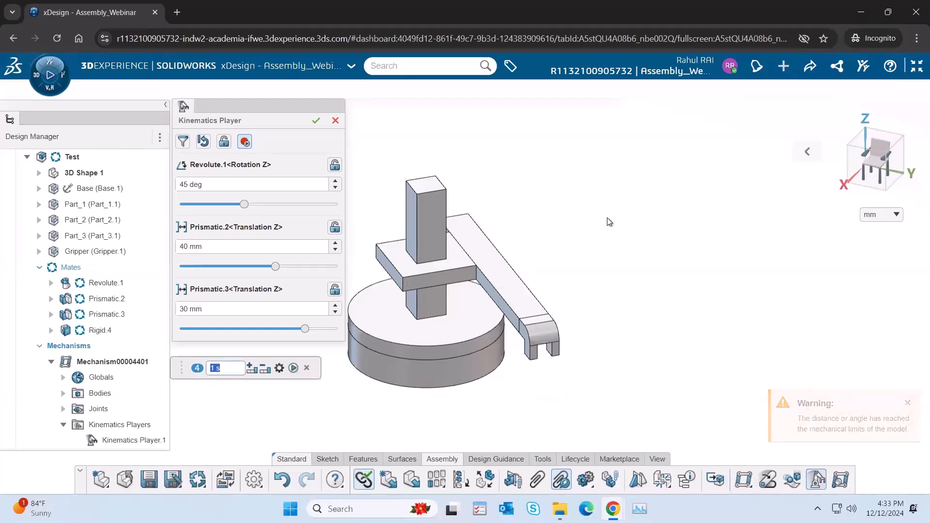
click(316, 121)
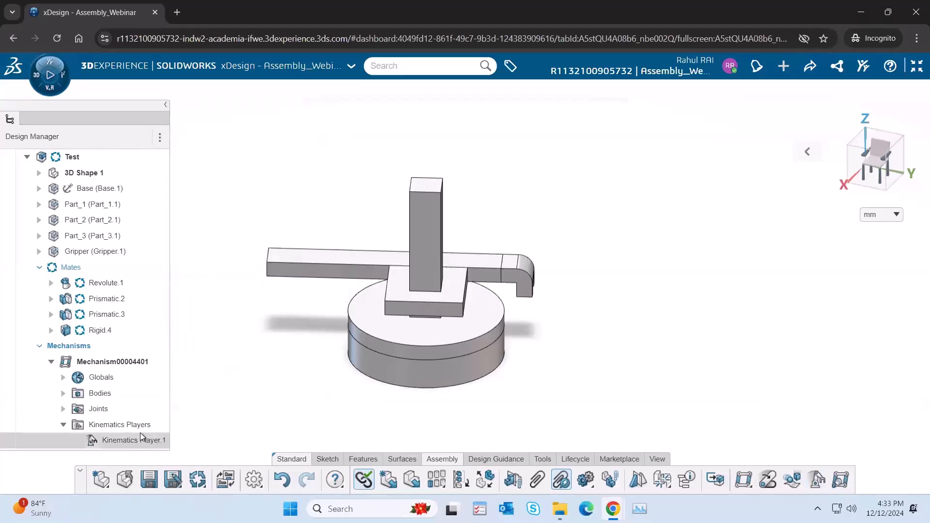
Step: Reopen Kinematics Player.1 from the mechanism, replay its recorded animation and close the player with OK
click(110, 442)
click(194, 444)
double_click(132, 441)
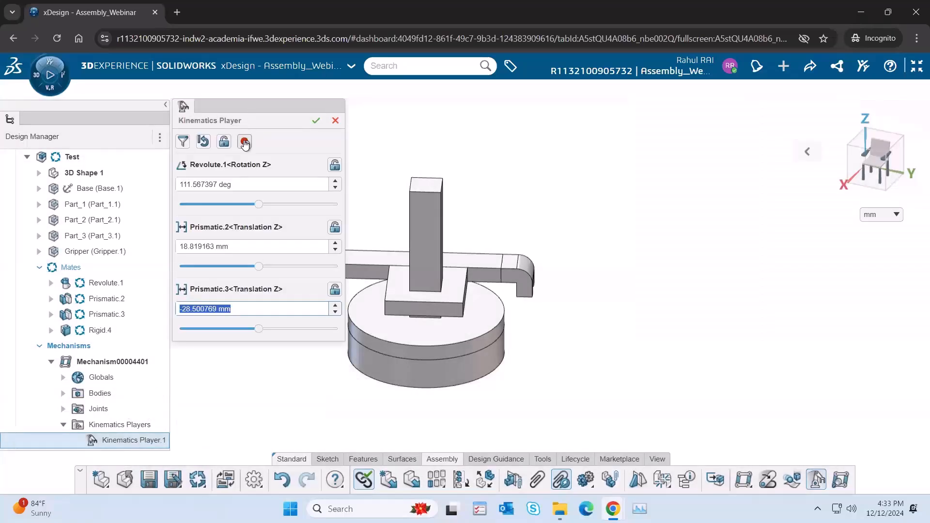
click(244, 142)
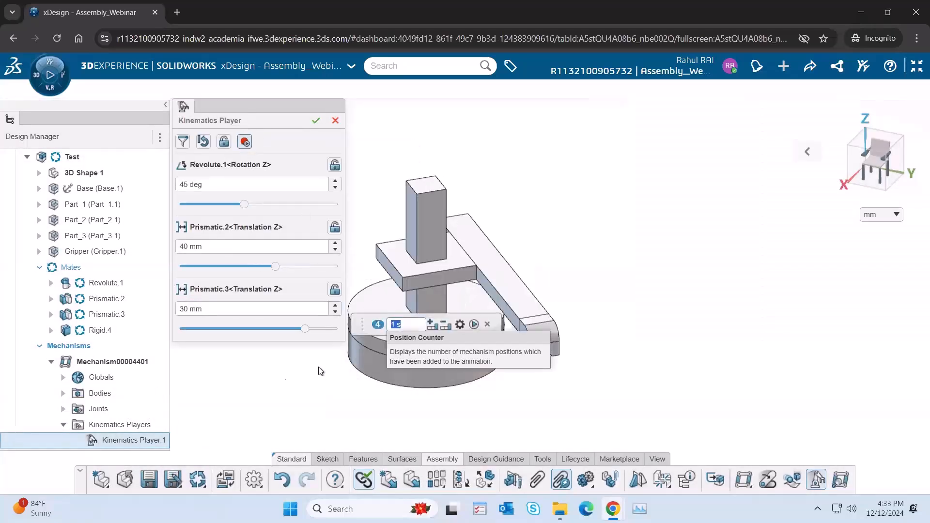
click(301, 389)
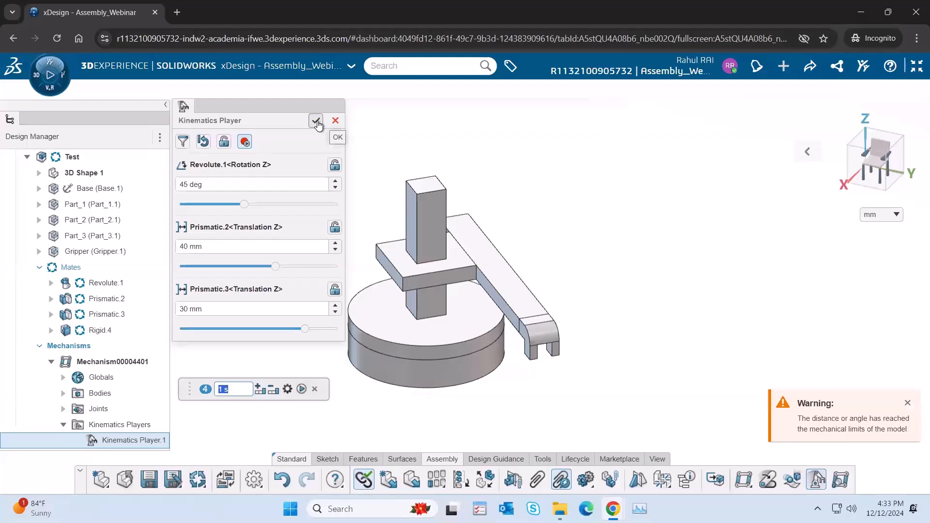
click(315, 122)
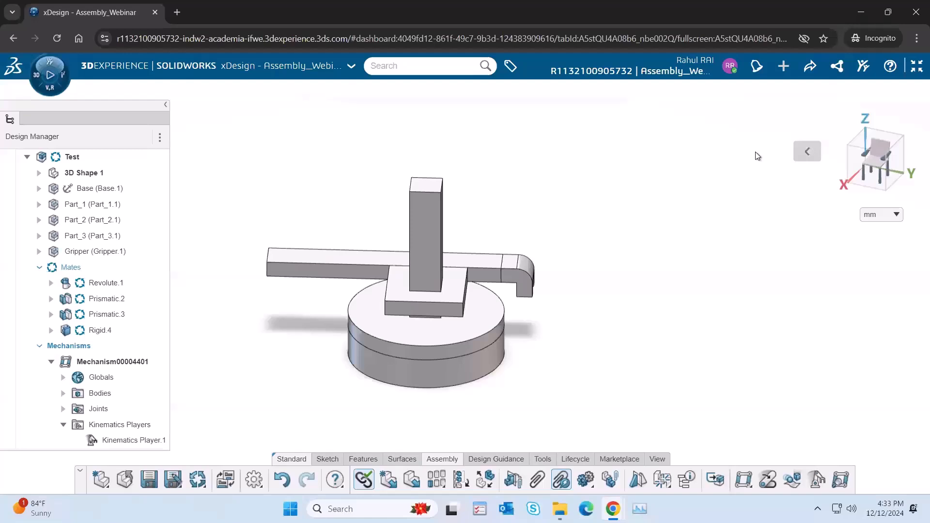
Step: Exit the full-screen view of the assembly and show the dashboard's Design Methods page
mouse_move(806, 151)
click(688, 155)
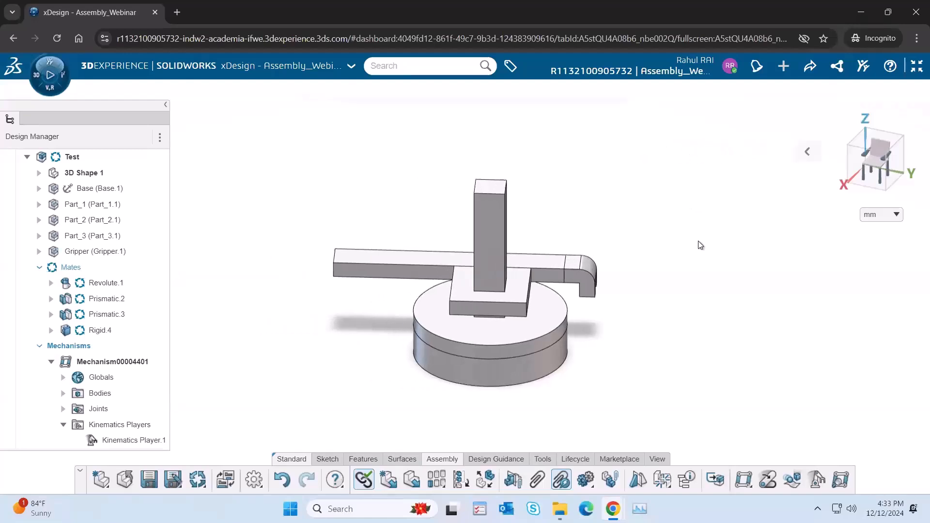
drag(556, 338, 546, 216)
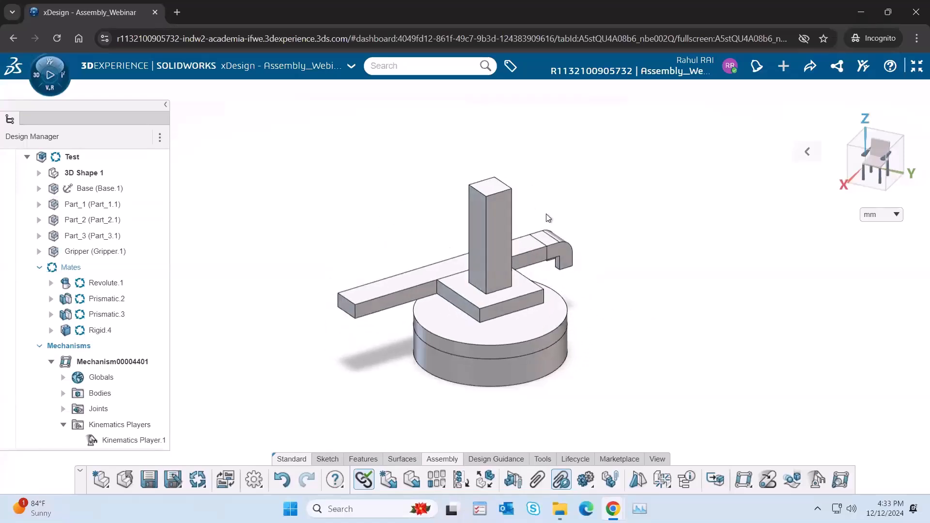
click(916, 65)
click(182, 90)
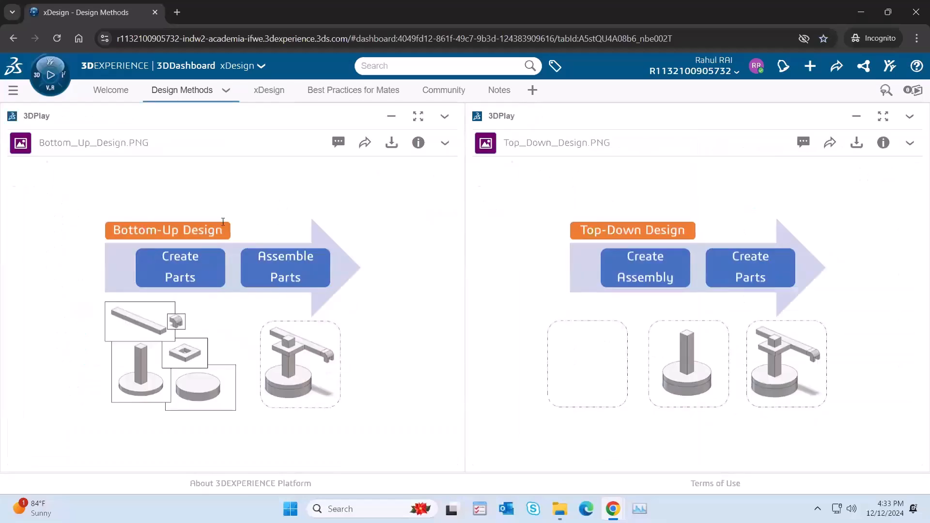
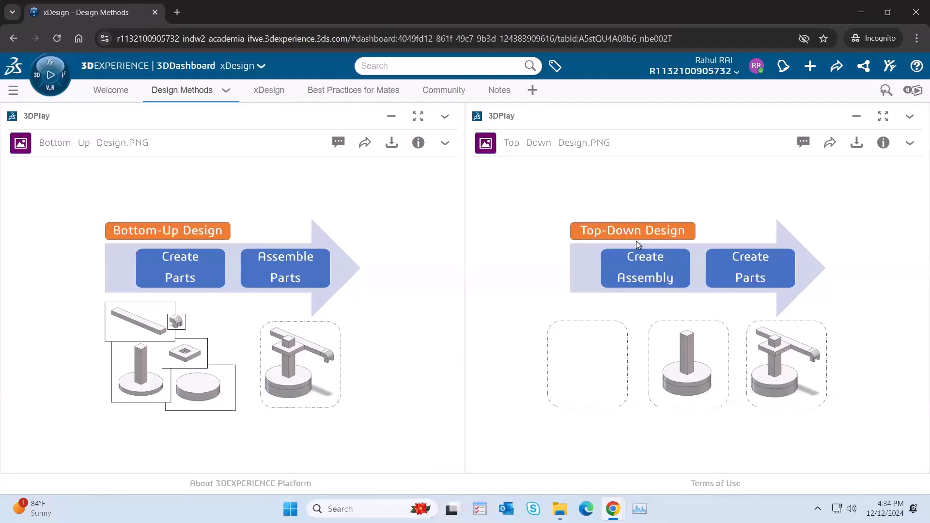
Step: Return to the xDesign page, view the assembly full screen, and raise Part_2 along the column and reposition Part_3
click(263, 94)
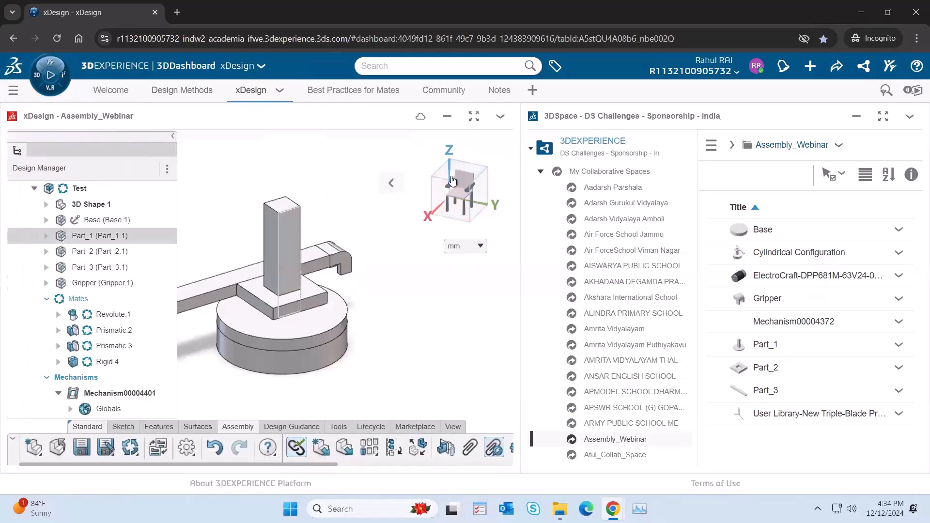
click(473, 117)
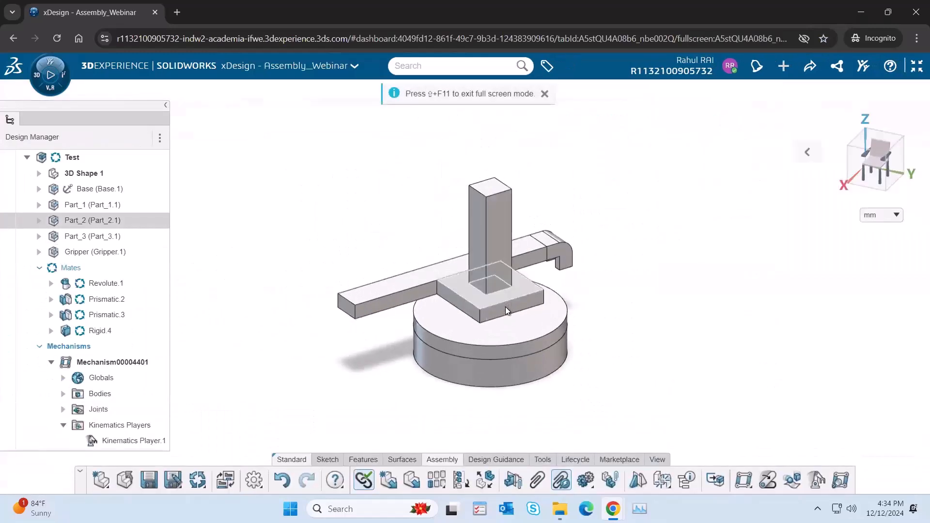
drag(508, 297, 478, 263)
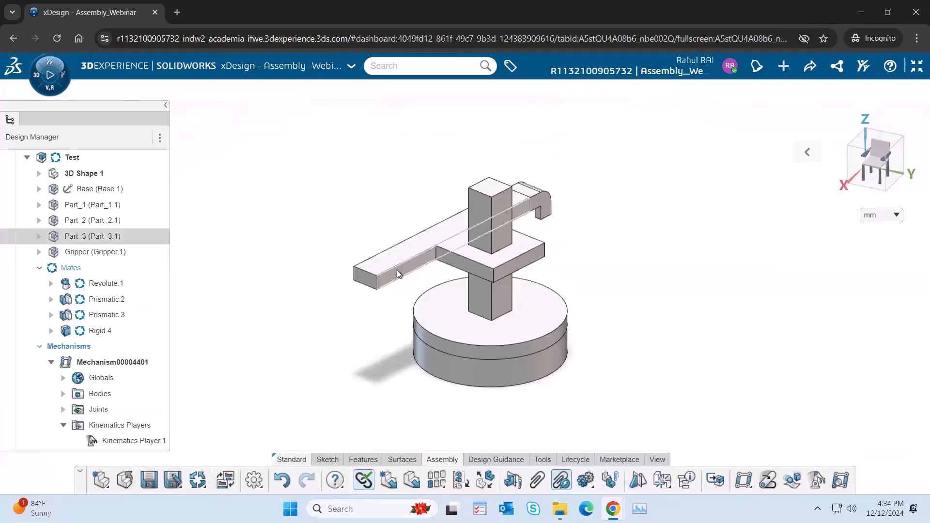
drag(385, 264, 417, 260)
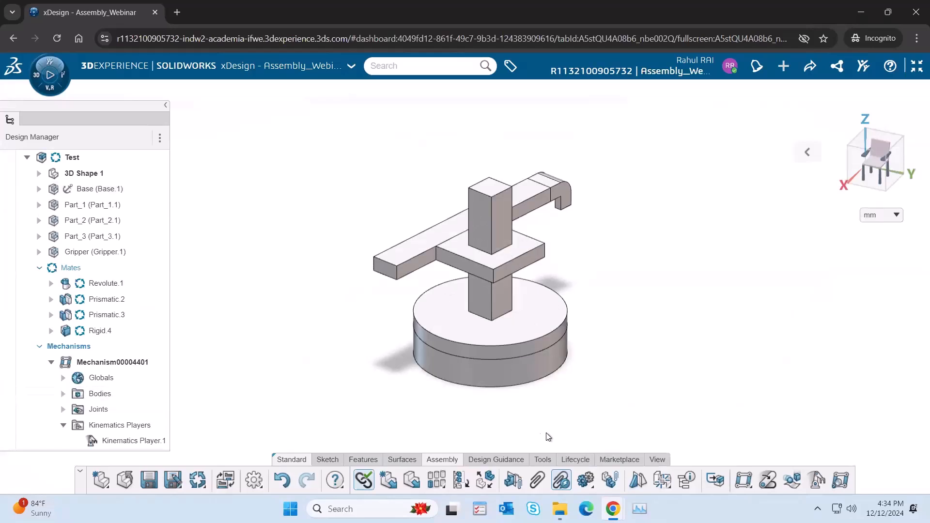
Step: Measure the area of one side face of Part_1's column and the length of its vertical edge
click(543, 459)
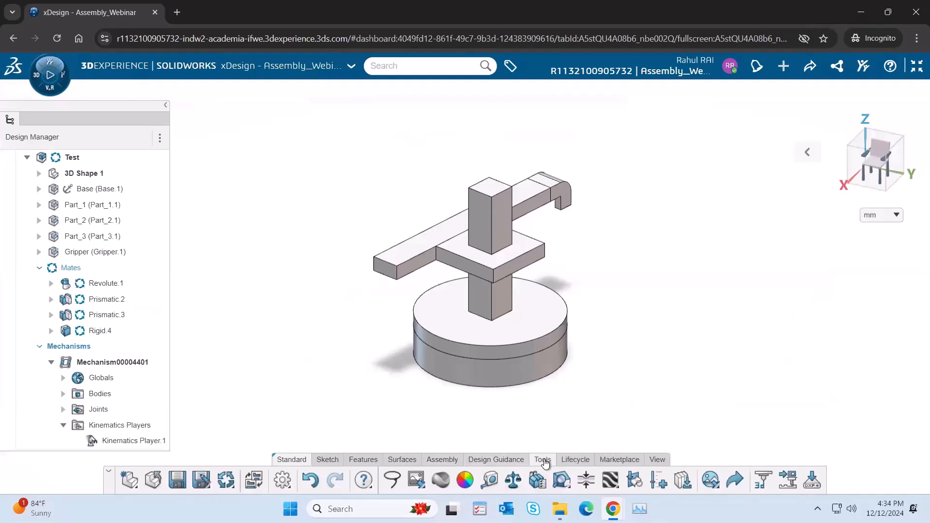
click(490, 482)
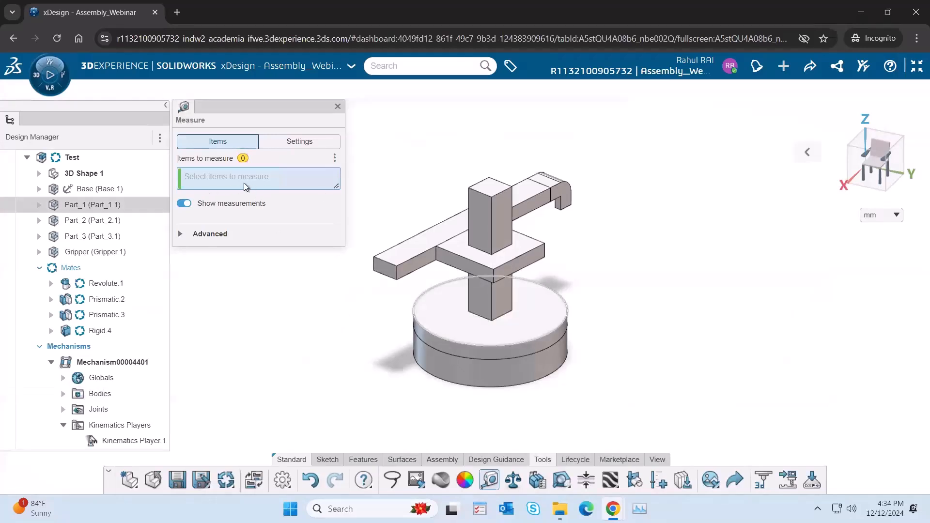
click(502, 225)
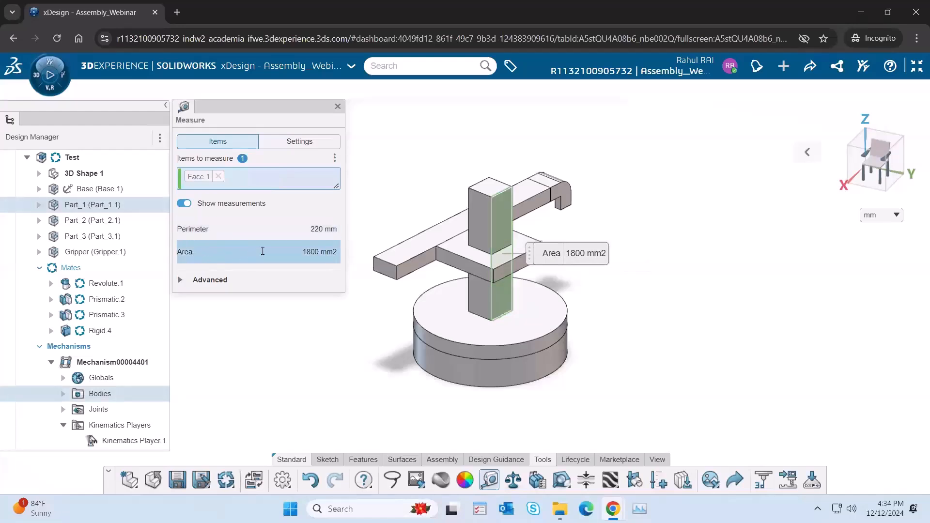
click(218, 177)
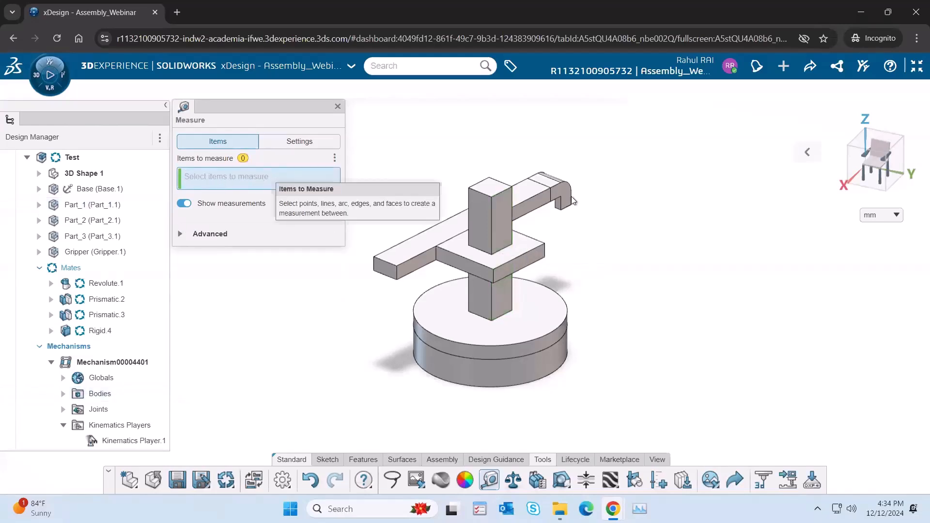
click(504, 225)
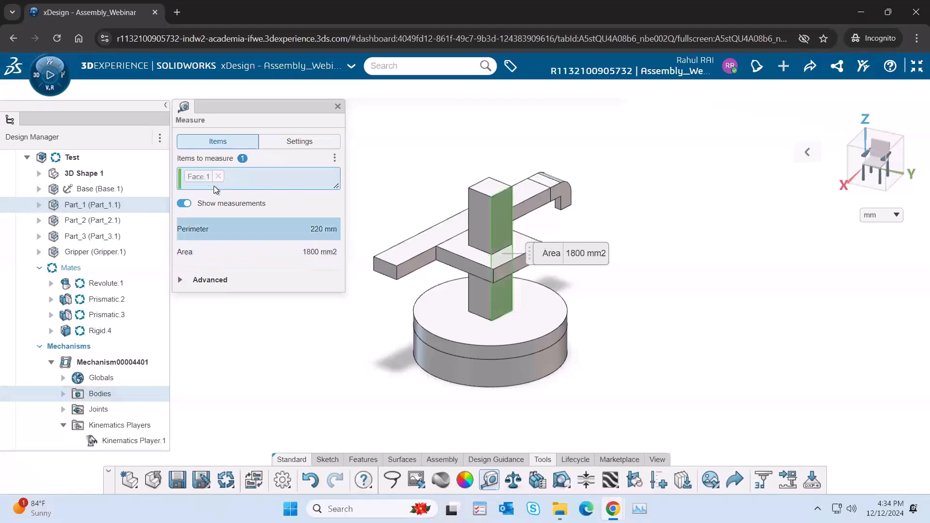
click(497, 235)
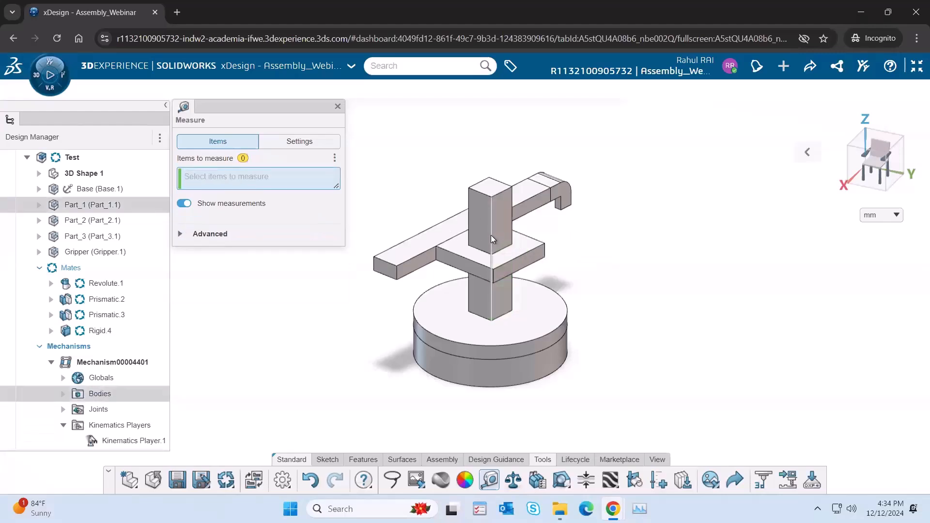
click(490, 235)
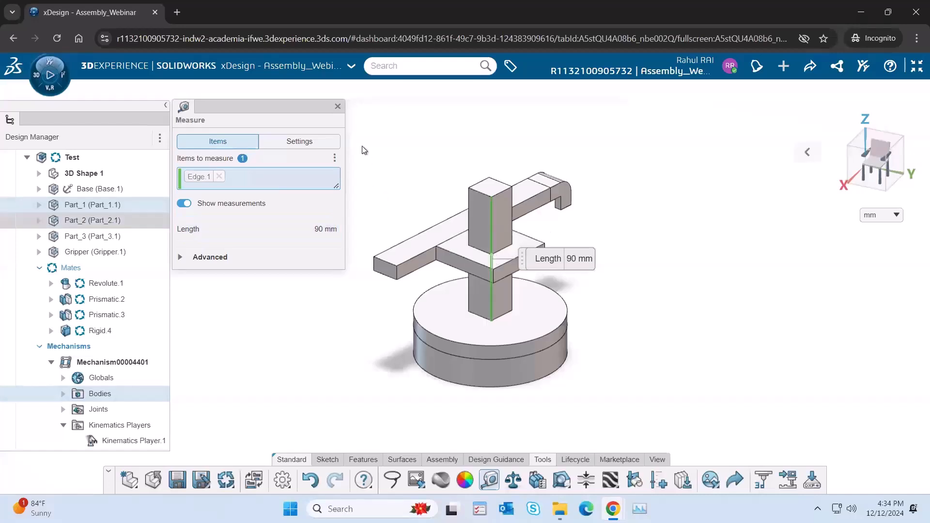
click(338, 107)
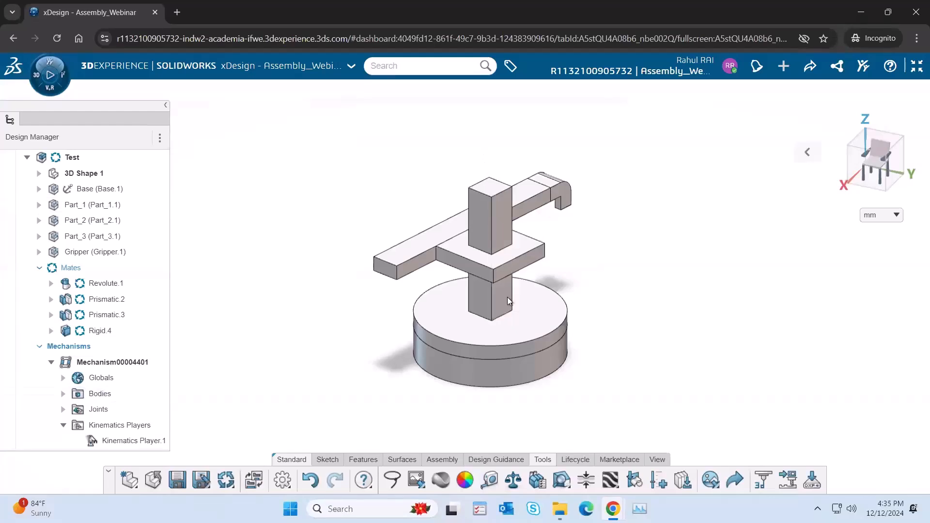
Step: Activate Part_1 for editing within the Test assembly
click(531, 317)
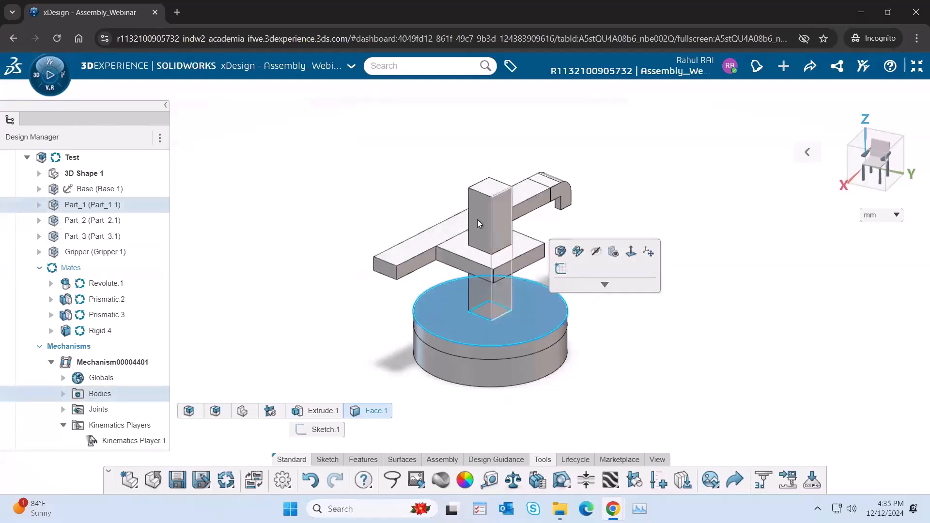
click(377, 168)
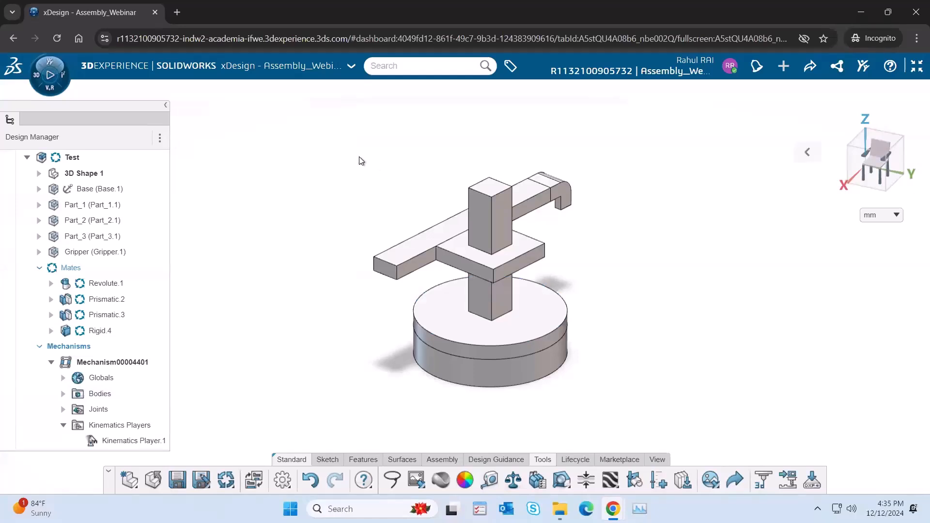
click(495, 217)
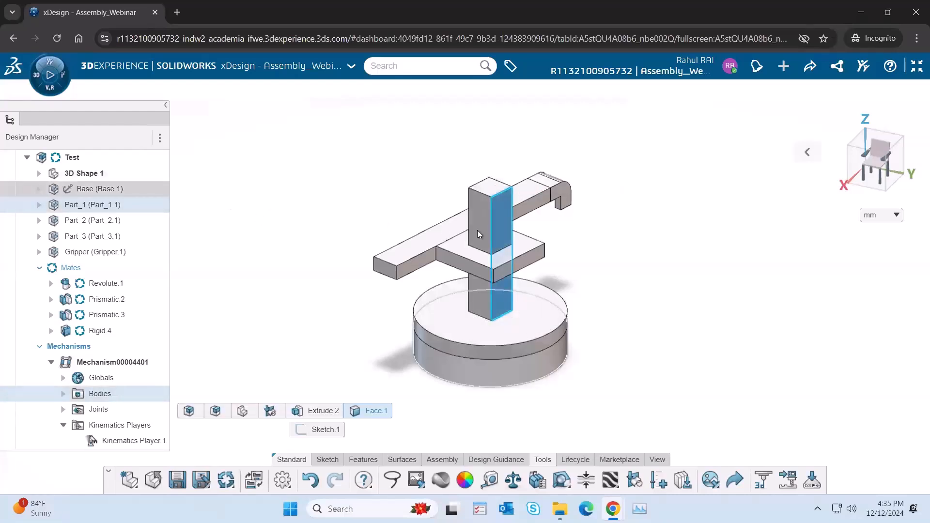
click(92, 205)
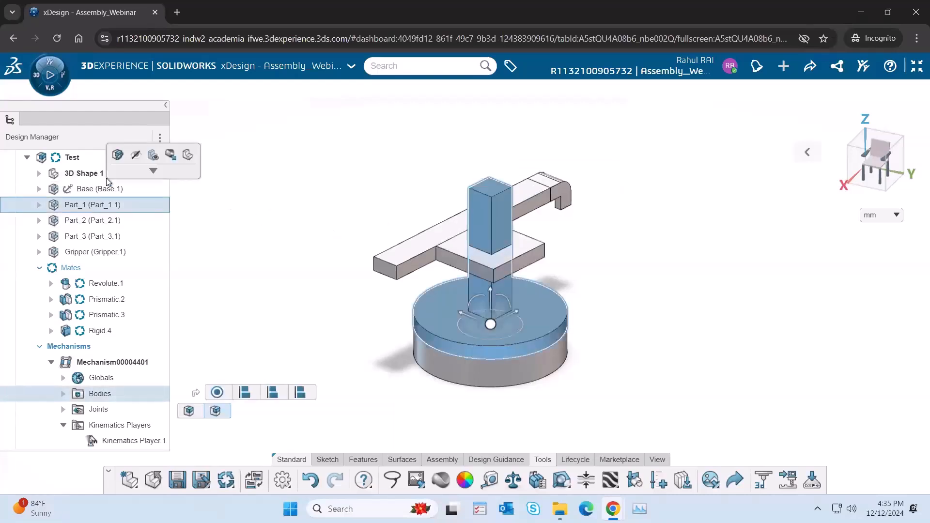
click(118, 156)
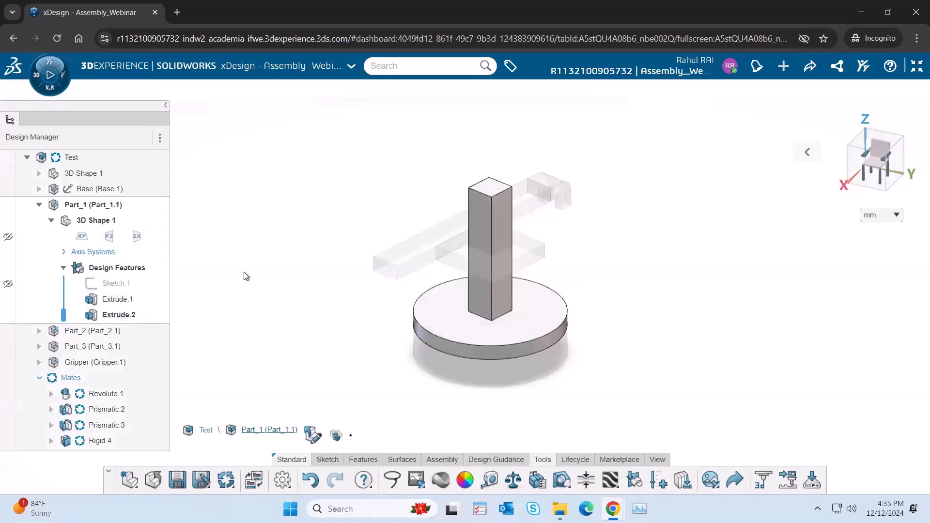
Step: Edit Extrude.2 of Part_1 and set the column's extrusion distance to 150 mm
click(118, 315)
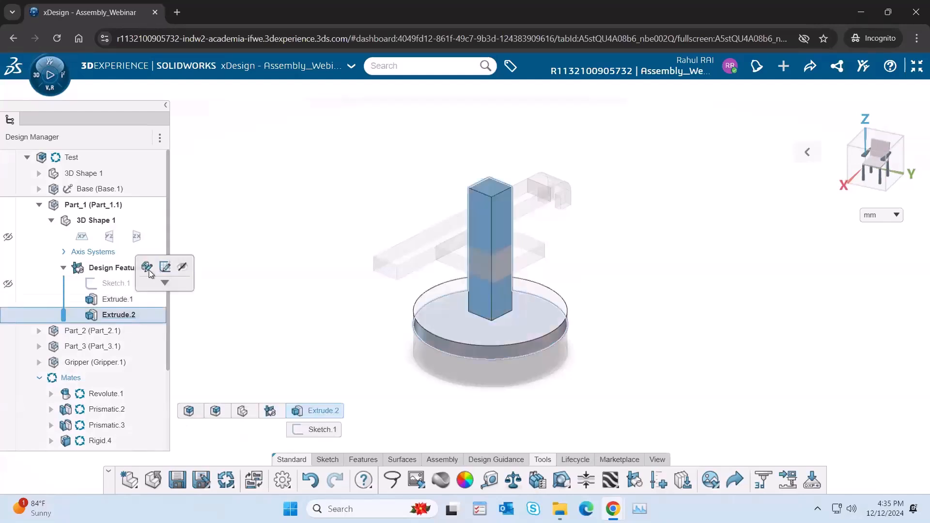
click(147, 267)
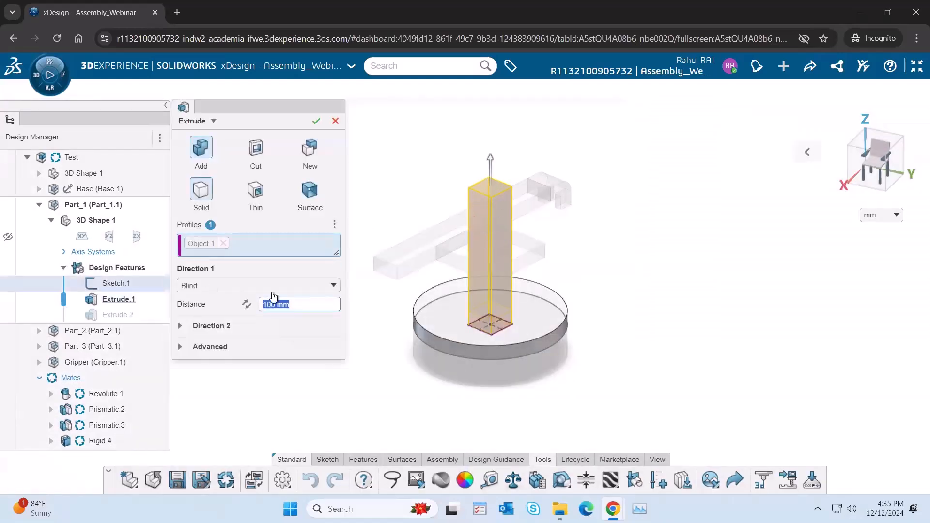
text(150)
key(Return)
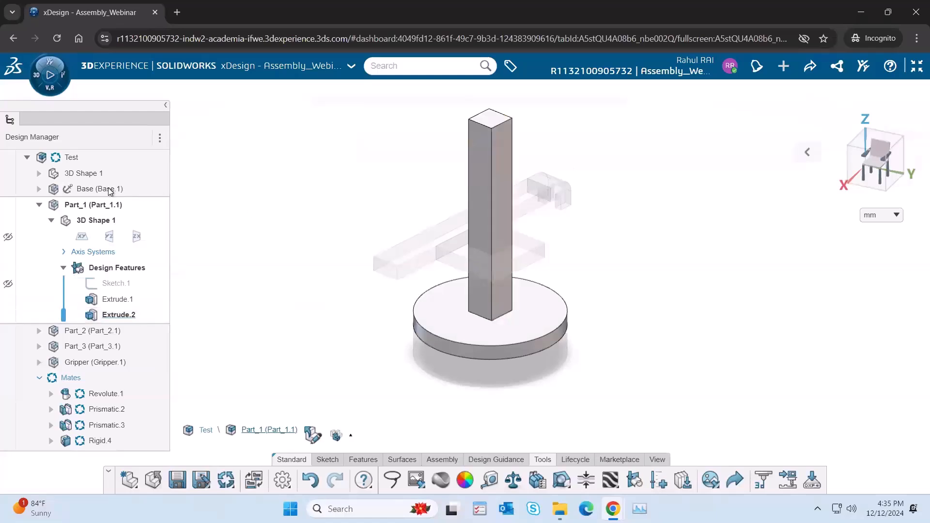
Step: Reactivate the root assembly Test and update it after the column change
click(807, 152)
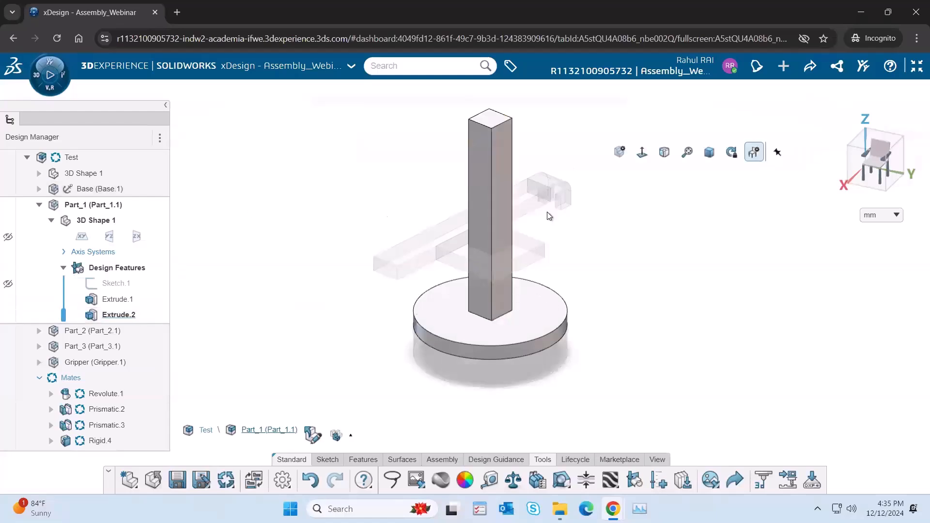
double_click(68, 158)
click(219, 480)
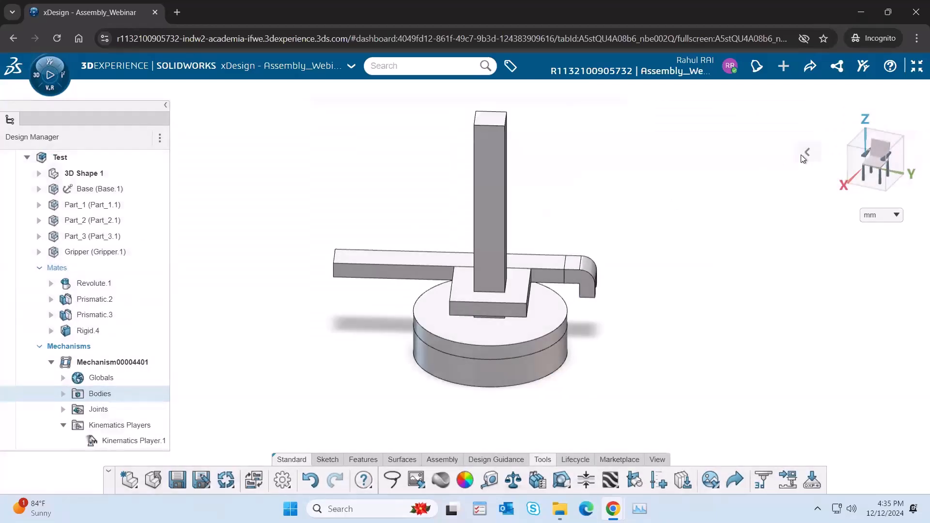
Step: Move Part_2 with its attached arm up along Part_1's lengthened column
click(807, 152)
click(688, 154)
drag(510, 338, 477, 249)
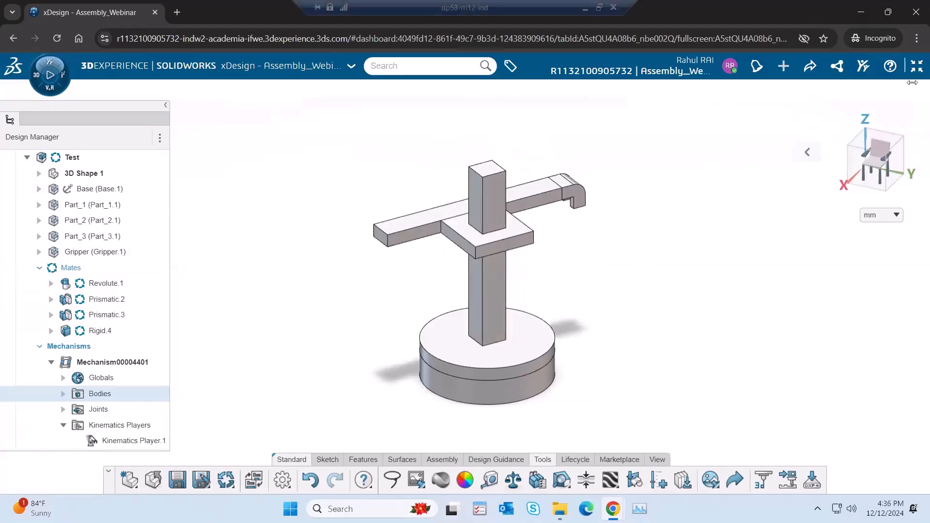
Step: Exit the full-screen view, show the Design Methods page and return to the xDesign page
click(915, 68)
click(182, 90)
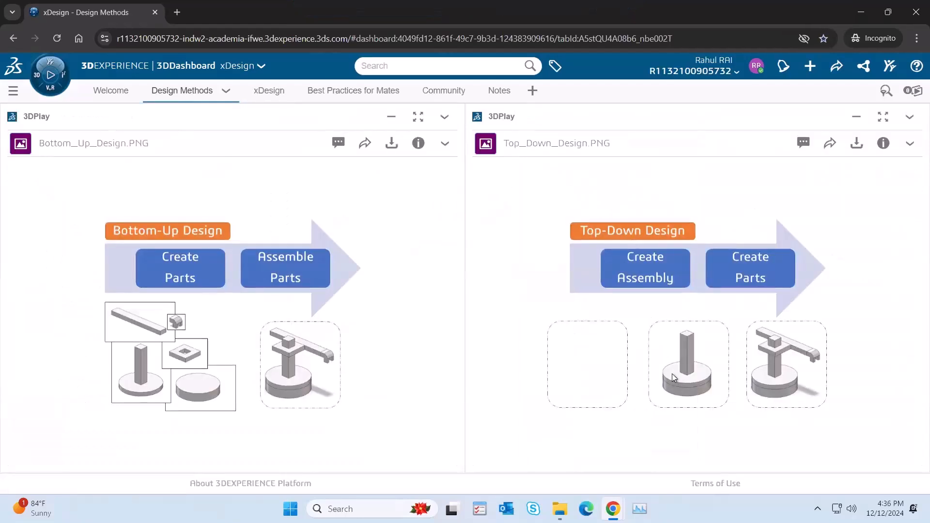
click(268, 91)
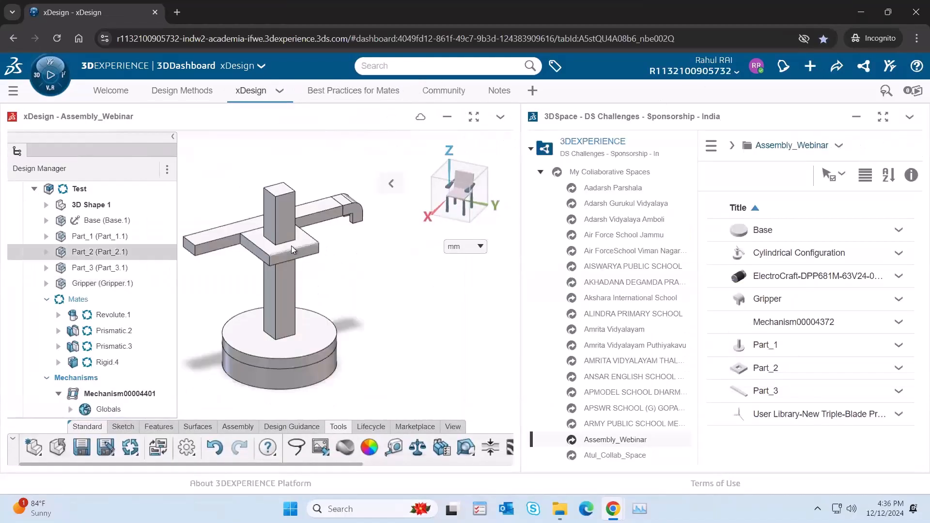
Step: View the assembly and its gripper, briefly in full screen, and restore the dashboard layout
click(355, 213)
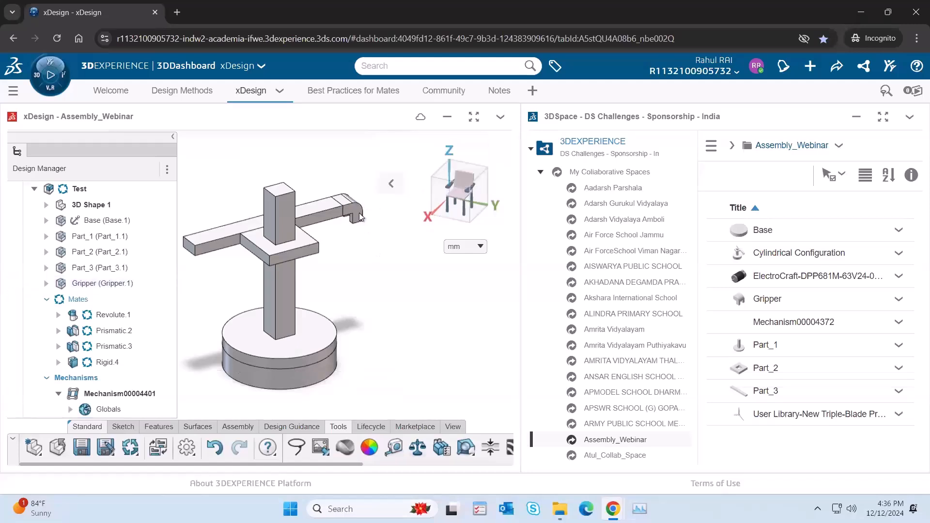
click(379, 262)
click(474, 117)
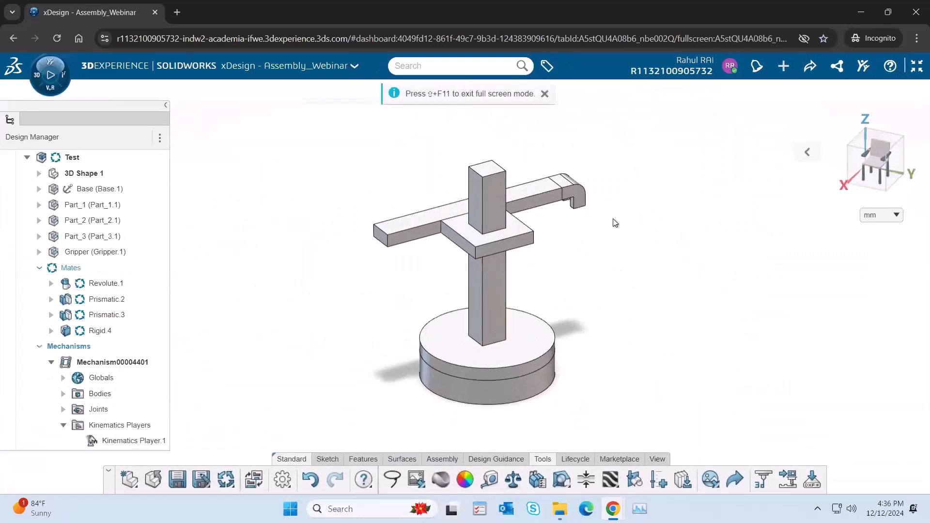
click(917, 66)
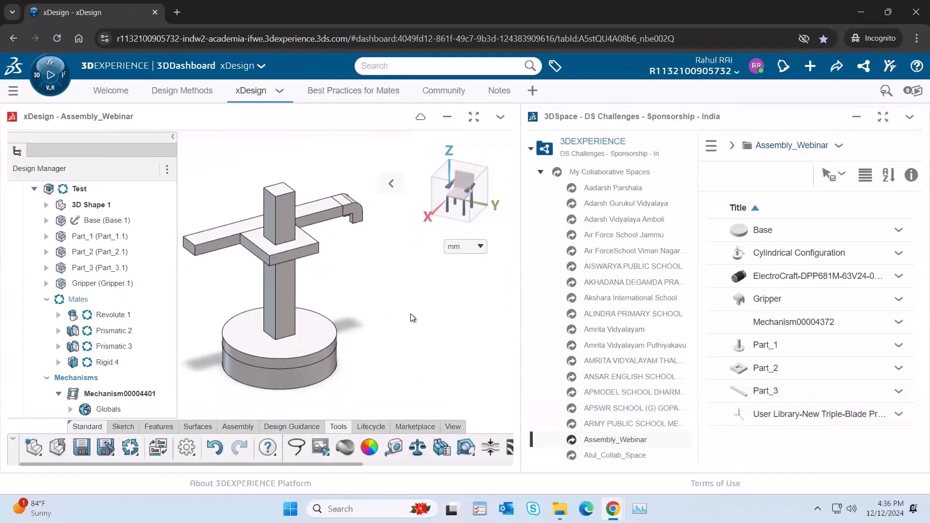
Step: Show the dashboard's Best Practices for Mates page and return to the xDesign page
click(348, 99)
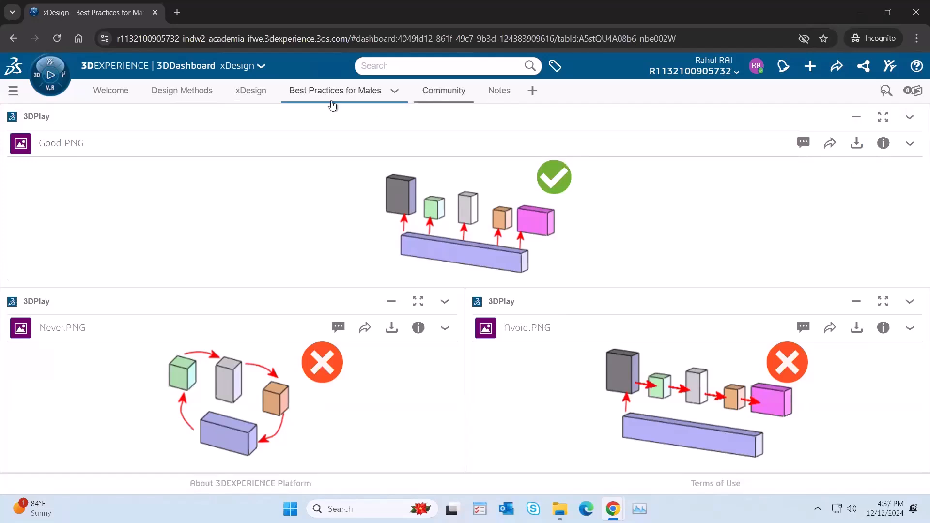
click(249, 91)
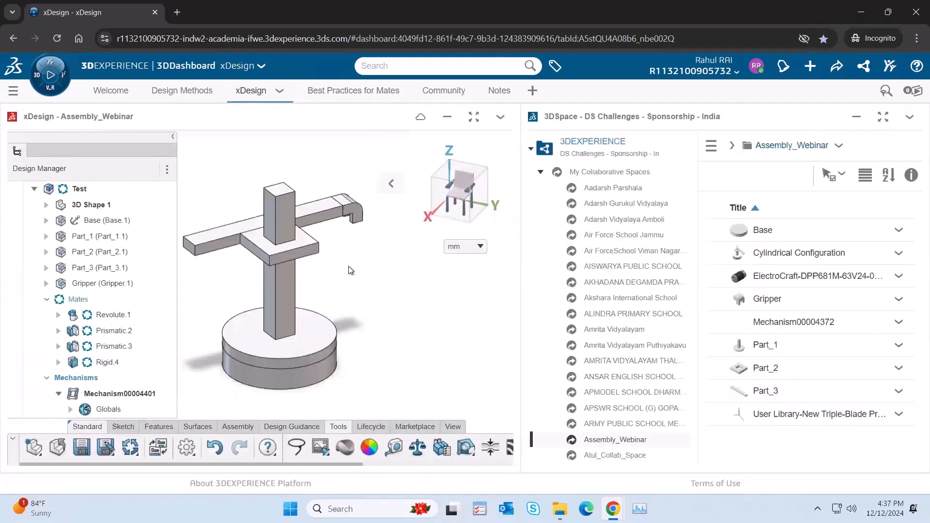
Step: Swing the plate and arm to another pose and examine the column, arm, plate and base of the robot
mouse_move(310, 252)
mouse_down()
mouse_move(282, 268)
mouse_move(275, 260)
mouse_move(316, 252)
mouse_move(304, 259)
mouse_up()
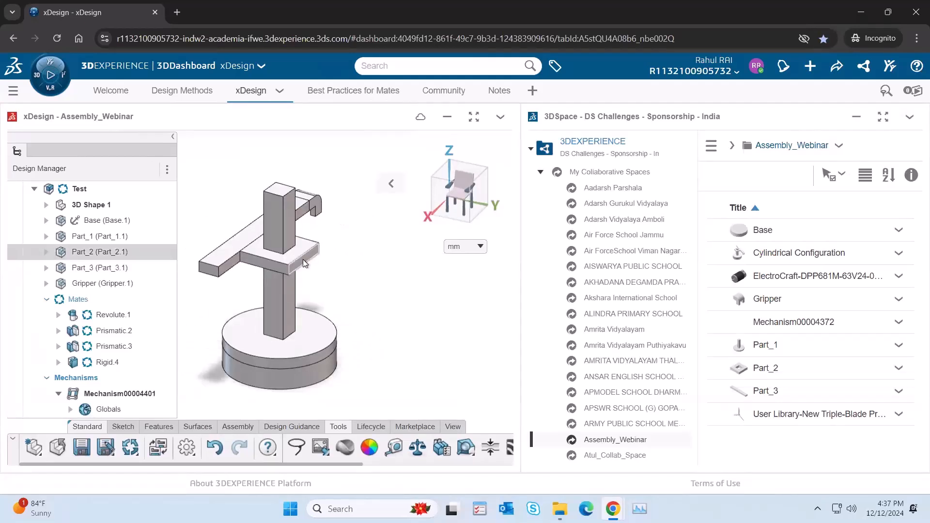
click(303, 260)
click(292, 228)
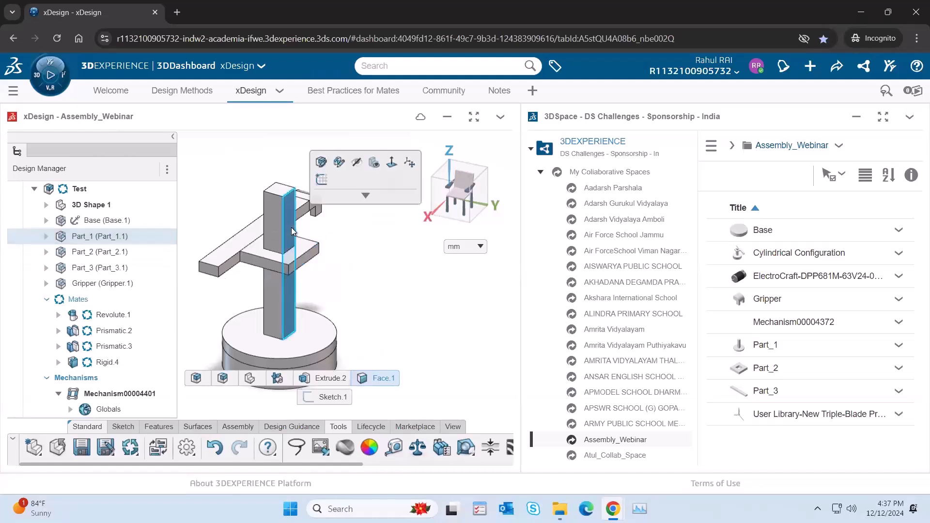
click(245, 237)
middle_drag(357, 289, 325, 284)
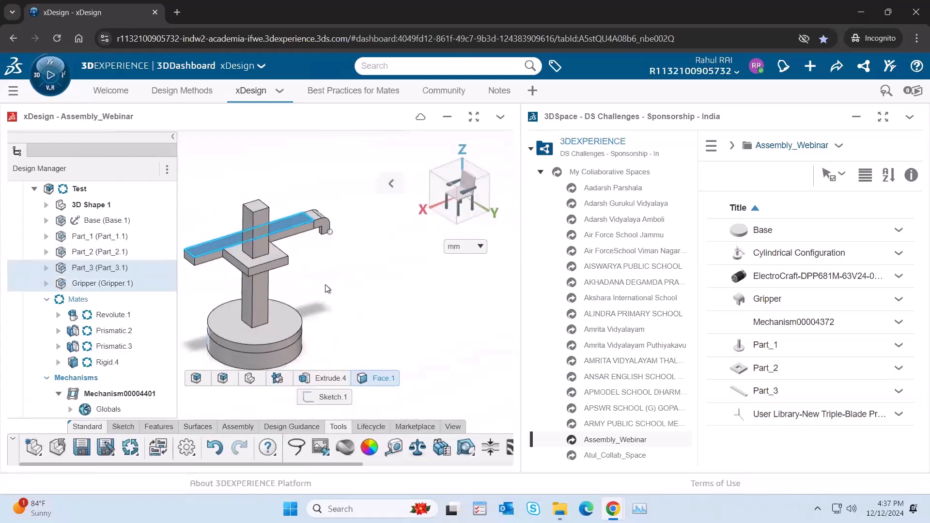
click(275, 269)
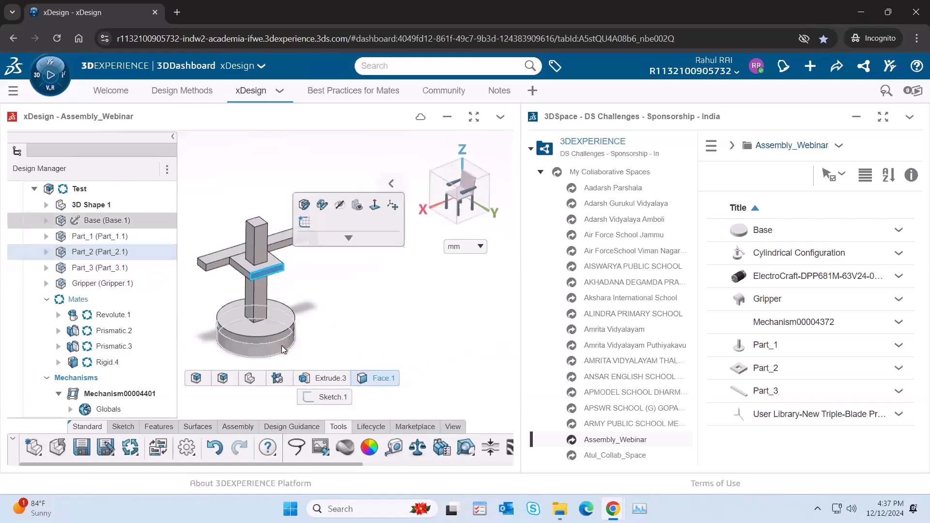
click(284, 349)
click(365, 341)
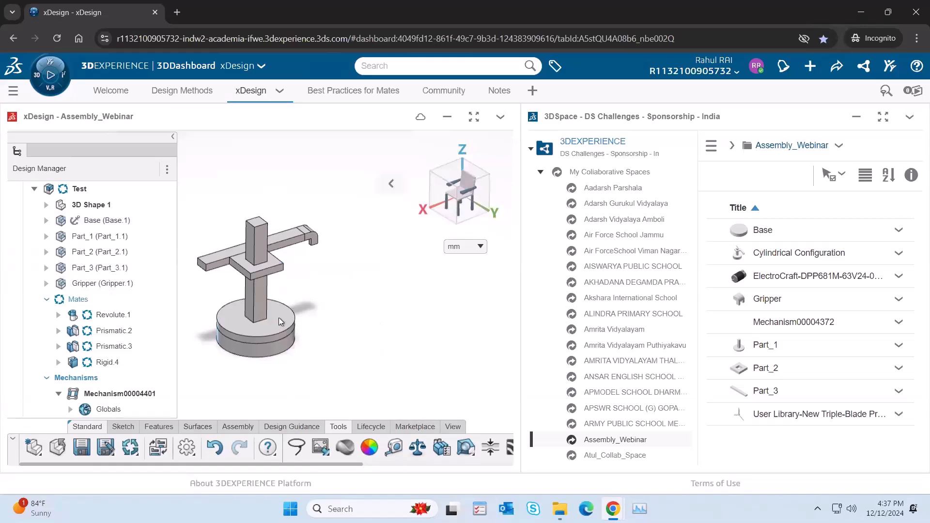
Step: Open the Base part for editing in the context of the Test assembly and show it in isometric view
middle_drag(365, 309, 300, 283)
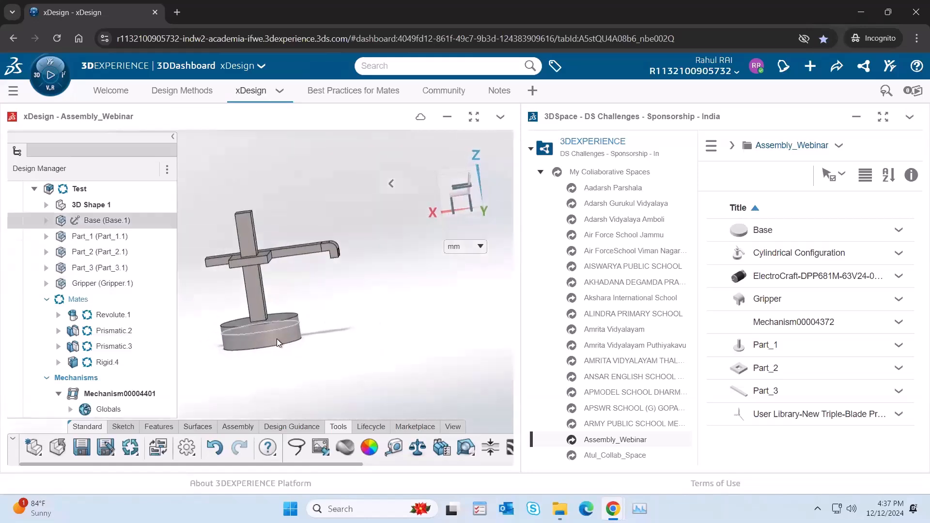
click(292, 328)
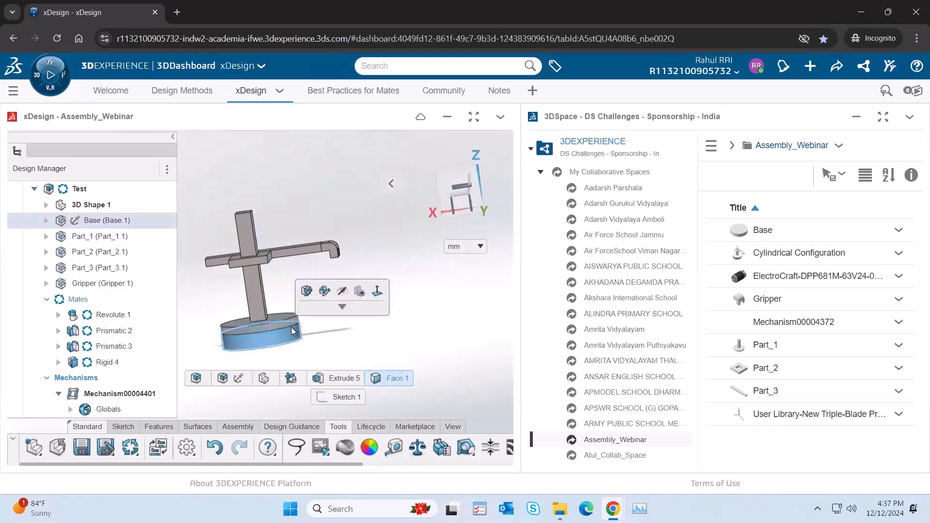
click(308, 291)
mouse_move(388, 176)
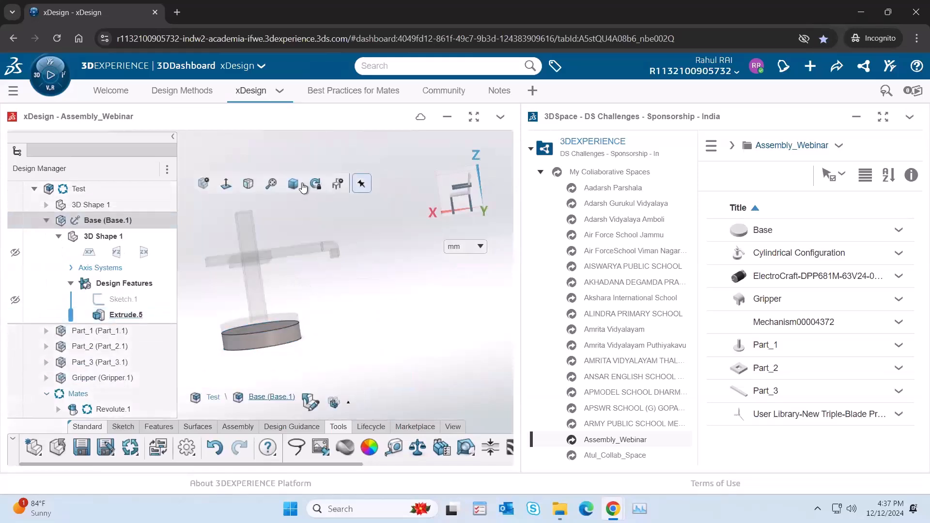
click(299, 186)
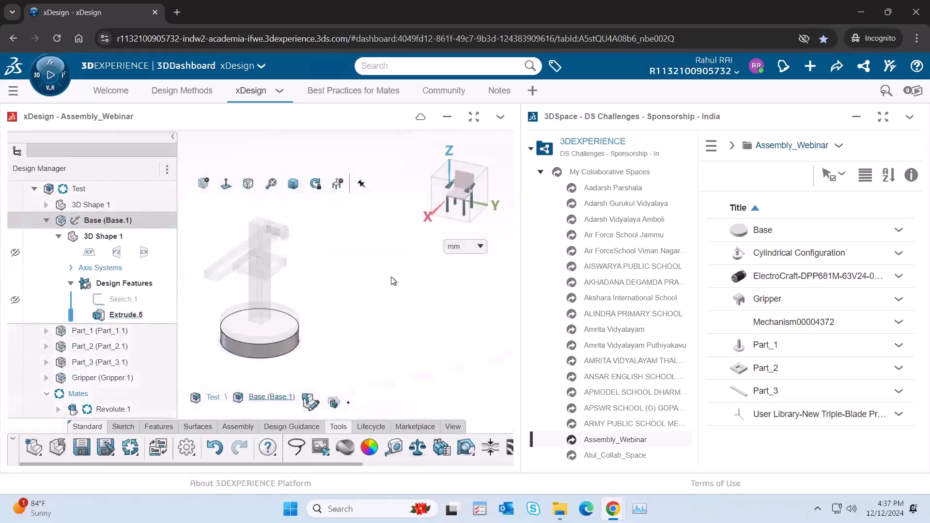
Step: Sketch a center rectangle about 48 by 40 mm on the Base disc's top face, centered on the origin
click(265, 336)
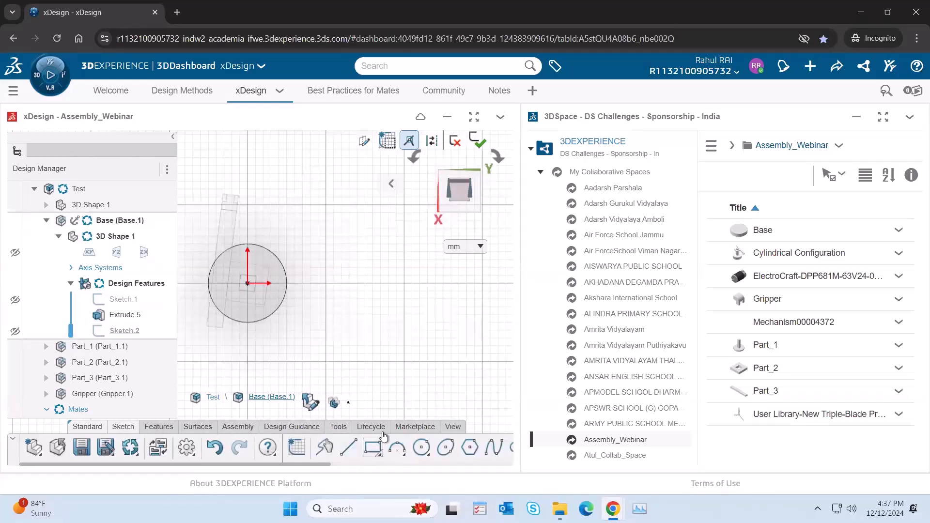
mouse_move(374, 448)
click(404, 361)
click(248, 283)
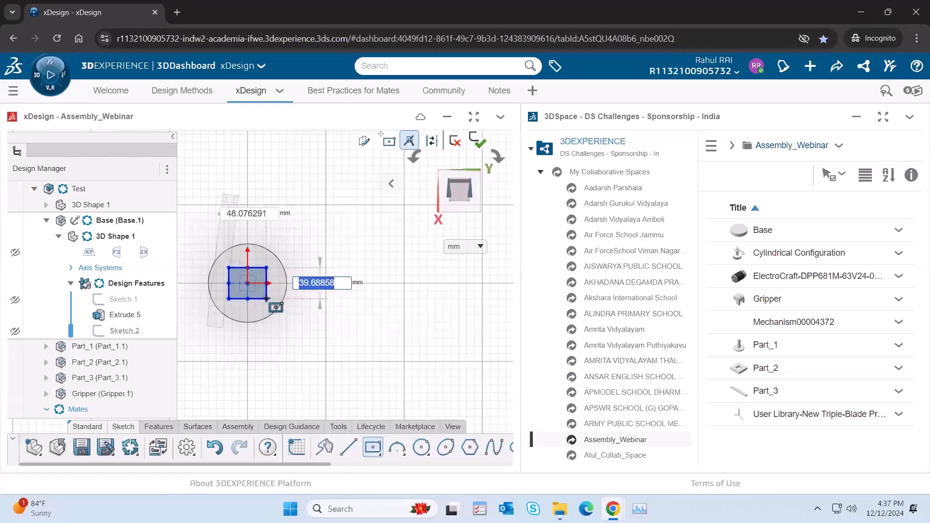
click(267, 299)
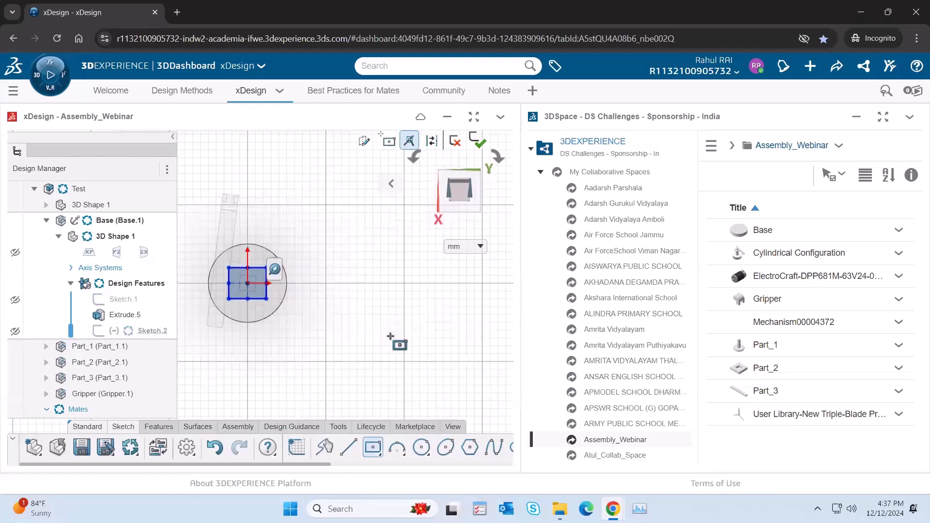
Step: Extrude the rectangle sketch as an added solid with a blind distance of 150 mm
click(158, 427)
click(343, 448)
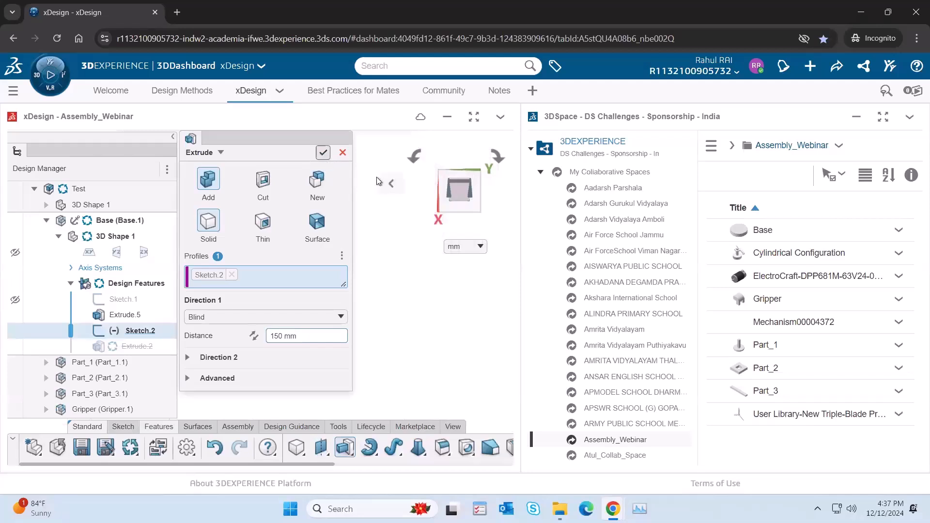
click(322, 154)
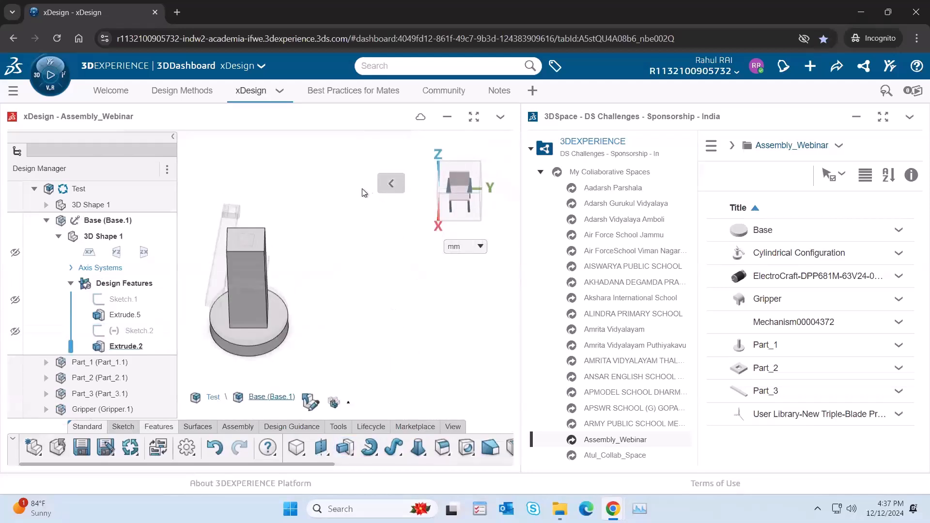
Step: Reopen the column's rectangle sketch and dimension the rectangle's longer side to make it narrower
mouse_move(386, 185)
click(293, 186)
click(271, 185)
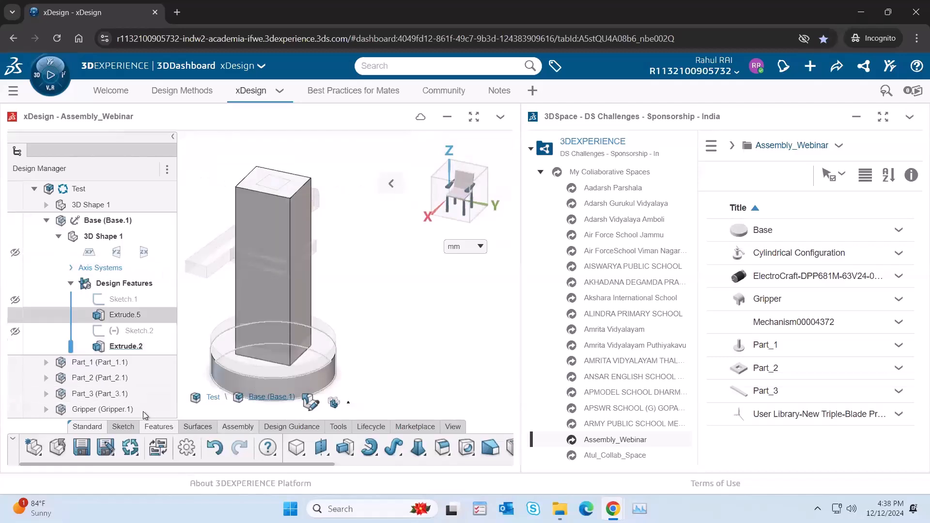
click(137, 330)
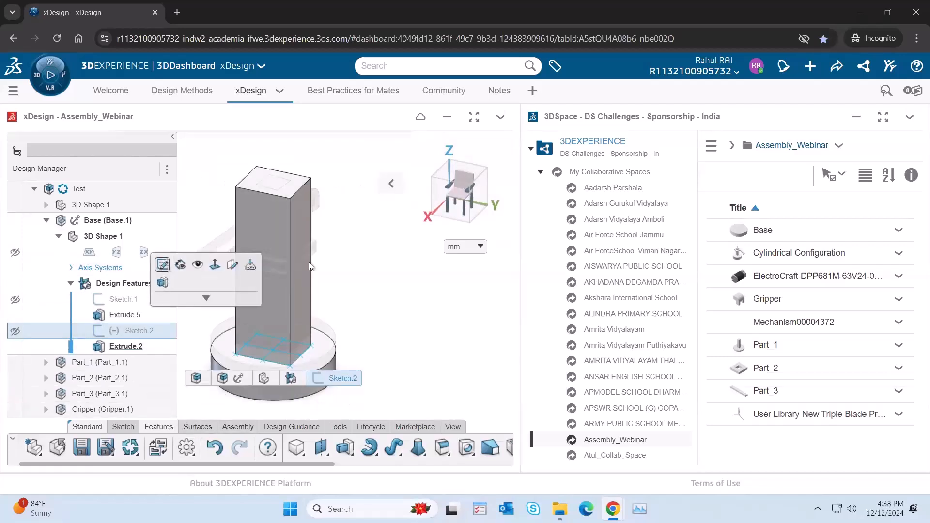
click(164, 264)
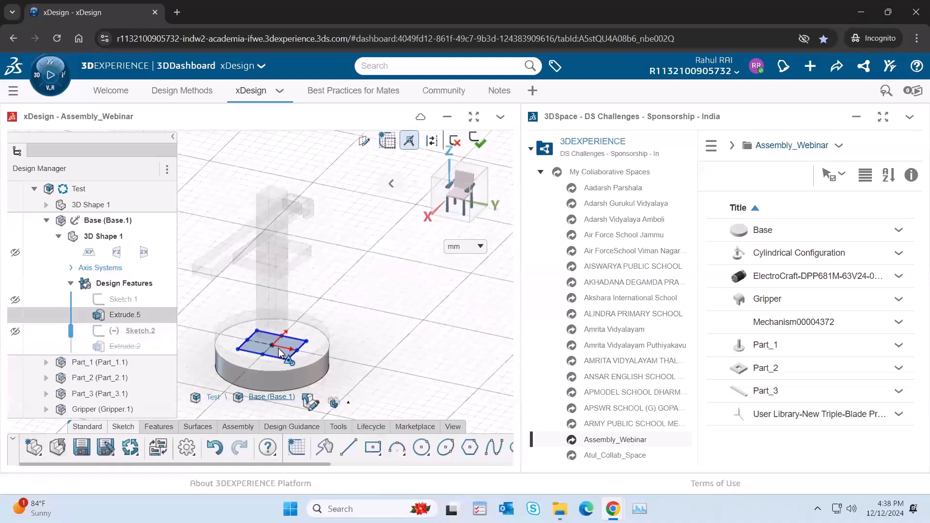
click(275, 351)
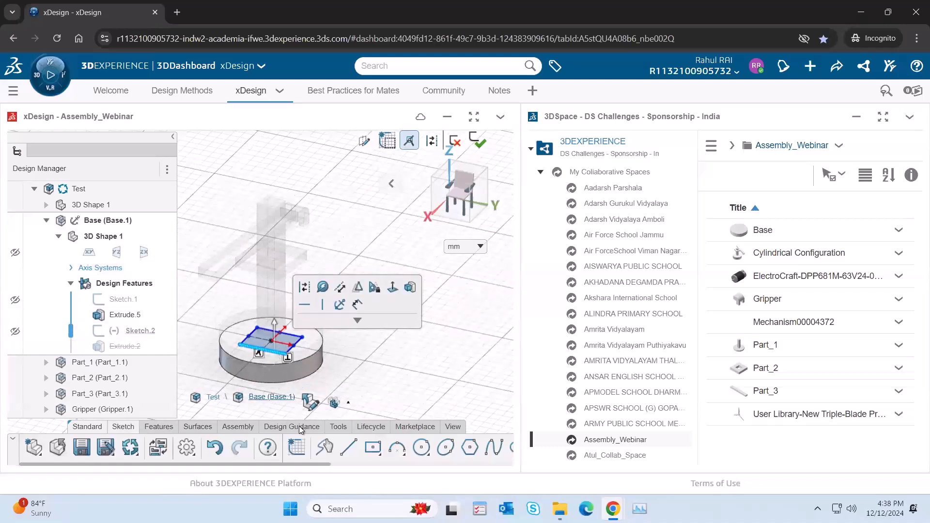
click(357, 304)
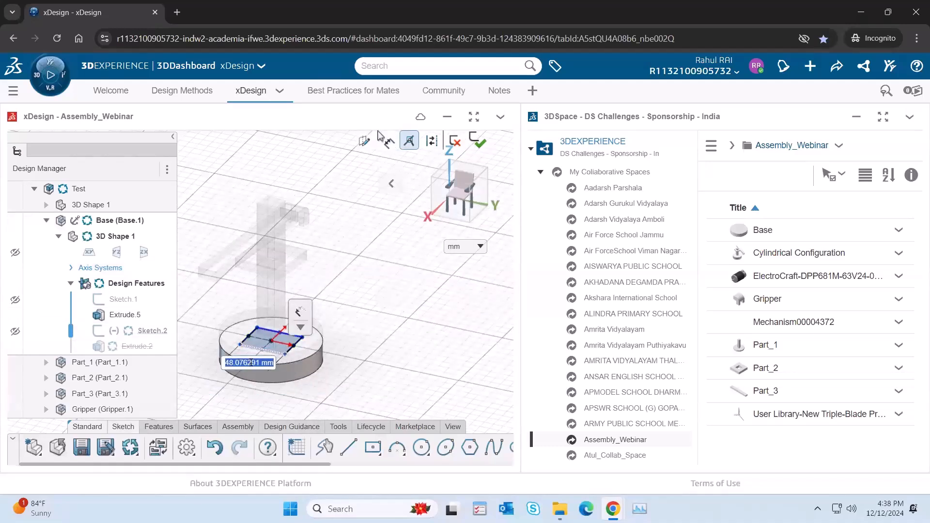
text(5)
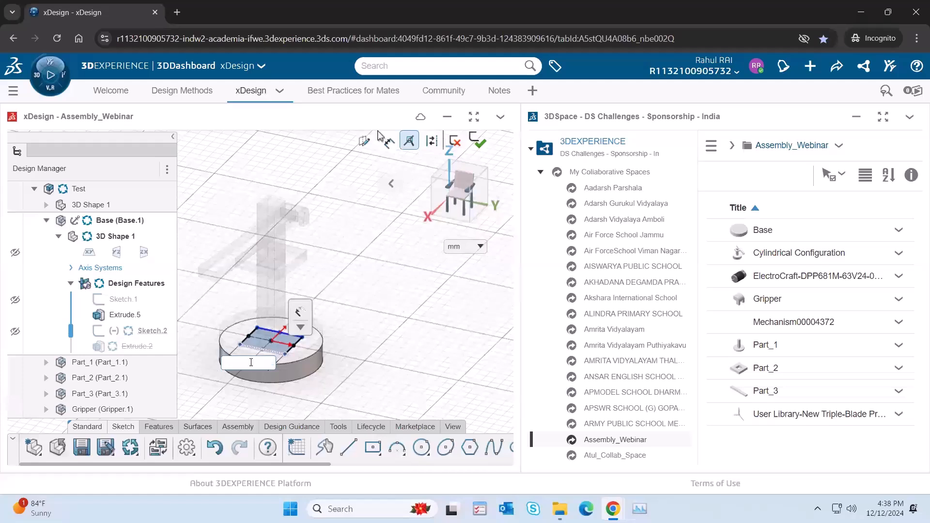
key(Return)
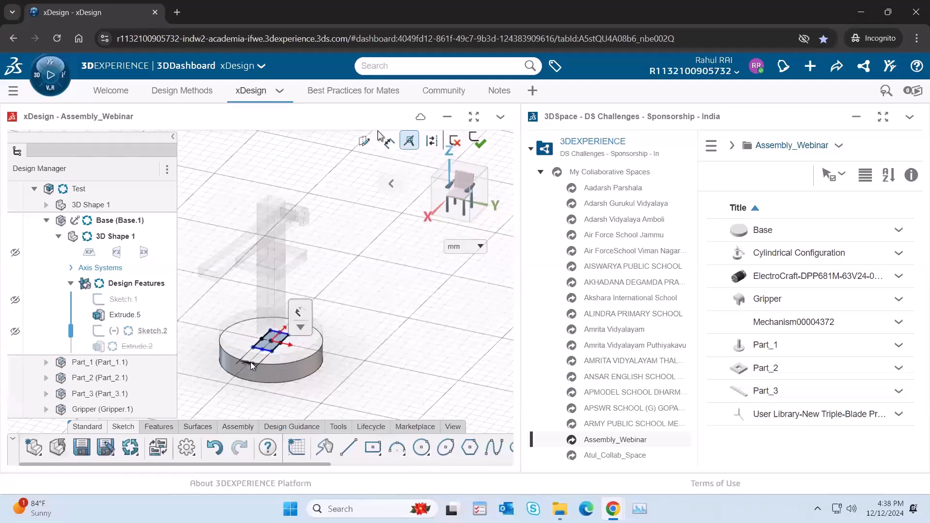
Step: Dimension the rectangle's other side to 20 mm and exit the sketch to update the column
scroll(277, 348, up, 3)
click(274, 347)
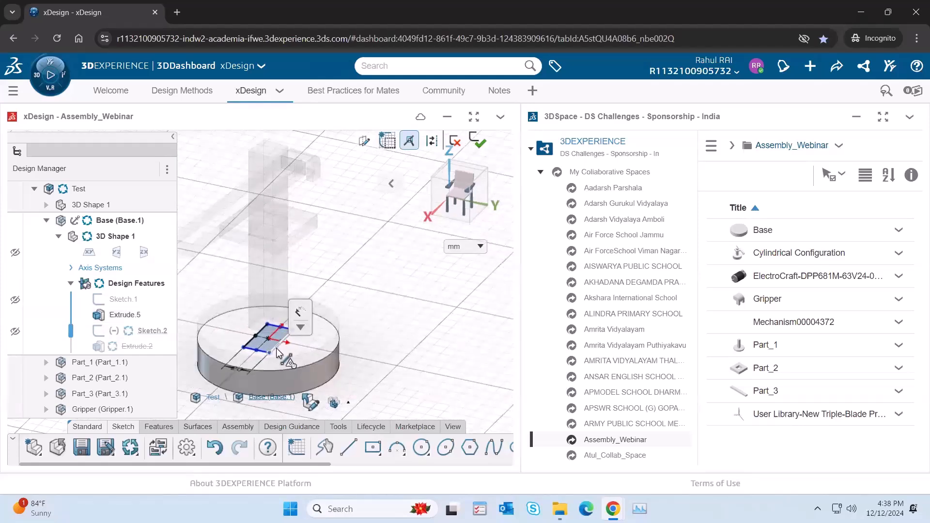
click(319, 351)
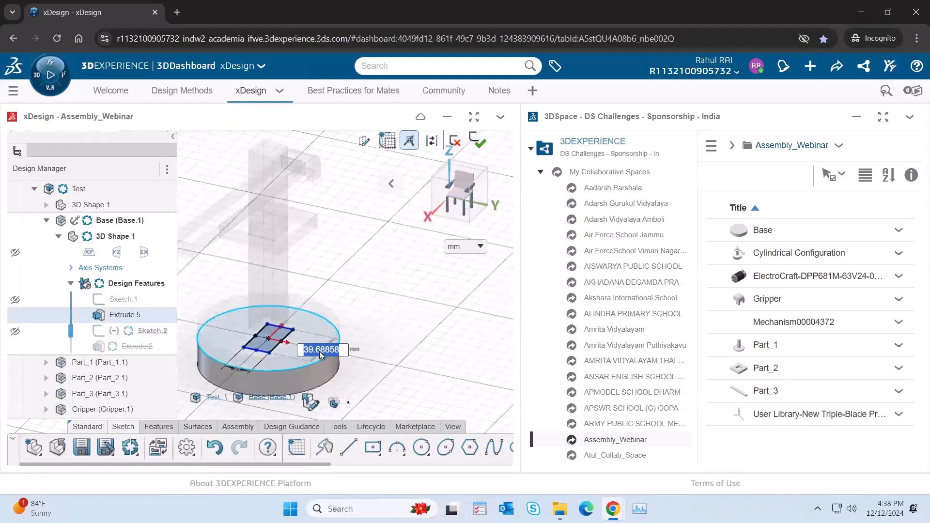
text(20)
key(Return)
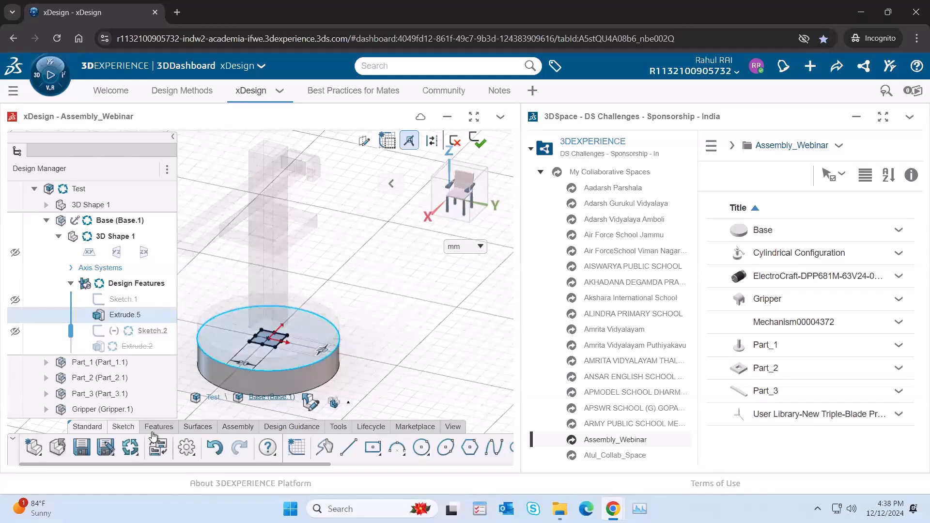
click(476, 140)
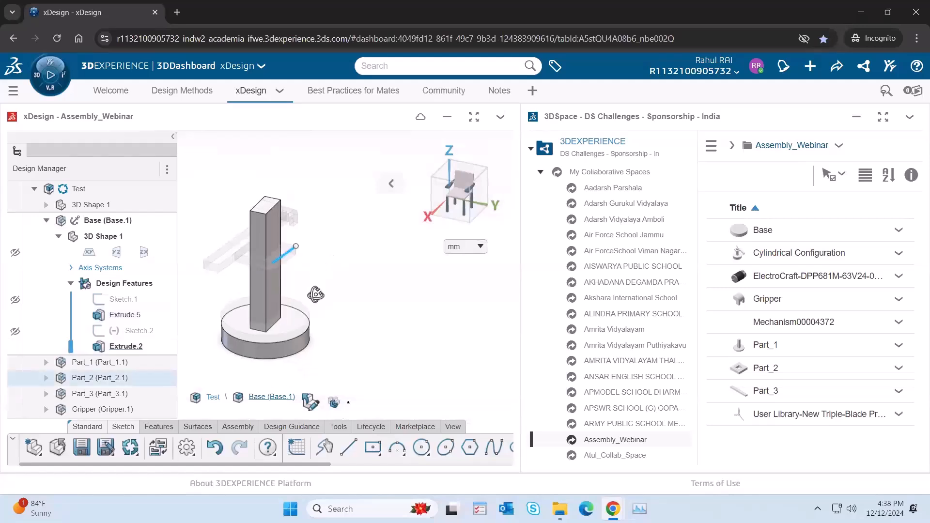
Step: Back in the Test assembly, hide Part_1 and move Part_2 up clear of the Base's new column
double_click(97, 189)
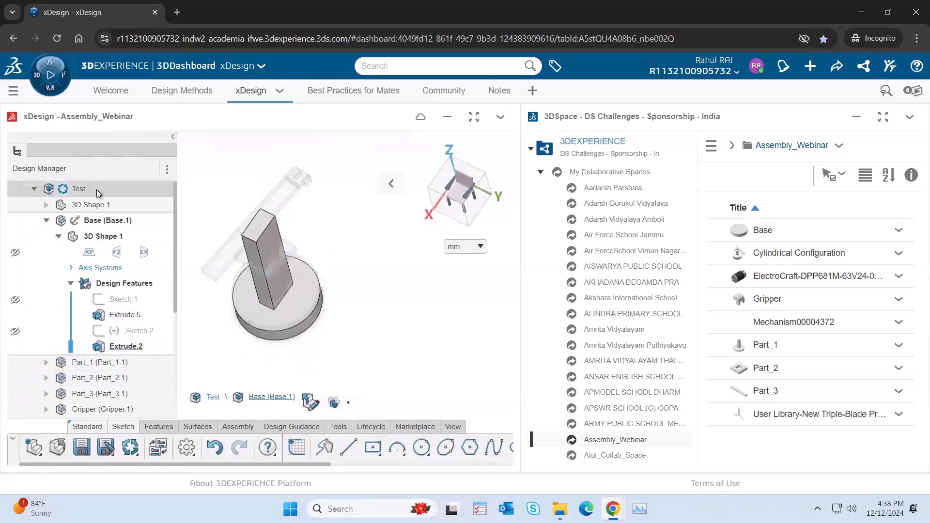
middle_drag(278, 302, 363, 215)
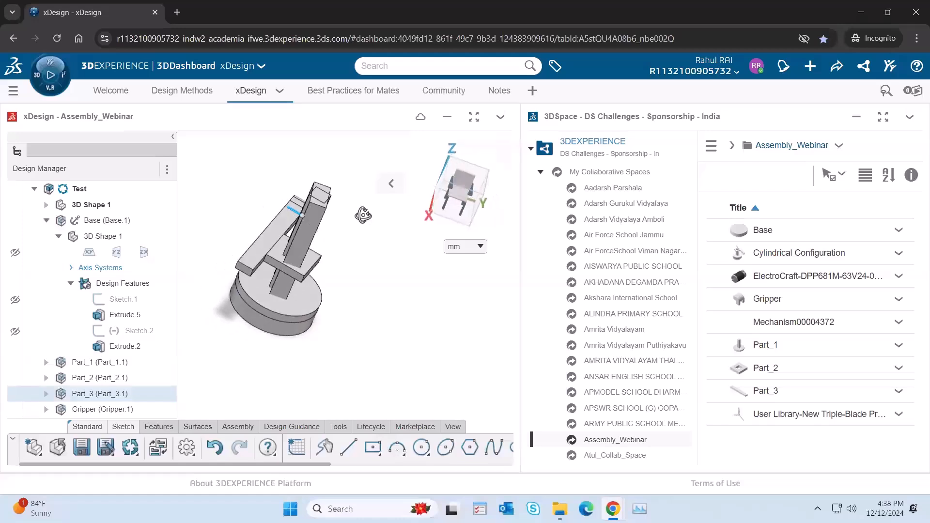
click(91, 365)
click(138, 319)
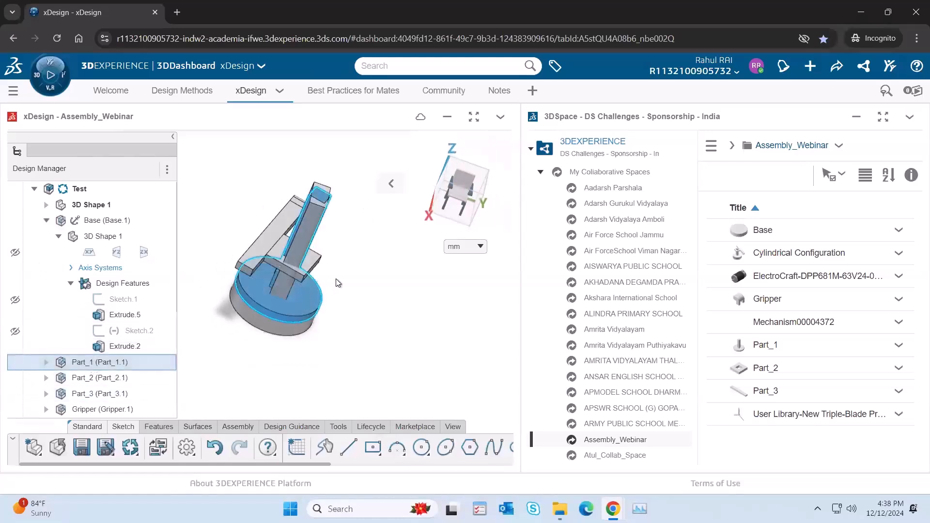
middle_drag(334, 266, 350, 203)
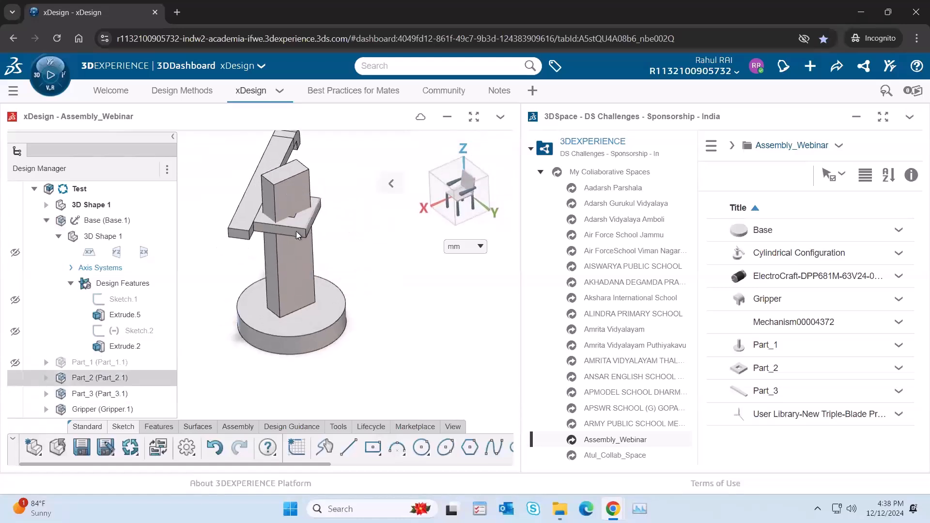
middle_drag(307, 182, 298, 190)
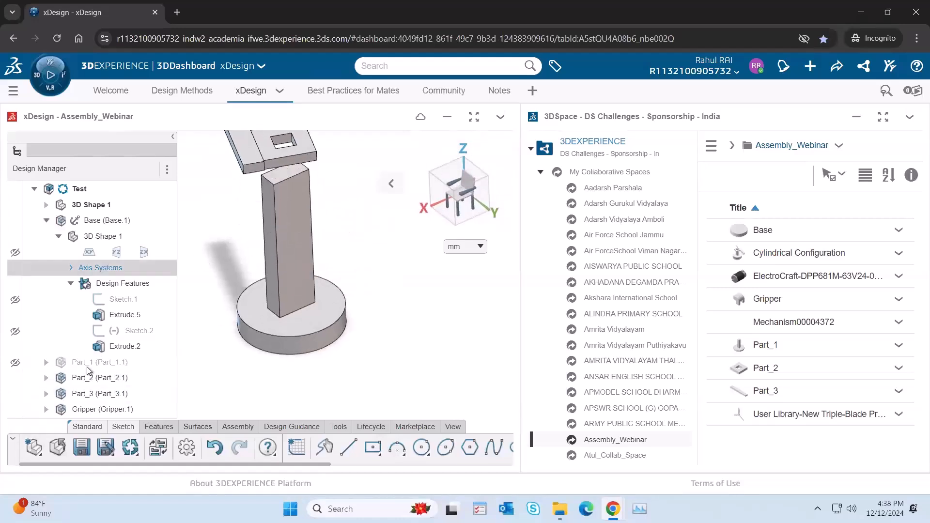
Step: Show the xDesign app in full screen and deactivate both coincident mates inside Prismatic.2
scroll(82, 334, down, 4)
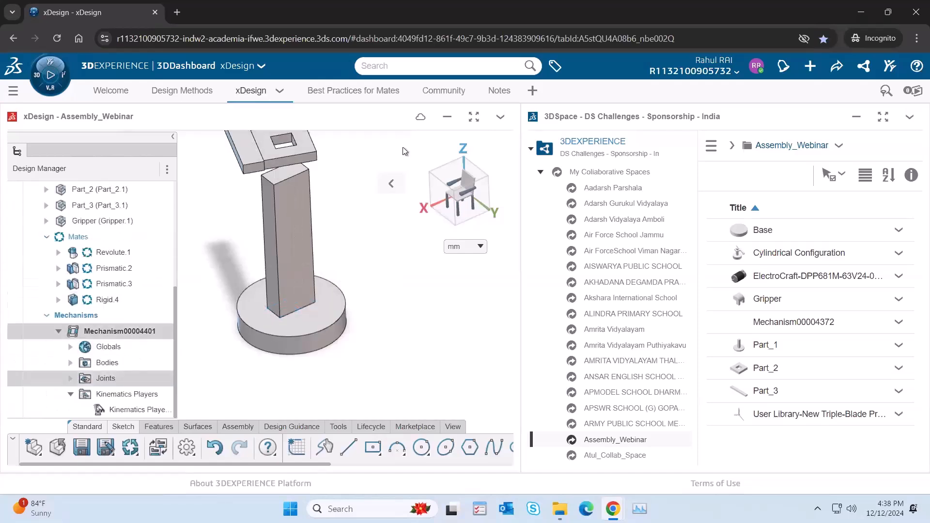
click(469, 122)
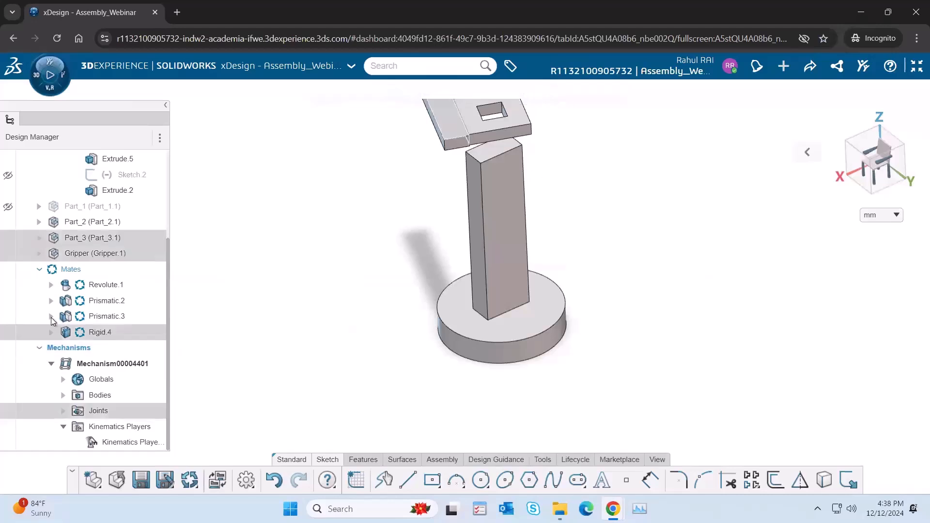
click(51, 316)
click(52, 317)
click(51, 285)
click(51, 285)
click(51, 300)
click(110, 317)
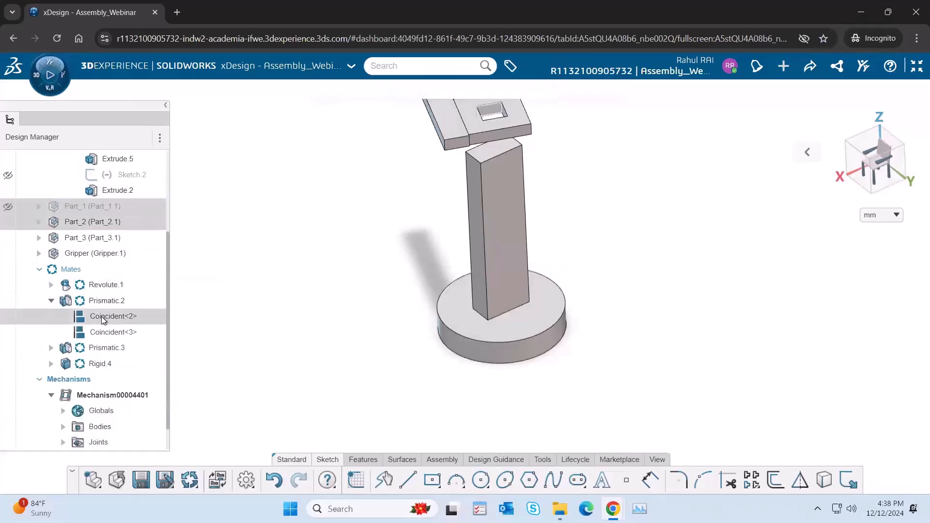
click(111, 333)
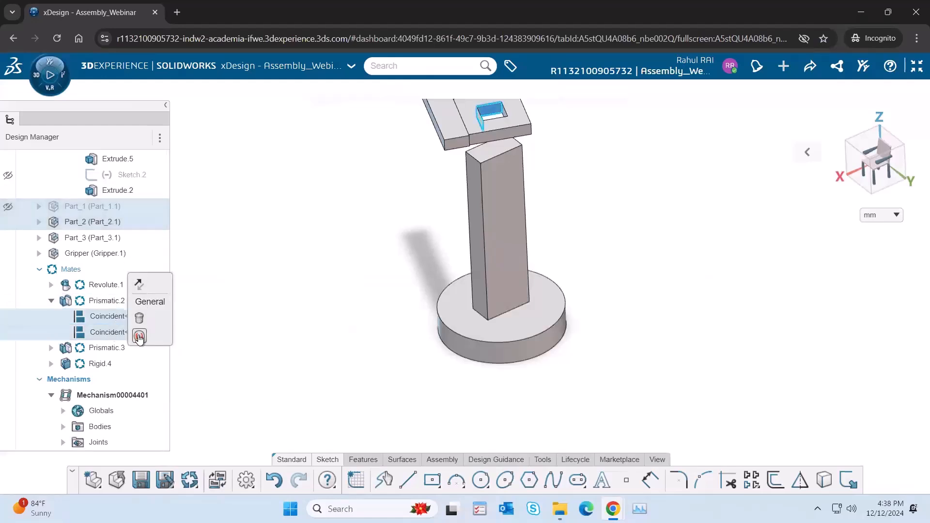
click(139, 336)
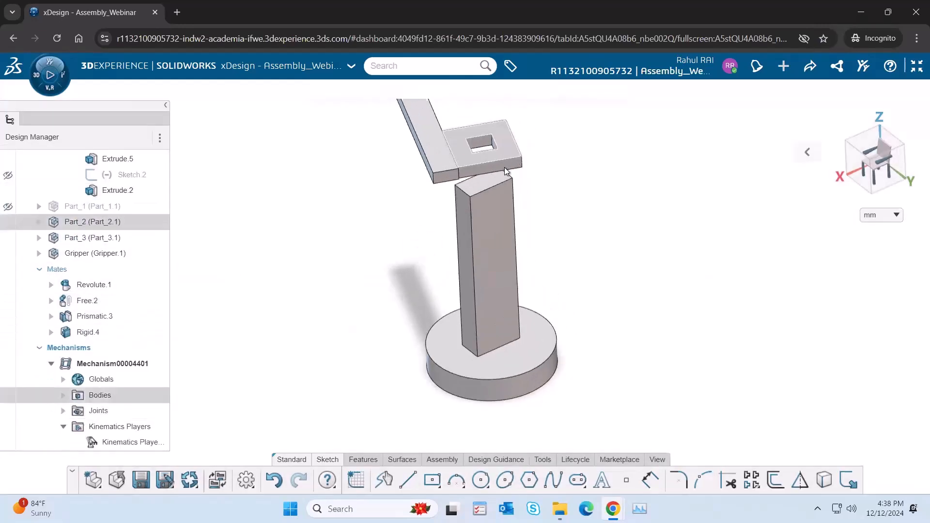
Step: Measure the lengths of two adjacent edges of the square hole in Part_2, clearing the first selections in between
click(543, 459)
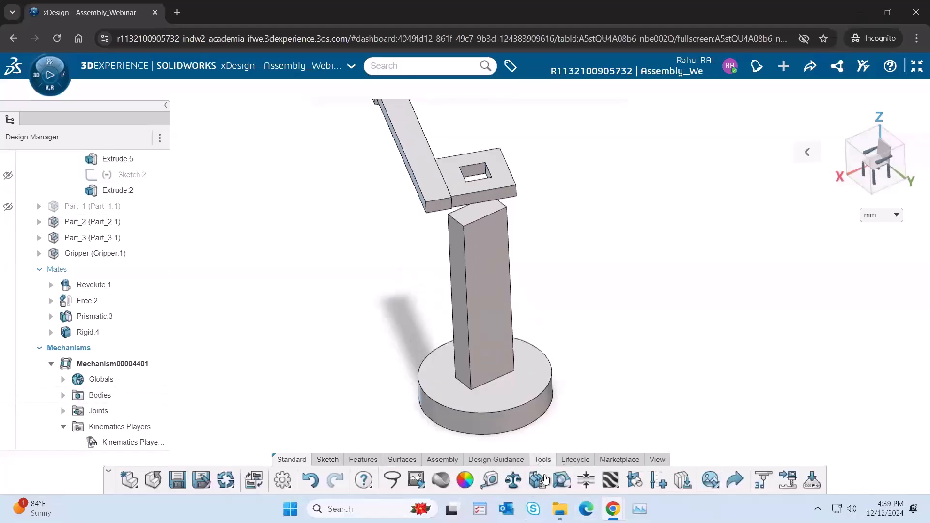
click(489, 479)
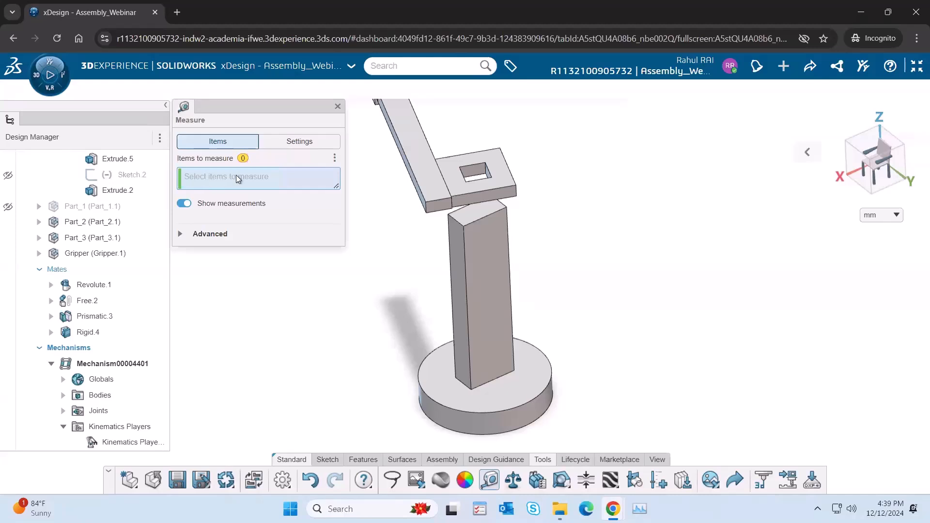
click(479, 169)
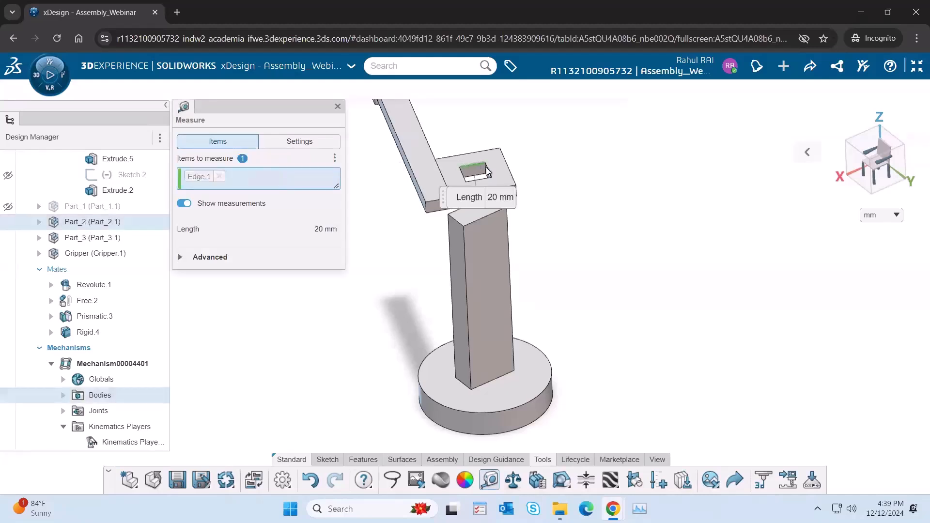
click(491, 175)
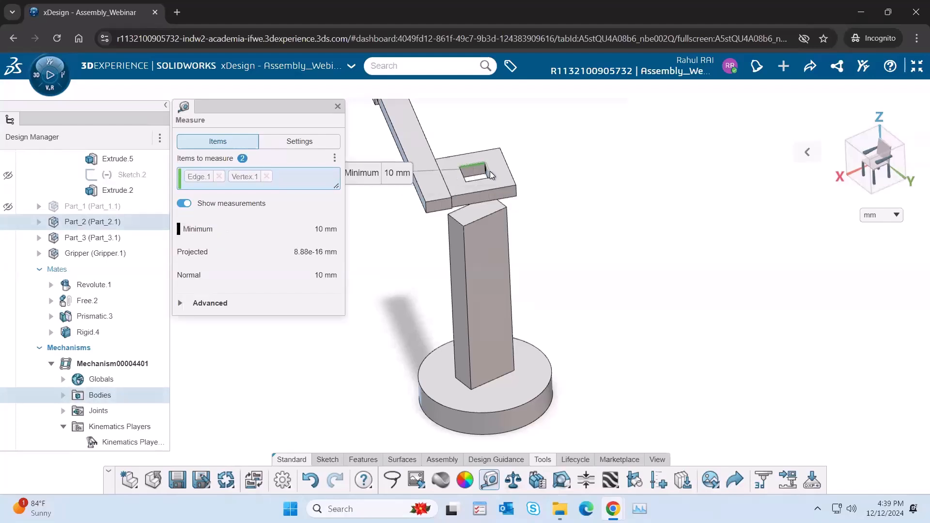
click(490, 175)
click(310, 177)
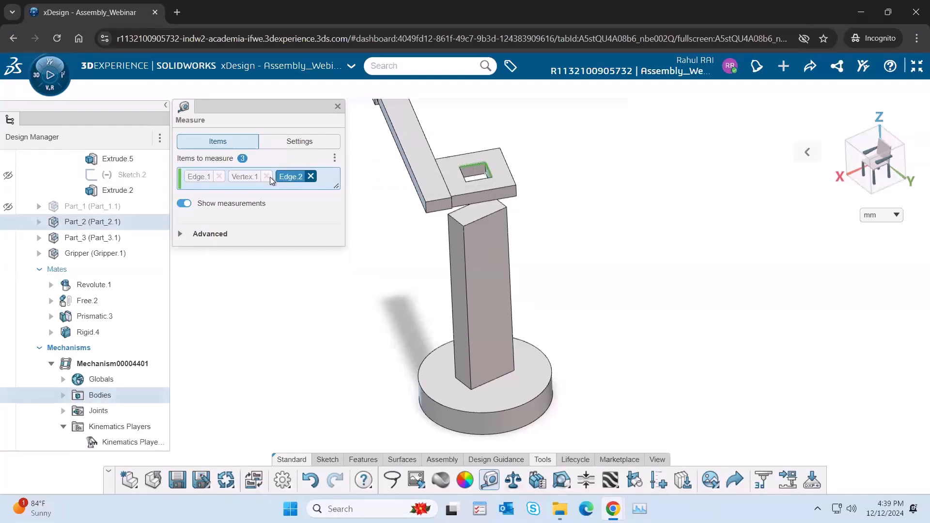
click(267, 176)
click(221, 176)
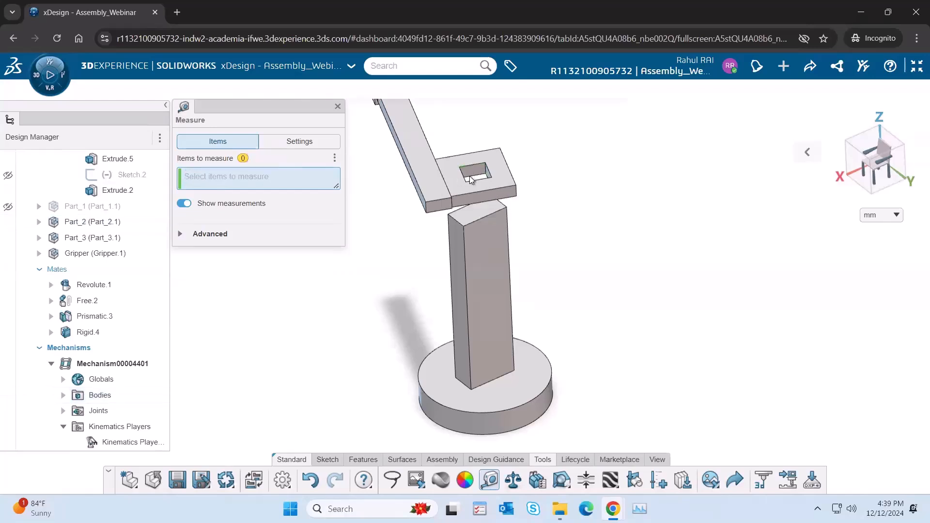
click(492, 176)
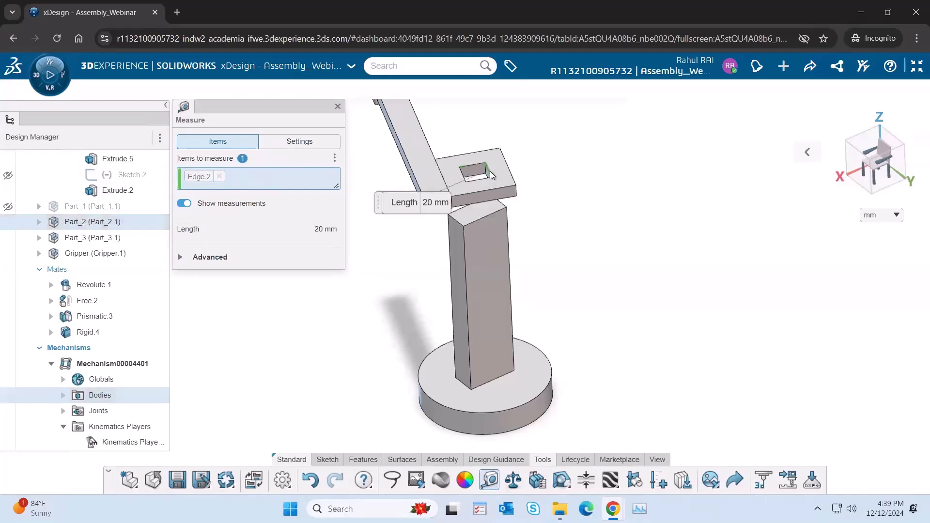
key(Escape)
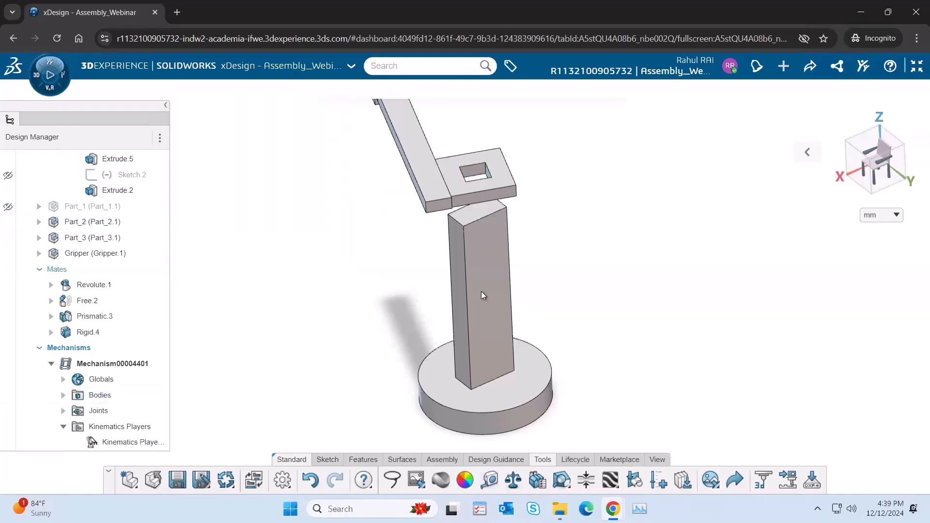
Step: Reopen the sketch of the Base's column and try to dimension the rectangle's longer side to 20 mm
click(491, 278)
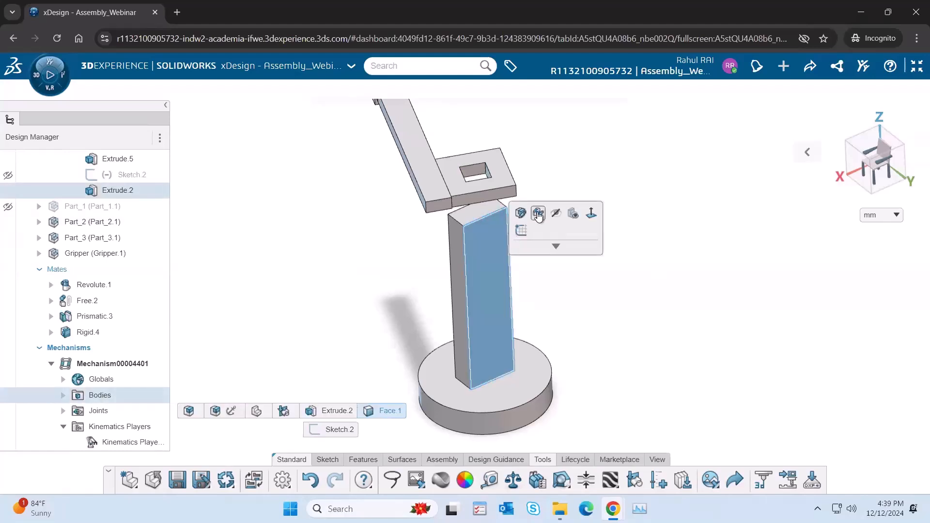
click(537, 214)
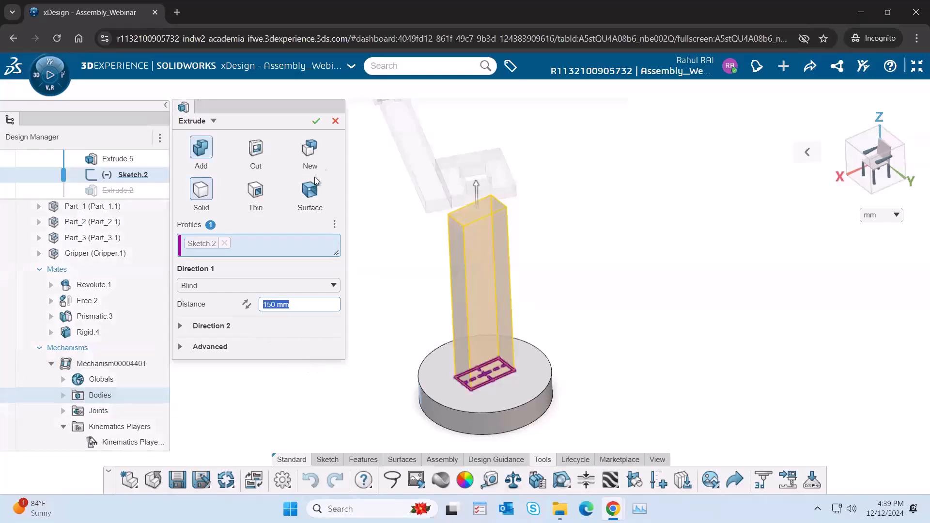
click(335, 121)
click(135, 175)
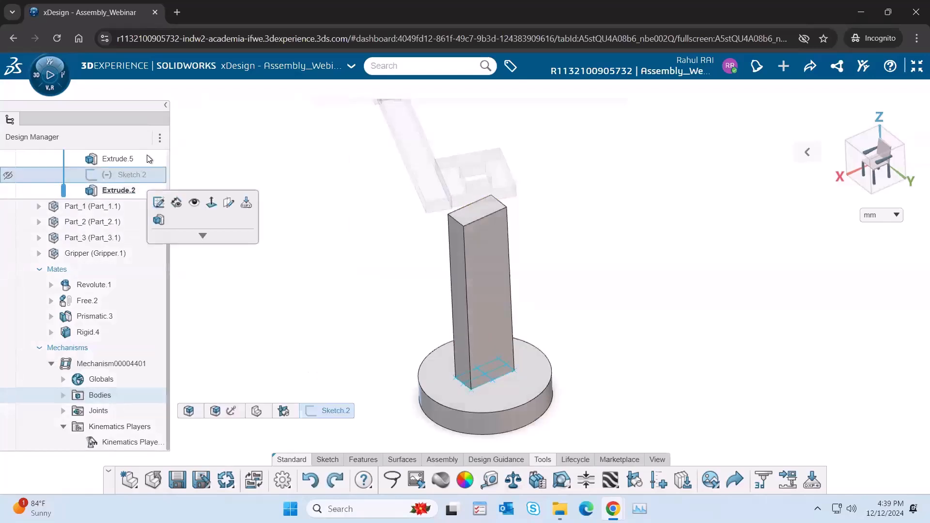
click(160, 204)
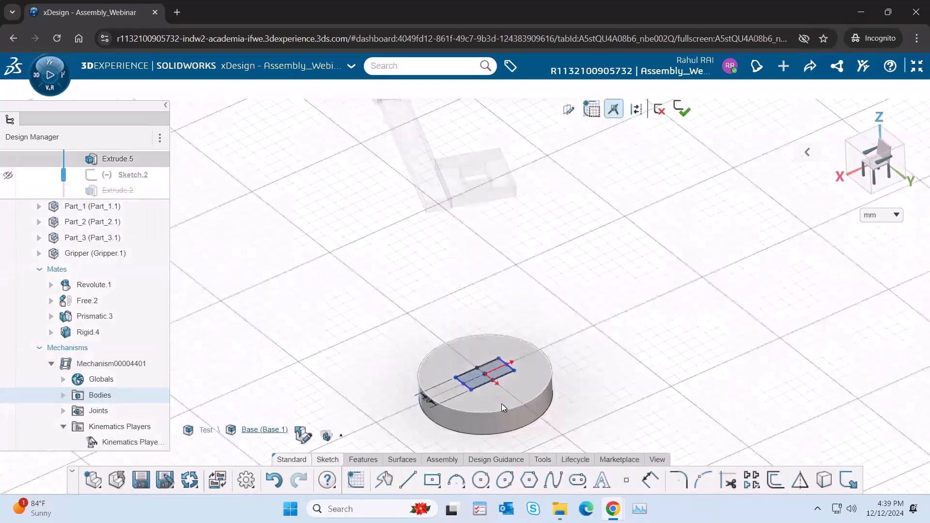
scroll(493, 395, up, 4)
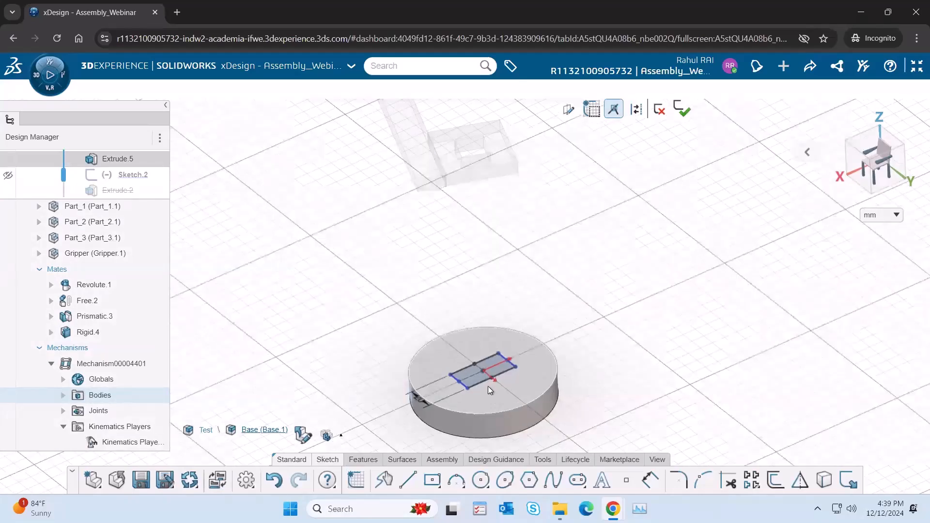
click(469, 370)
click(519, 387)
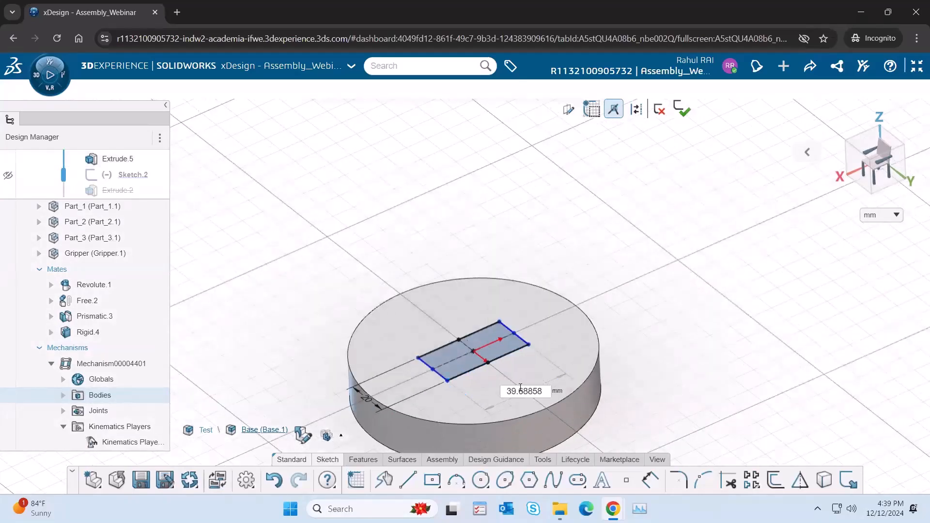
text(20)
key(Return)
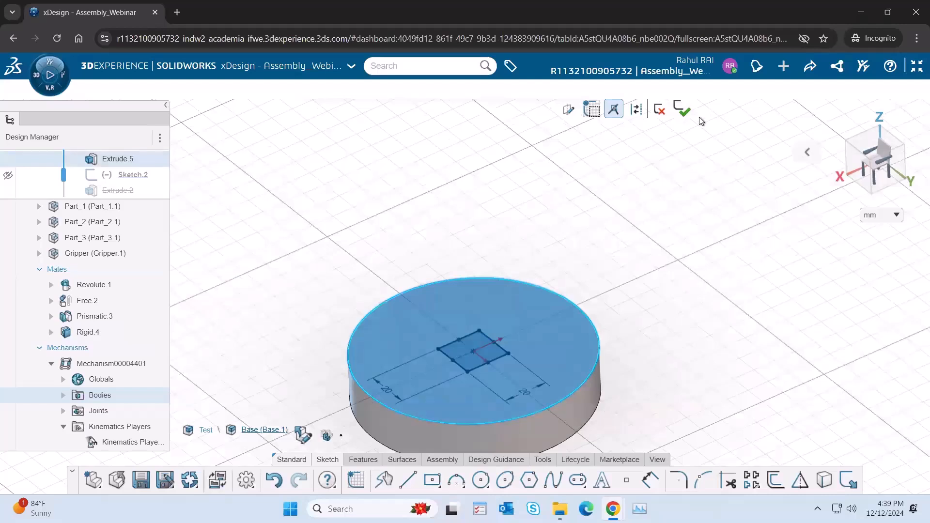
click(684, 110)
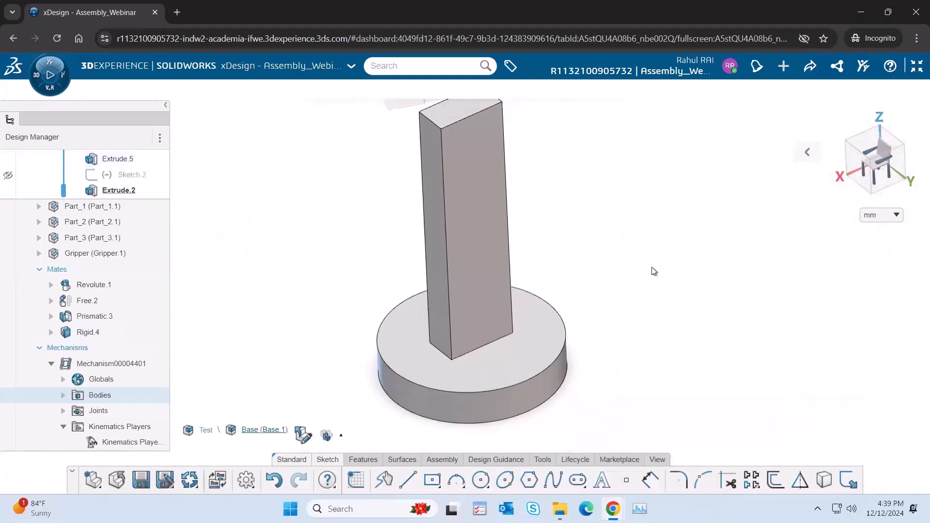
Step: Reconfirm the column's extrusion and try again to set the longer side of its sketch rectangle to 20 mm
click(119, 190)
click(150, 144)
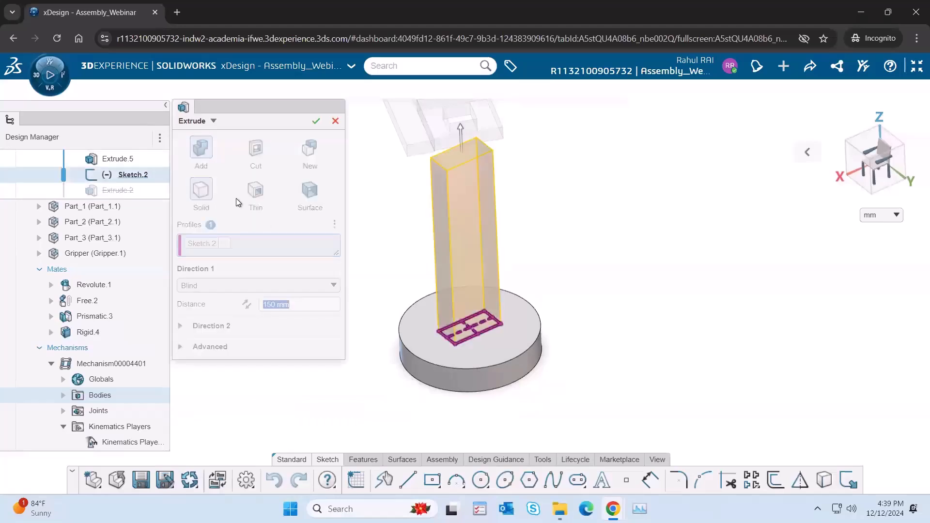
click(316, 121)
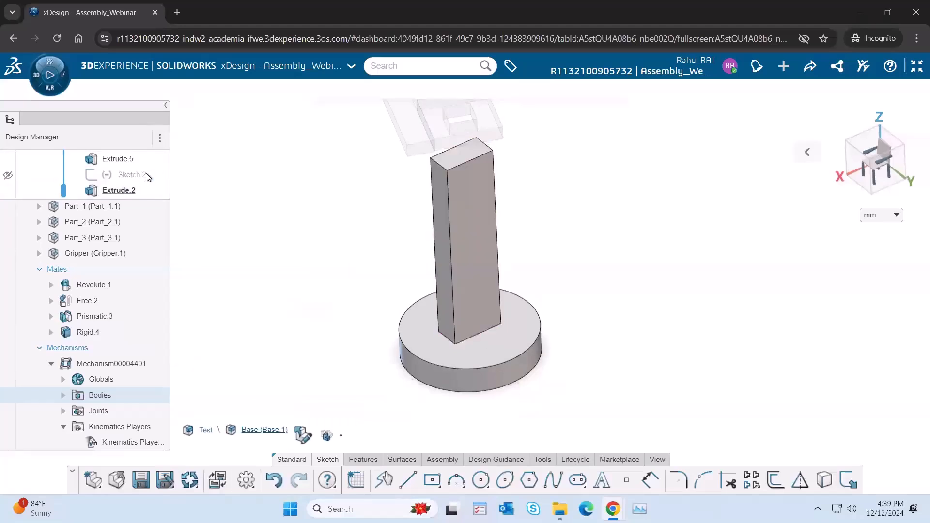
click(173, 201)
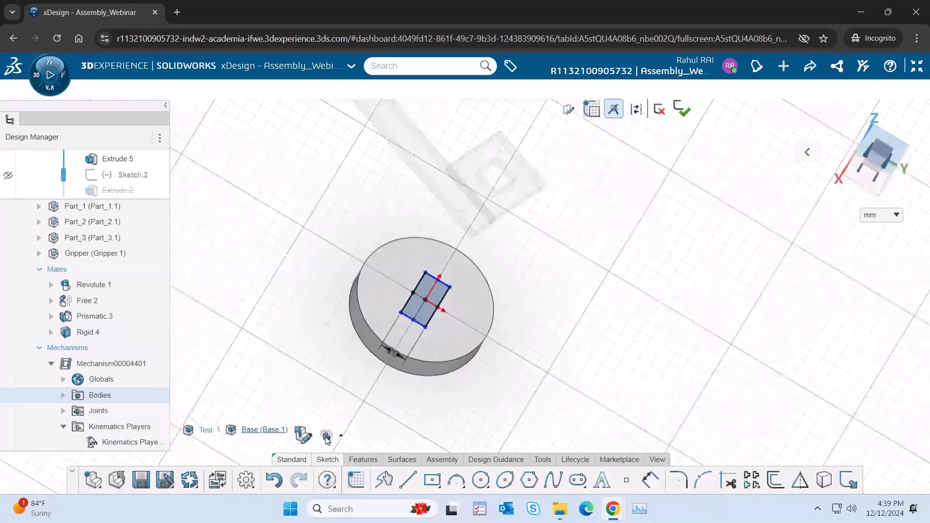
click(445, 298)
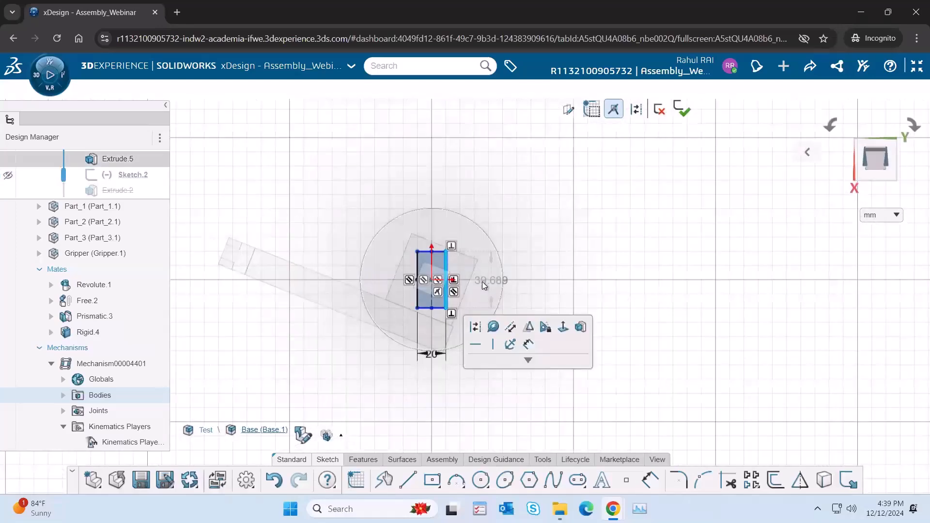
click(488, 281)
text(20)
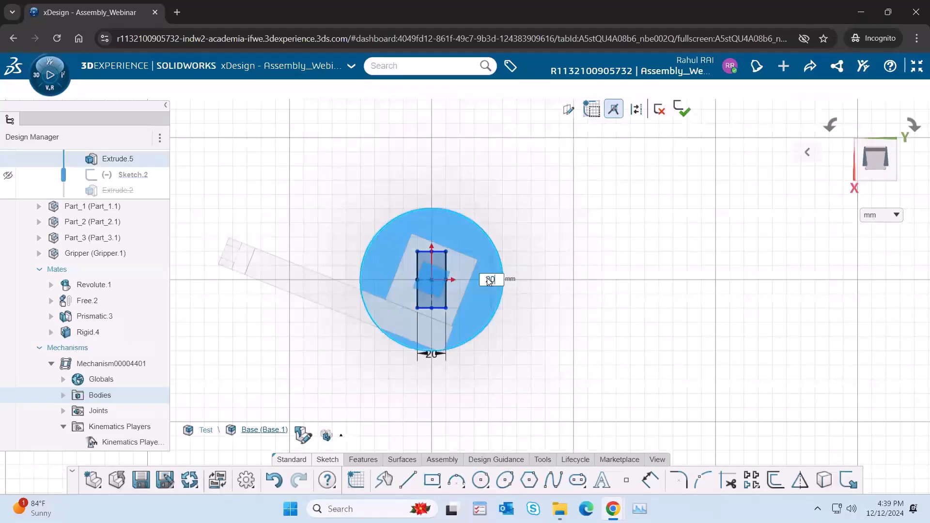
key(Return)
click(681, 111)
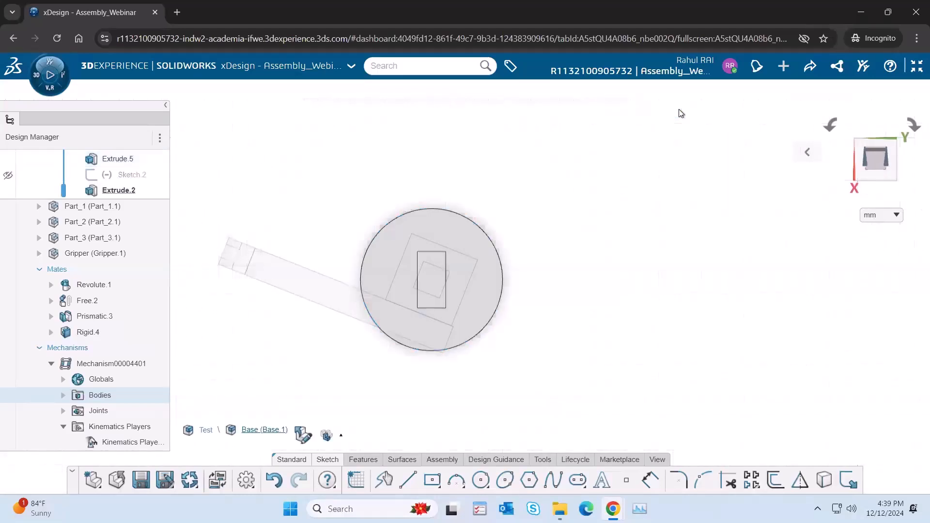
Step: Delete the column's extrusion and its rectangle sketch from the Base
click(110, 190)
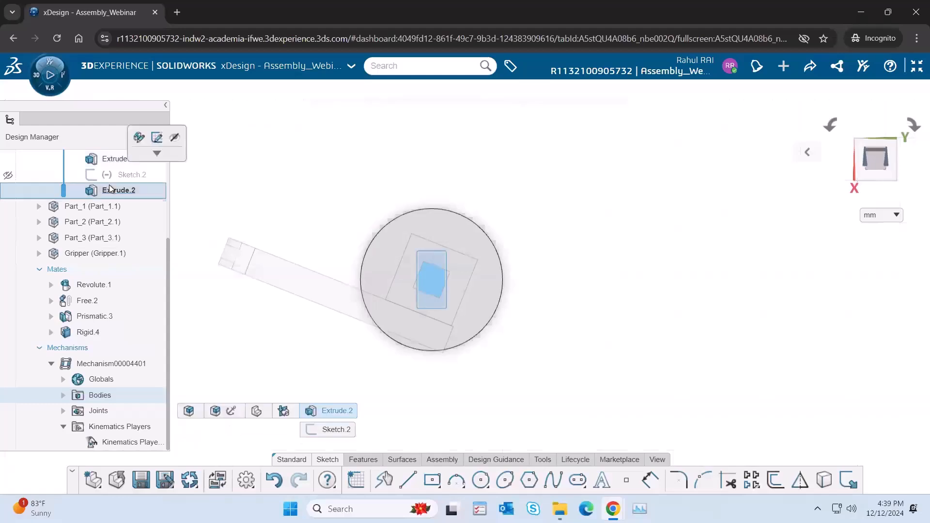
key(Delete)
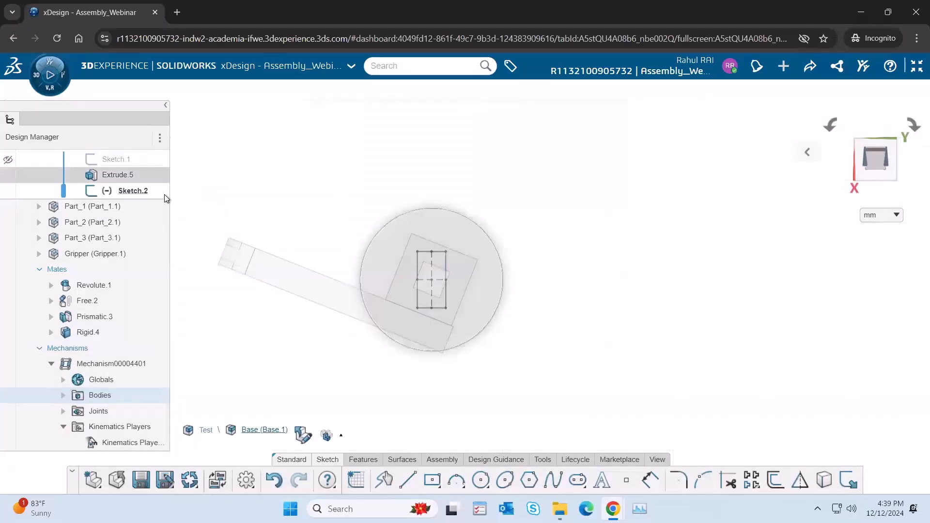
click(131, 191)
key(Delete)
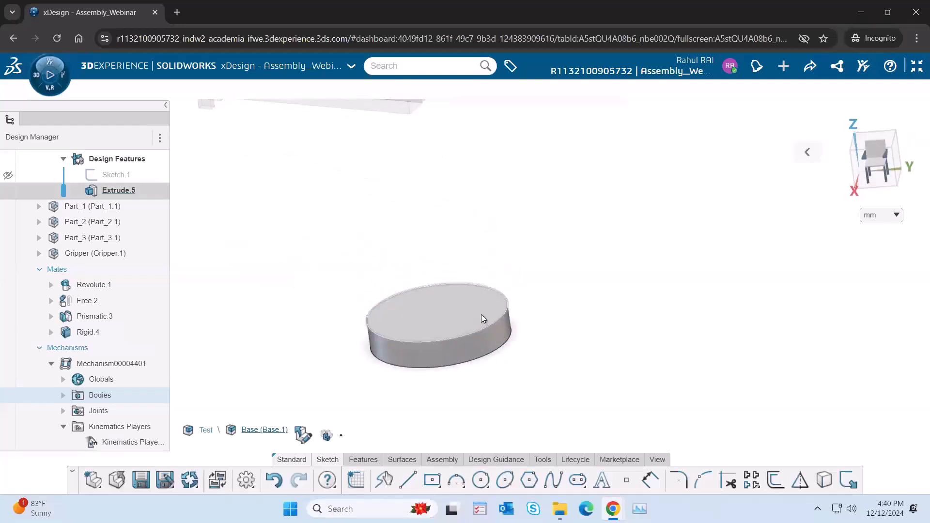
Step: Sketch a 20 by 20 mm centre rectangle at the origin on the upper face of the Base's disc
click(481, 315)
click(512, 269)
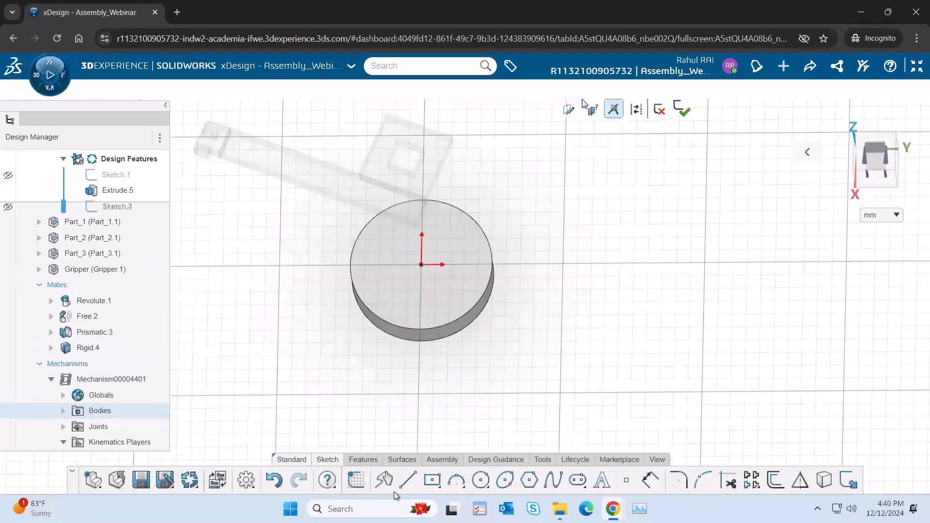
click(432, 479)
click(418, 282)
click(432, 296)
text(20)
key(Tab)
text(20)
key(Return)
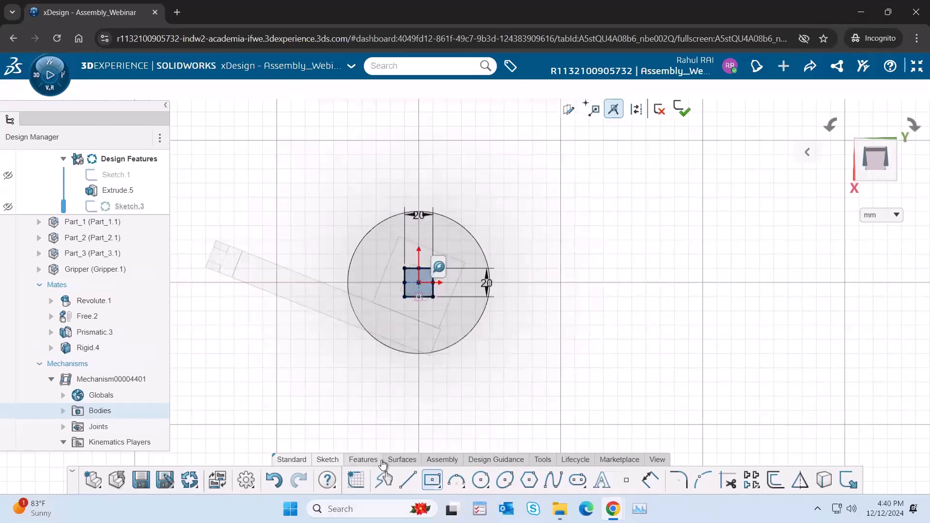
Step: Extrude the square profile 150 mm upward from the Base's disc as an added solid column
click(364, 460)
click(409, 479)
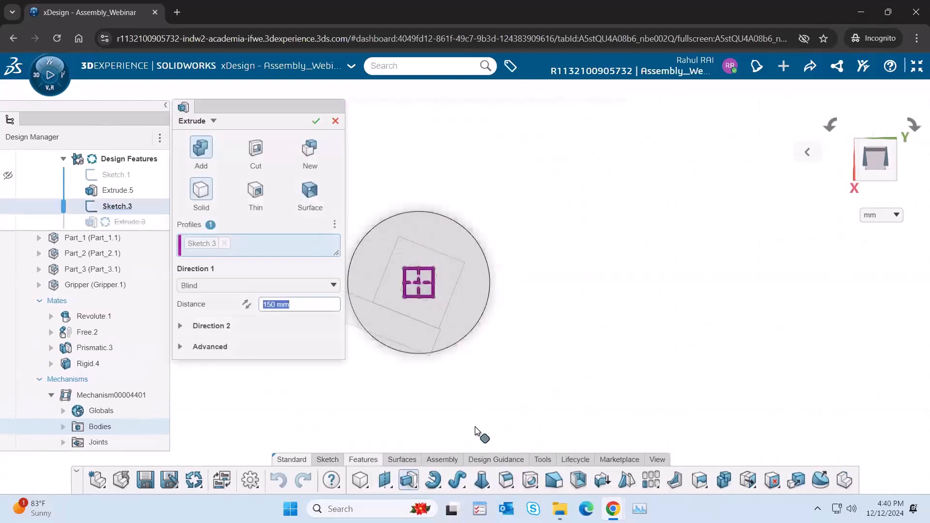
click(316, 123)
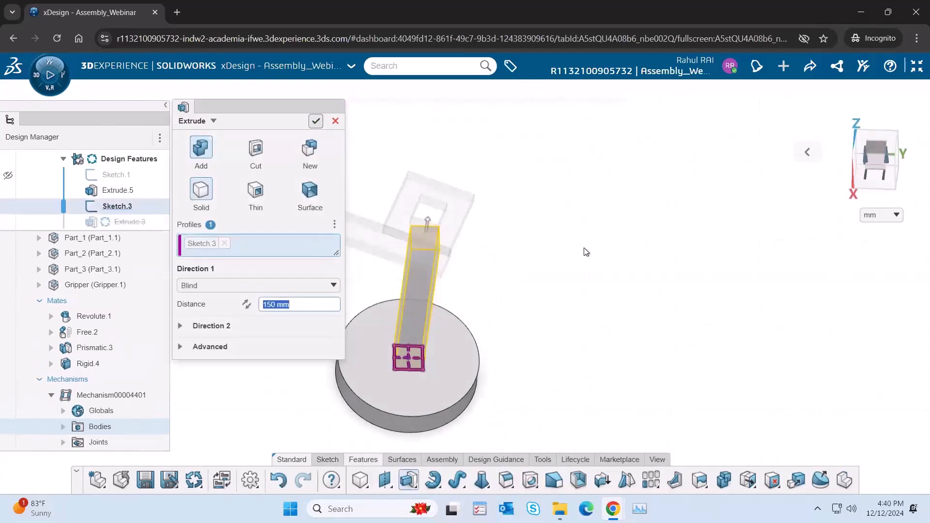
click(807, 151)
click(708, 152)
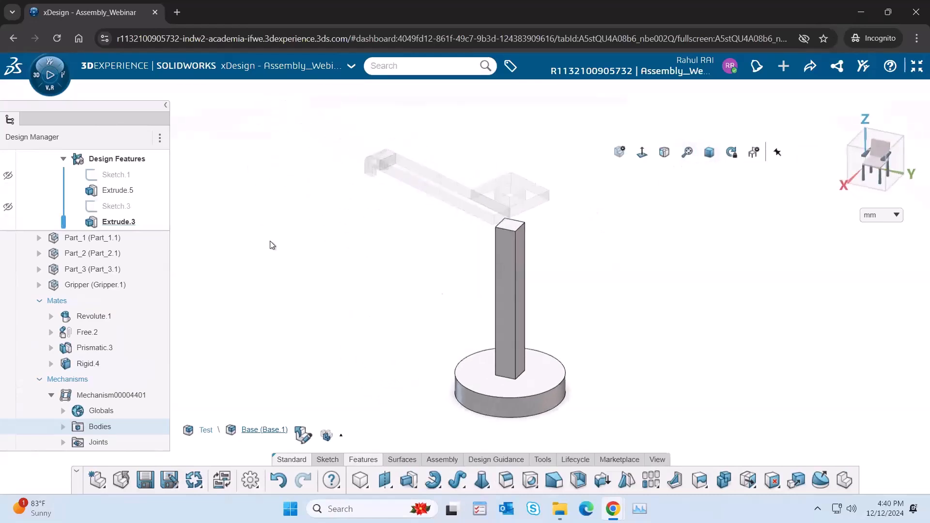
Step: Leave the Base's in-context editing and make the Test assembly active again
scroll(131, 222, up, 1)
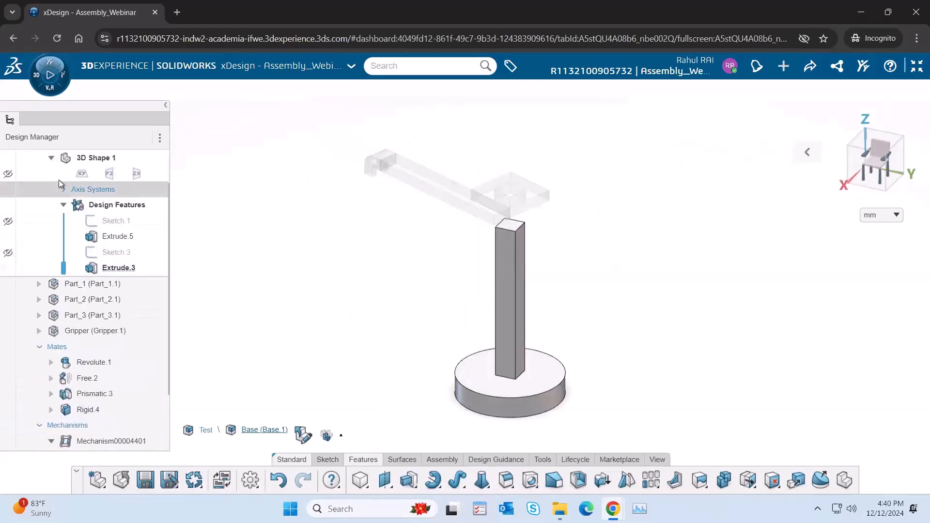
scroll(51, 180, up, 1)
click(117, 154)
click(570, 194)
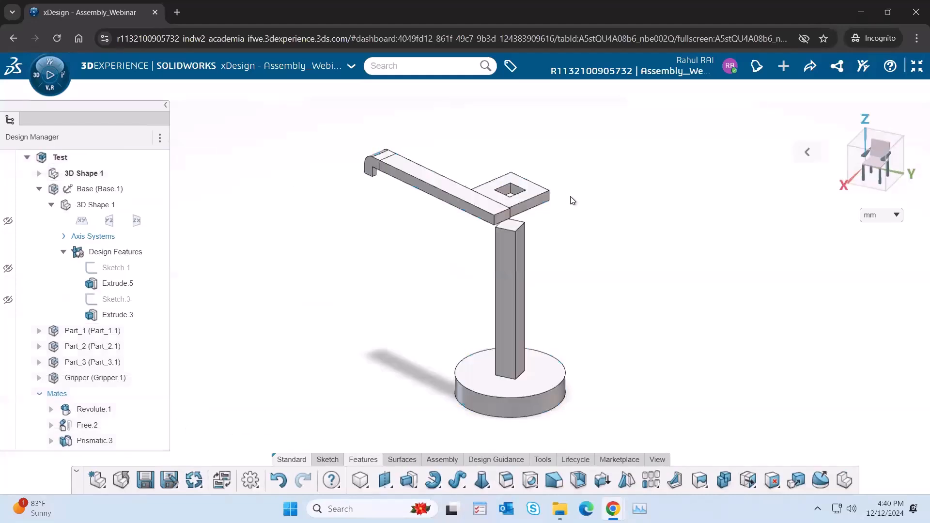
Step: Mate one inner face of Part_2's square hole coincident with the matching side face of the Base's column
middle_drag(548, 230, 547, 177)
scroll(519, 193, up, 2)
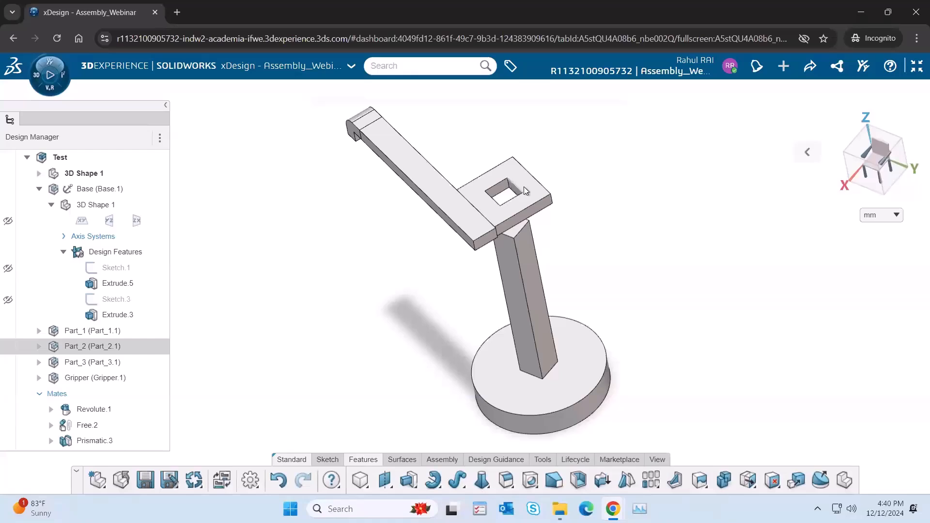
scroll(523, 192, up, 2)
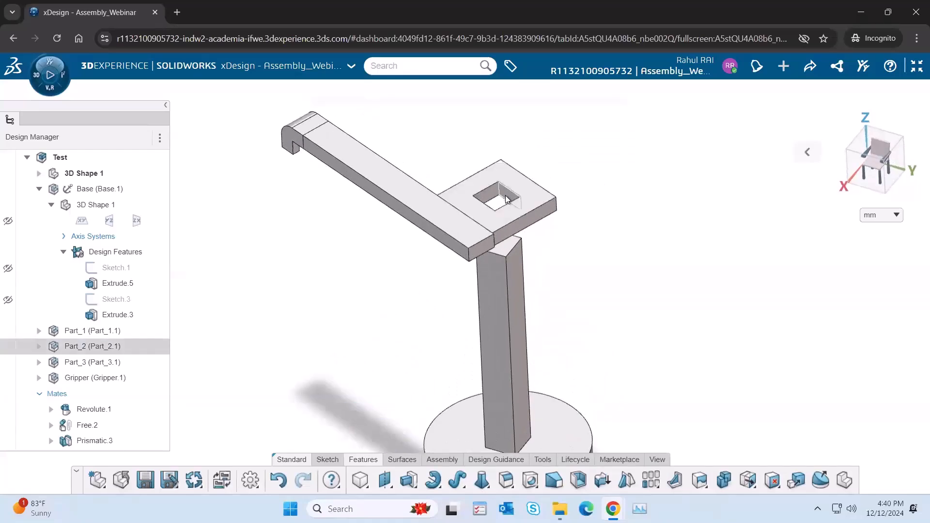
click(506, 199)
ctrl+click(516, 299)
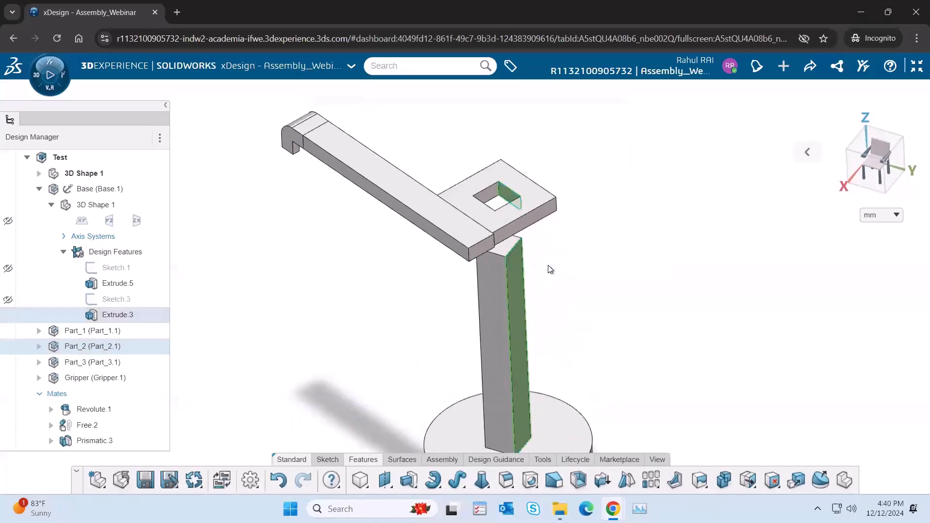
click(548, 266)
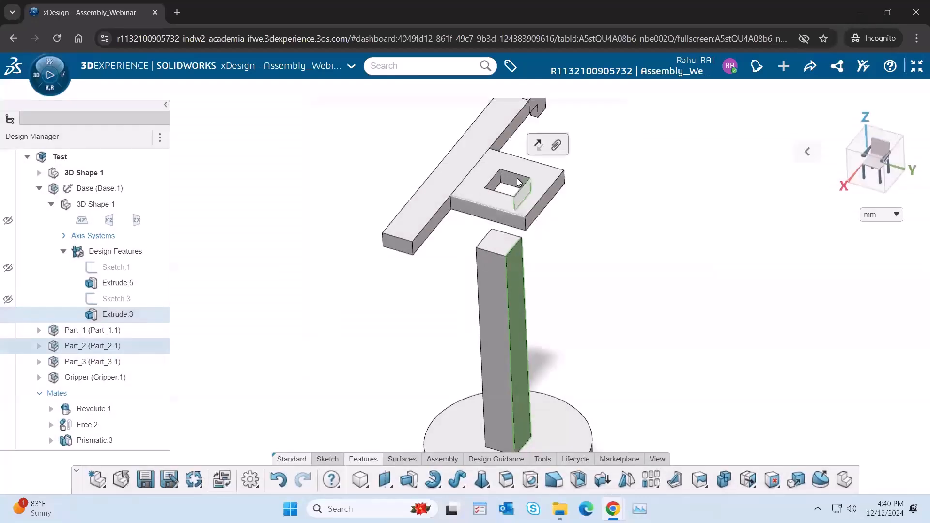
click(515, 185)
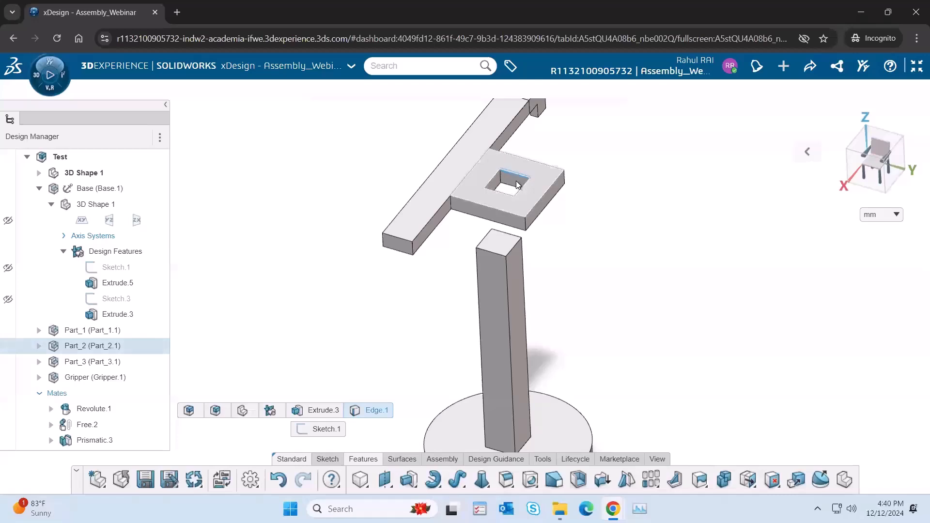
Step: Mate the adjacent inner face of Part_2's hole coincident with the neighbouring side face of the Base's column
middle_drag(548, 291, 484, 255)
click(510, 295)
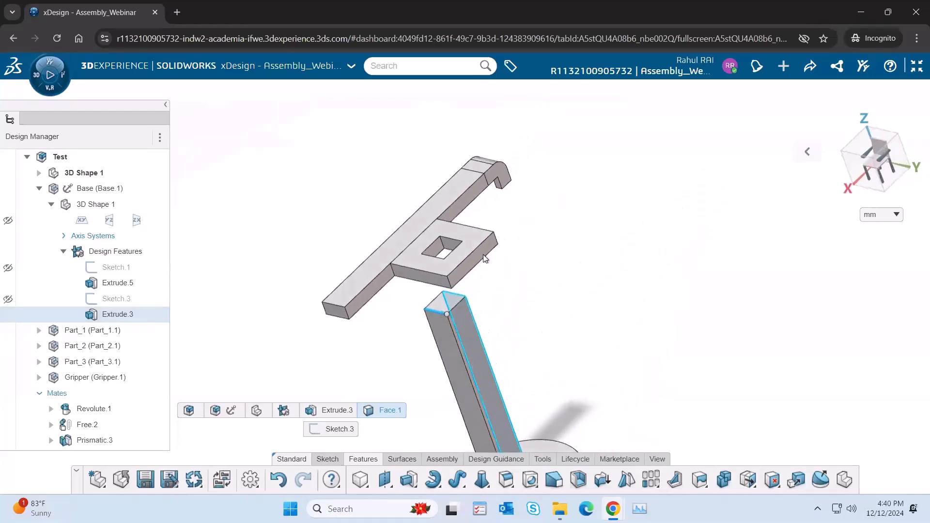
ctrl+click(448, 243)
click(478, 212)
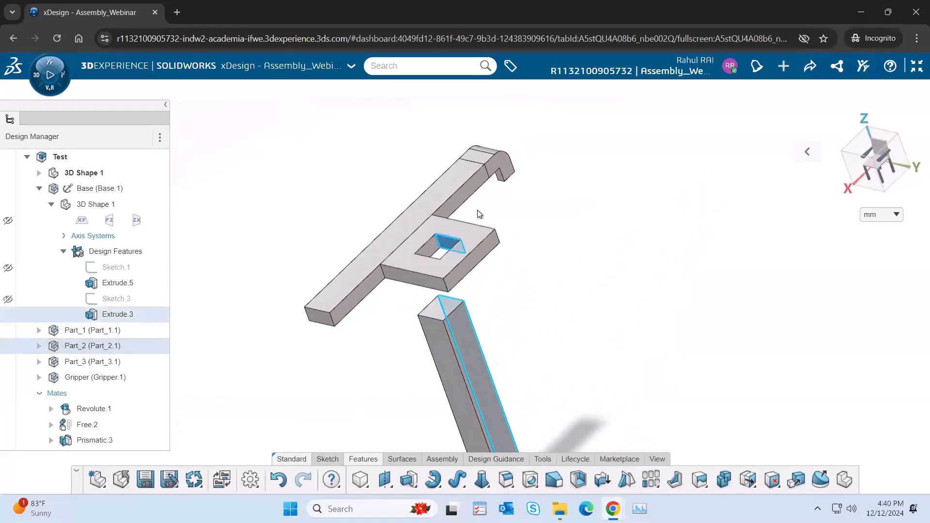
Step: Fit the assembly in view and slide Part_2 with its arm down along the Base's square column
click(807, 154)
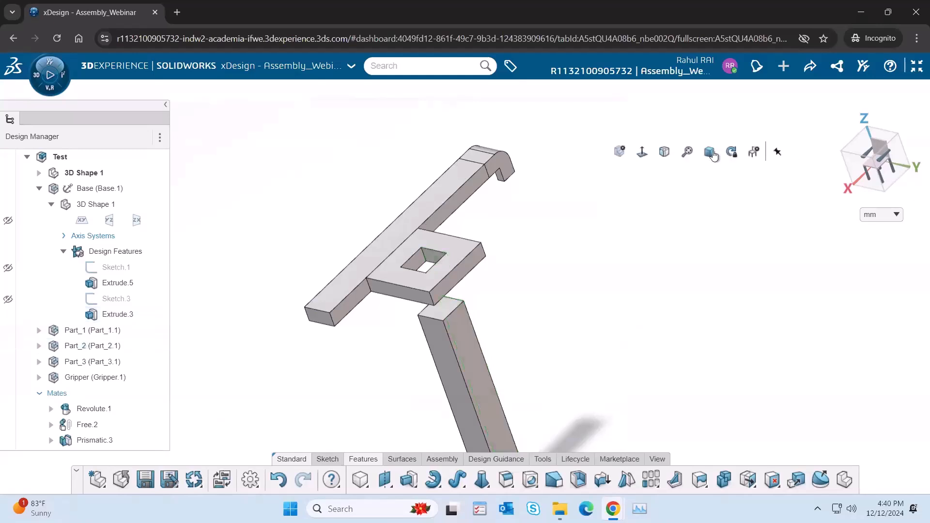
click(711, 154)
click(686, 154)
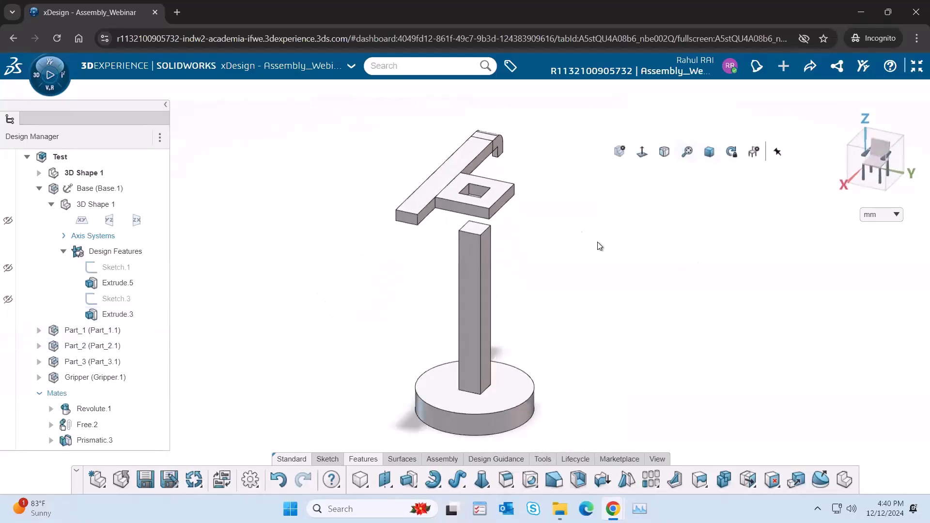
drag(501, 201, 500, 350)
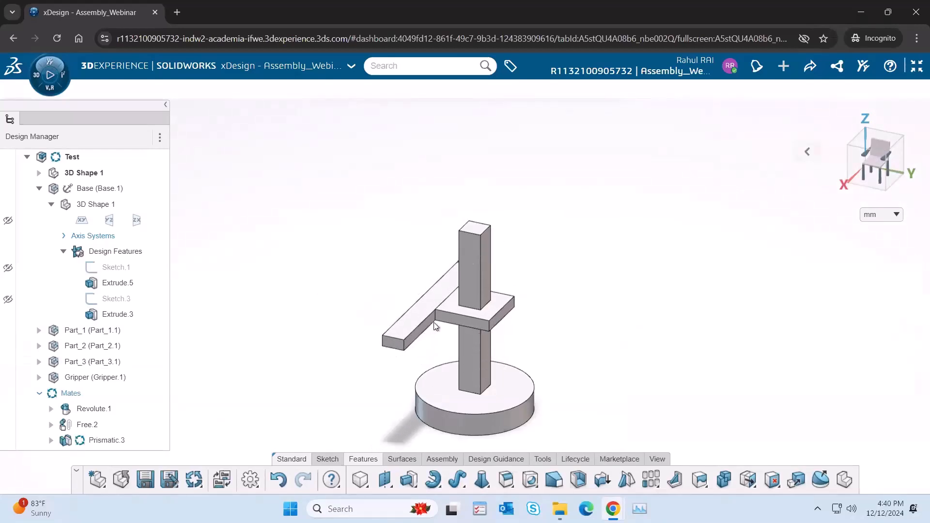
click(809, 152)
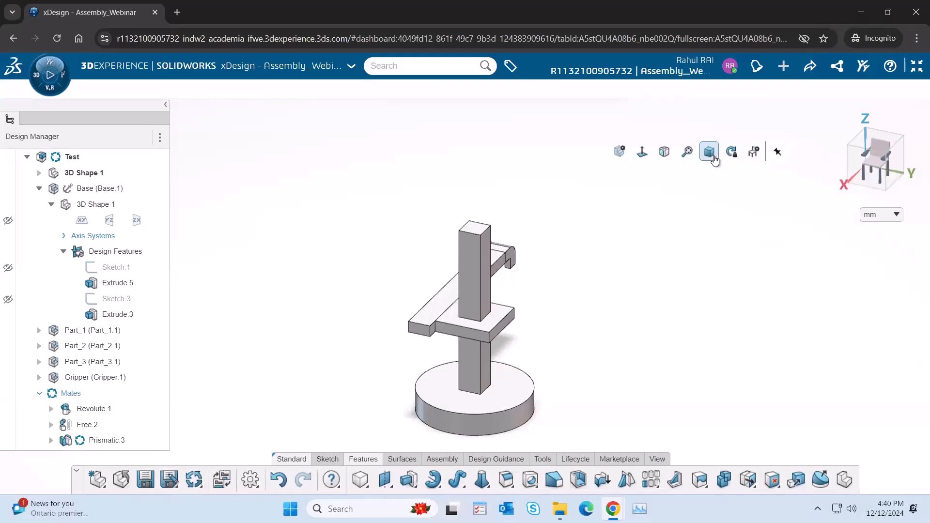
click(689, 153)
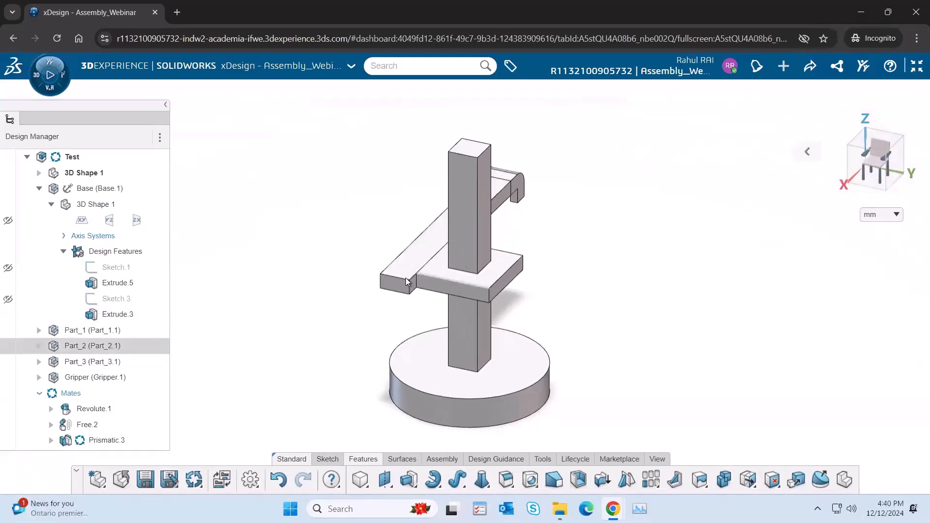
mouse_move(368, 299)
mouse_down()
mouse_move(356, 307)
mouse_move(376, 298)
mouse_up()
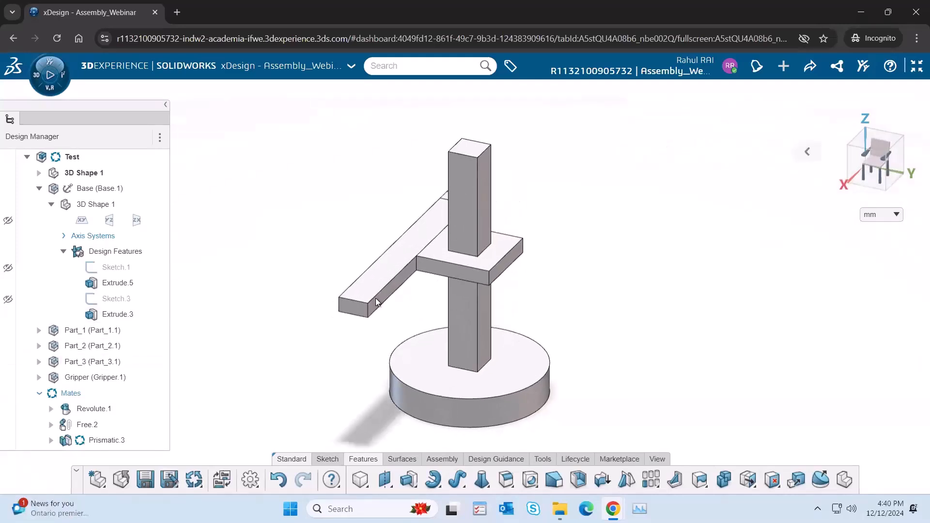
Step: Collapse the Base and Prismatic.5 entries in the tree and move Part_2 slightly lower along the column
click(40, 188)
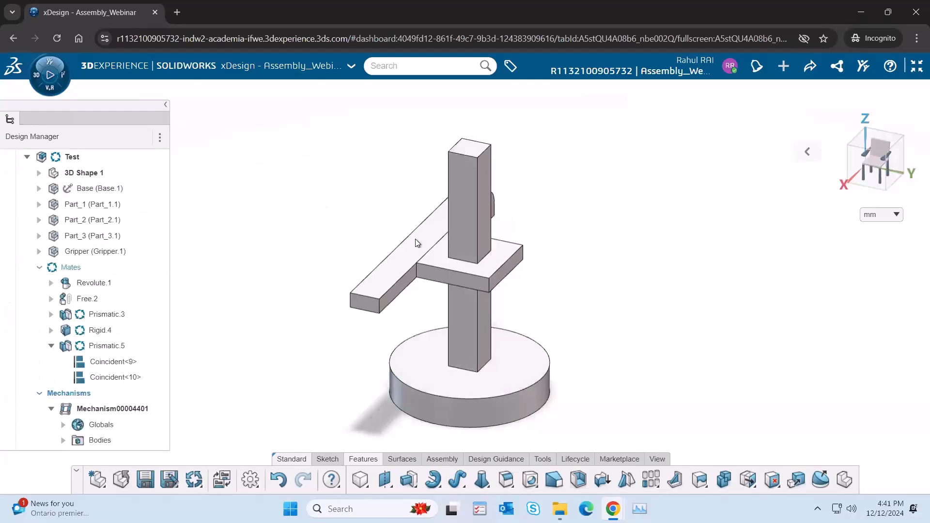
click(51, 346)
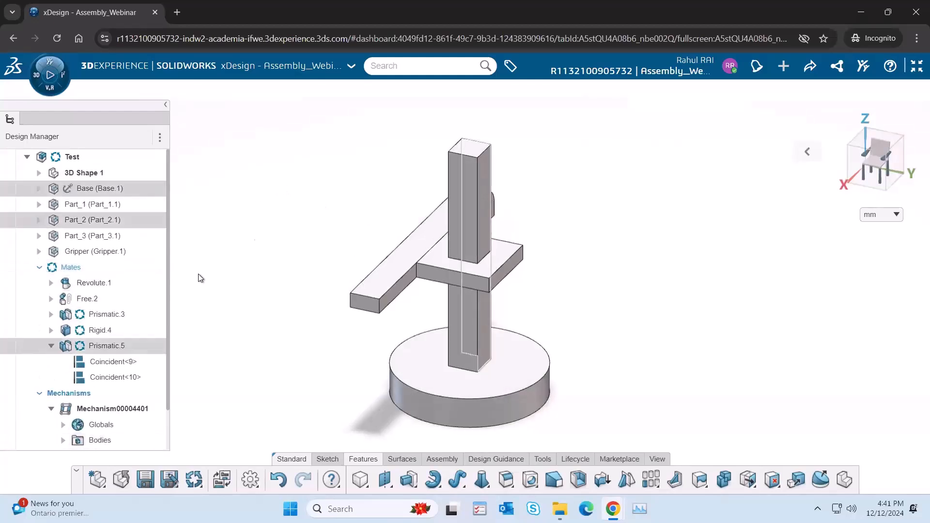
drag(508, 268, 383, 300)
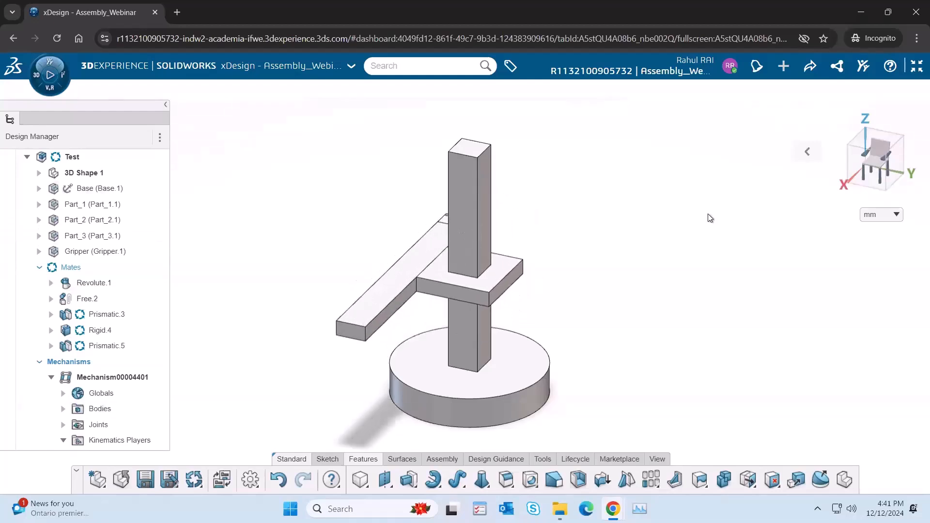
Step: Review the bottom-up and top-down diagrams on the Design Methods page and the Welcome page, then return to xDesign
click(916, 67)
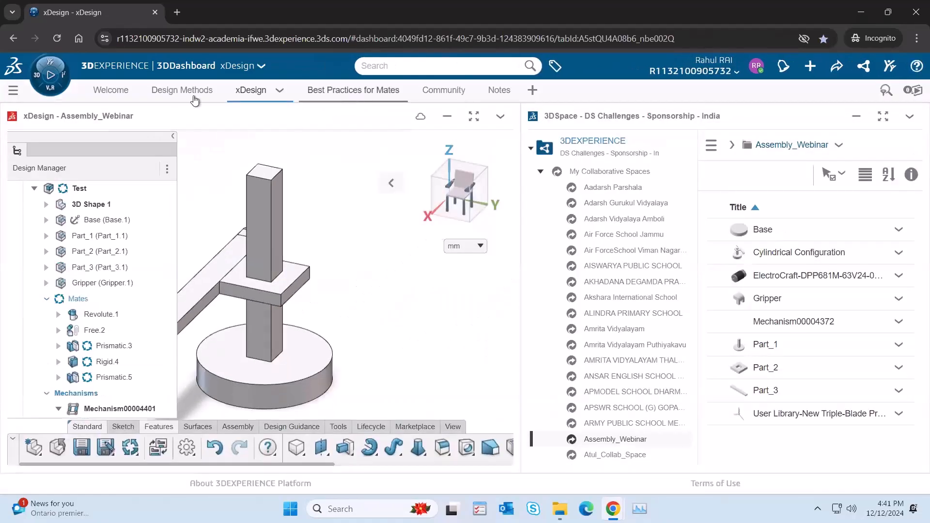
click(181, 92)
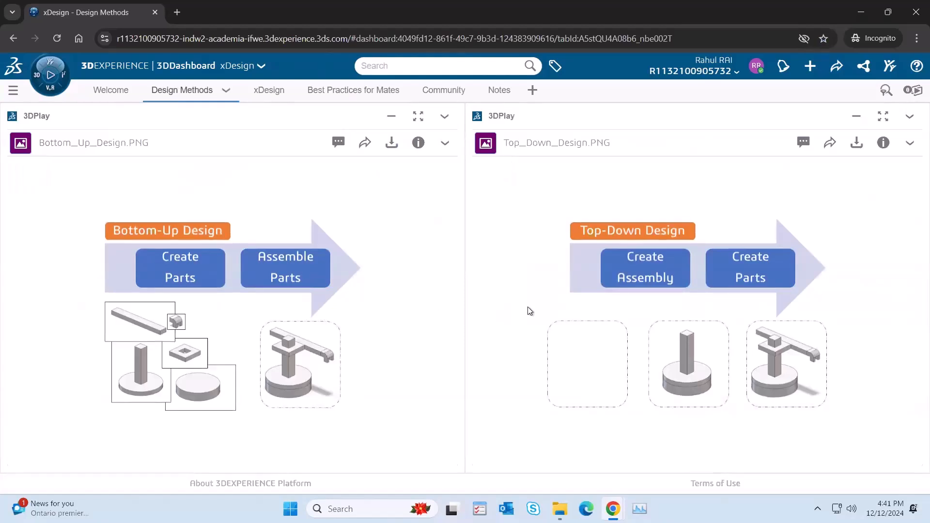
click(107, 92)
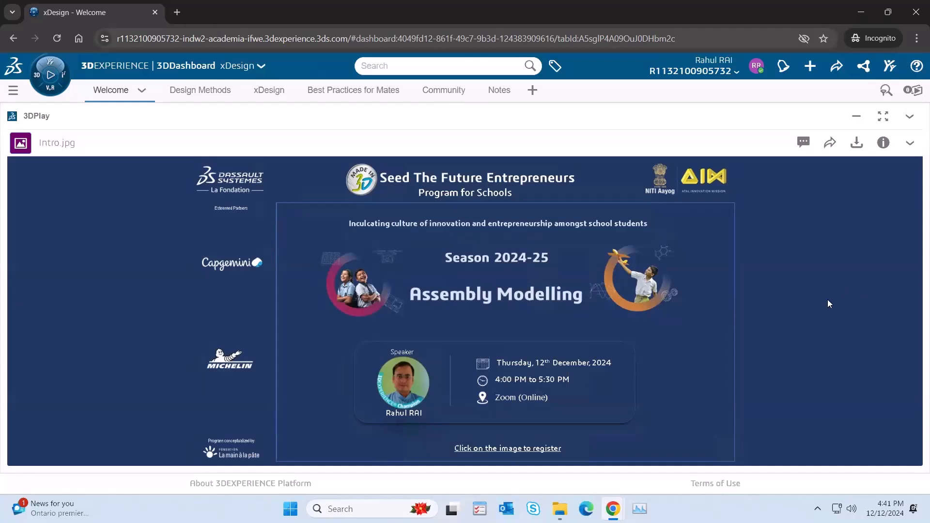
click(372, 290)
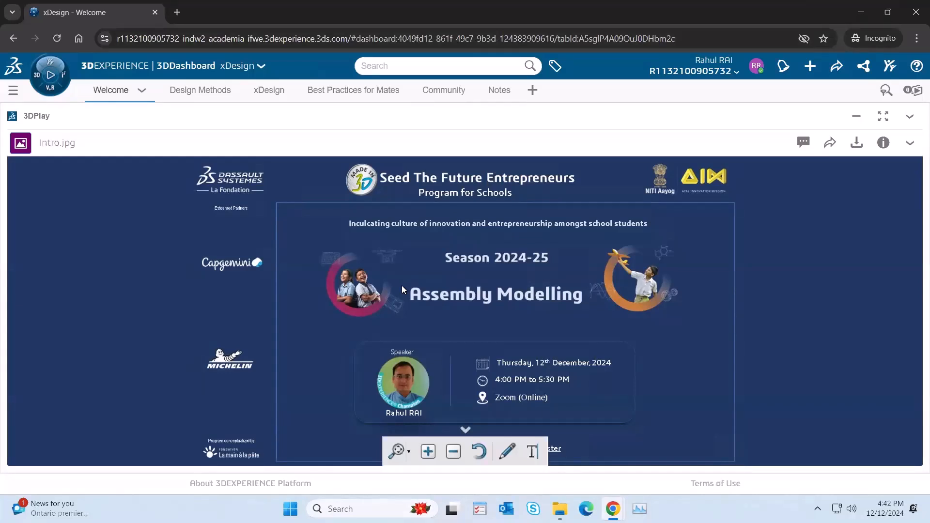
click(194, 91)
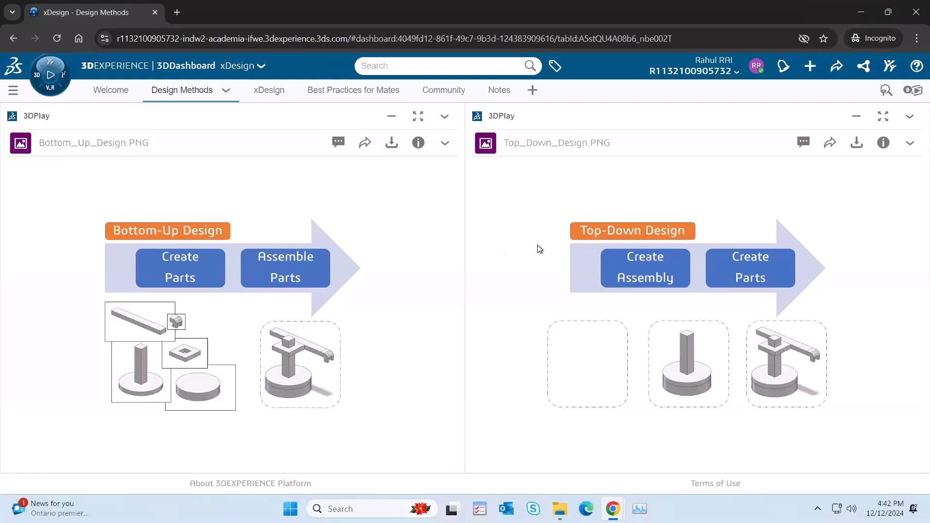
click(261, 92)
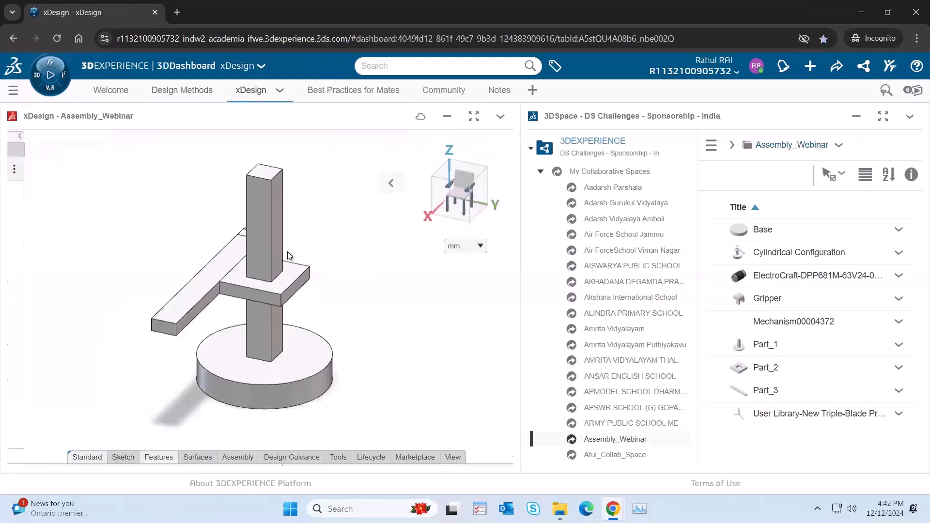
Step: Show the Test assembly full screen and examine the mated model from another angle
click(473, 117)
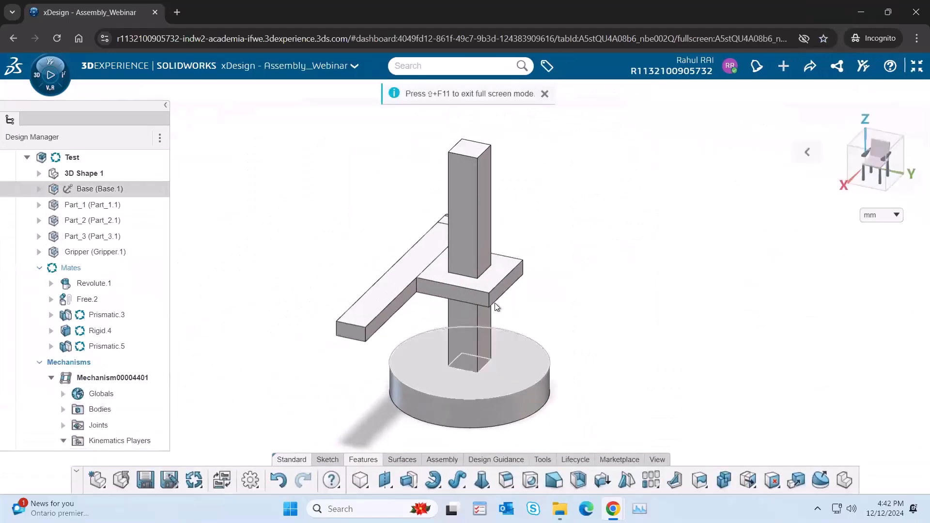
scroll(496, 303, down, 4)
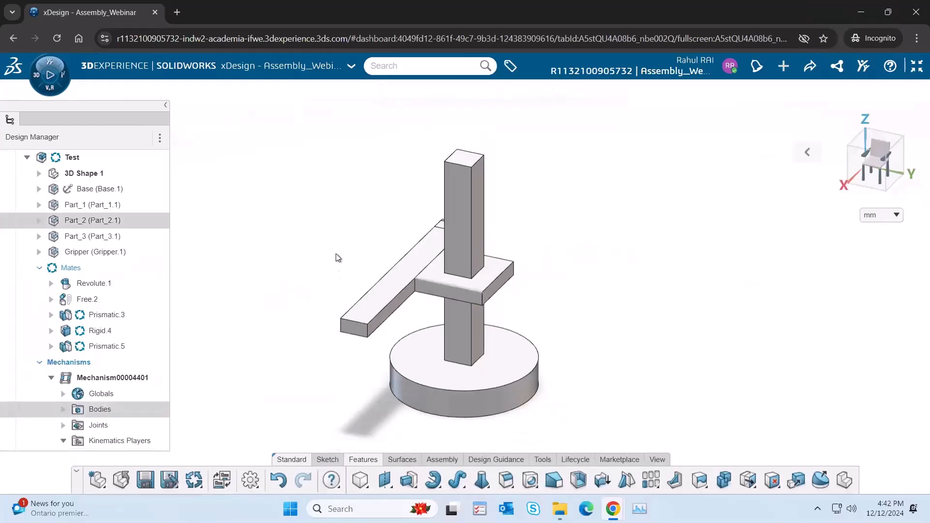
middle_drag(370, 232, 453, 267)
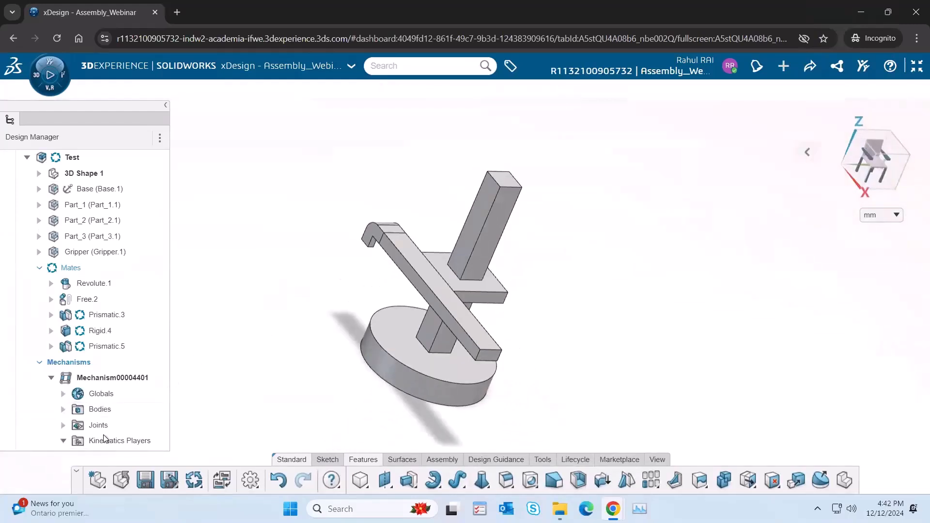
click(65, 442)
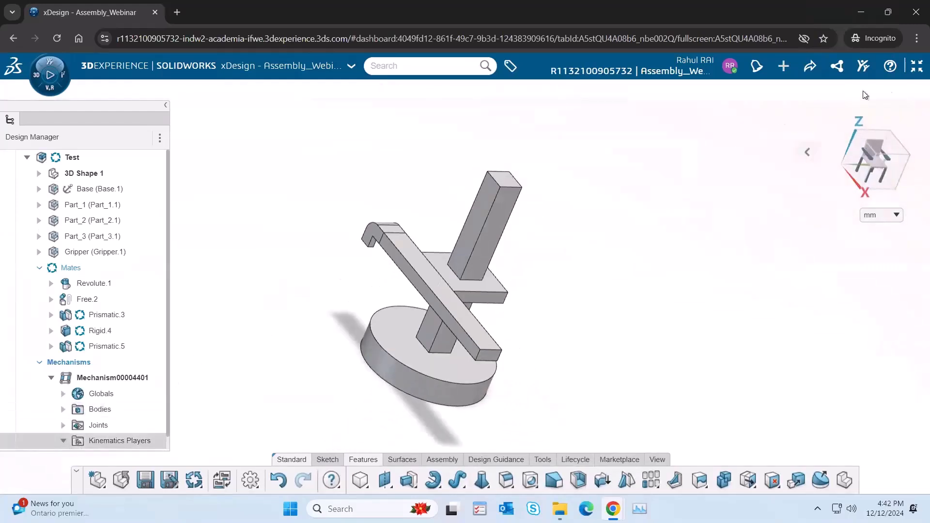
Step: Review the Best Practices for Mates diagrams, viewing Never.PNG full screen, and return to the xDesign page
click(917, 66)
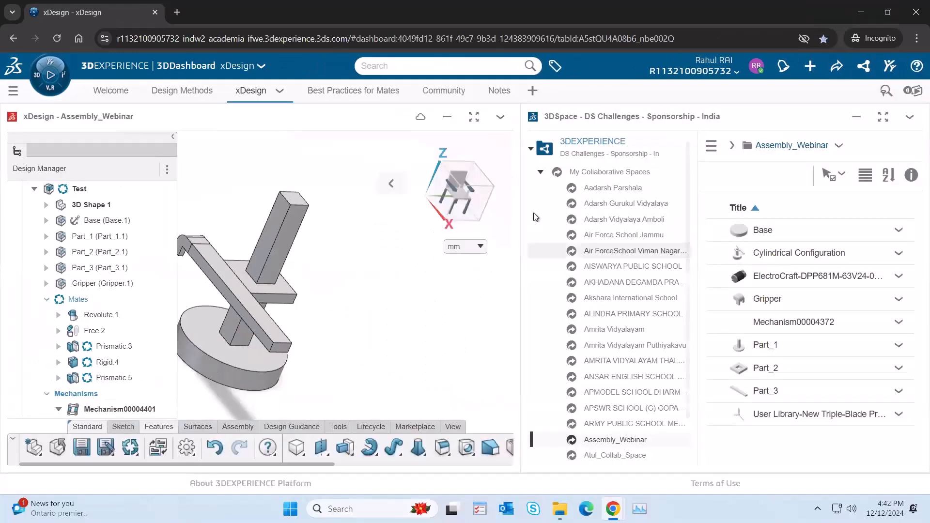
click(364, 96)
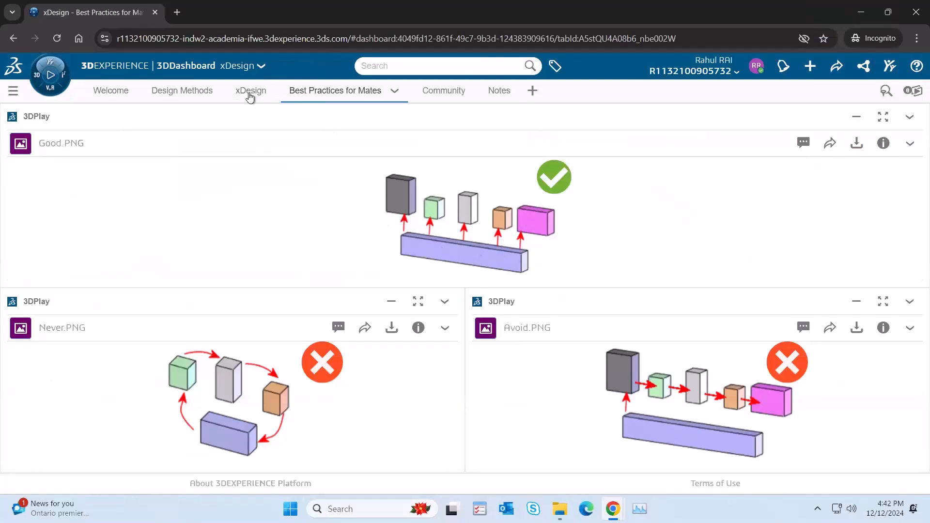
click(418, 301)
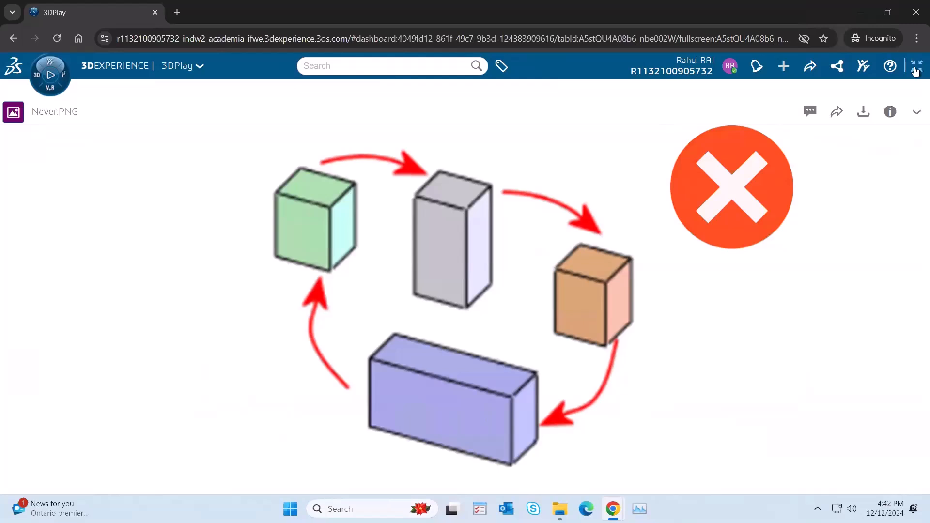
click(916, 72)
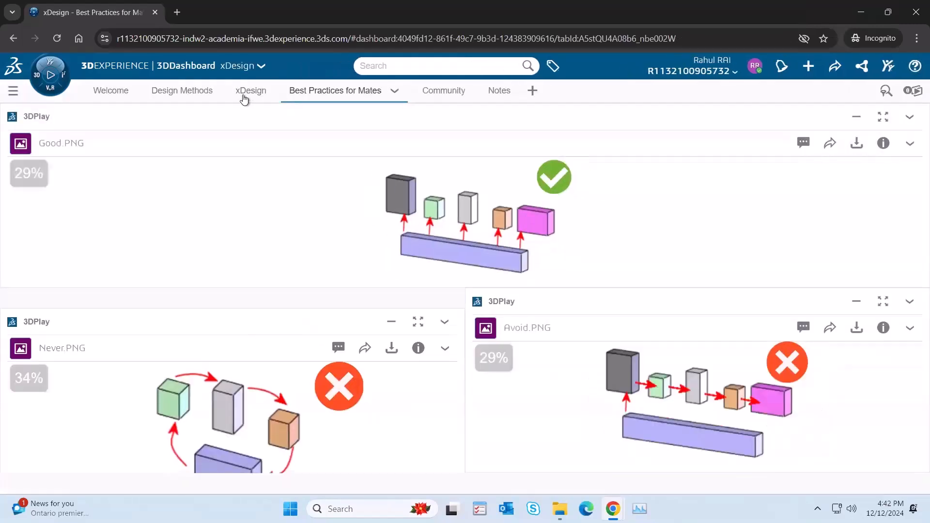
click(244, 92)
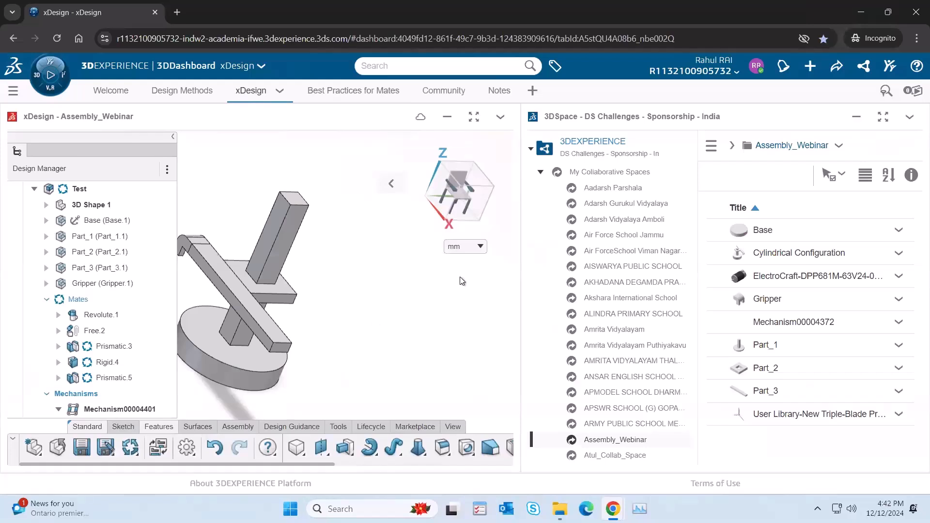
click(474, 117)
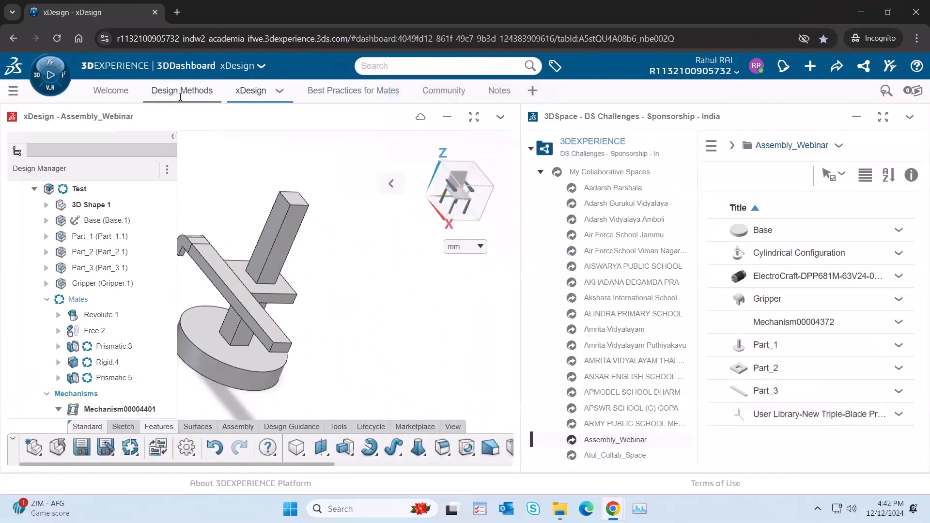
Step: Revisit the Design Methods page, view the Community page's session recordings for 2024-2025, and return to xDesign
click(180, 97)
click(263, 96)
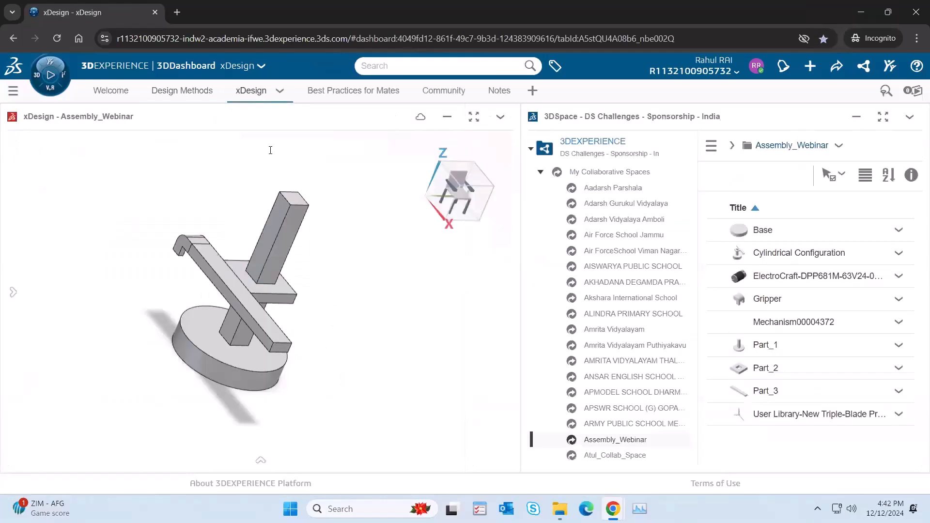
click(437, 92)
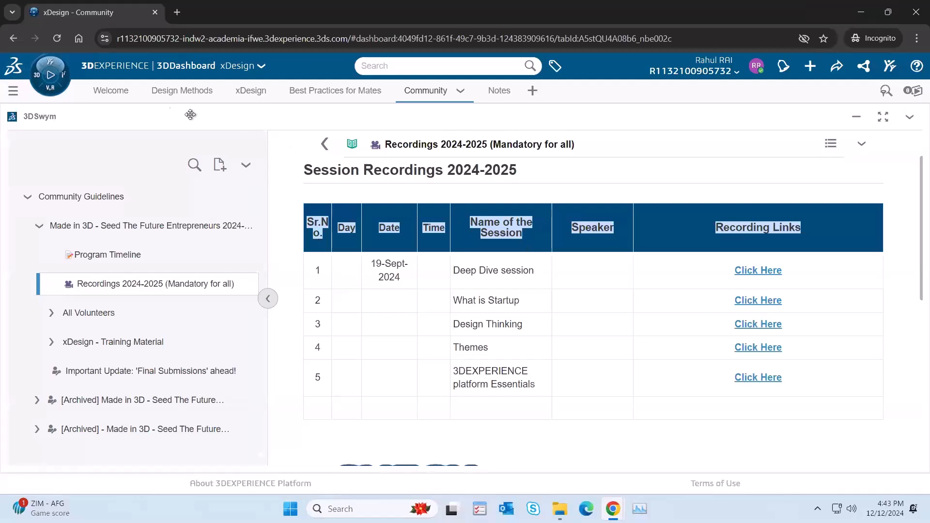
click(251, 91)
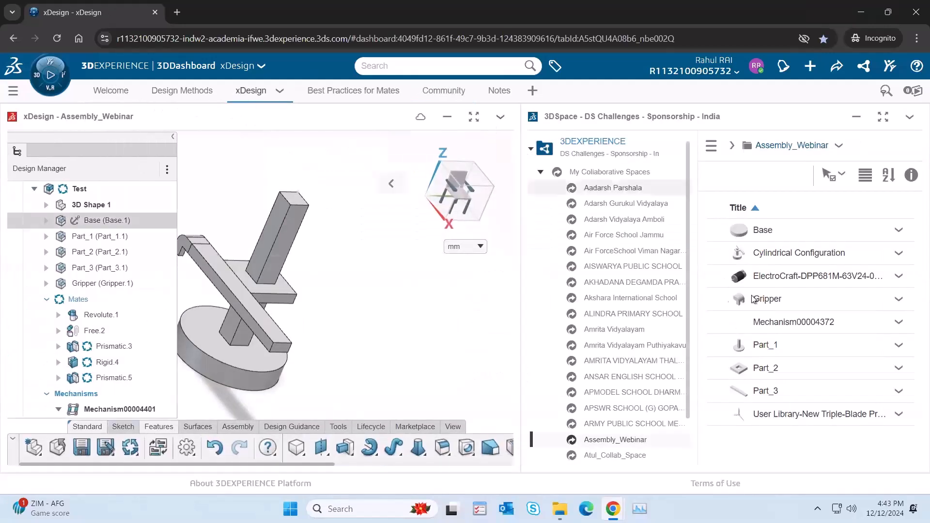
Step: Open Cylindrical Configuration from 3DSpace in xDesign, closing the Test assembly without saving its changes
drag(794, 253, 353, 245)
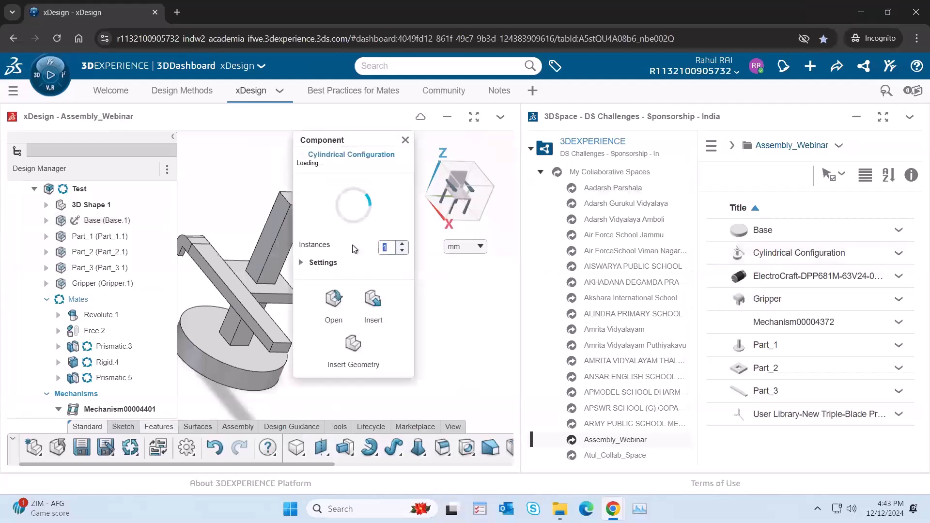
click(333, 302)
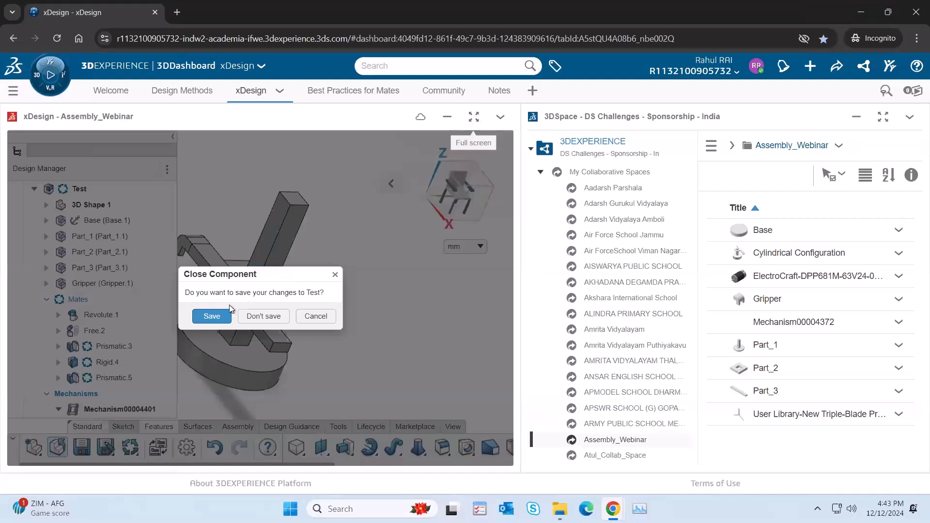
click(262, 316)
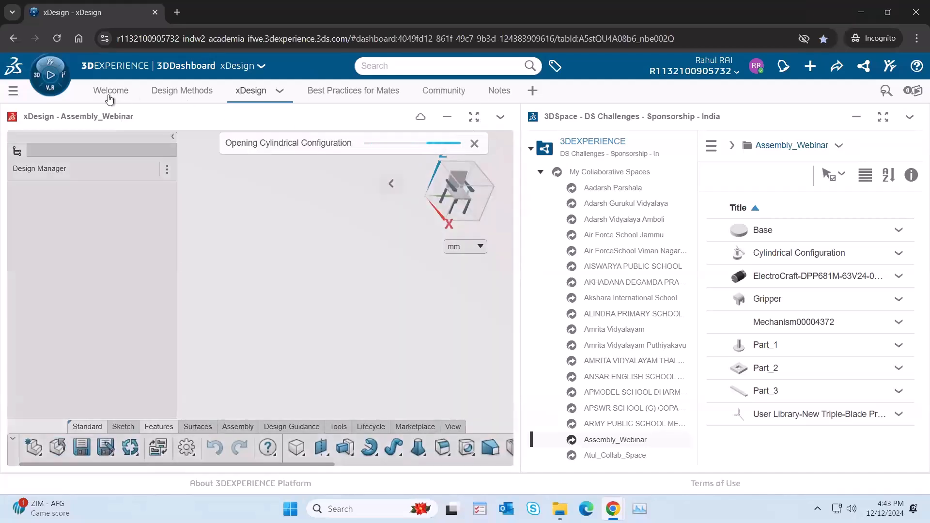
Step: Show the Welcome page, switch to File Explorer and open the Assembly_Webinar subfolder in Downloads
click(109, 97)
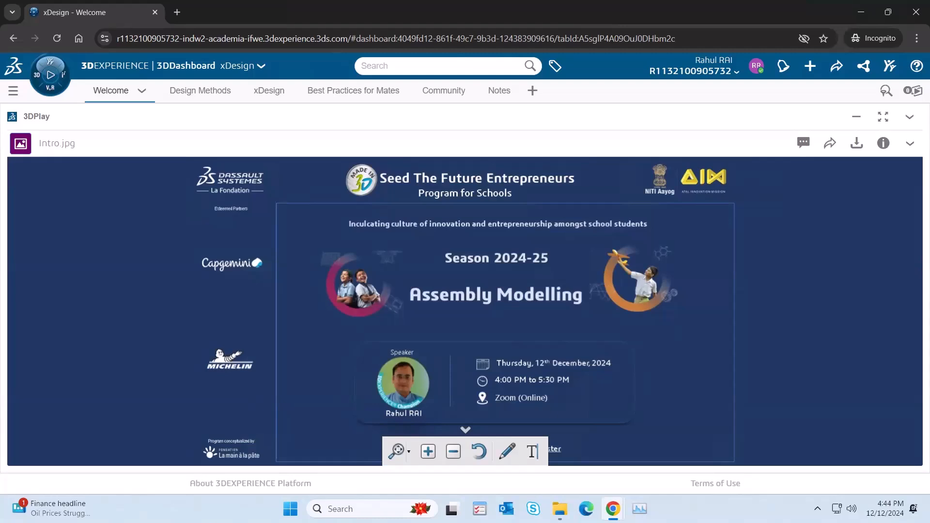
key(alt+Tab)
click(102, 196)
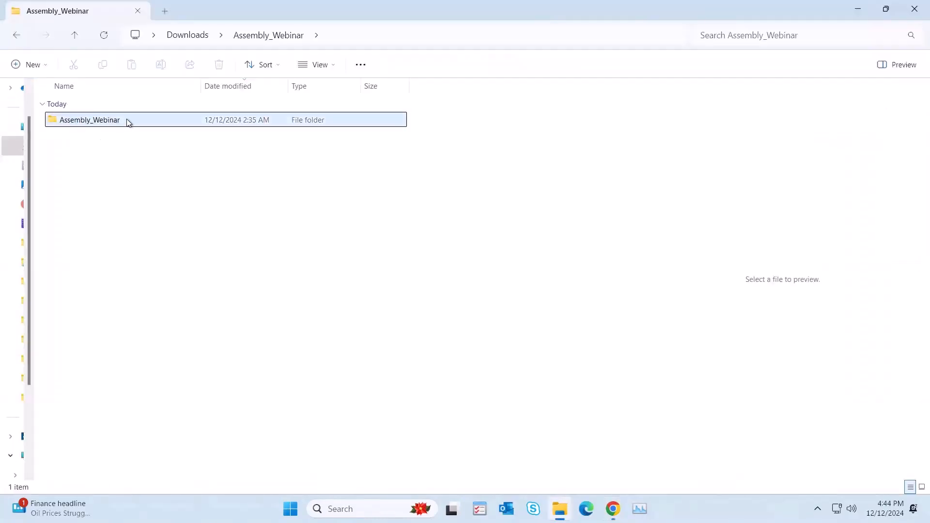
double_click(75, 122)
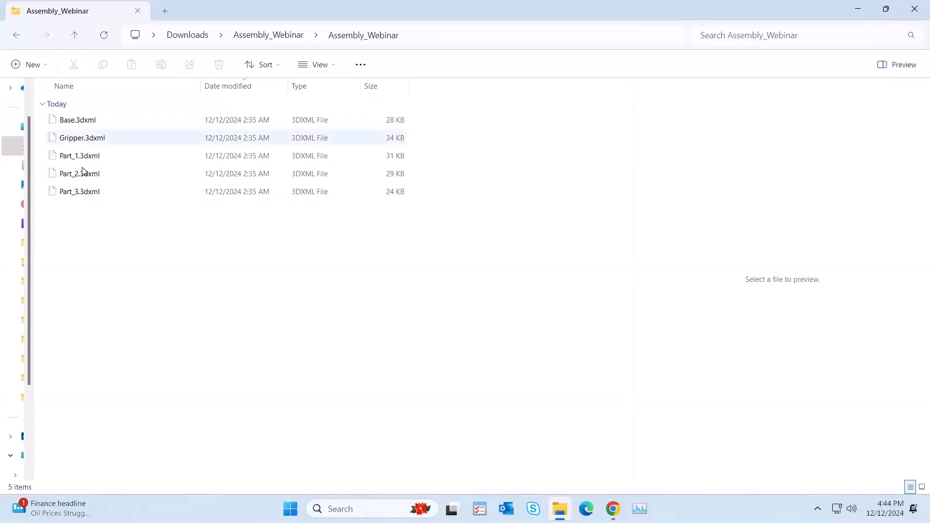
Step: Examine the Base, Gripper, Part_1, Part_2 and Part_3 3DXML files in the Assembly_Webinar folder
click(98, 120)
click(99, 139)
click(95, 156)
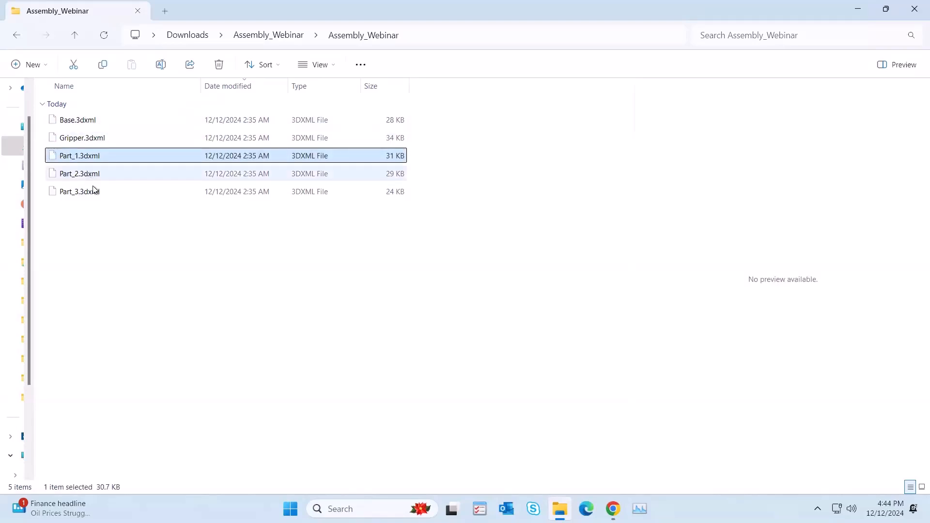
click(91, 174)
click(93, 193)
drag(107, 227, 80, 118)
click(103, 227)
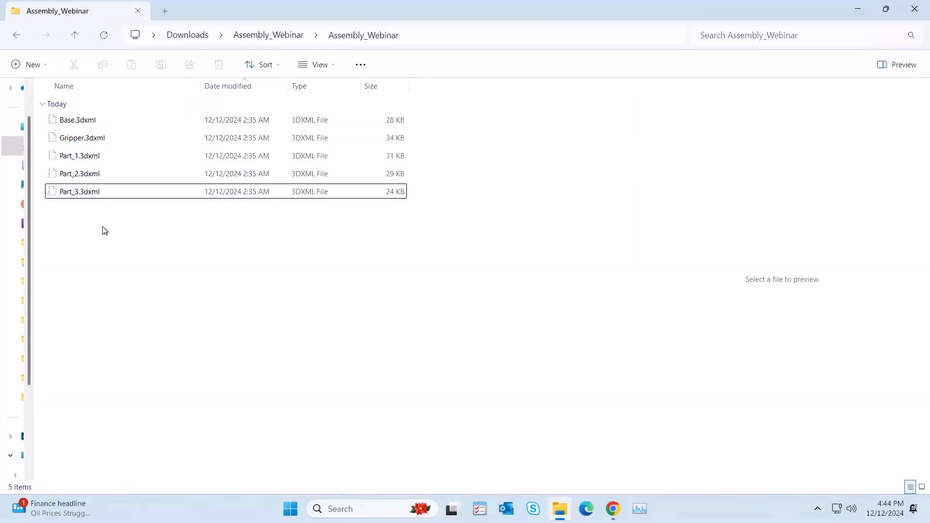
click(102, 123)
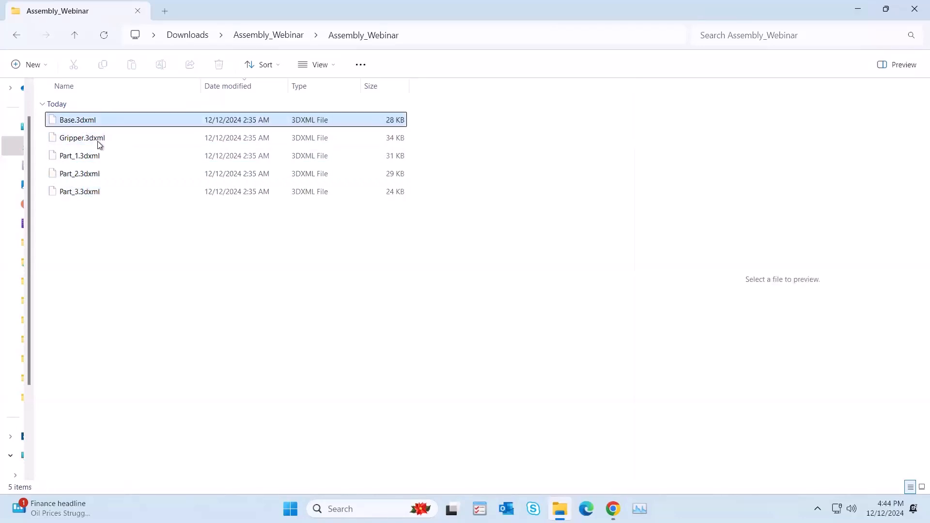
click(98, 139)
click(98, 158)
click(92, 175)
click(89, 191)
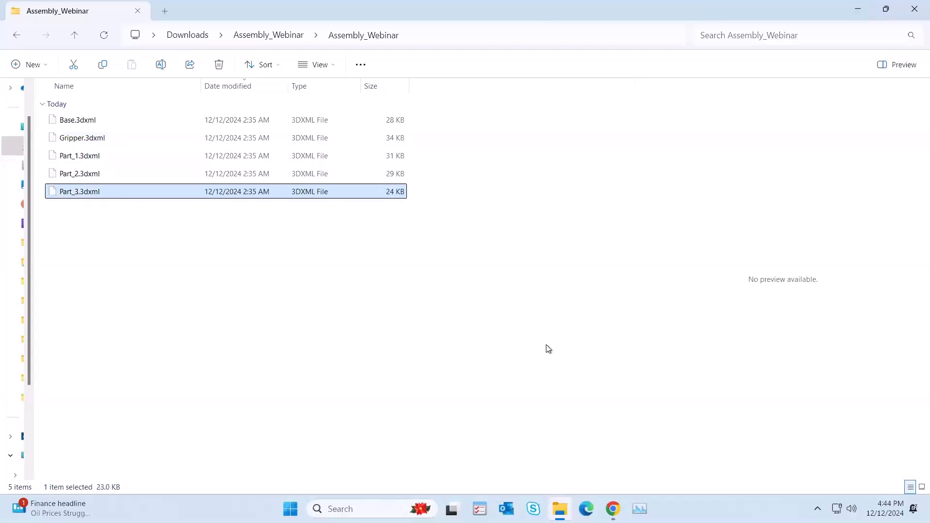
Step: Return to the 3DEXPERIENCE dashboard in Chrome, display the 3DDrive content and search the available apps for "3dd"
click(614, 509)
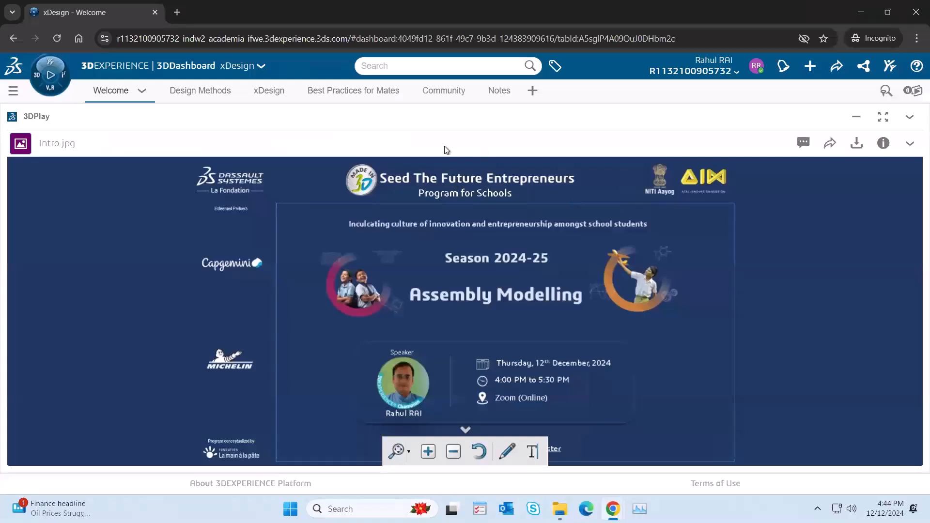
click(865, 71)
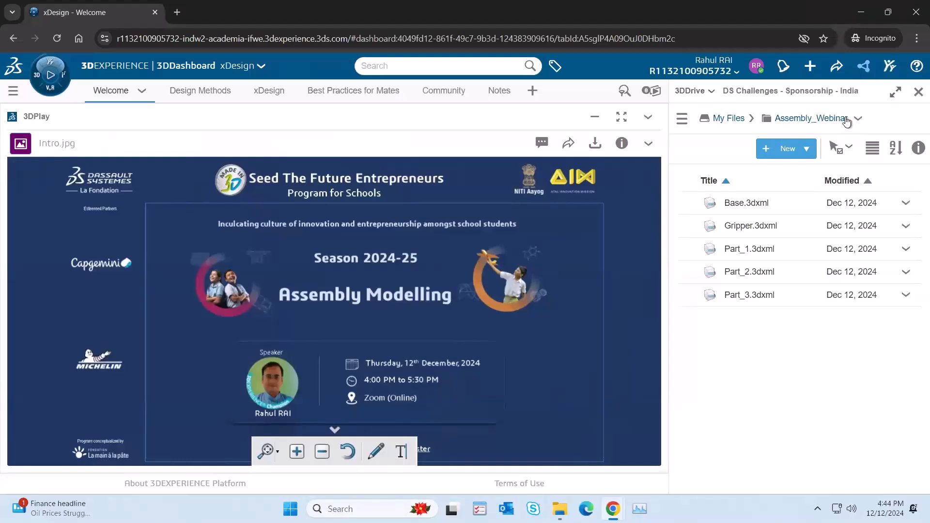
click(50, 92)
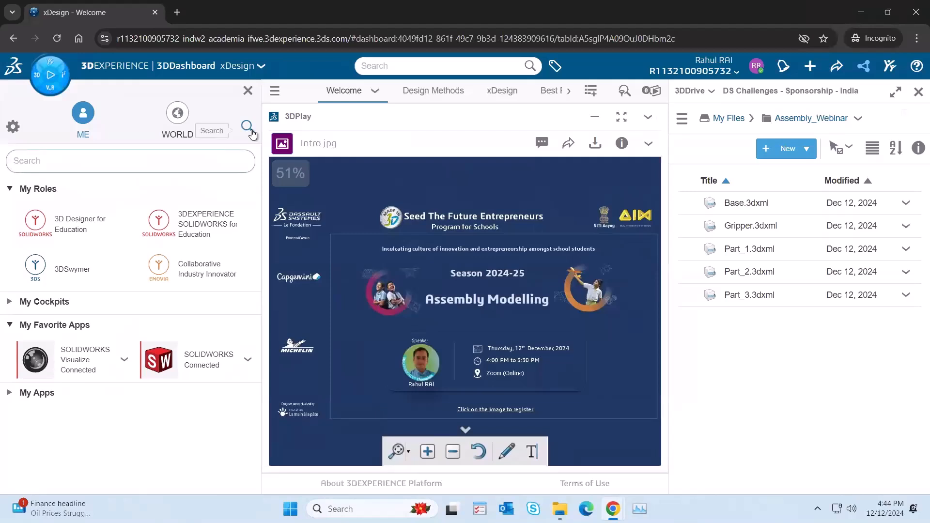
text(3dd)
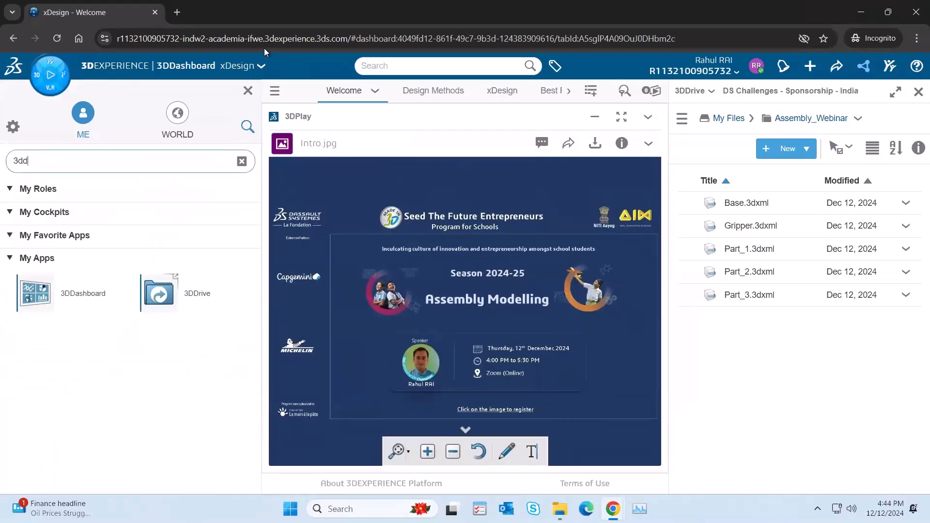
click(248, 90)
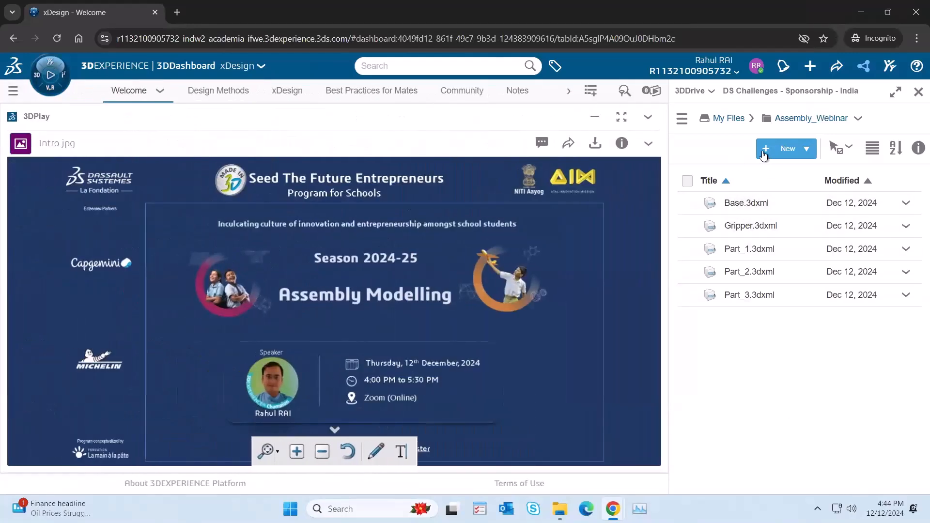
Step: Delete the Assembly_Webinar folder from My Files in 3DDrive
click(729, 118)
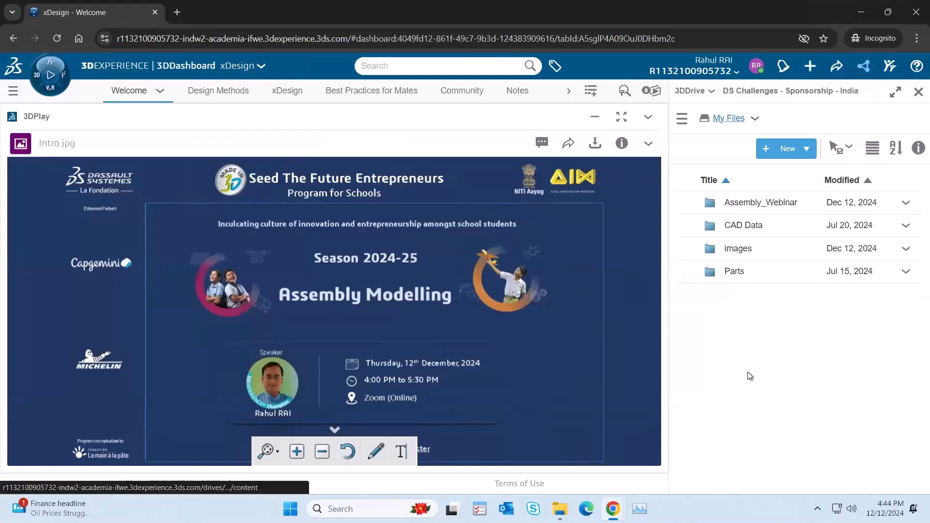
click(686, 203)
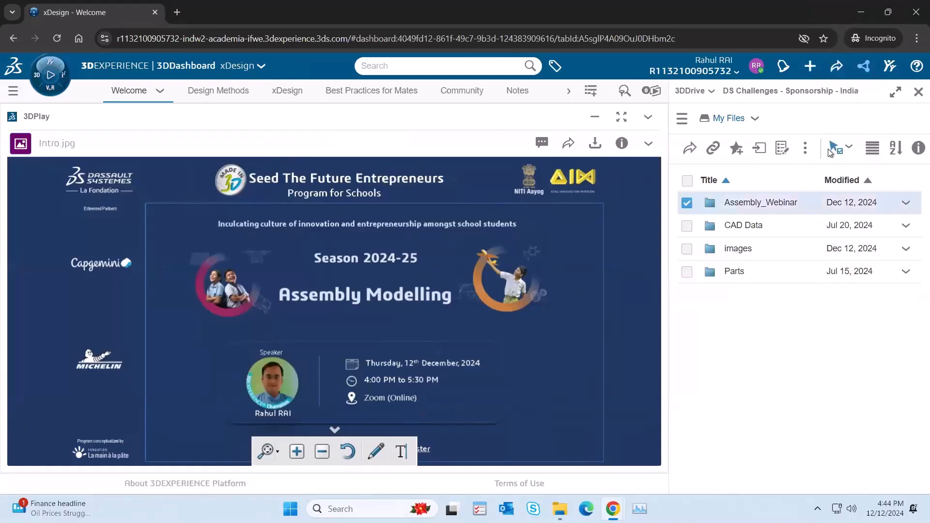
click(807, 149)
click(821, 283)
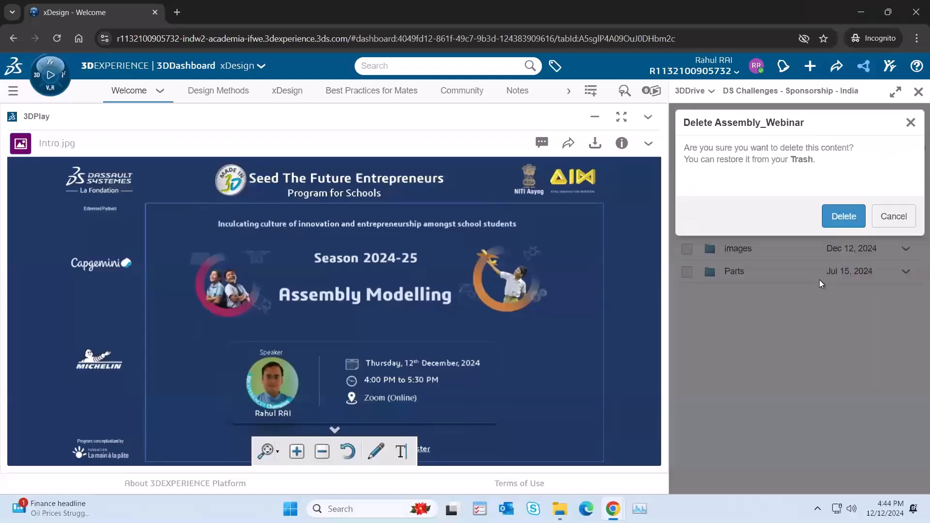
click(842, 218)
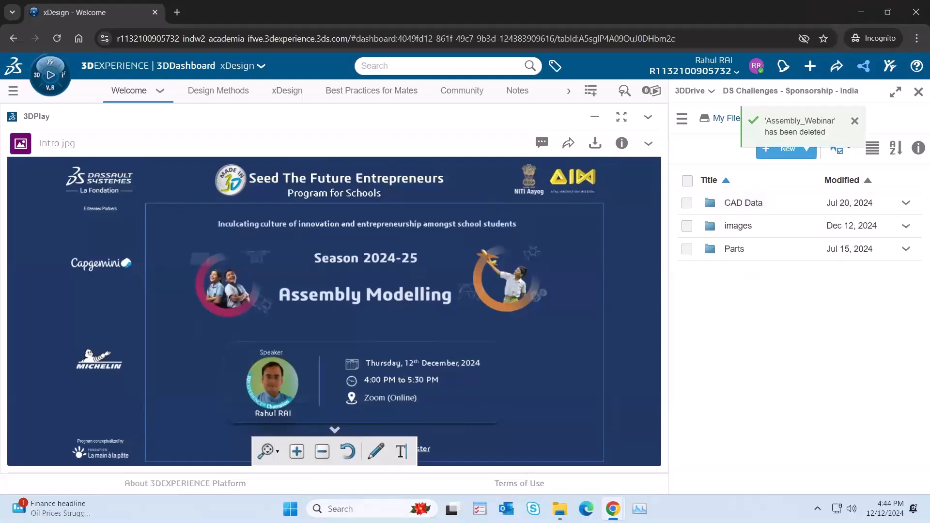
Step: Upload the local Assembly_Webinar folder with its 3DXML files from File Explorer to My Files in 3DDrive
click(560, 509)
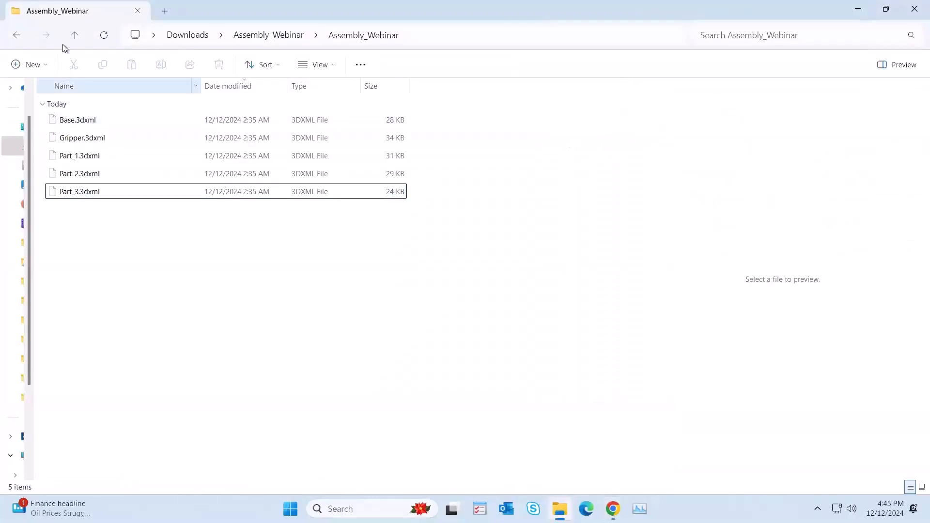
click(76, 34)
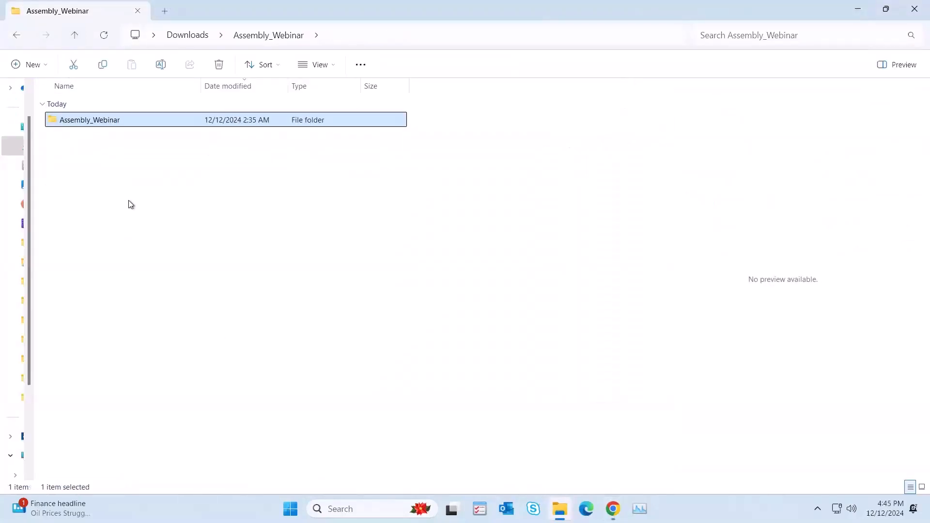
click(105, 148)
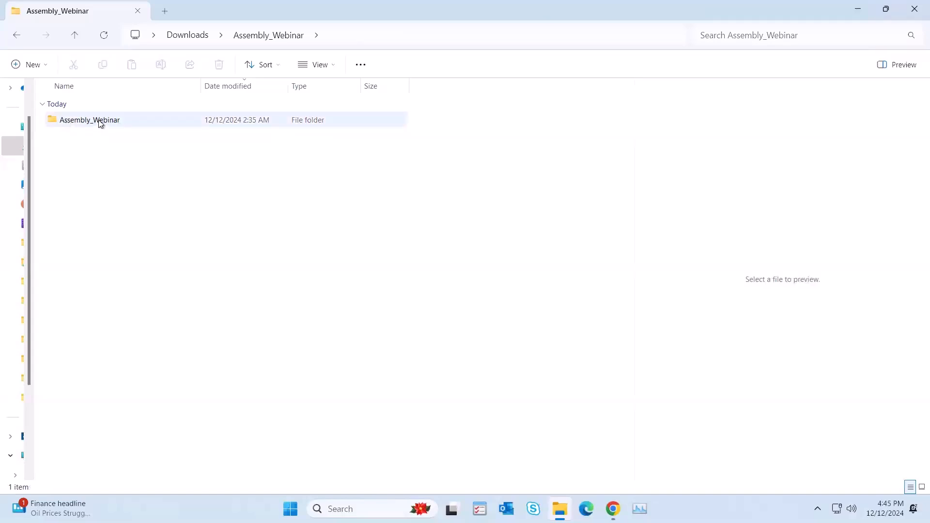
click(613, 509)
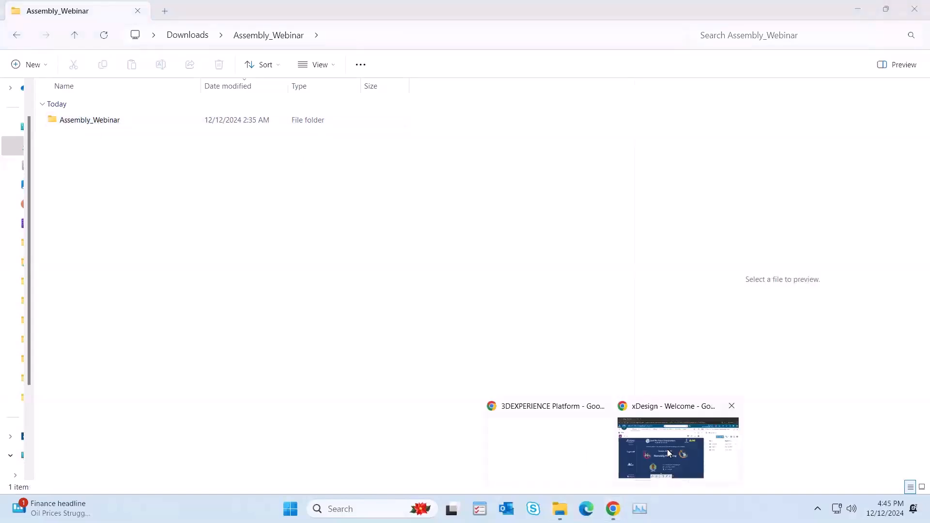
click(679, 448)
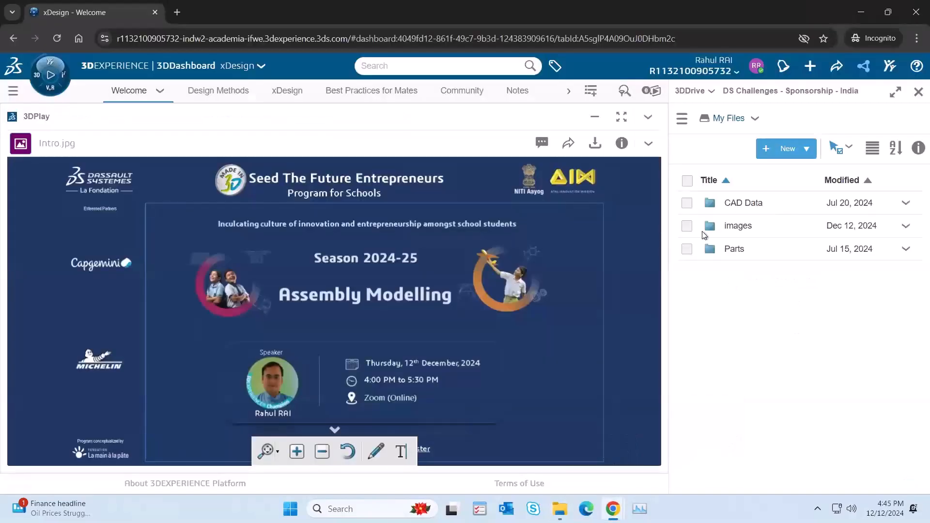
click(800, 154)
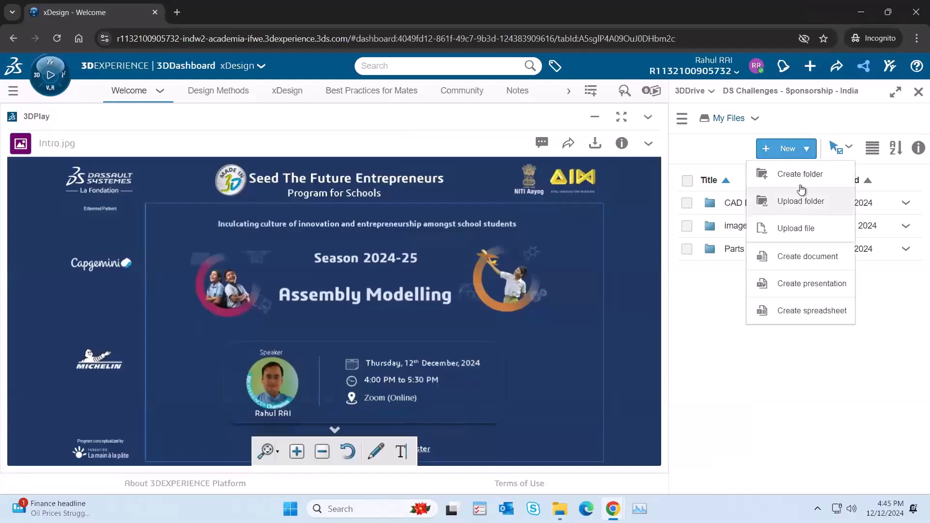
click(625, 441)
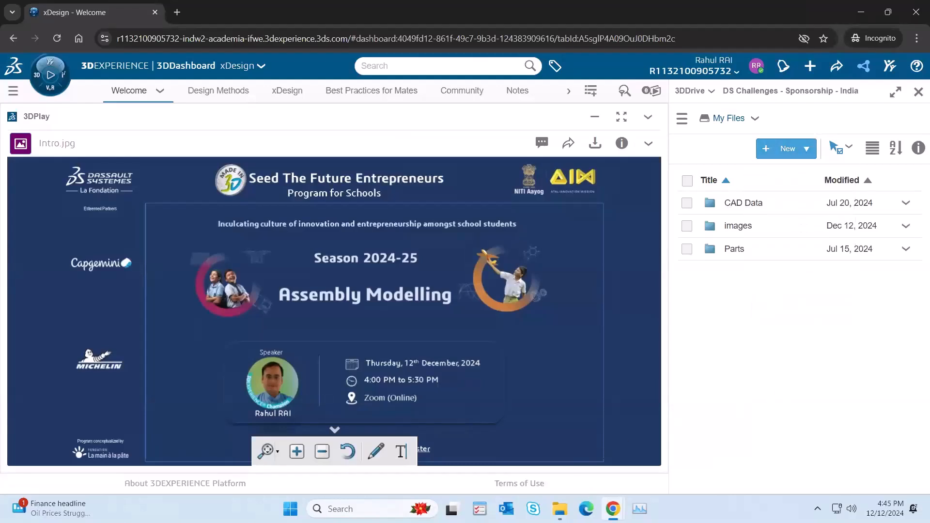
click(560, 508)
click(81, 122)
drag(271, 230, 780, 362)
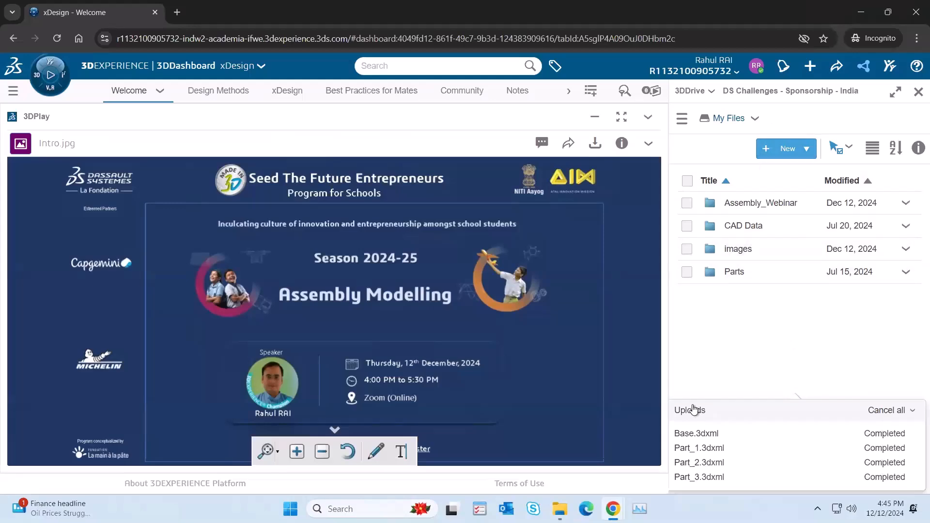
Step: Show xDesign full screen and open the uploaded Assembly_Webinar folder in 3DDrive alongside it
click(287, 90)
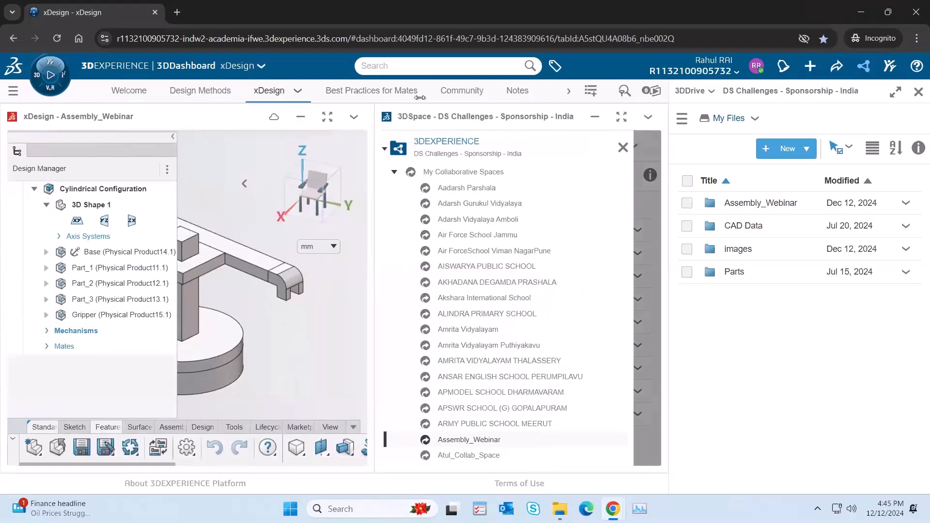
click(327, 118)
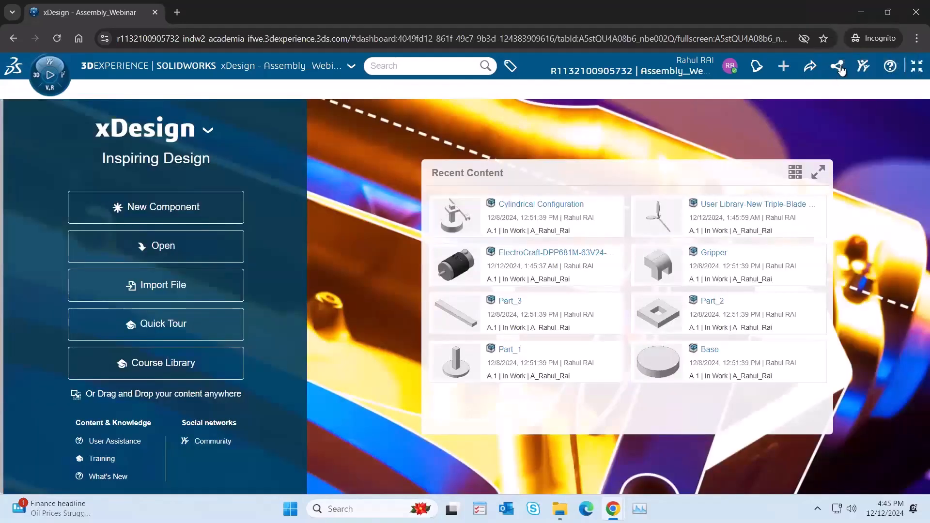
click(839, 67)
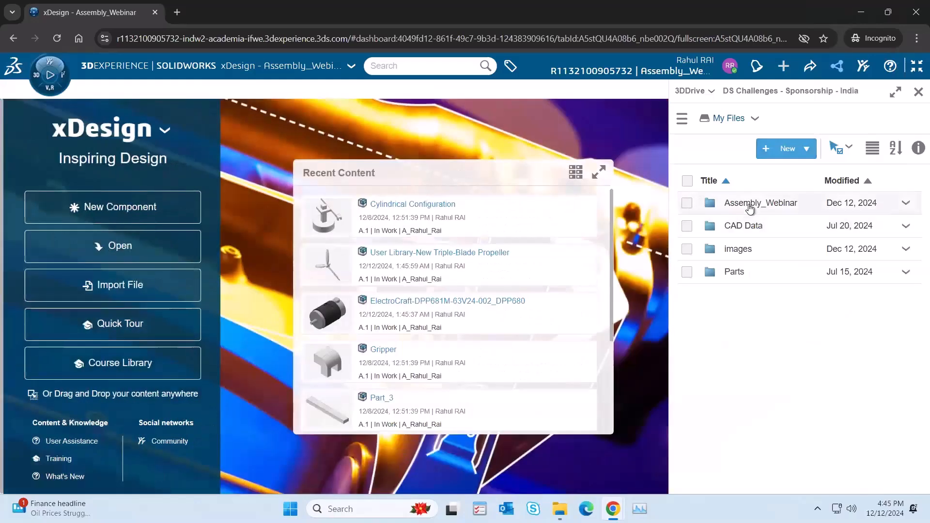
click(750, 207)
double_click(751, 207)
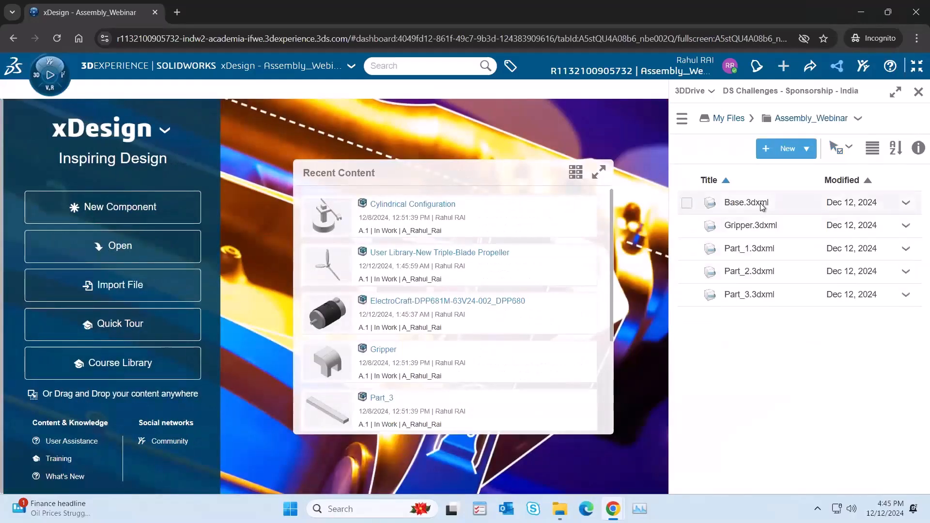
Step: Import Gripper.3dxml from 3DDrive into xDesign with Assembly_Webinar as the destination, and show the part full screen
drag(746, 202, 263, 249)
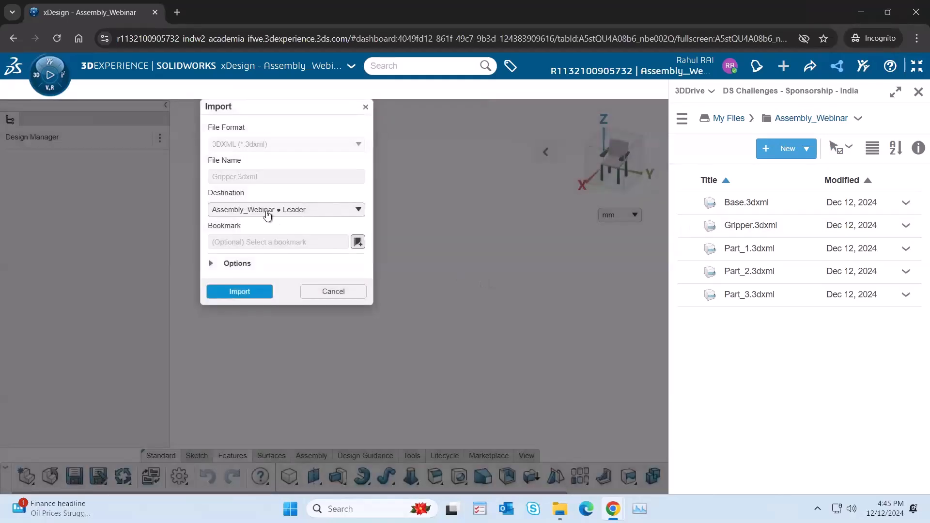
click(323, 212)
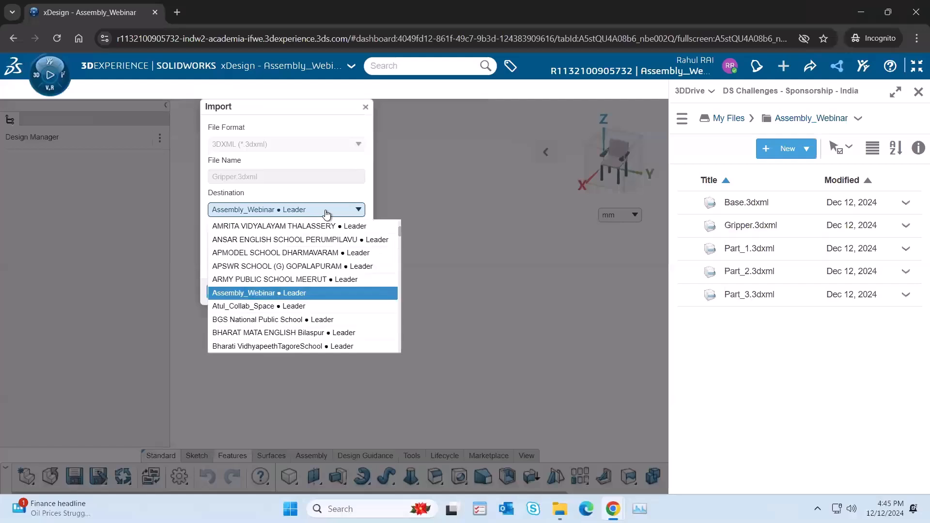
click(326, 214)
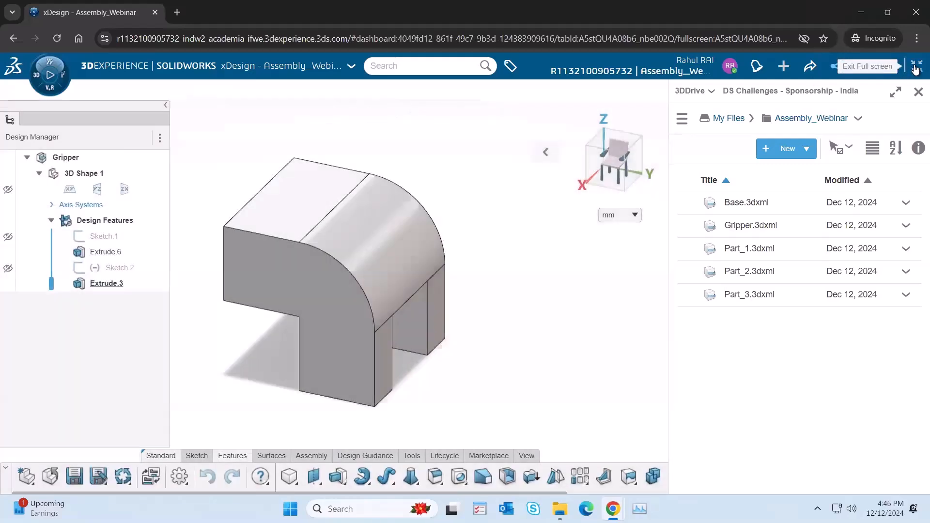
click(916, 68)
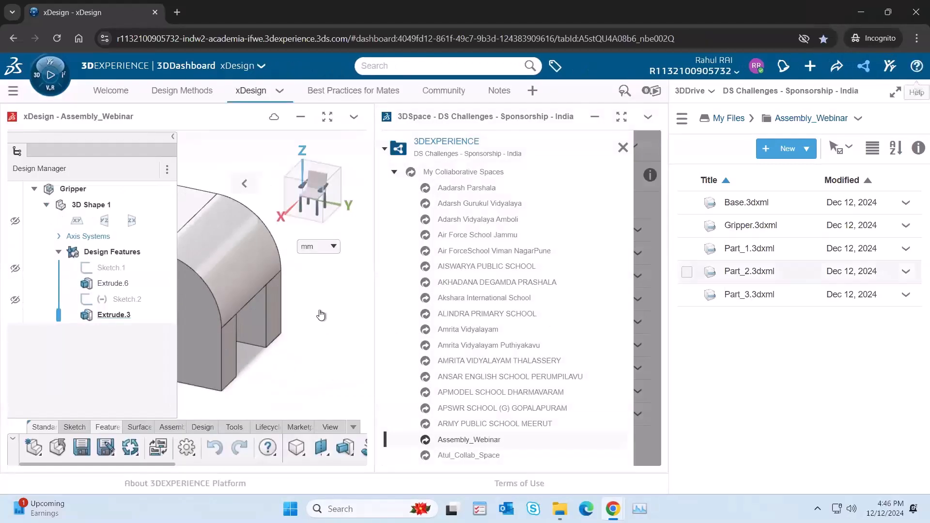
click(328, 117)
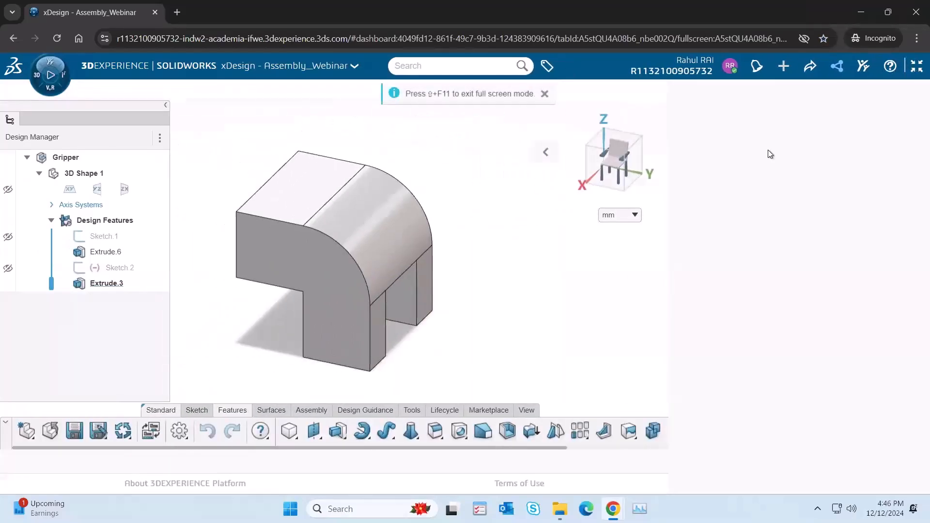
click(837, 66)
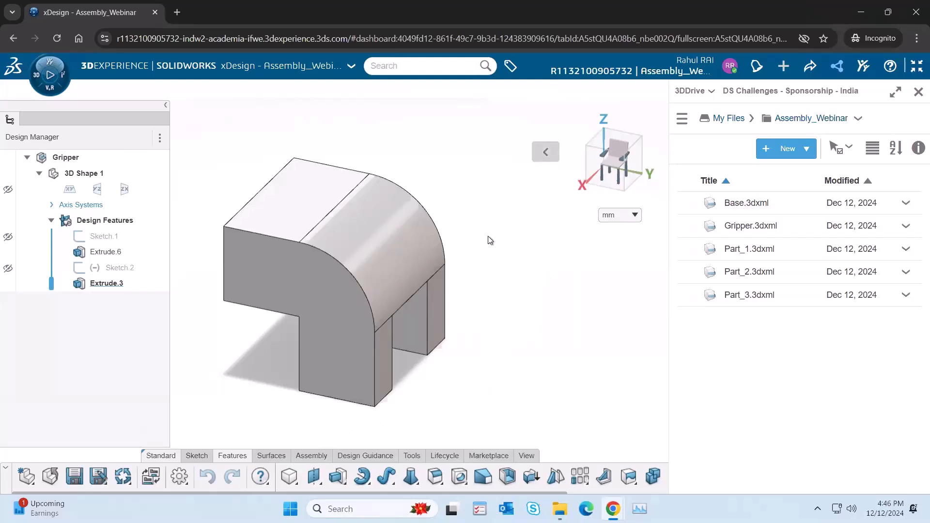
scroll(473, 245, up, 2)
scroll(472, 245, down, 3)
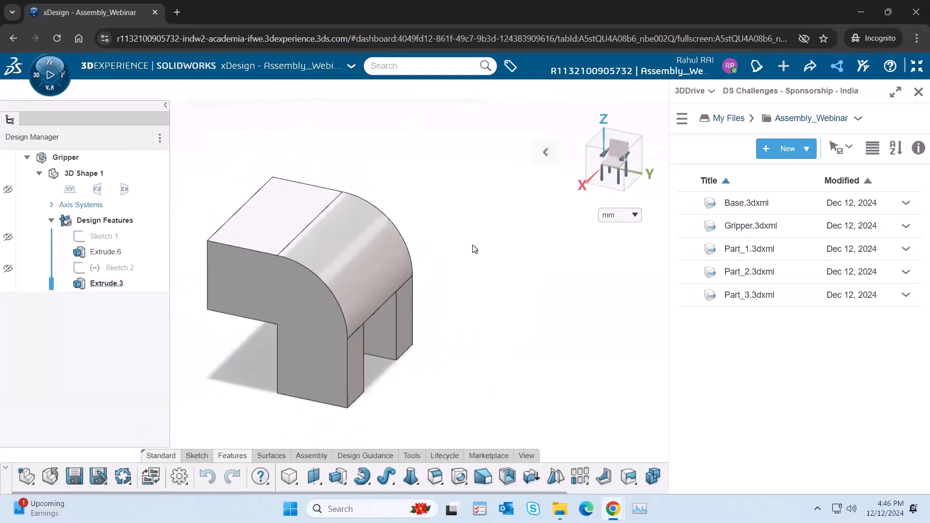
scroll(473, 245, down, 2)
Step: Search the Assembly_Webinar collaborative space for an existing component to insert into Gripper
click(312, 456)
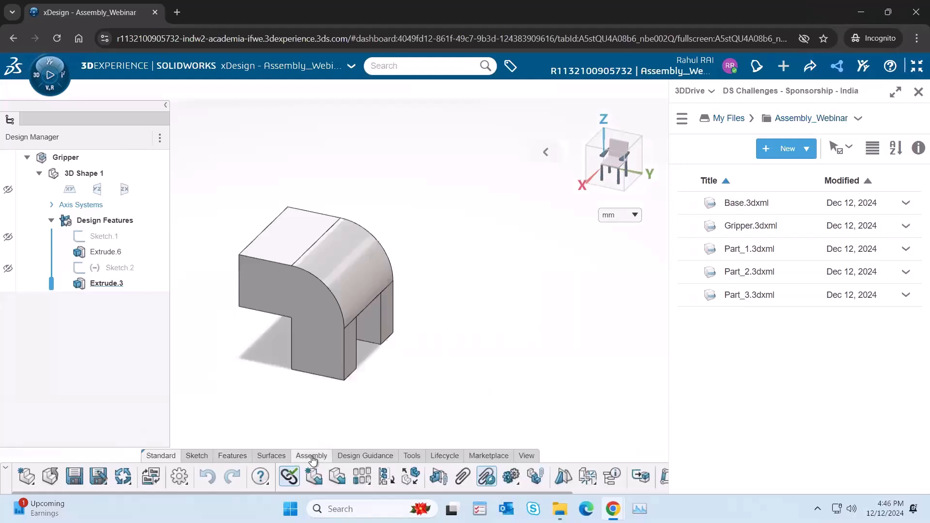
click(337, 477)
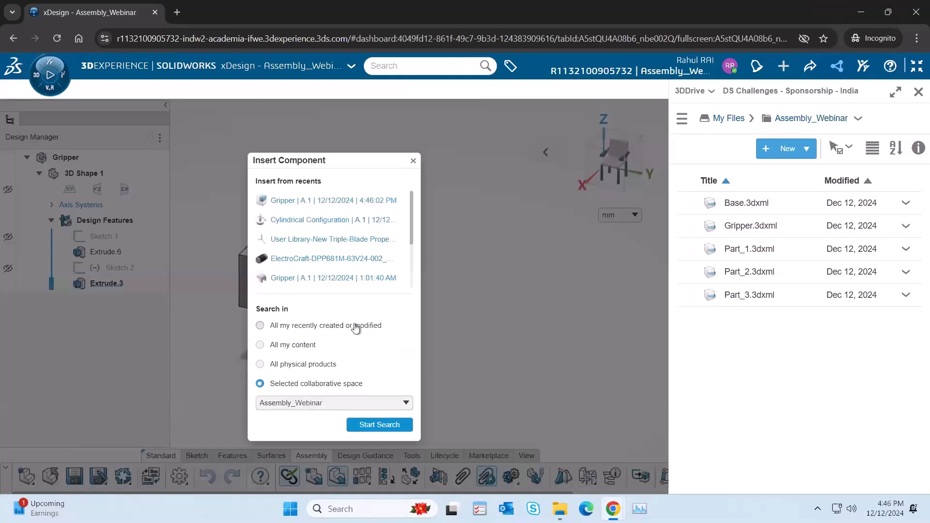
click(310, 405)
click(311, 405)
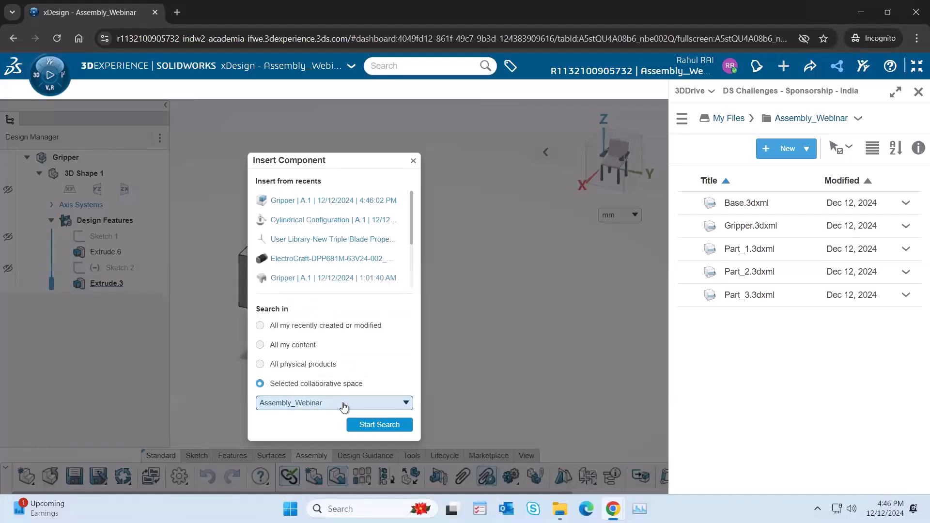
click(380, 426)
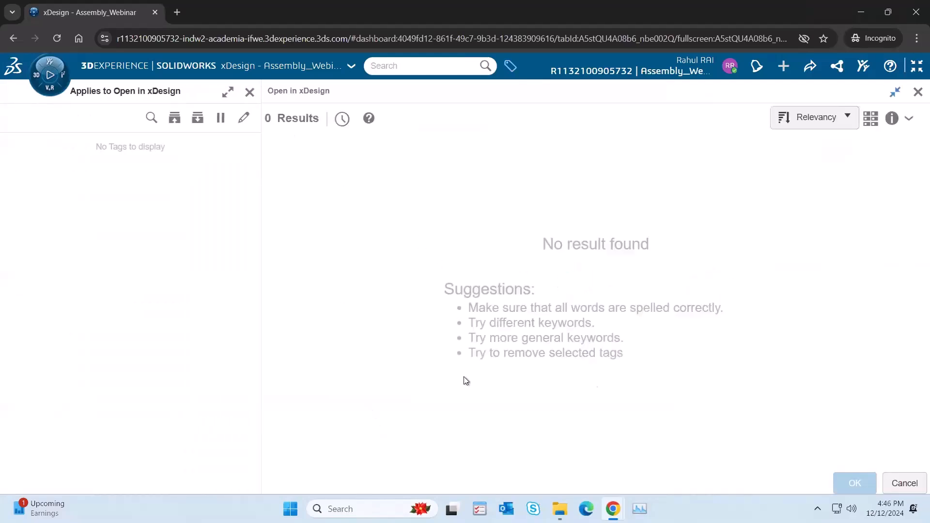
click(906, 483)
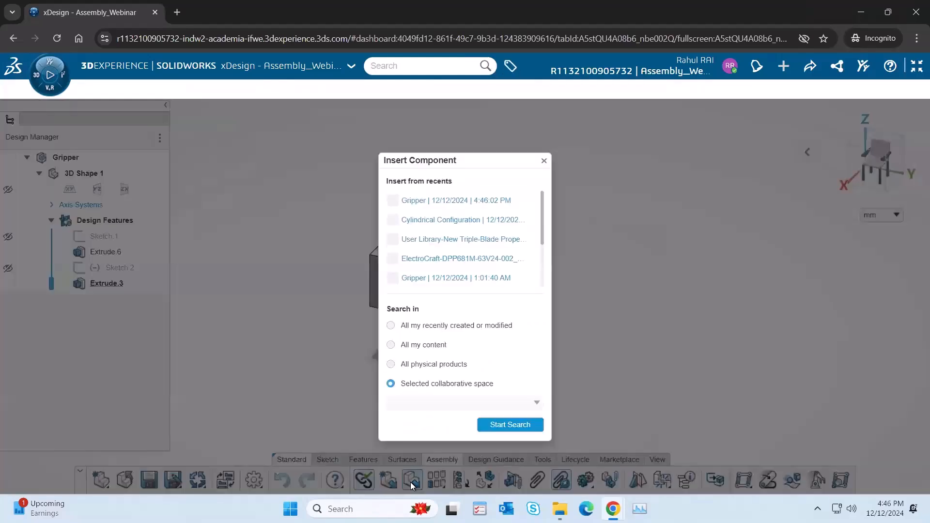
Step: Insert the recently used Part_1 component into Gripper and fit the whole model in view
click(410, 481)
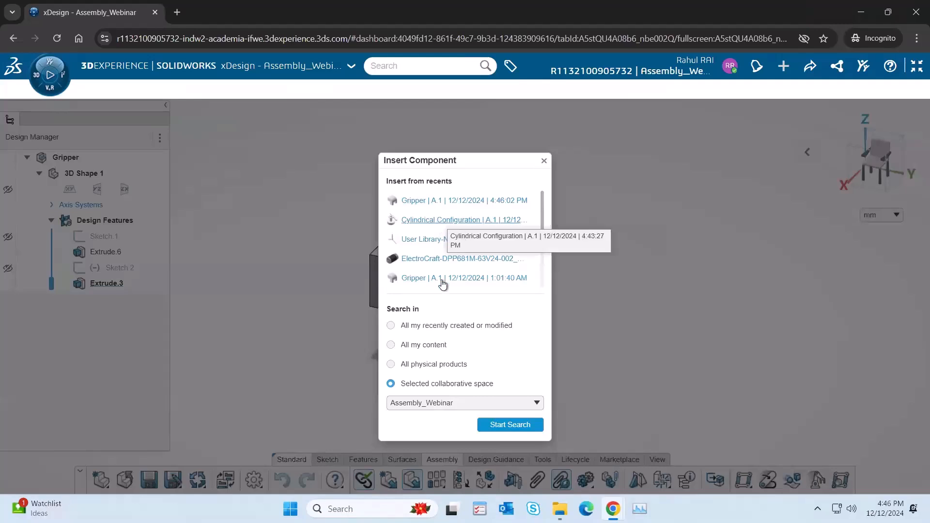
drag(543, 226, 540, 262)
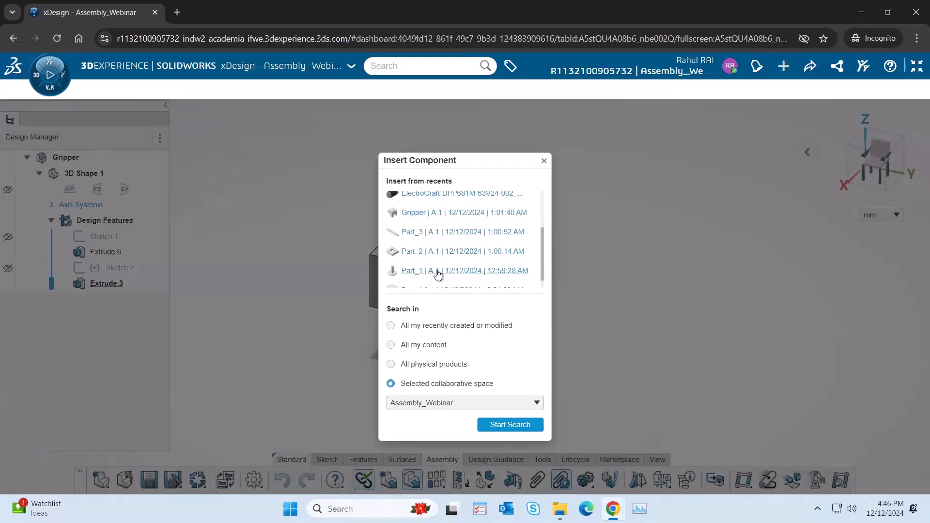
click(438, 275)
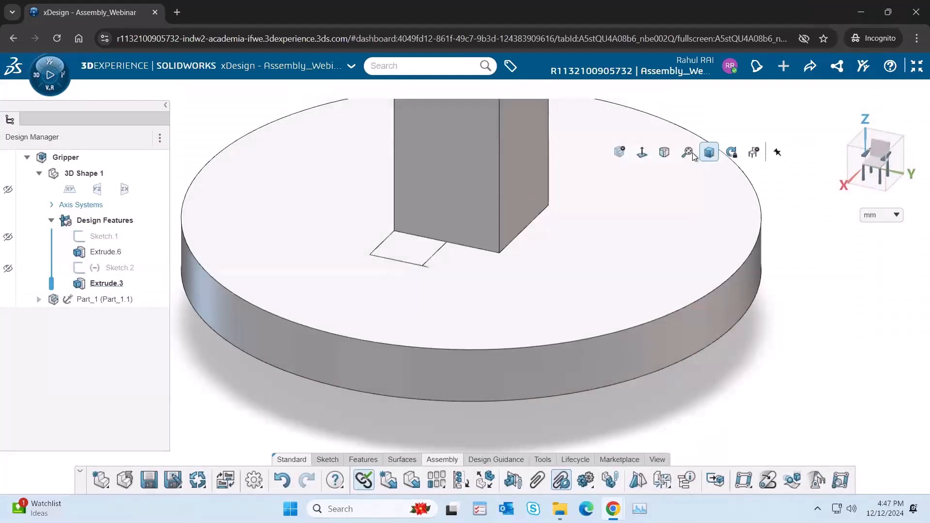
click(688, 154)
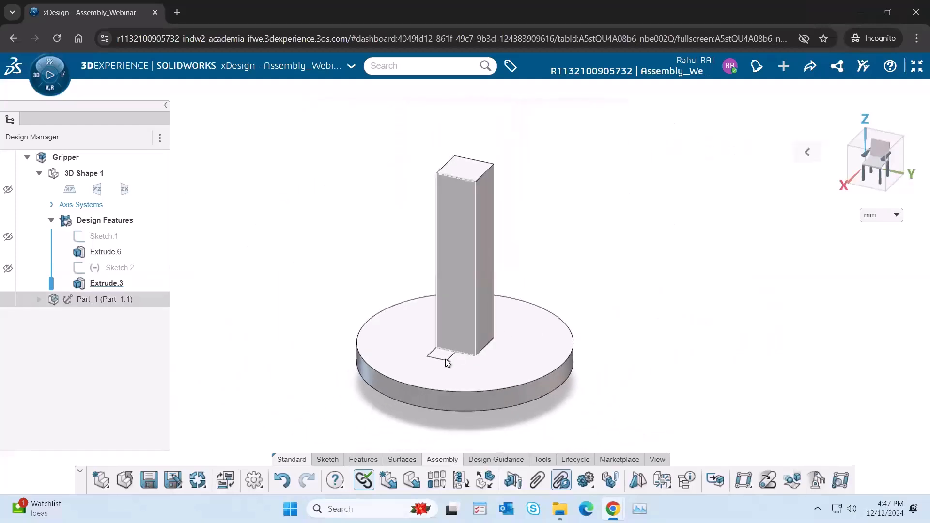
Step: Try to move the gripper body out of Part_1 and inspect the Gripper structure
mouse_move(447, 359)
mouse_down()
mouse_move(432, 312)
mouse_move(393, 251)
mouse_up()
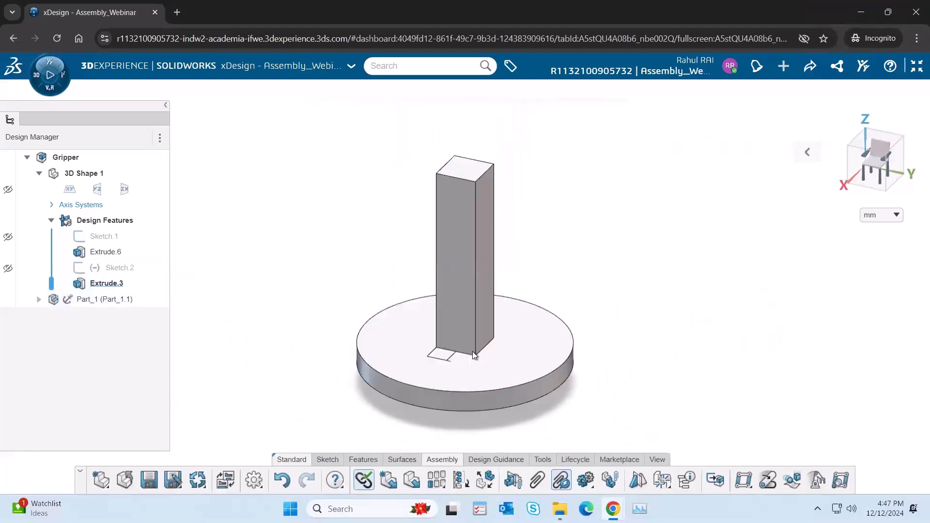
mouse_move(450, 356)
mouse_down()
mouse_move(336, 187)
mouse_move(193, 215)
mouse_up()
click(51, 220)
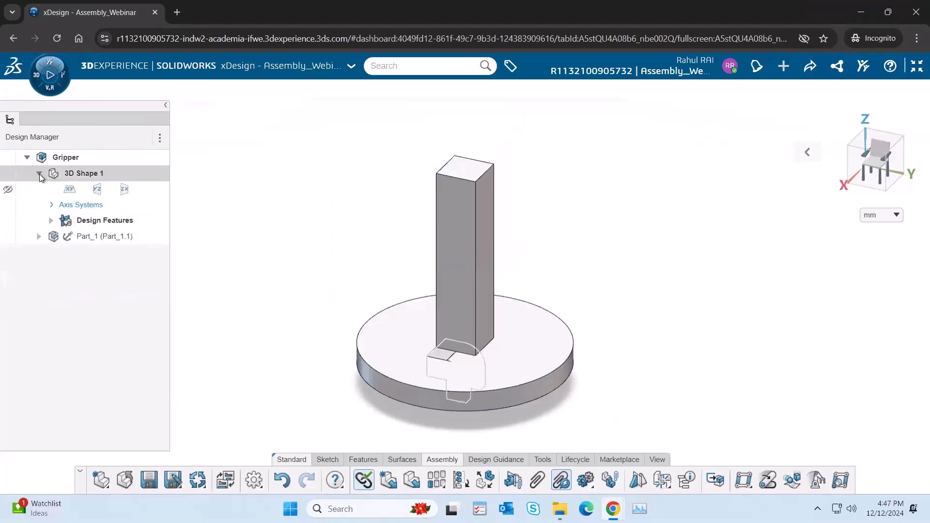
click(40, 175)
click(450, 204)
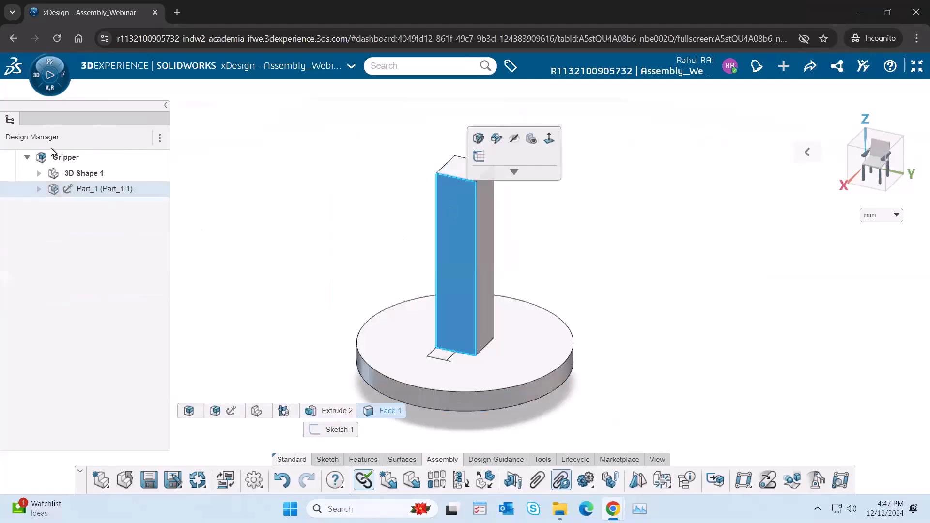
click(190, 206)
Step: Make a component as features from Extrude.3, named Physical Product3, and move it up beside Part_1's column
click(39, 174)
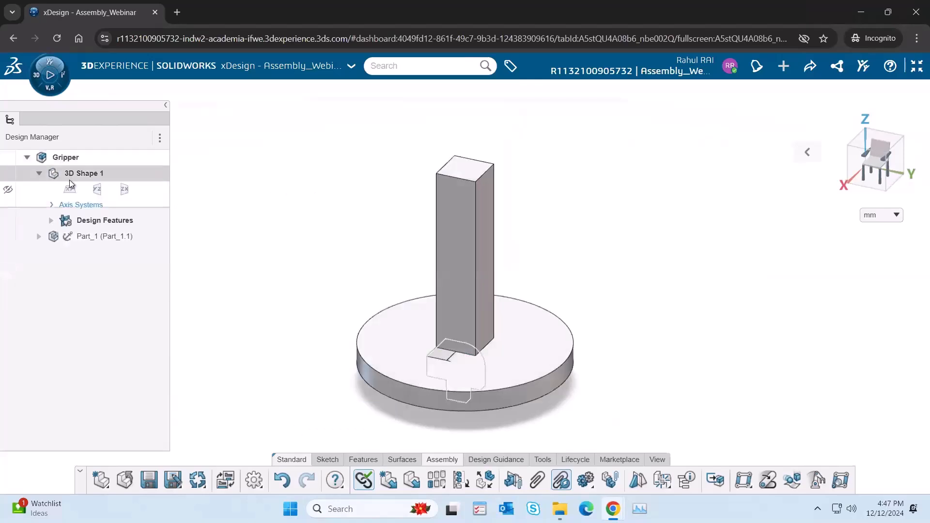
click(52, 221)
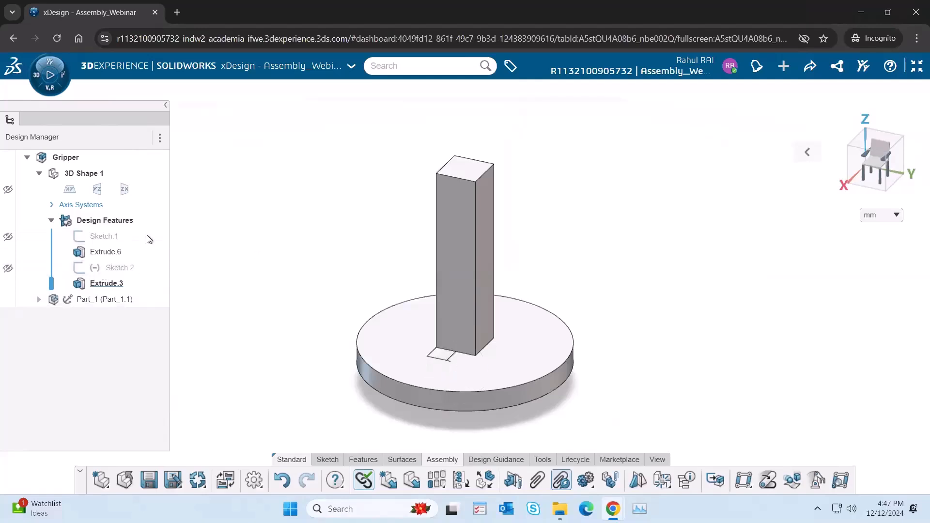
click(107, 285)
click(153, 269)
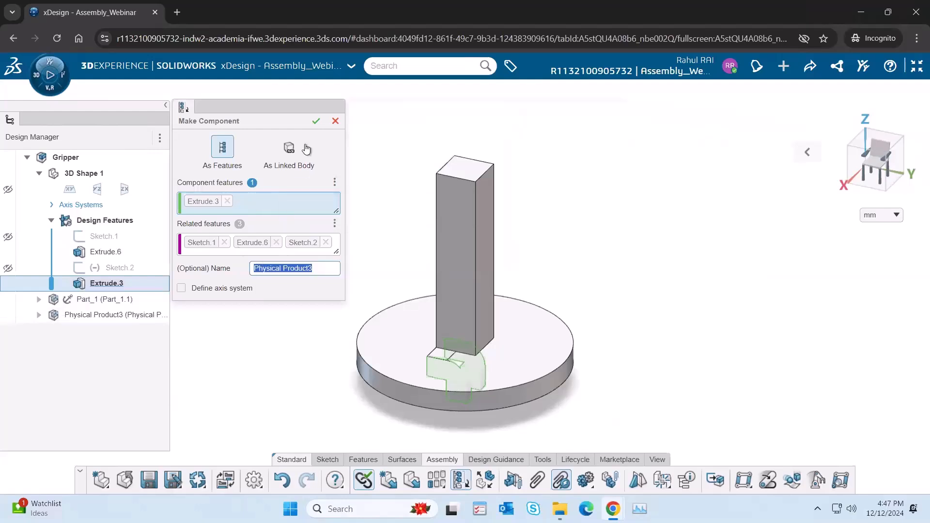
click(316, 121)
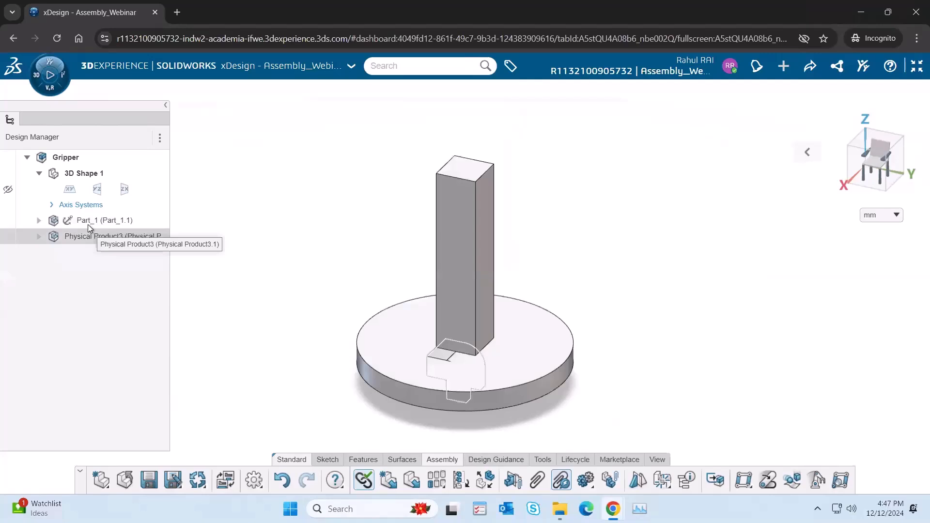
drag(432, 355, 373, 228)
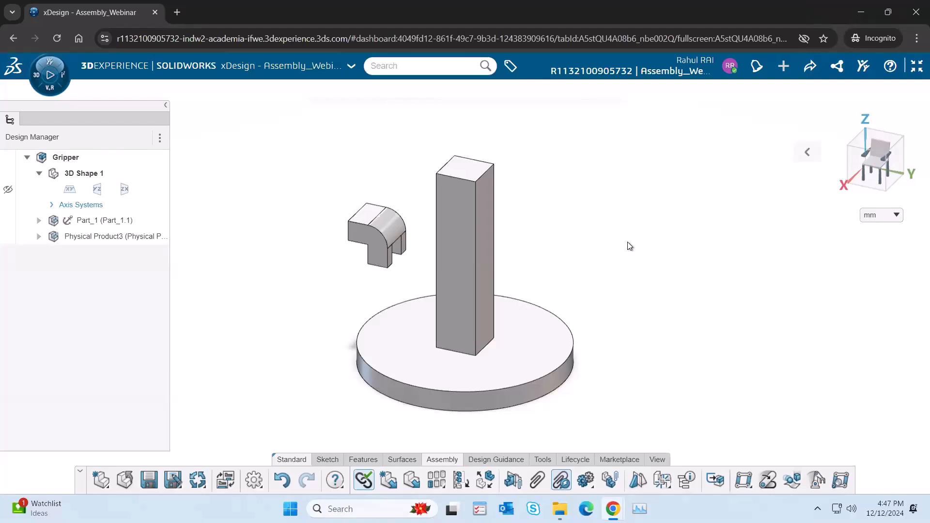
Step: Exit full screen and open the xDesign - Training Material page in the 3DSwym community
click(916, 66)
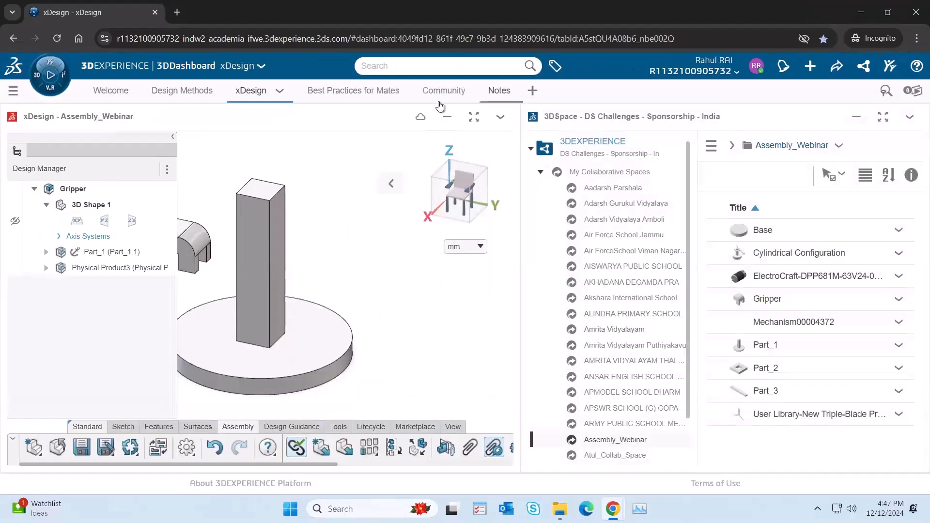
click(440, 93)
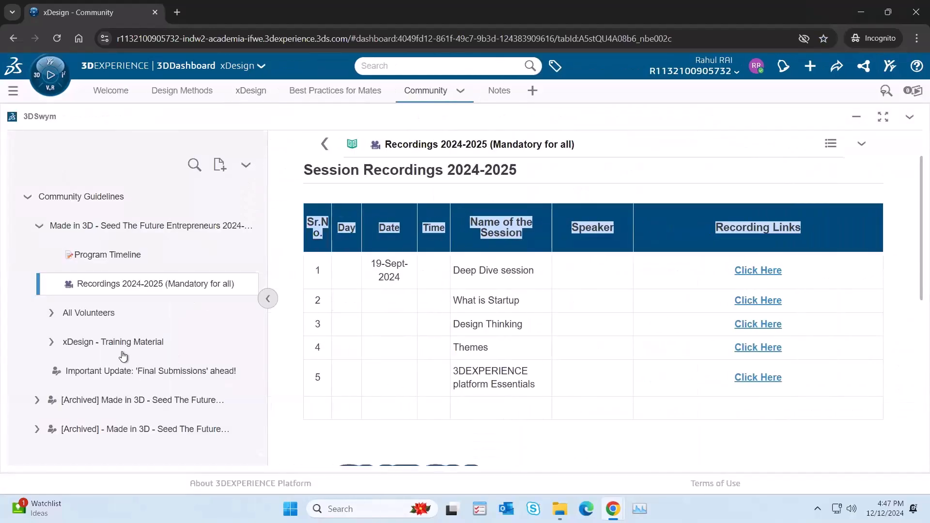
click(51, 345)
scroll(136, 281, down, 5)
scroll(129, 271, up, 5)
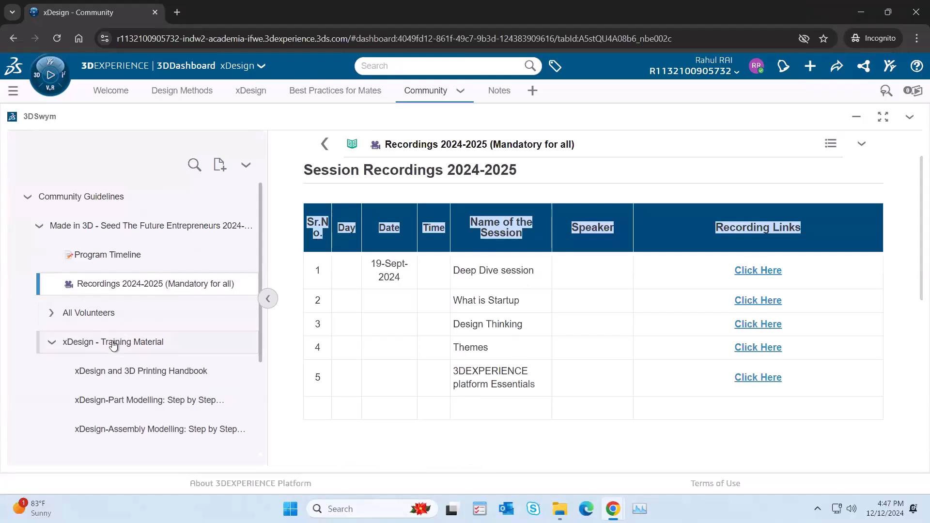
click(113, 342)
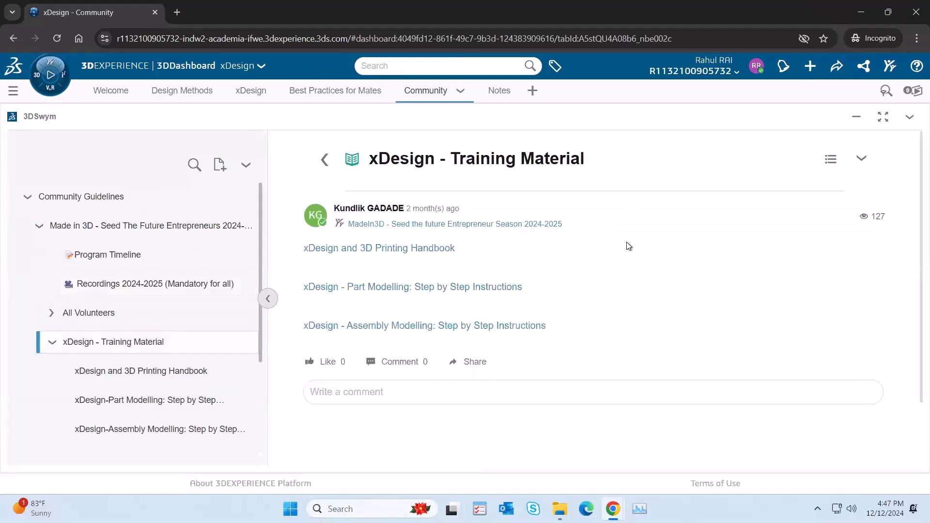
Step: Open the xDesign-Part Modelling step by step instructions and look through the first steps
scroll(129, 363, down, 1)
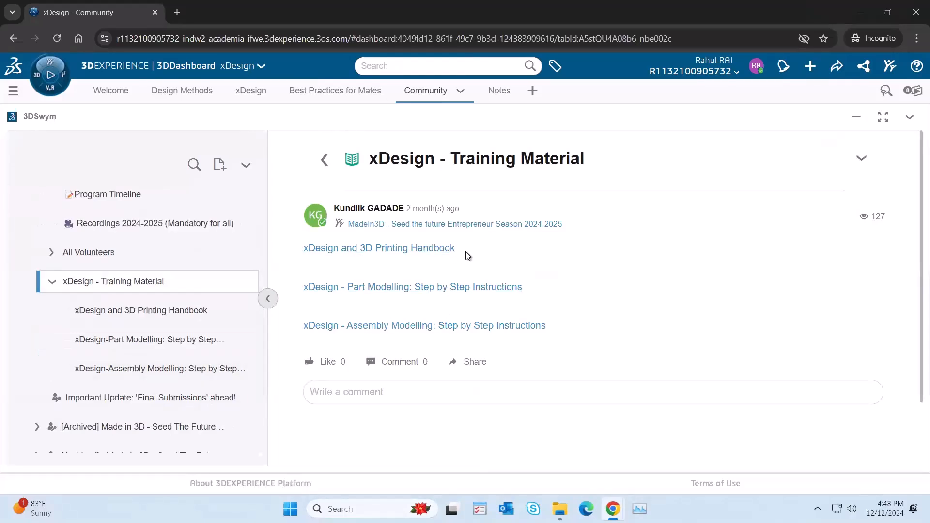
click(155, 340)
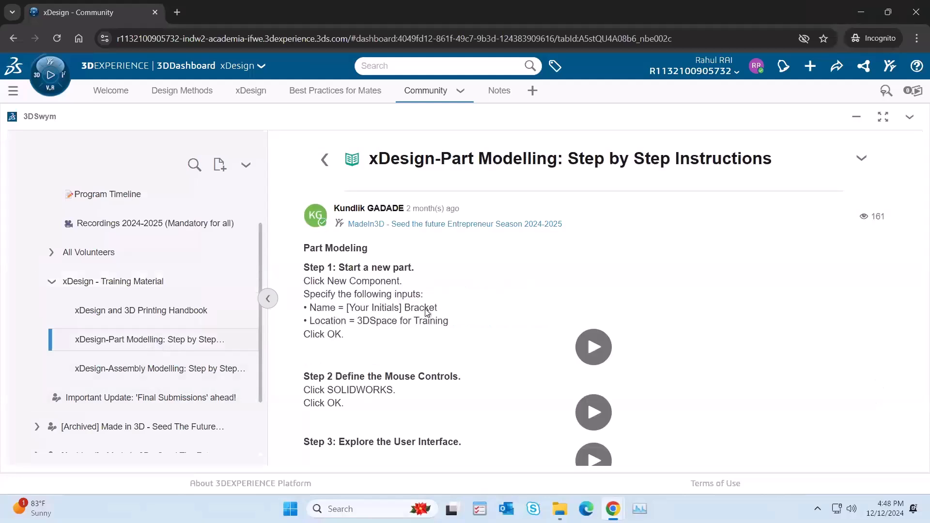
scroll(533, 345, down, 6)
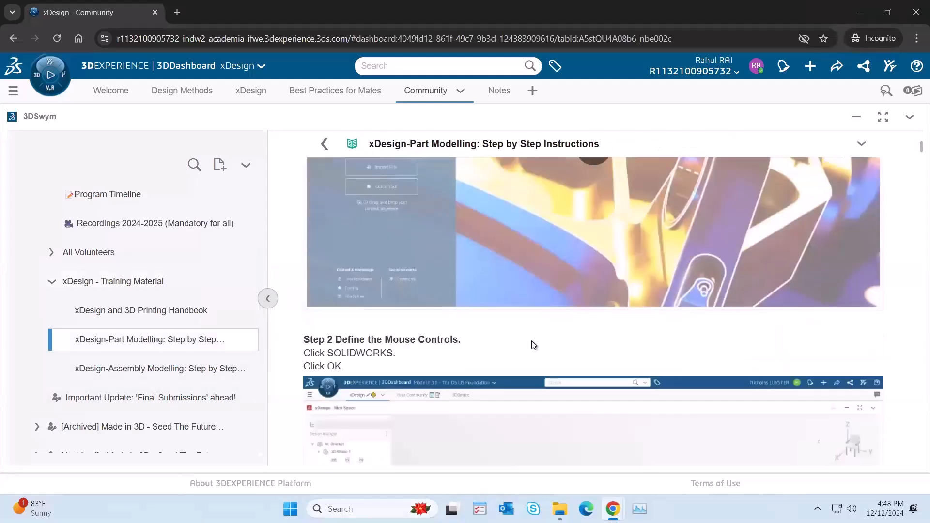
Step: Open the xDesign-Assembly Modelling step by step instructions and look through the assembly start, insert and import steps
click(153, 368)
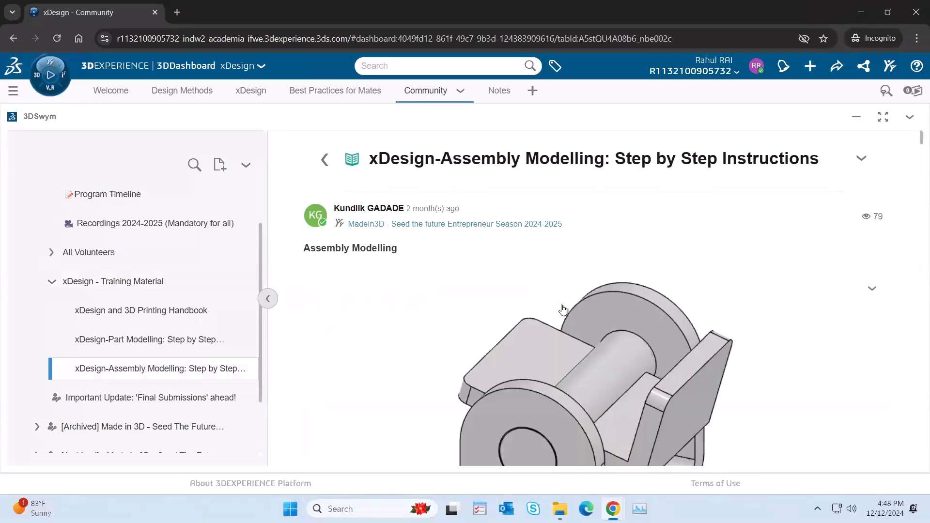
scroll(563, 309, down, 5)
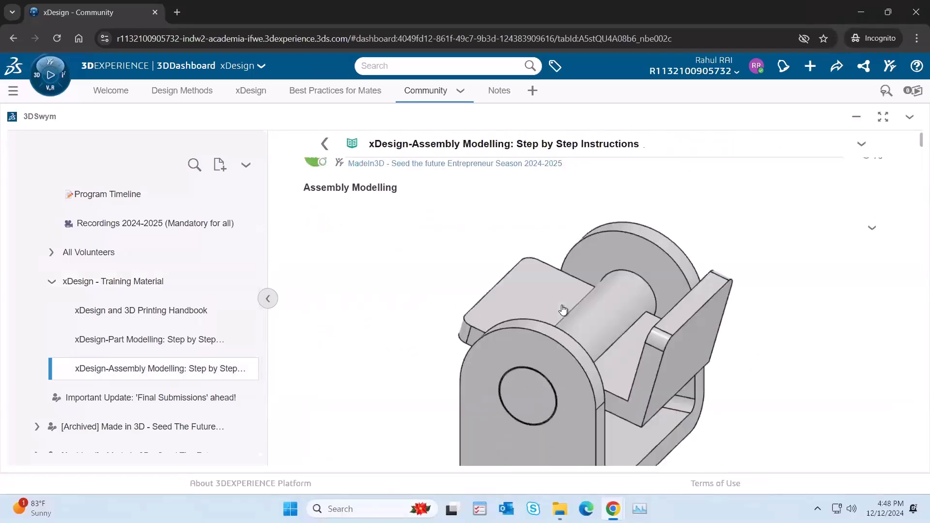
scroll(563, 310, down, 10)
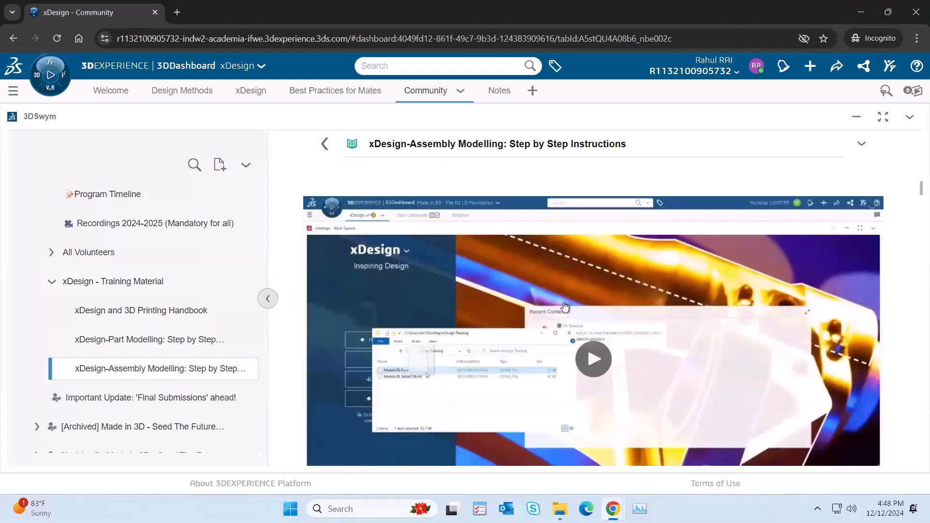
scroll(565, 306, down, 4)
scroll(564, 306, down, 3)
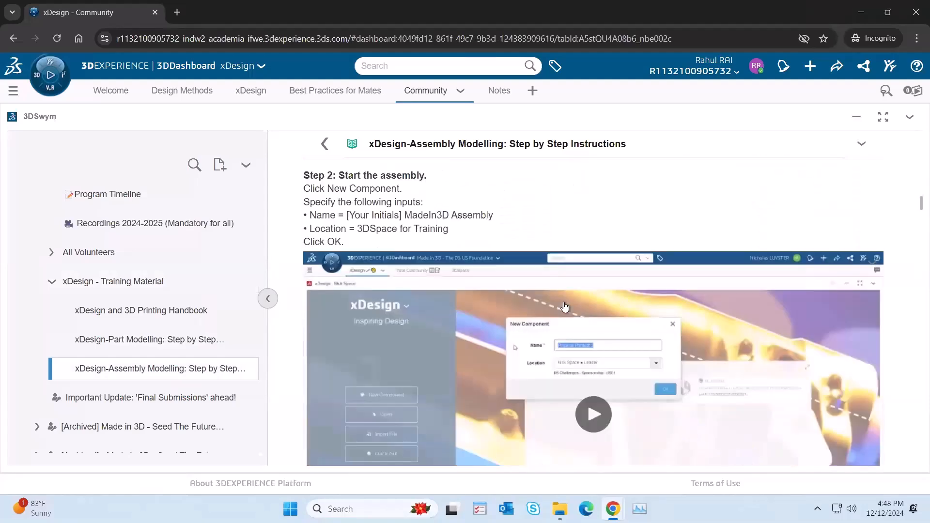
scroll(564, 306, down, 8)
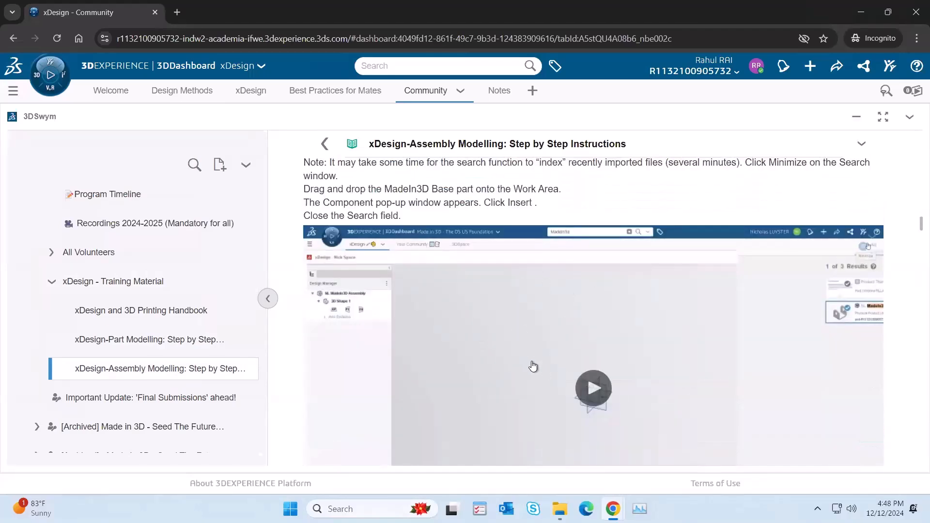
scroll(533, 367, down, 8)
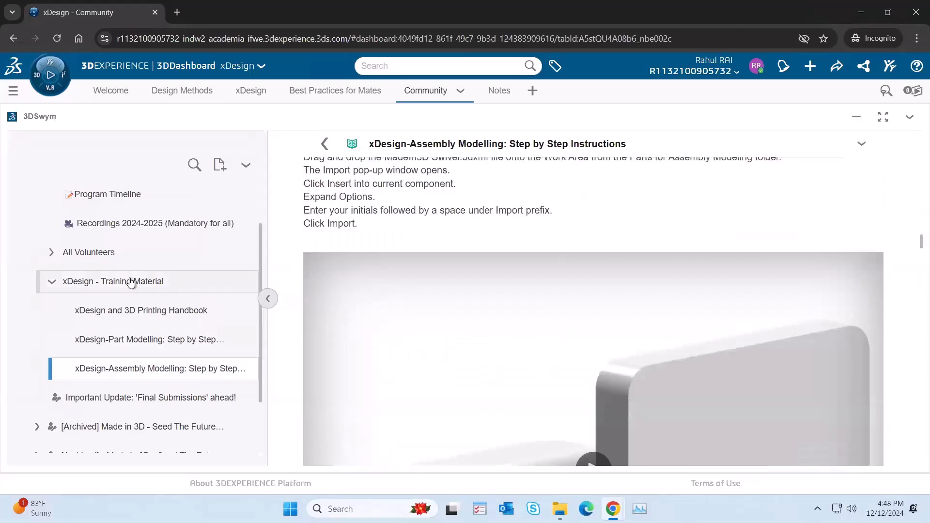
Step: Return to the xDesign - Training Material overview, briefly show the Welcome page, and go back to the community
click(131, 282)
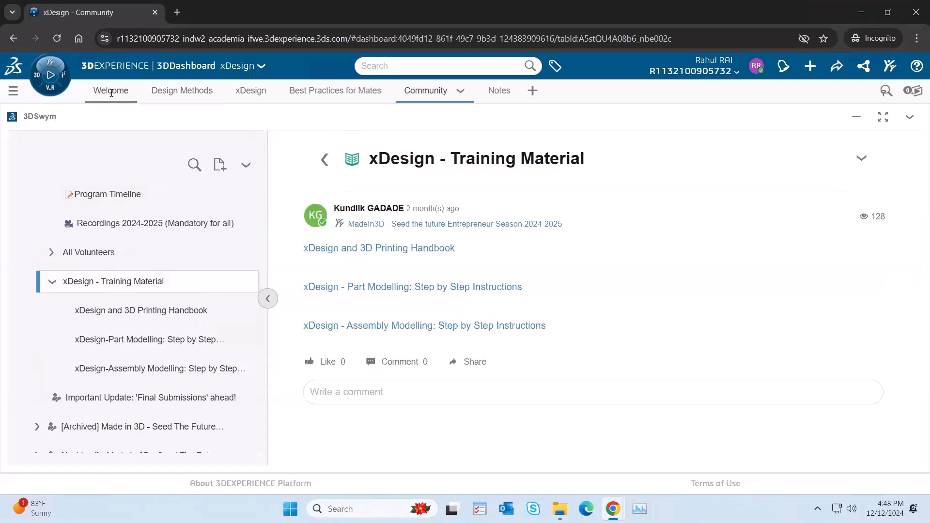
click(111, 91)
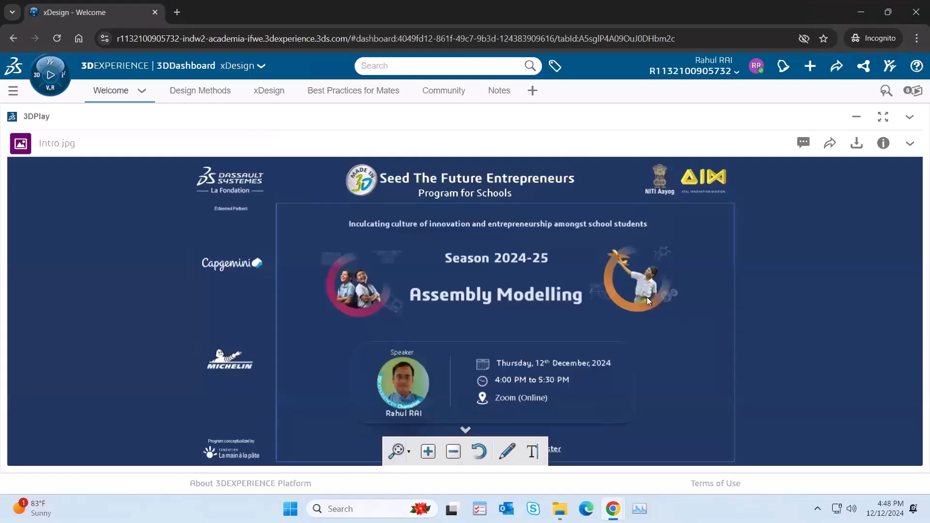
click(444, 92)
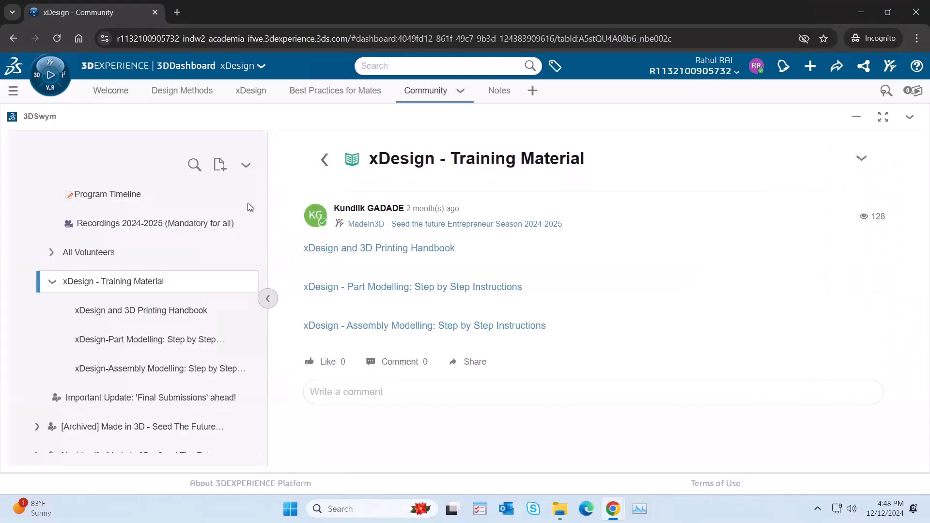
Step: Return to the communities list and open the MadeIn3D - Seed the future Entrepreneur Season 2024-2025 community
click(324, 161)
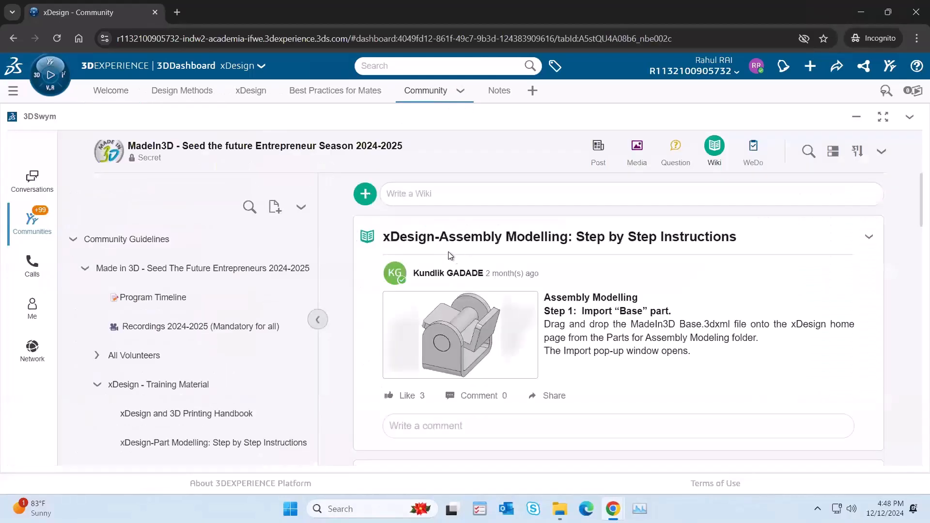
click(22, 228)
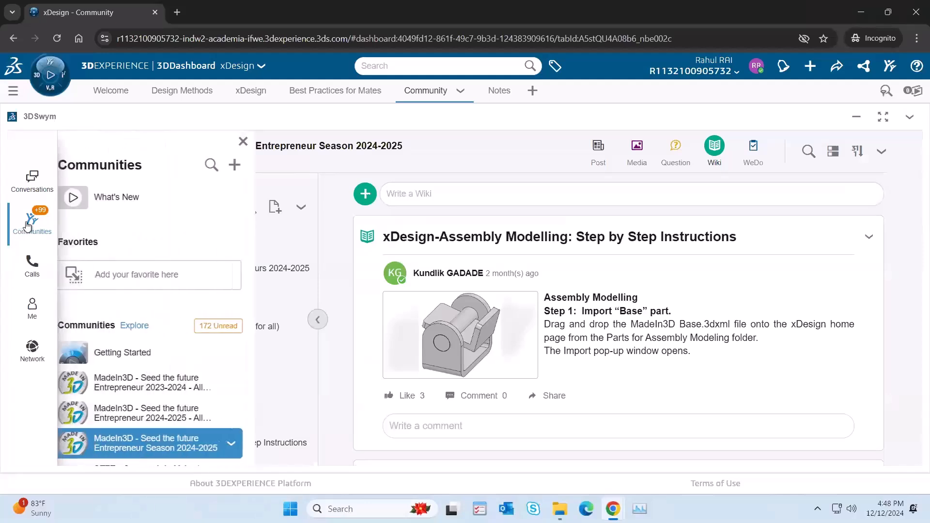
click(152, 445)
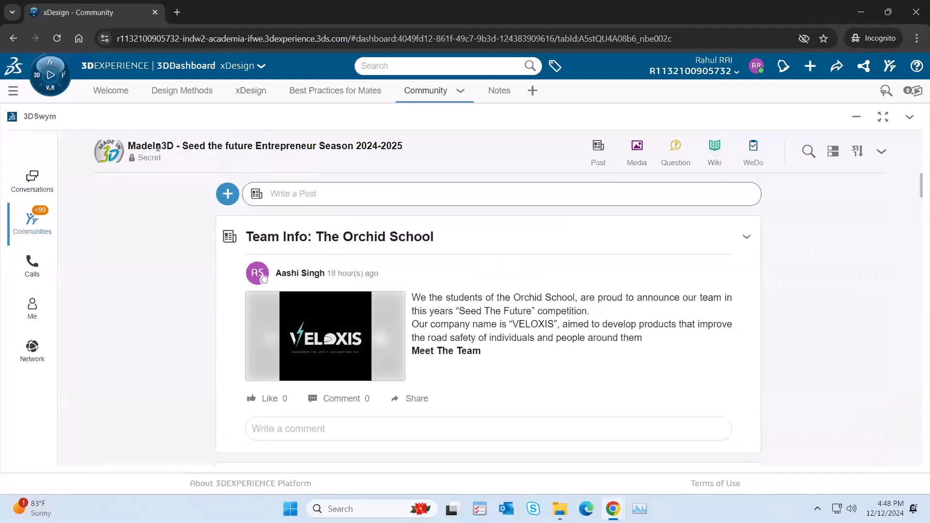
drag(140, 142, 364, 144)
click(384, 143)
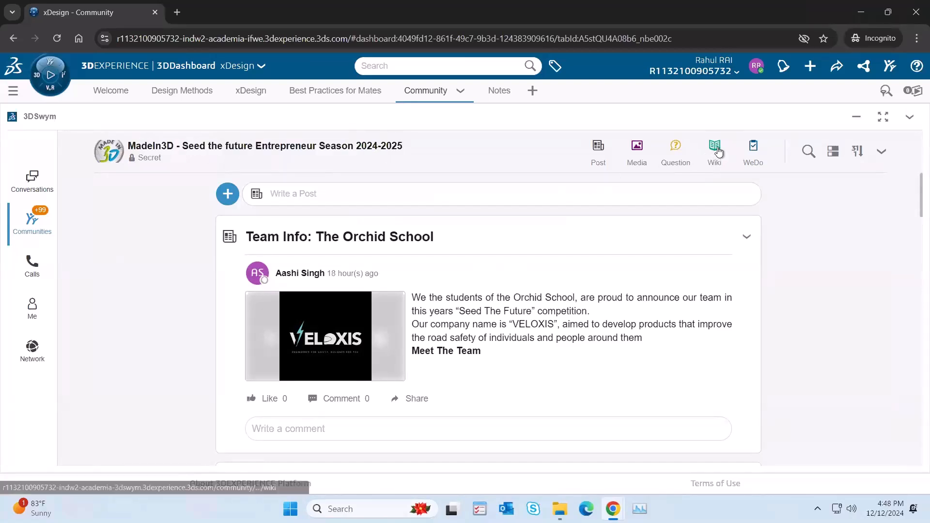
Step: Look through the communities list and the community's additional content types, close the list, and open the community's Wiki
click(32, 222)
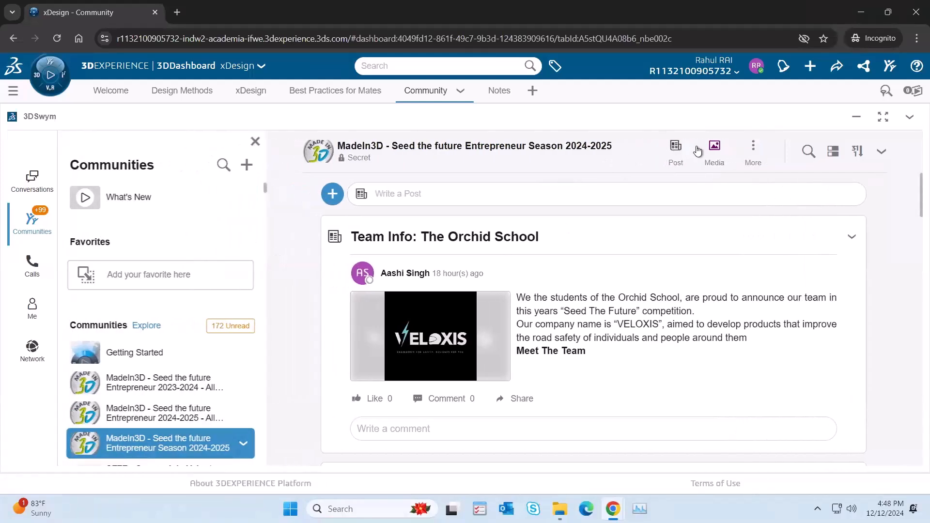
click(754, 149)
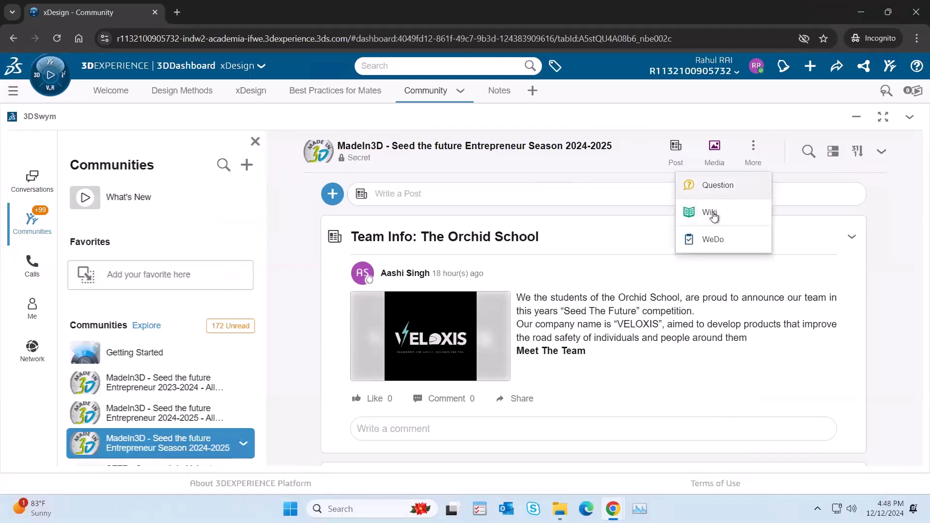
click(281, 231)
click(255, 142)
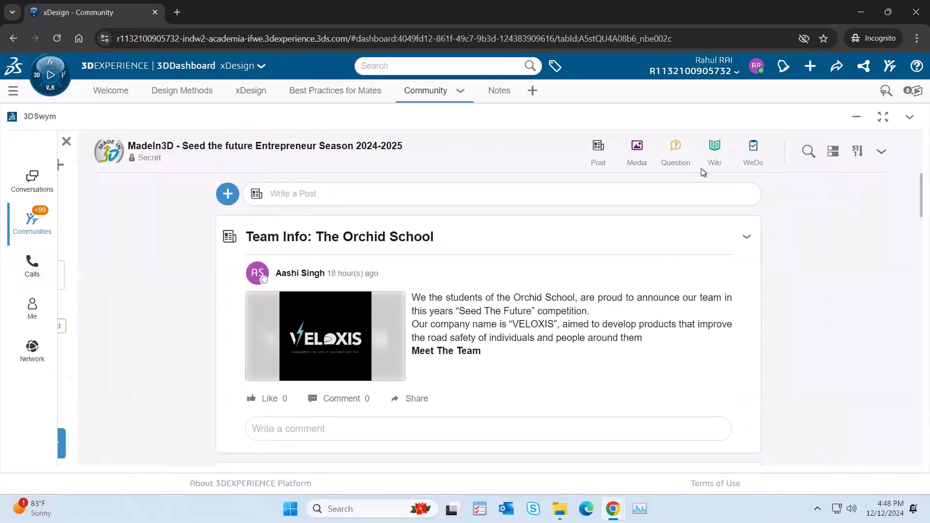
click(713, 148)
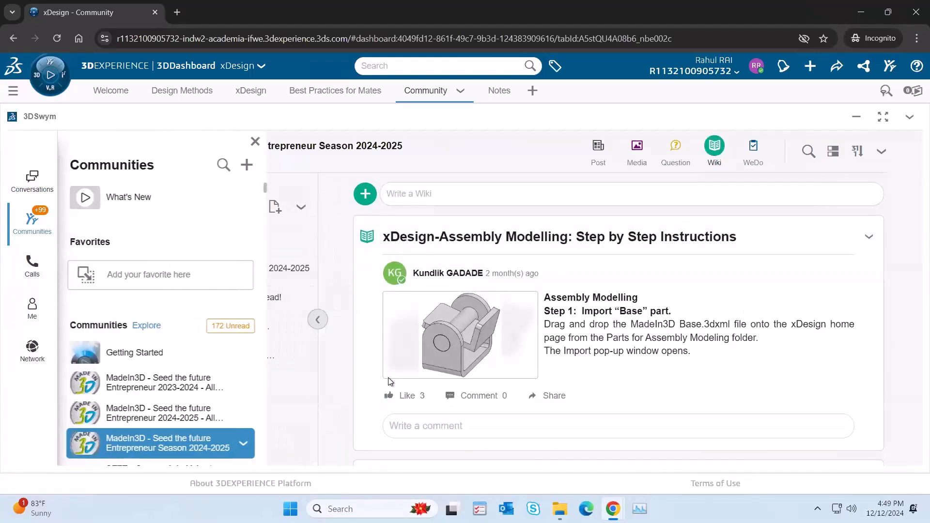
Step: Look through the Recordings 2024-2025 (Mandatory for all) wiki page, and open the xDesign - Training Material page
click(86, 268)
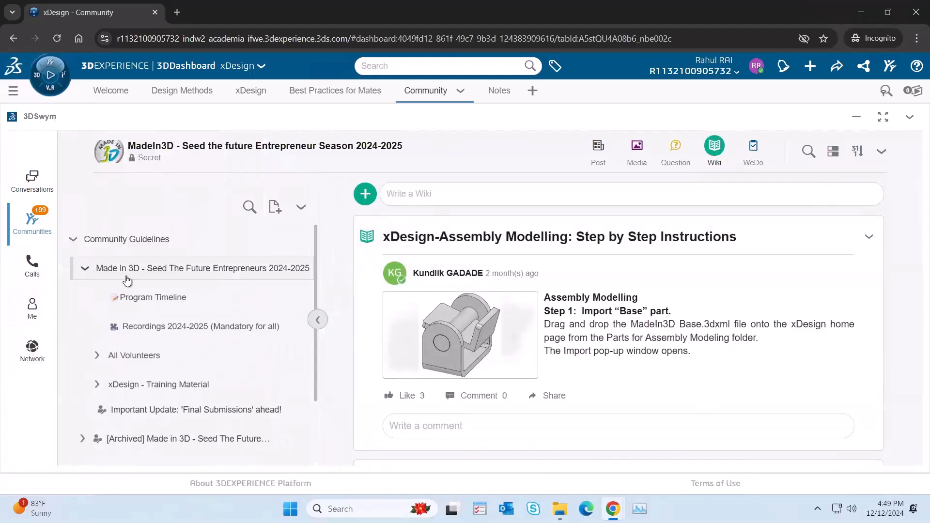
click(180, 329)
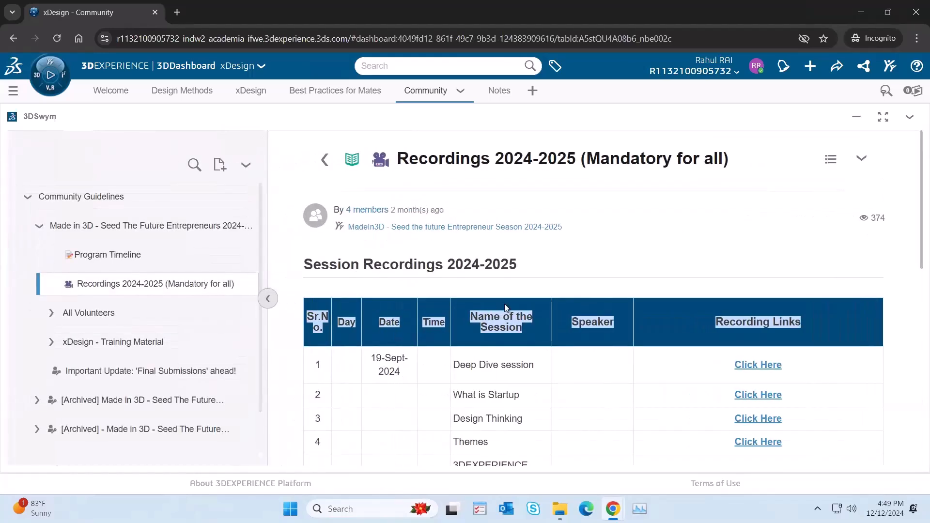
scroll(498, 307, down, 5)
scroll(499, 306, up, 4)
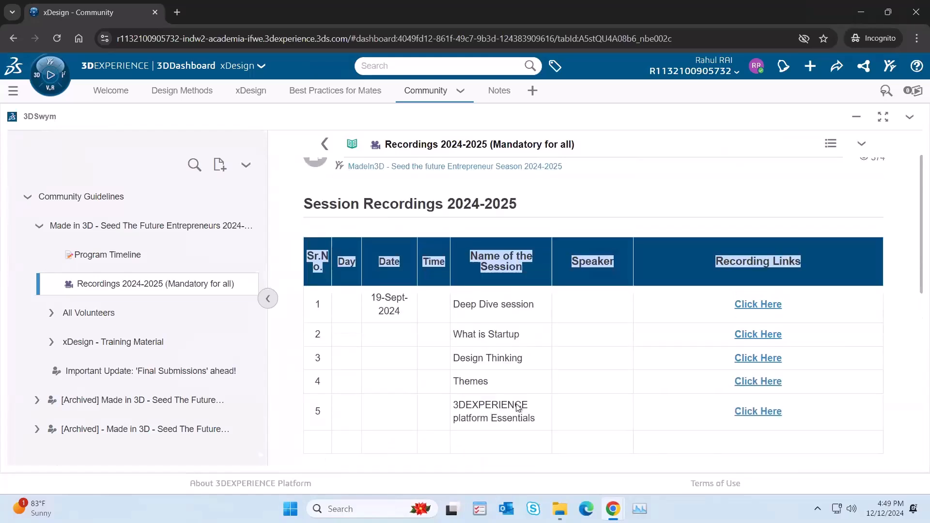
scroll(510, 402, down, 3)
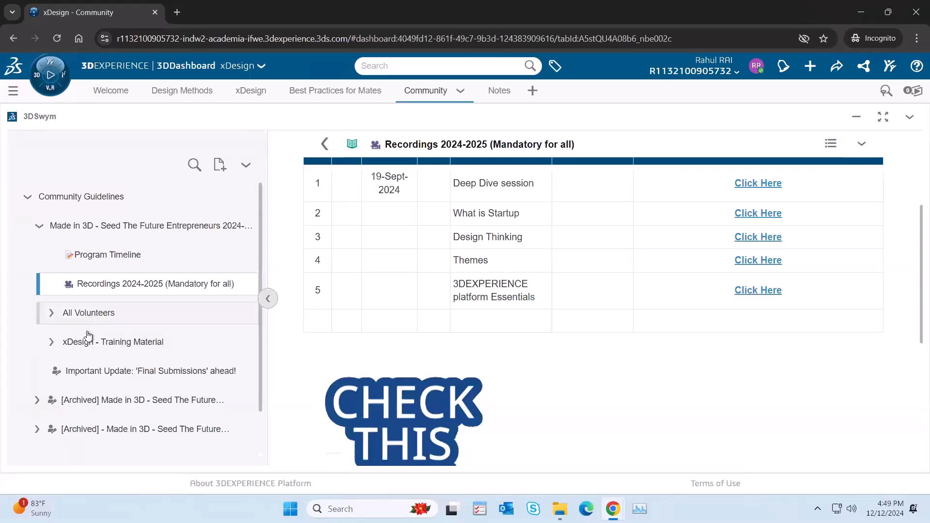
click(119, 348)
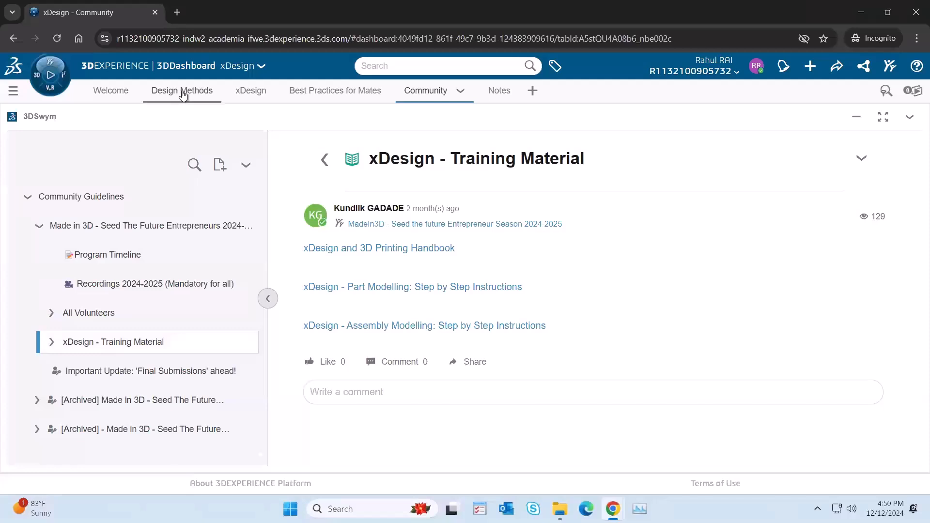
Step: Show the Design Methods page briefly, return to the Gripper assembly in xDesign, and display it full screen
click(182, 91)
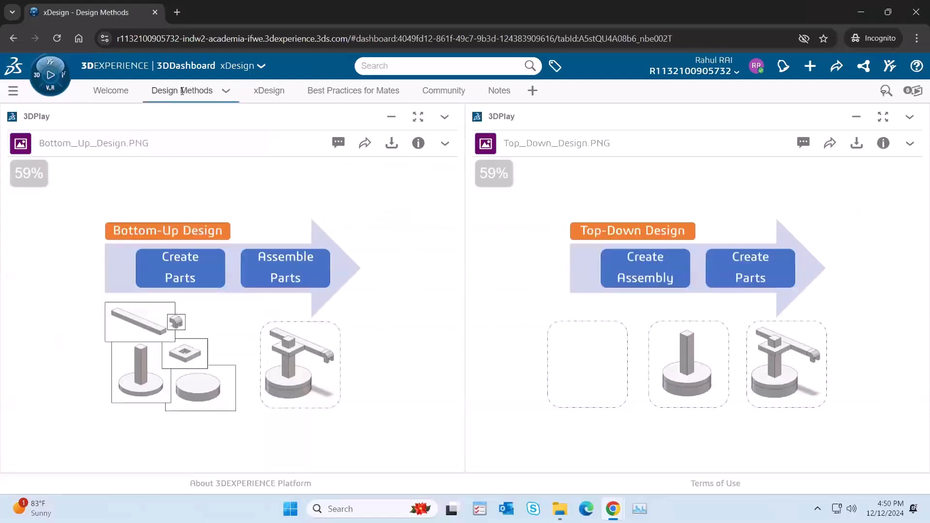
click(253, 90)
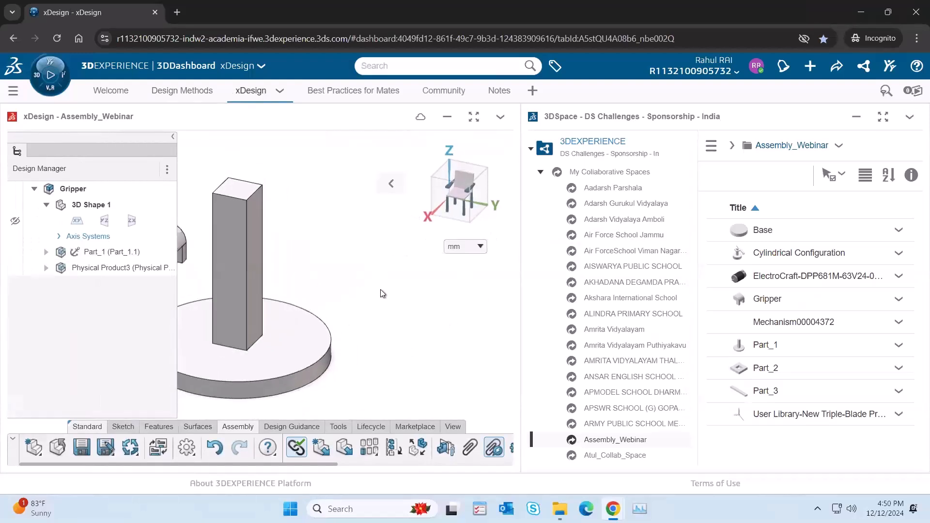
click(391, 184)
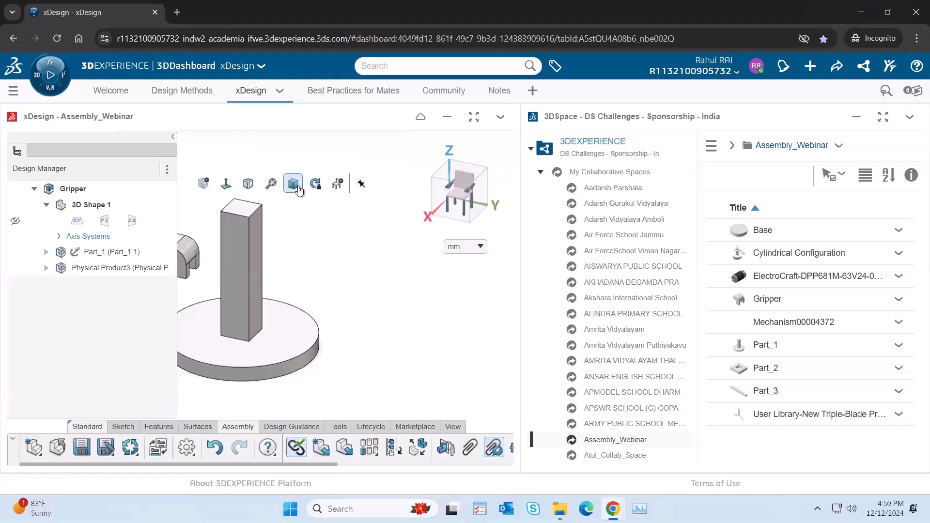
click(271, 184)
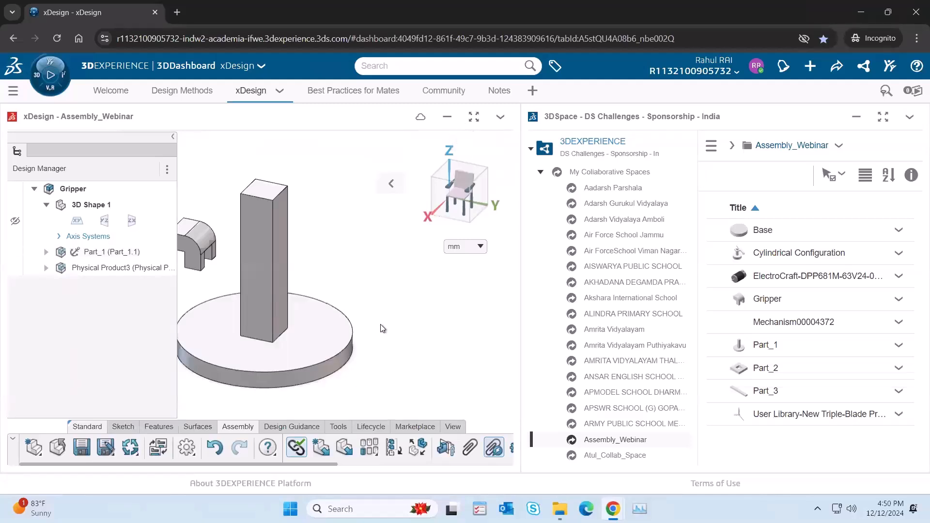
click(477, 118)
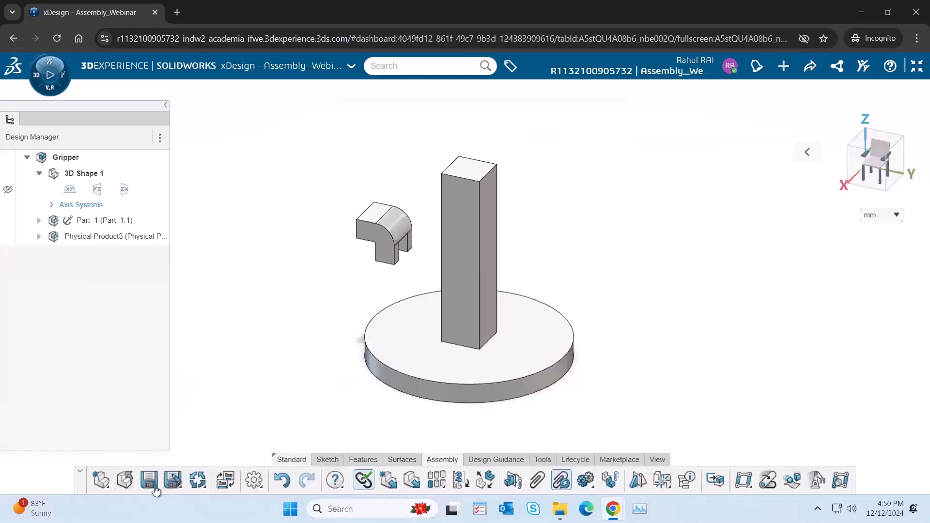
Step: Start exporting the Gripper assembly and save its changes so that the export options open
click(179, 488)
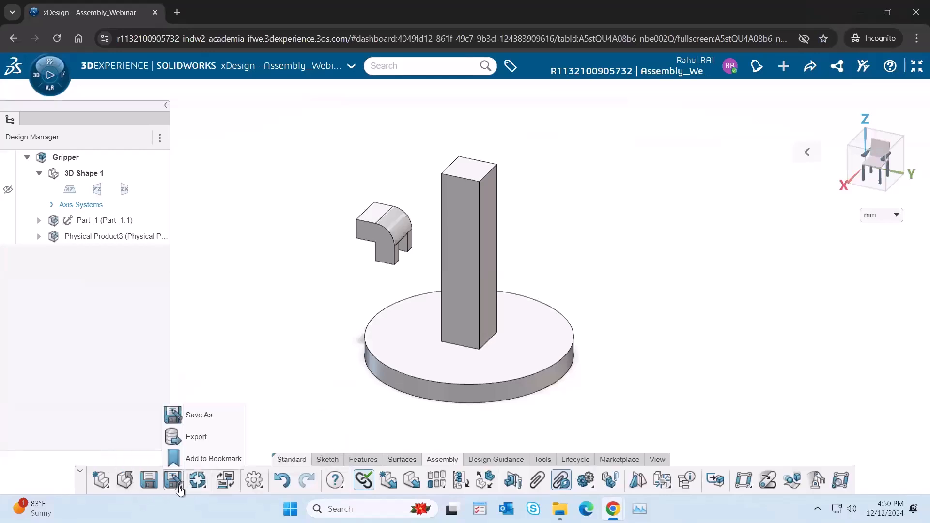
click(203, 438)
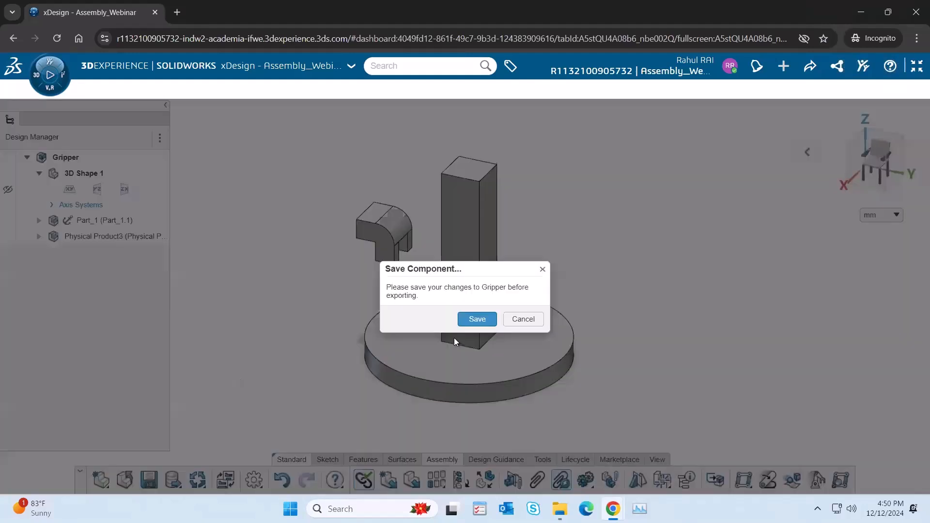
click(477, 322)
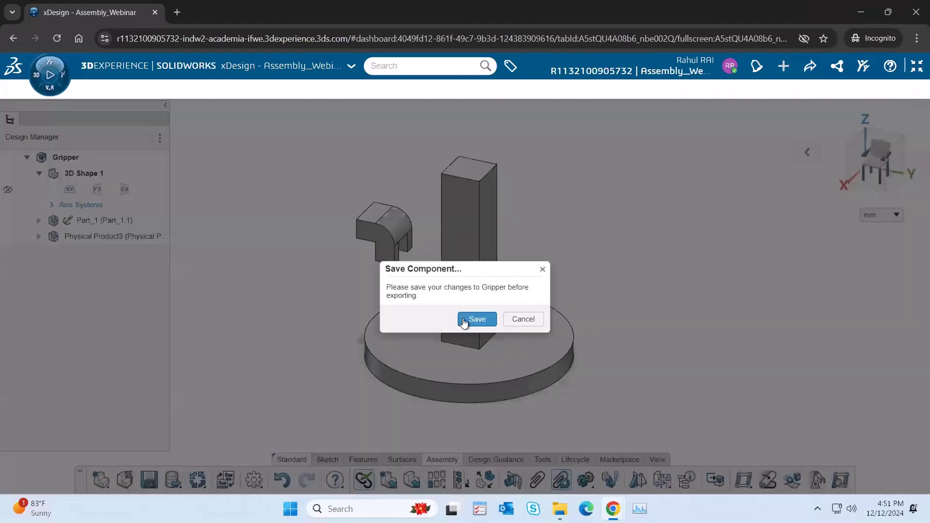
click(473, 320)
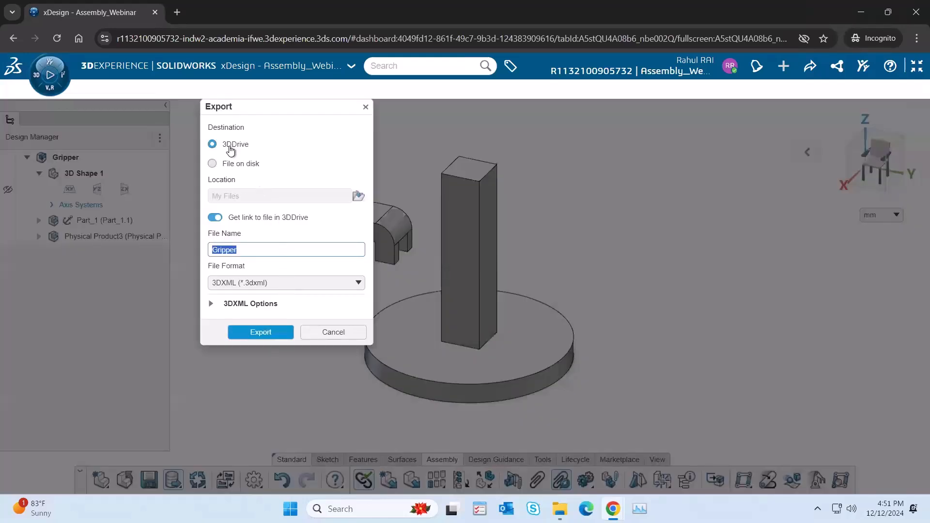
Step: Compare the File on disk and 3DDrive export destinations and open the 3DDrive folder Assembly_Webinar alongside
click(239, 165)
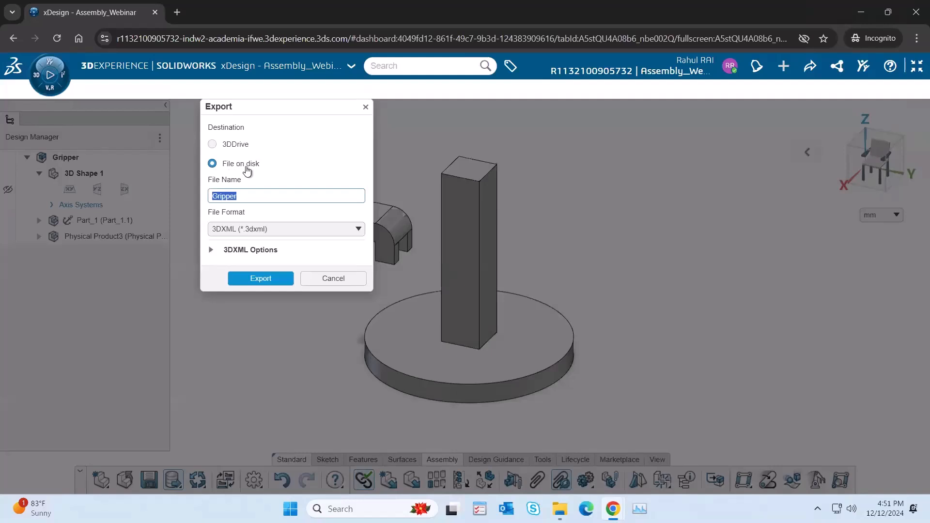
click(242, 145)
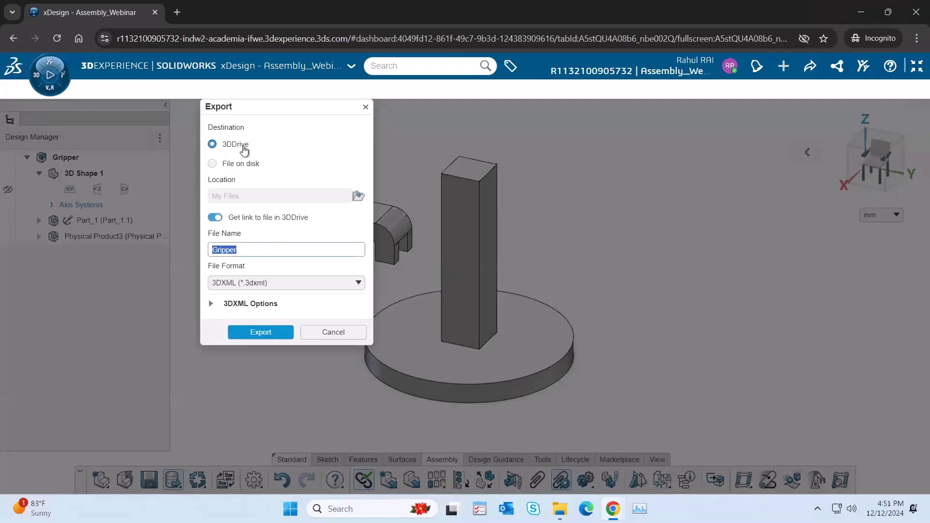
click(837, 66)
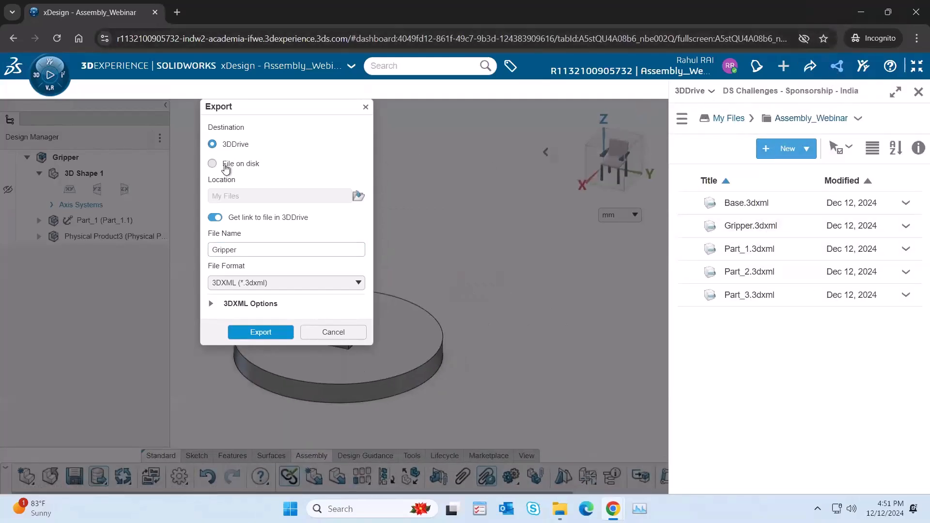
Step: Export the Gripper assembly as a 3DXML file on disk, saving Gripper.3dxml in the Downloads folder
click(213, 165)
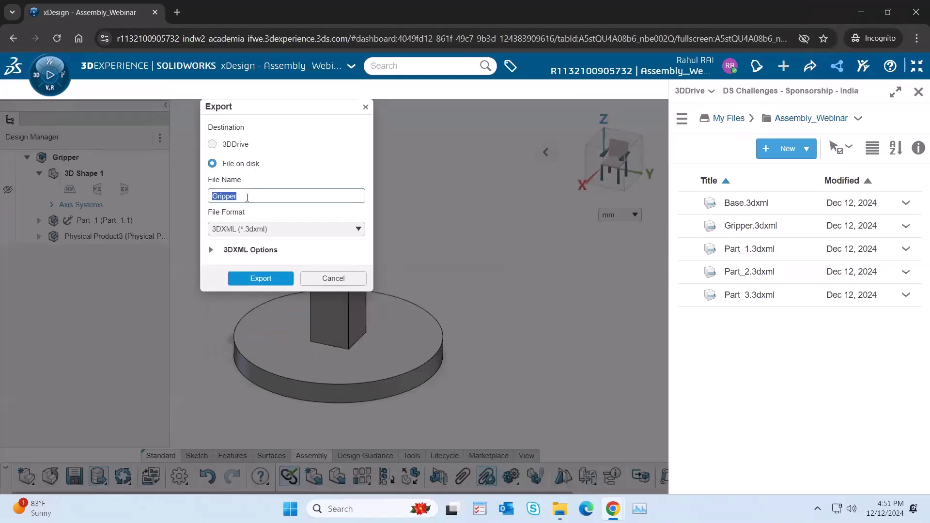
click(282, 230)
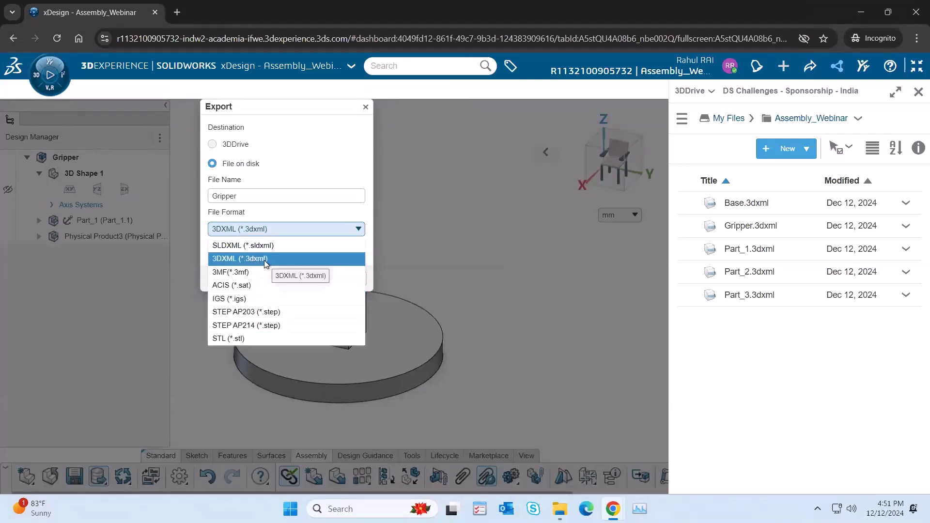
click(295, 209)
click(260, 279)
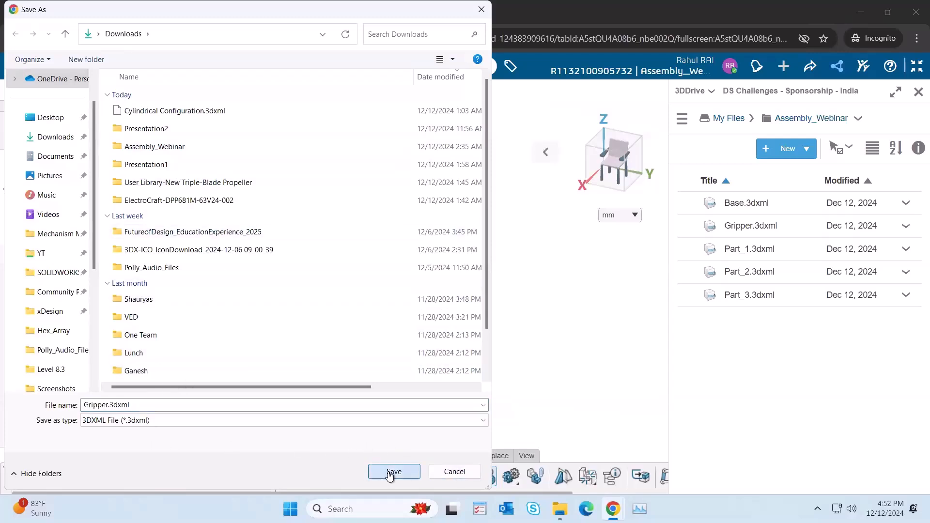
click(394, 472)
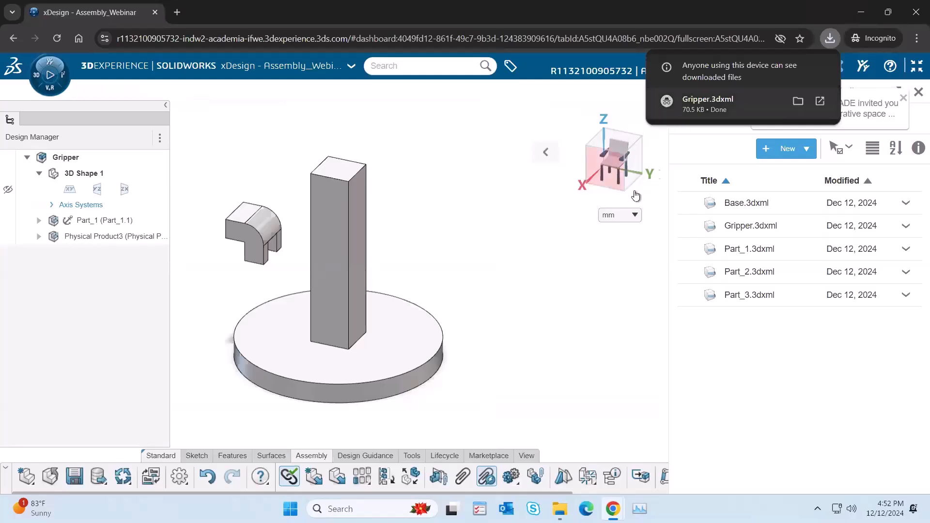
Step: Close the Gripper assembly and the 3DDrive folder view, leaving the xDesign start page
click(500, 308)
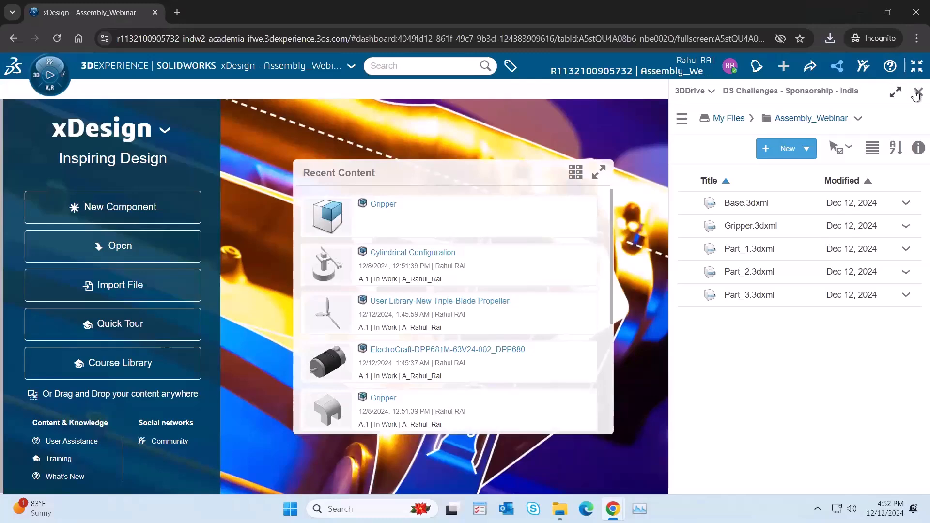
click(917, 92)
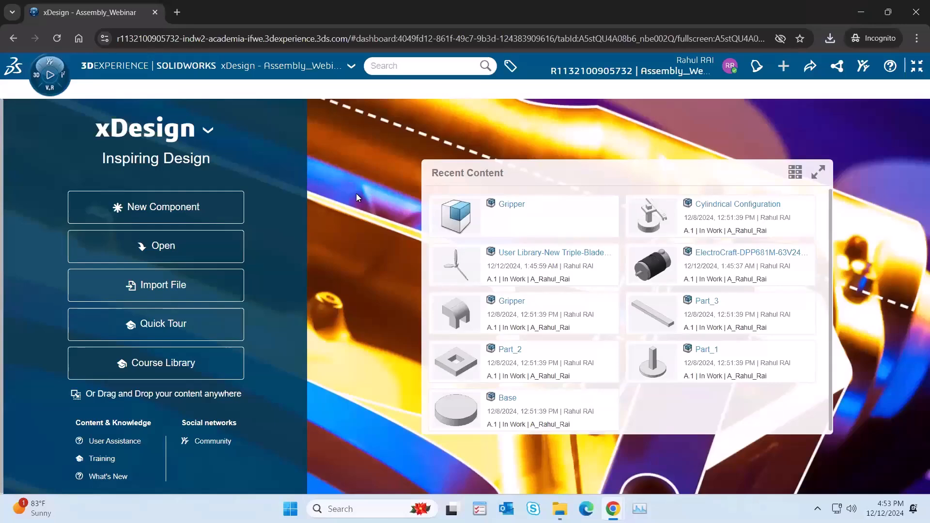
Step: Search the available roles and apps for "3ds" and clear the search
click(52, 89)
click(242, 161)
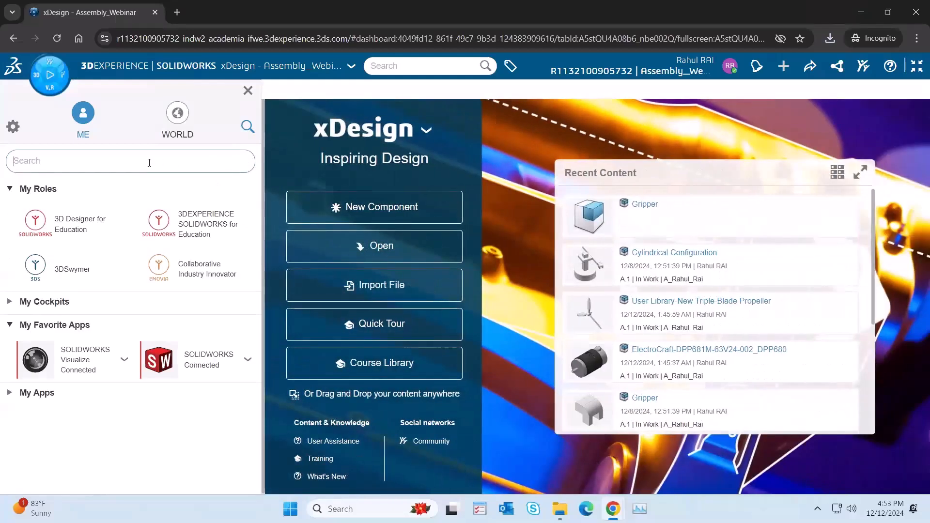
text(3d)
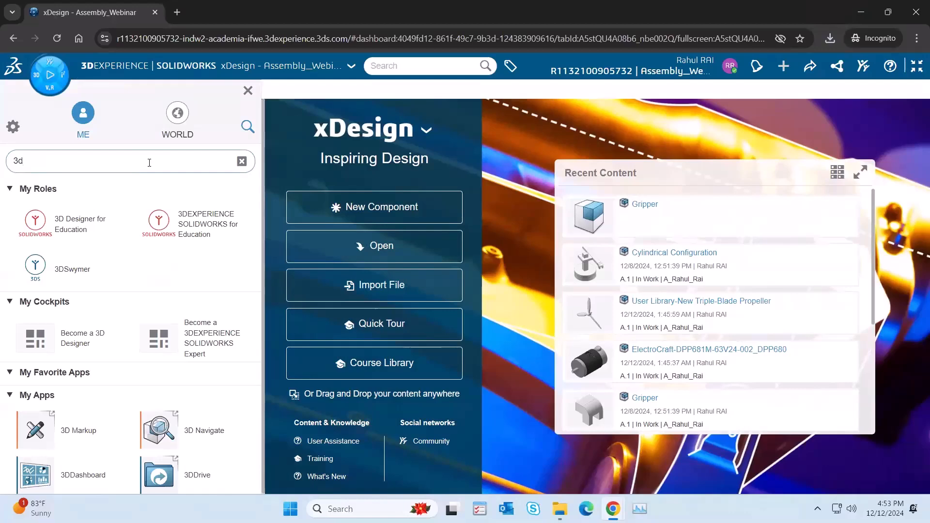
text(s)
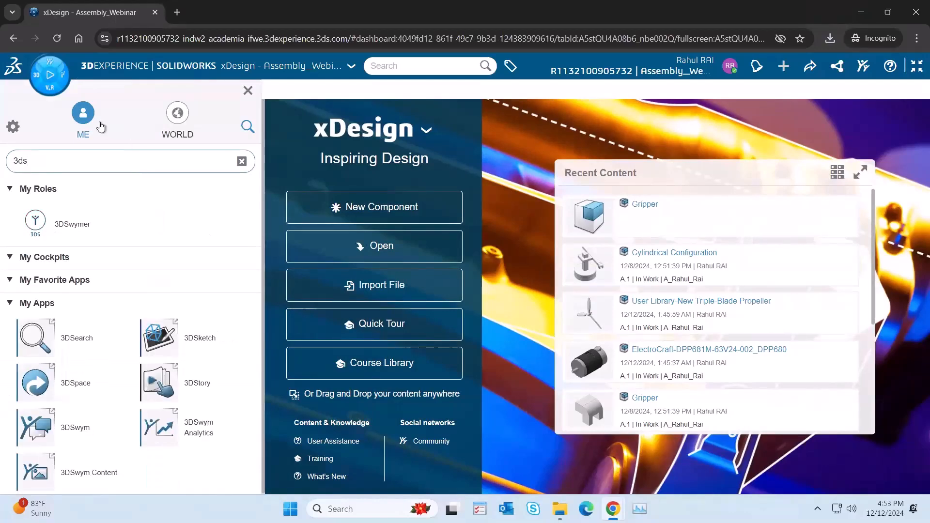
click(242, 161)
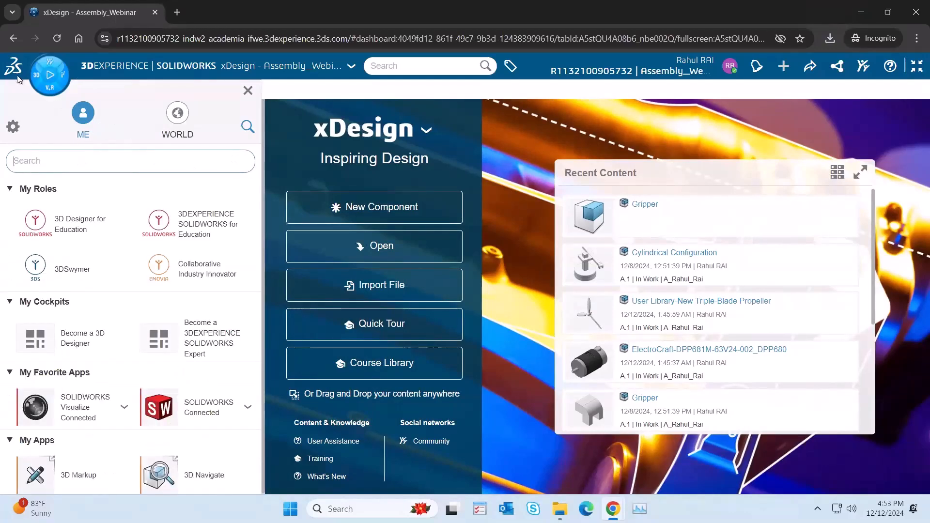
Step: Search the available apps for "3ds", open the 3DSpace app and close the app list
click(46, 79)
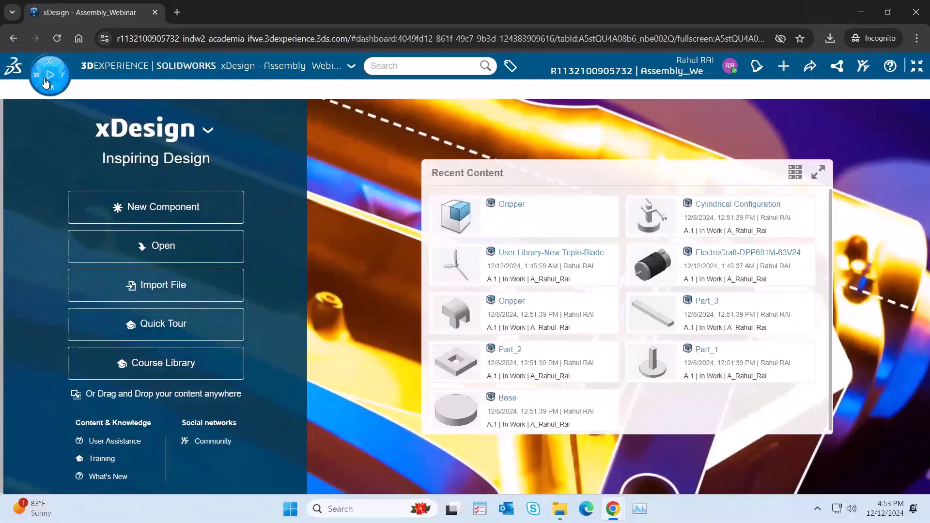
click(48, 79)
text(3ds)
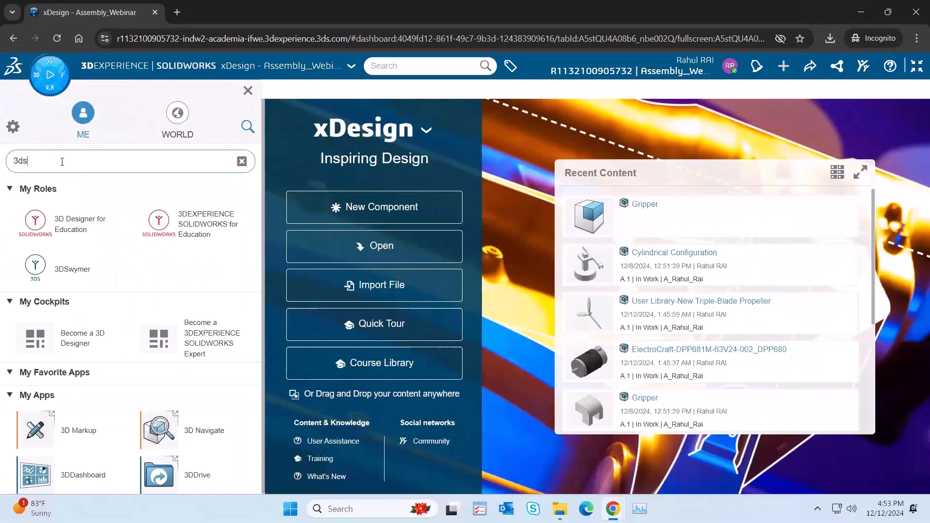
click(44, 389)
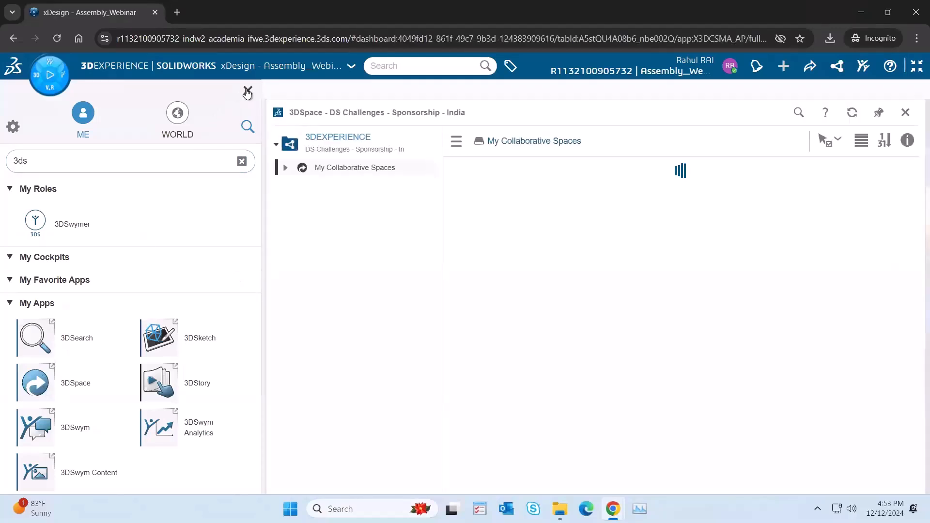
click(248, 92)
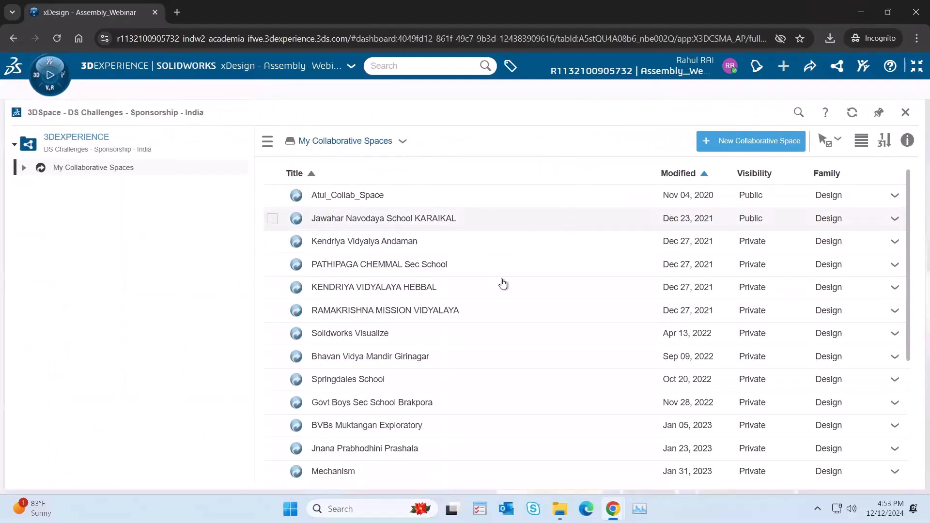
Step: Look through the collaborative spaces in 3DSpace and sort them by modification date, newest first
scroll(504, 281, down, 4)
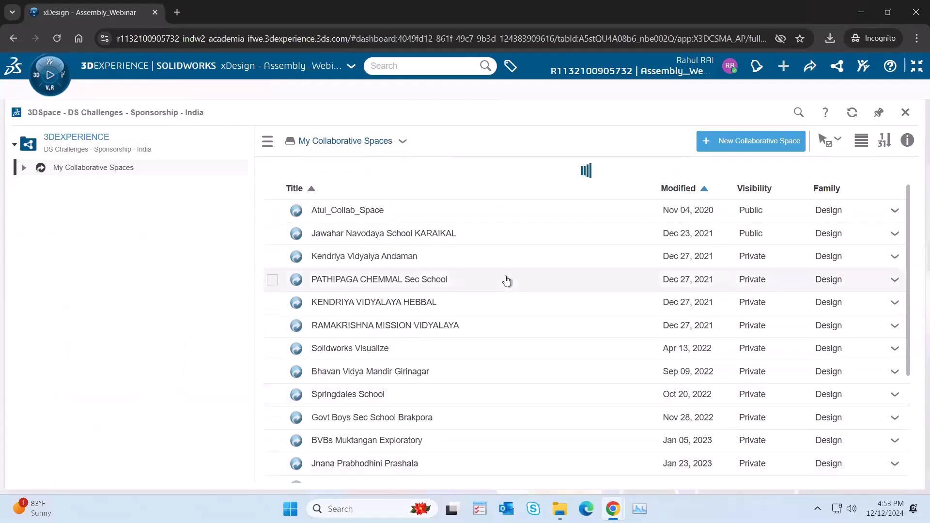
scroll(507, 281, down, 5)
scroll(508, 280, down, 8)
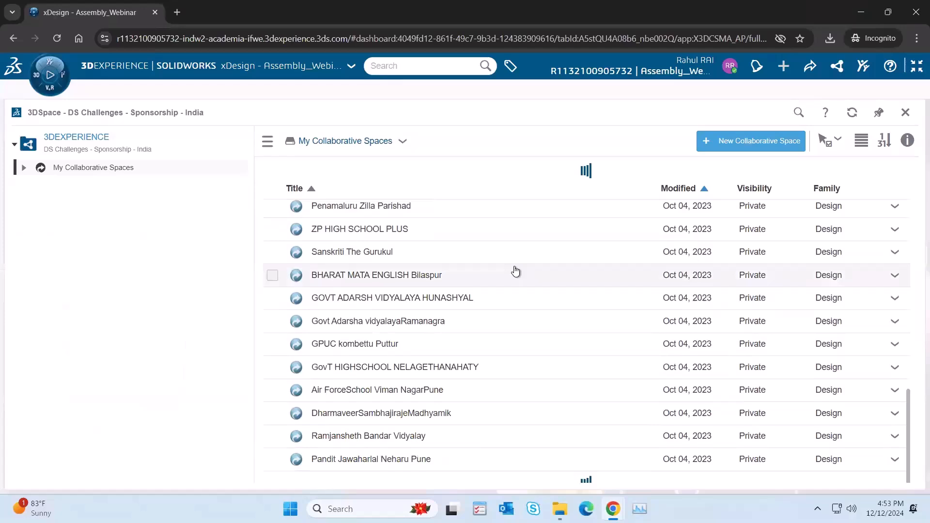
scroll(516, 271, down, 4)
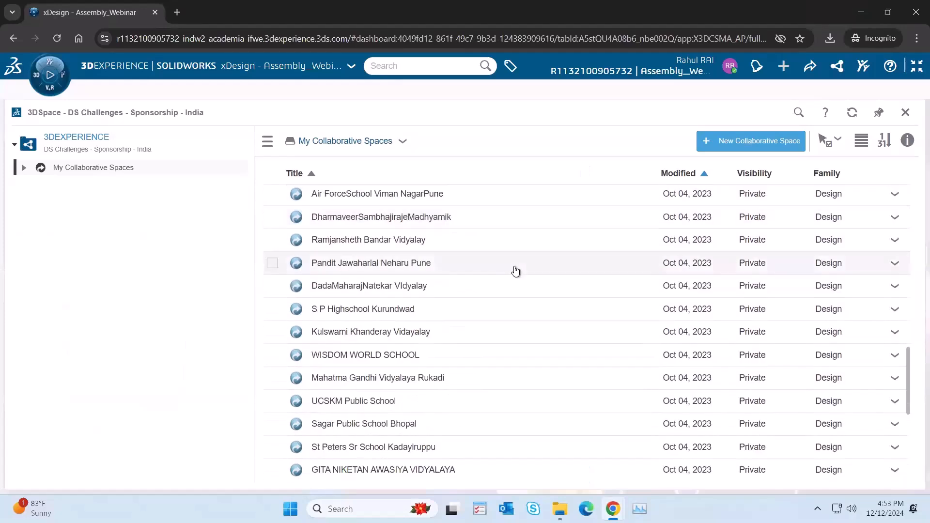
scroll(515, 272, up, 1)
scroll(518, 271, down, 4)
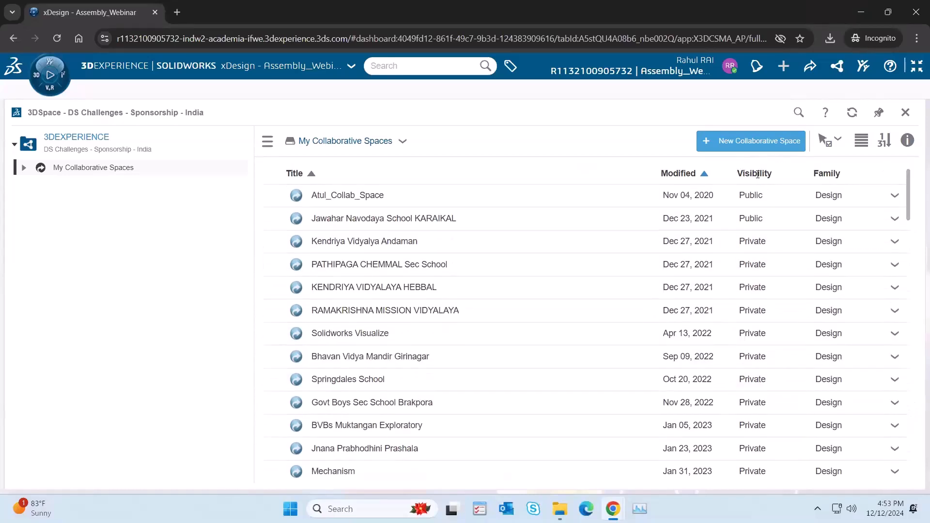
click(705, 174)
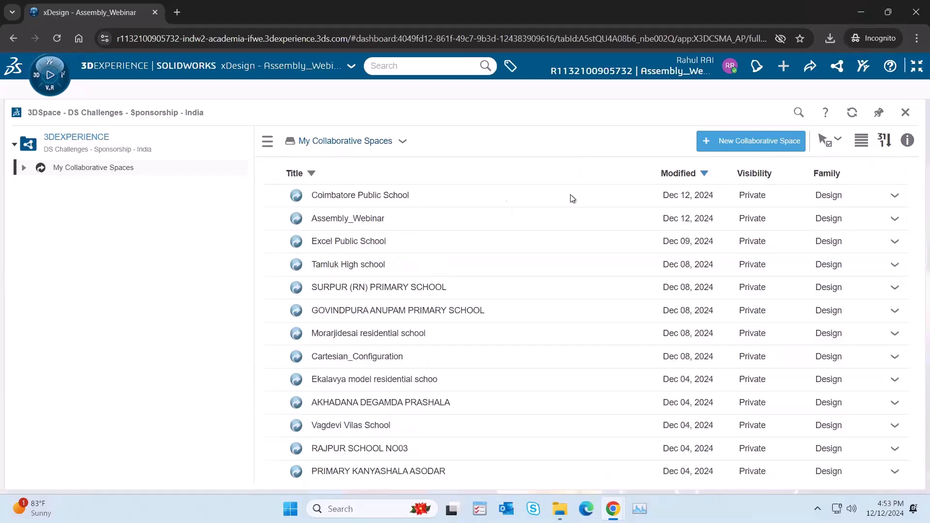
Step: Open the Assembly_Webinar collaborative space and review the parts and assemblies stored in it
click(335, 219)
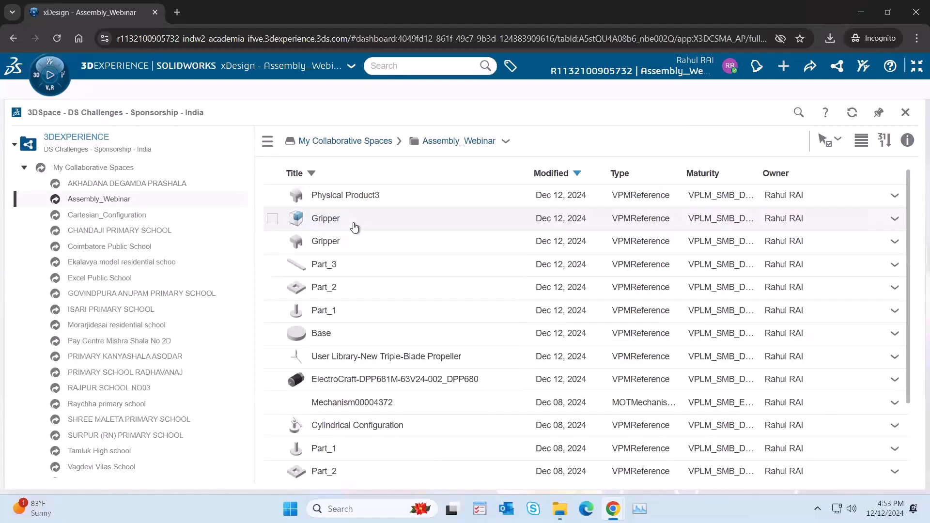
scroll(393, 248, down, 3)
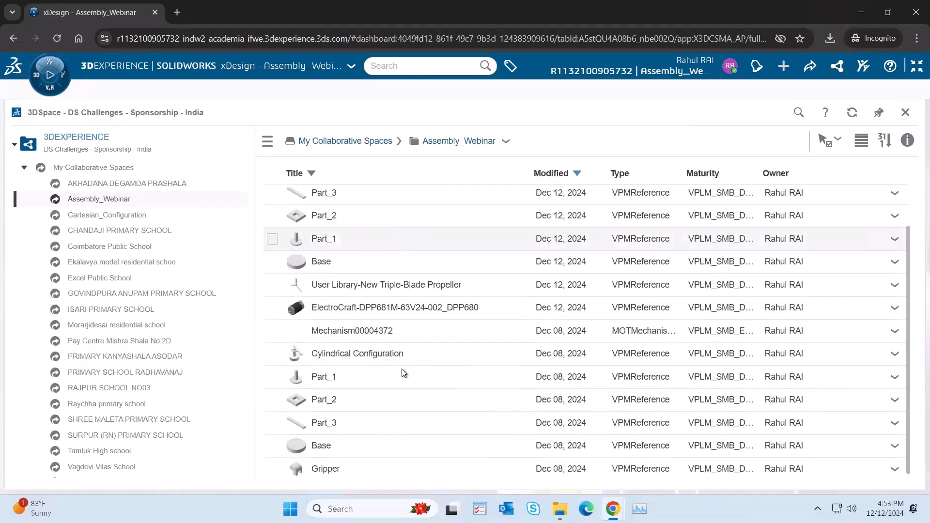
scroll(364, 461, up, 3)
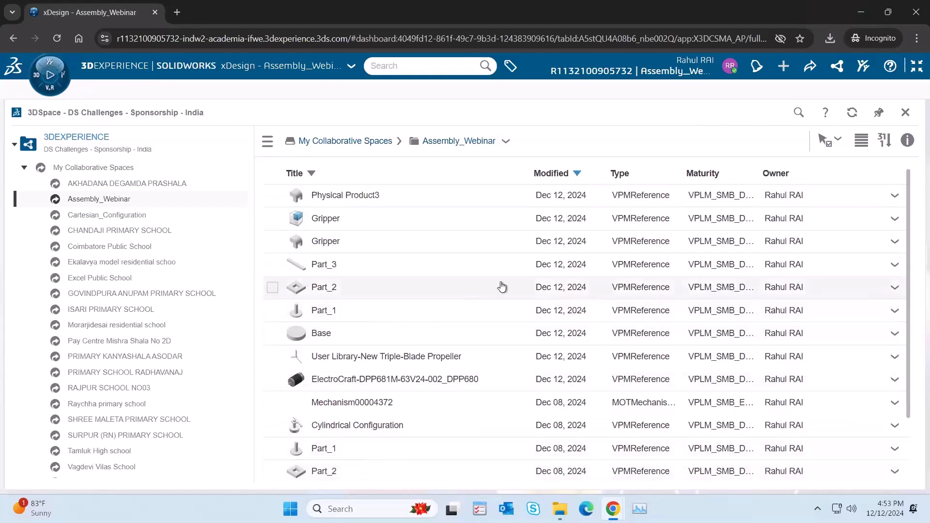
scroll(502, 287, down, 3)
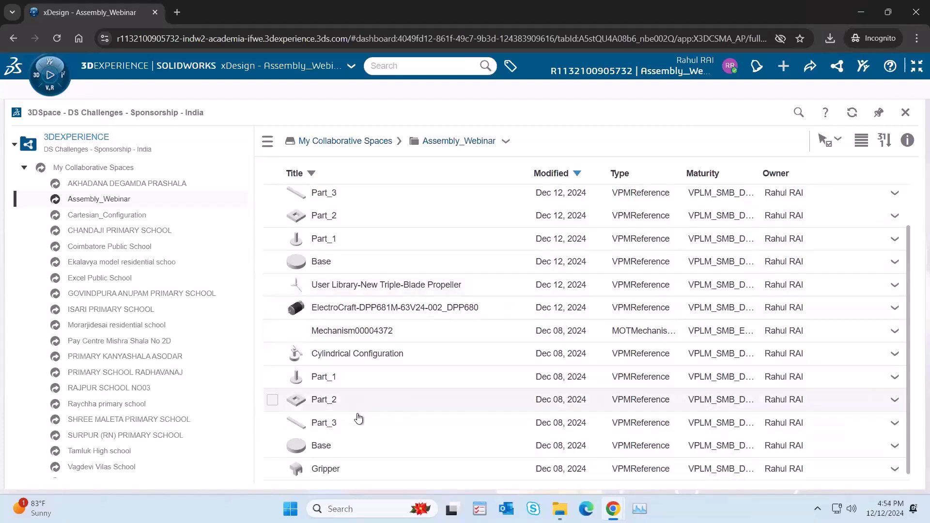
scroll(366, 427, up, 3)
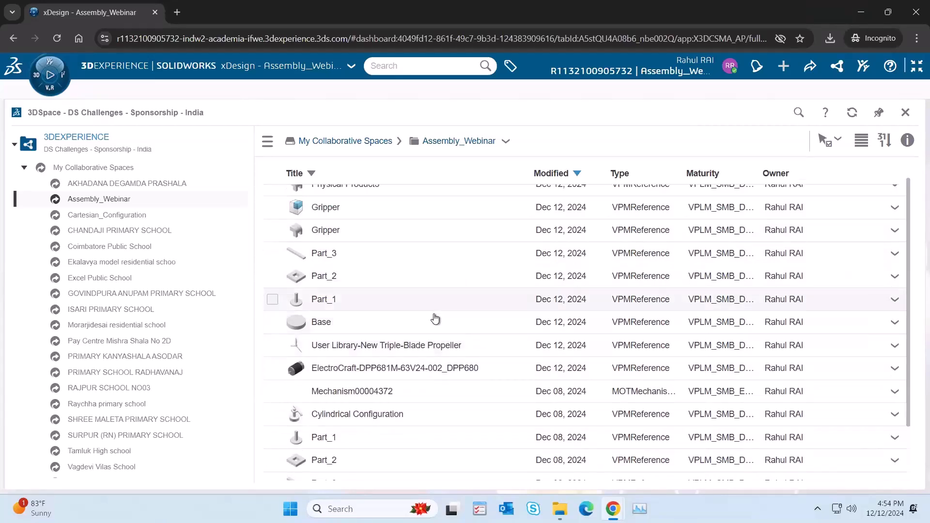
scroll(435, 319, up, 1)
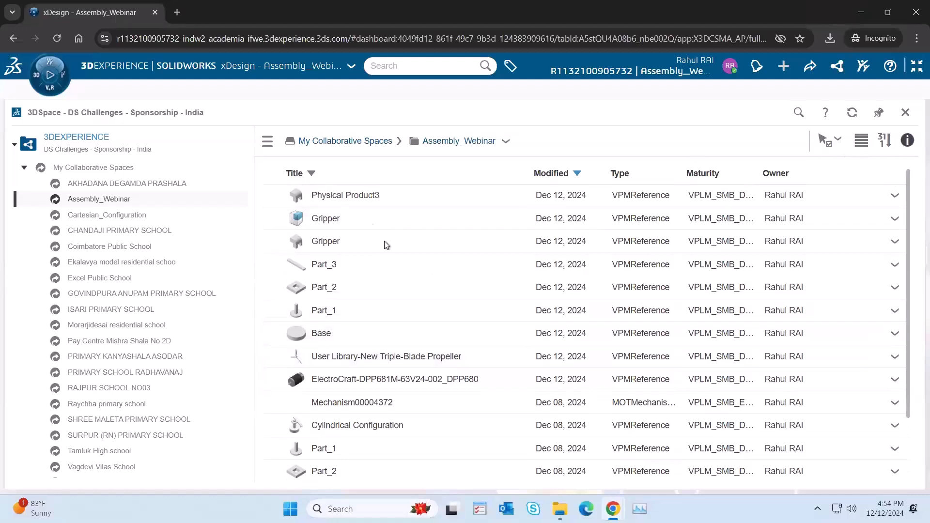
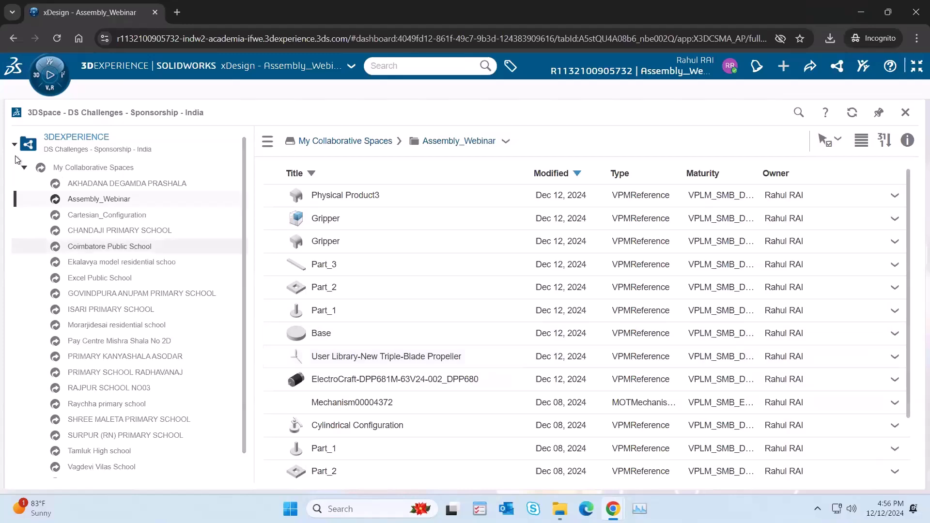
Step: Collapse the collaborative spaces list, leave the full-screen 3DSpace view and show the dashboard's Welcome page
click(24, 169)
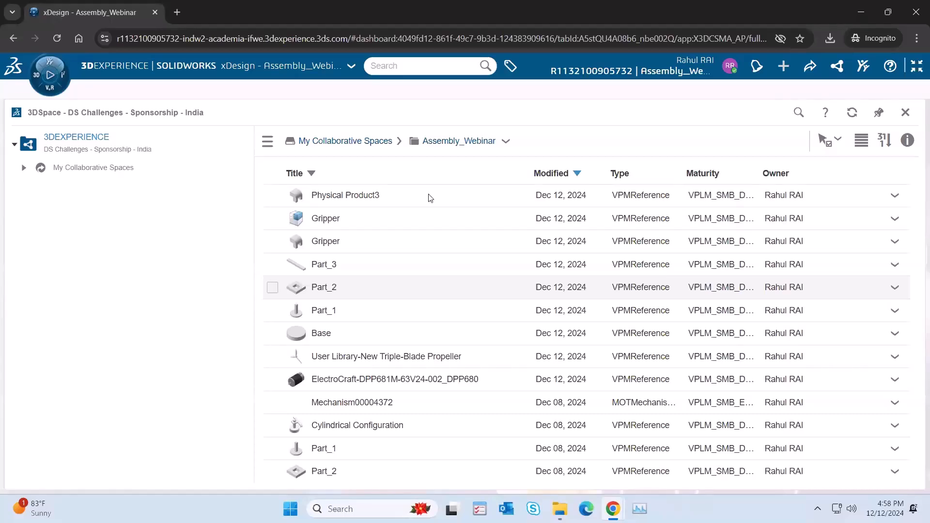
click(917, 68)
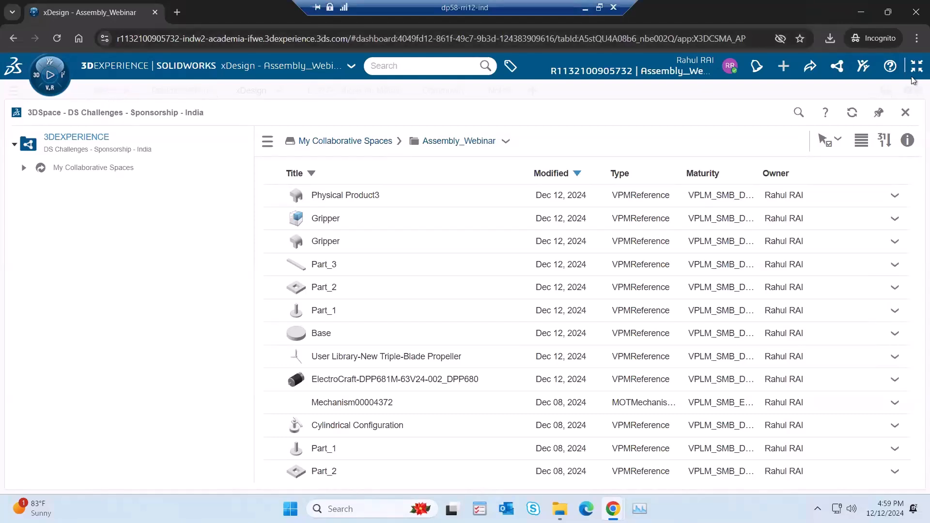
click(915, 108)
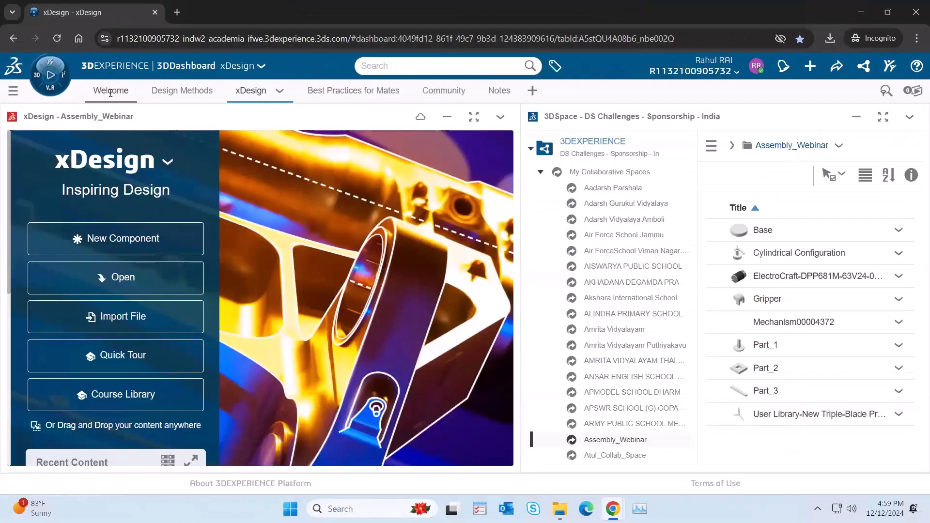
click(110, 91)
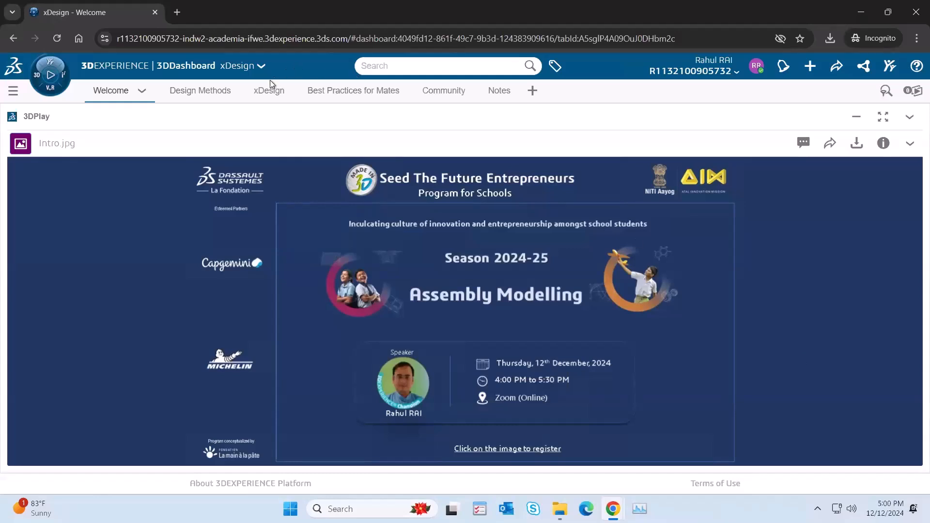
Step: Open the Cylindrical Configuration assembly from the Assembly_Webinar space in xDesign and enlarge xDesign to full screen
click(256, 93)
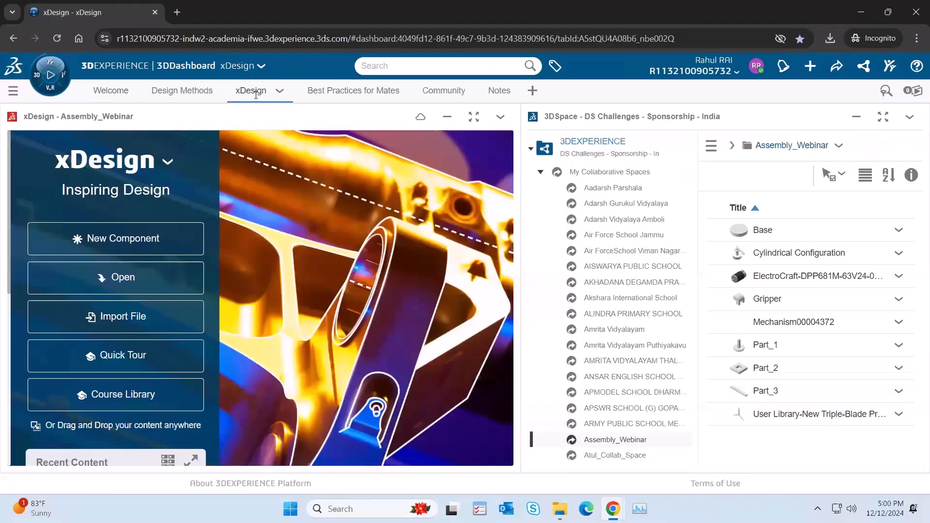
drag(791, 260, 341, 280)
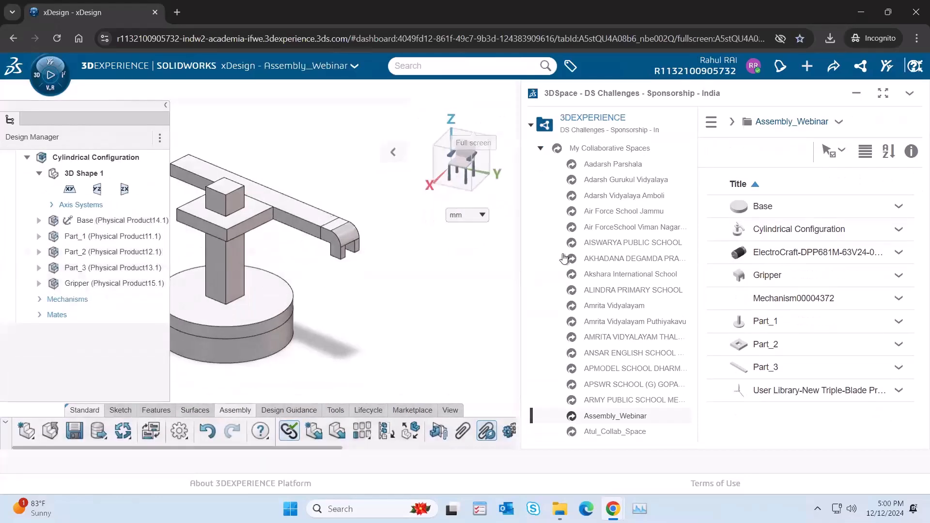
click(474, 119)
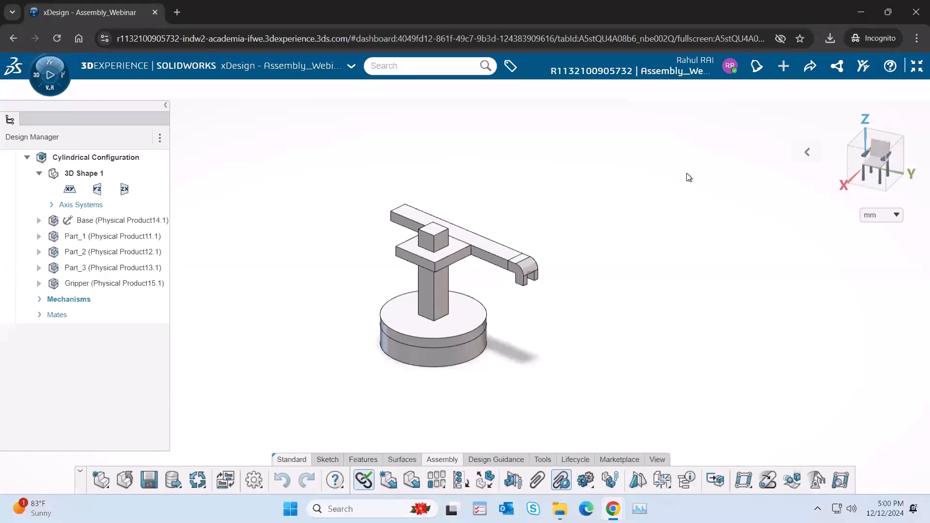
click(806, 152)
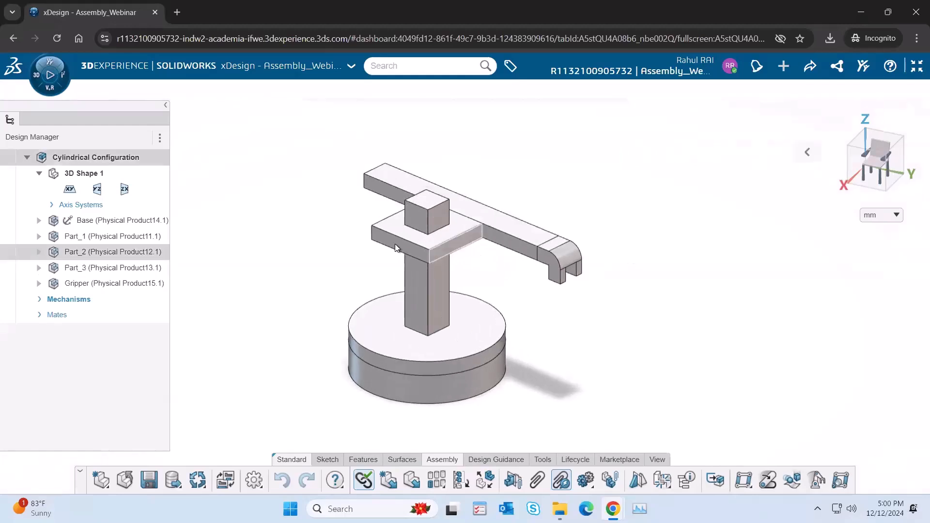
Step: Move the arm and Part_2 of the Cylindrical Configuration assembly to demonstrate its vertical, sliding and rotating motion
drag(531, 261, 466, 257)
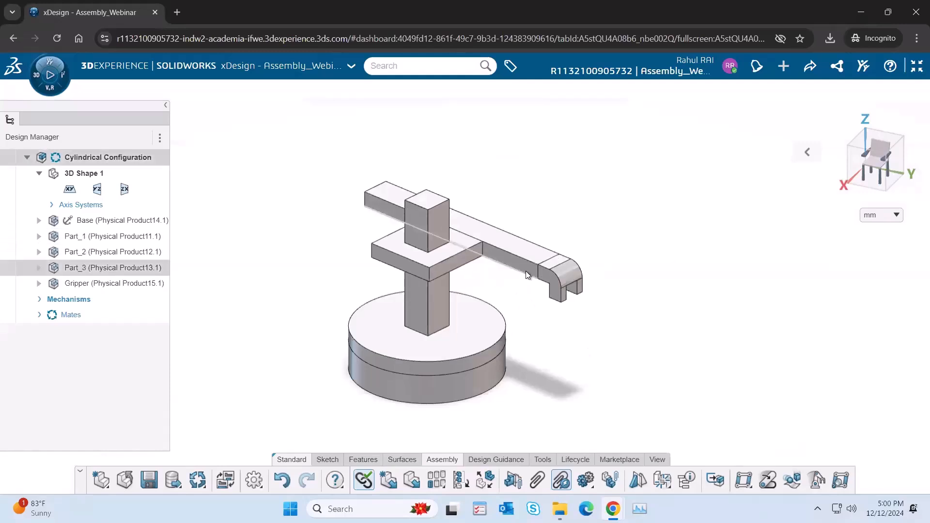
drag(533, 280, 506, 278)
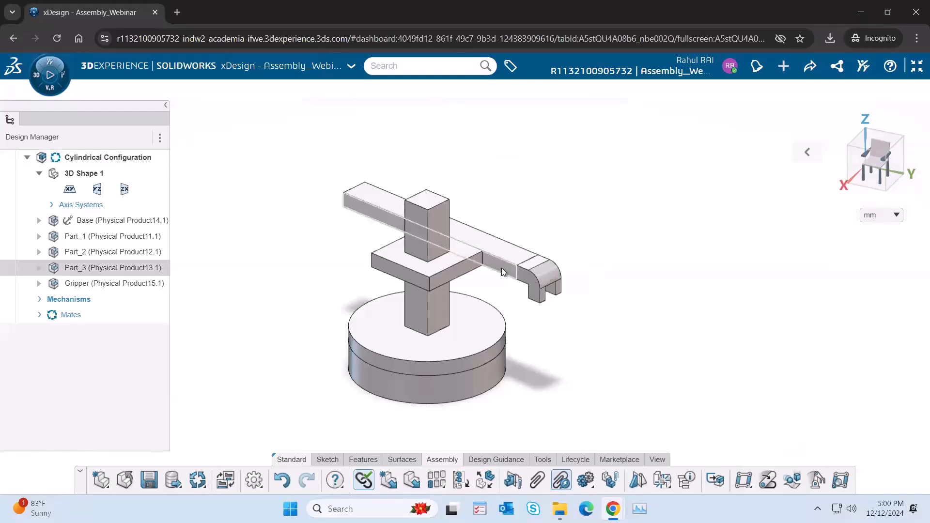
drag(460, 266, 417, 365)
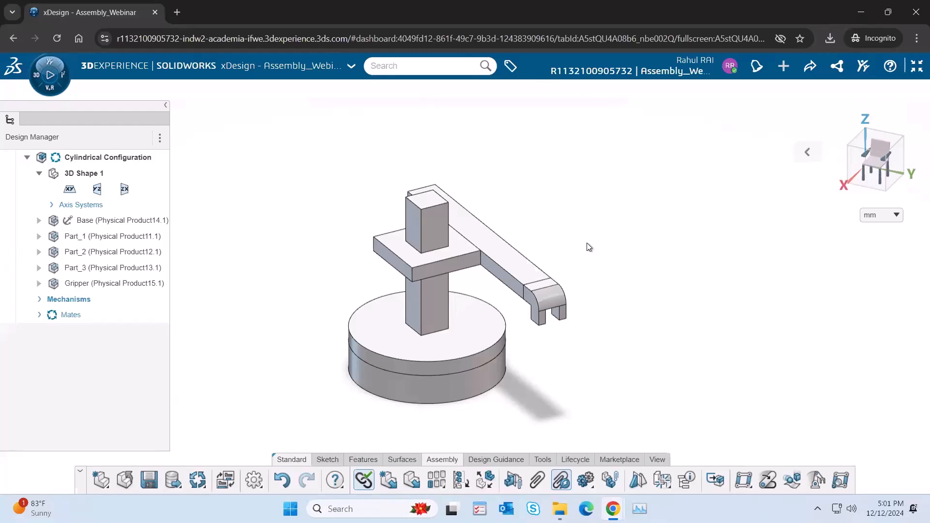
drag(502, 275, 449, 326)
drag(397, 367, 447, 357)
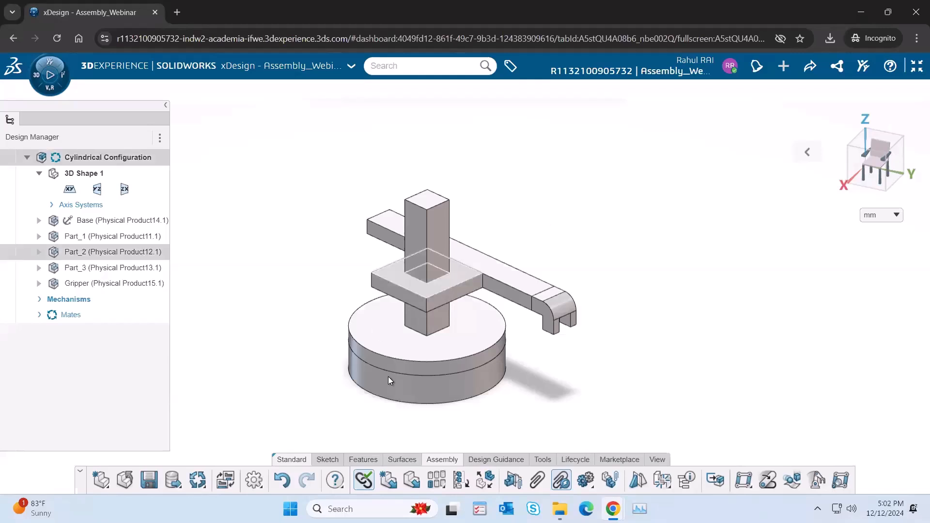
Step: Review the Assembly_Webinar contents in full-screen 3DSpace and return to xDesign in full screen
click(916, 68)
mouse_move(586, 12)
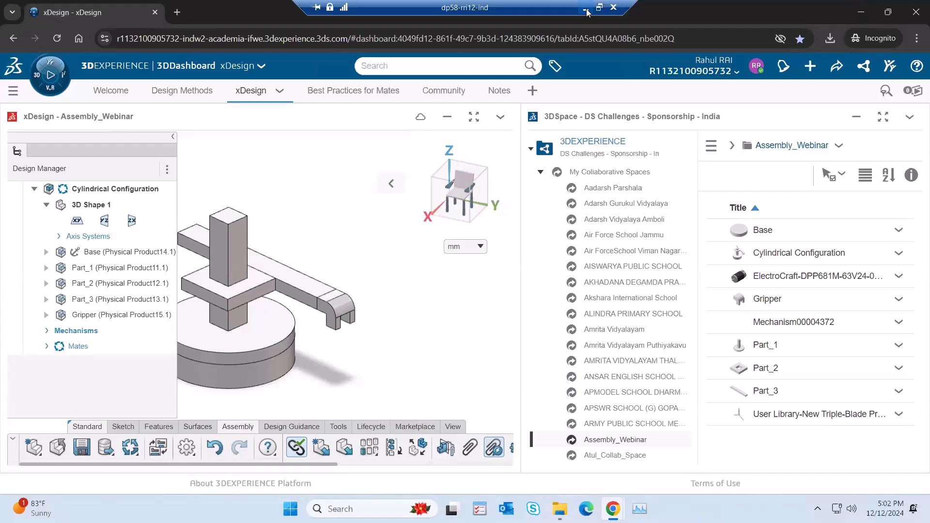
click(586, 12)
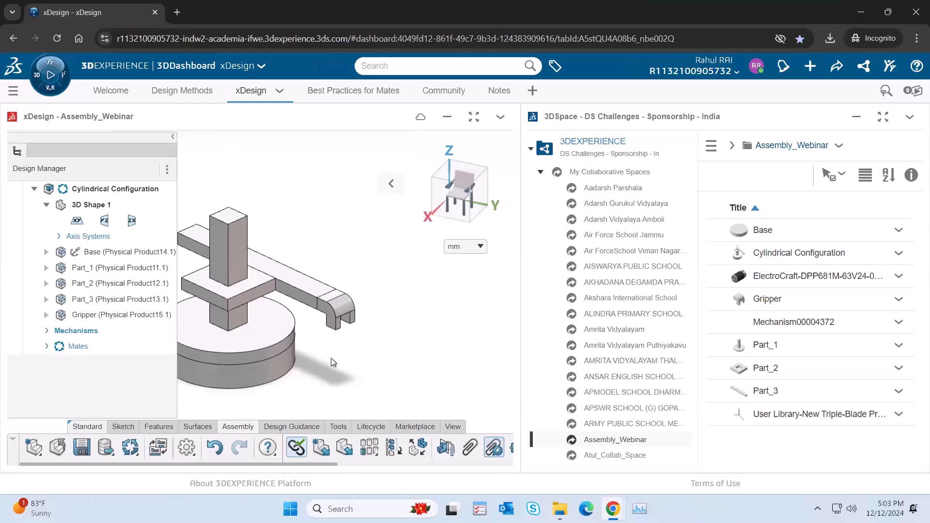
click(885, 118)
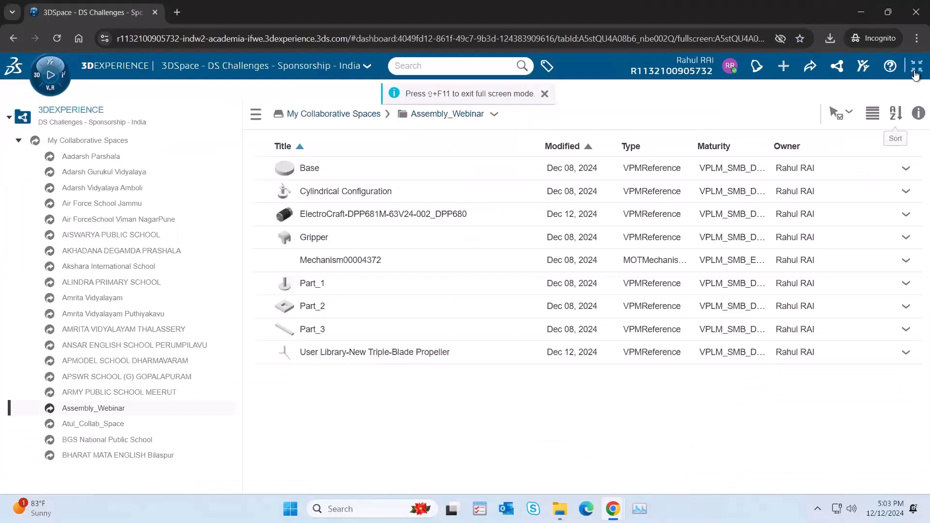
click(915, 71)
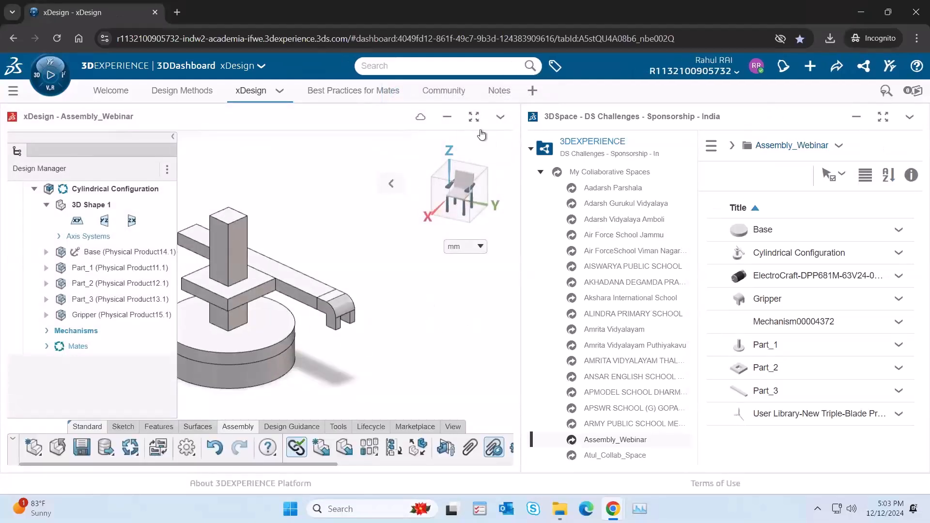
click(475, 118)
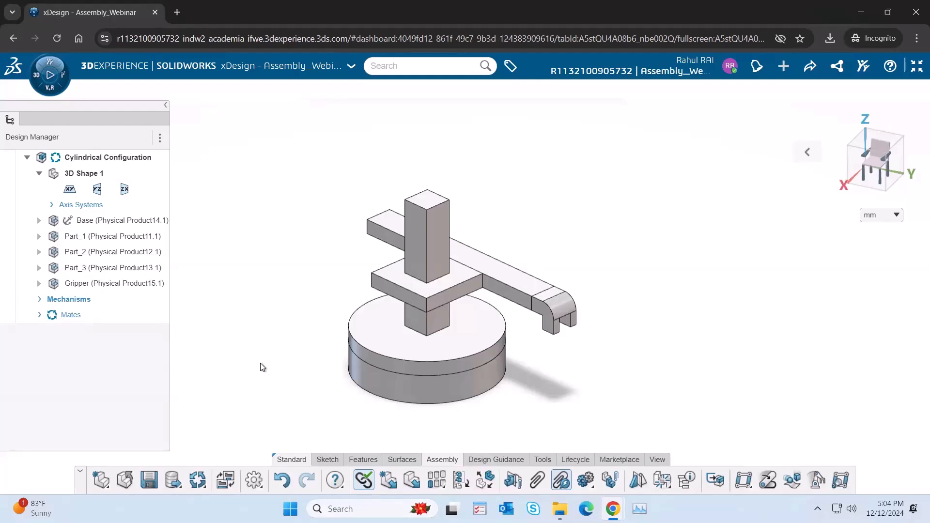
Step: Check the system status of the browser, network, server and device, and close the report
click(256, 484)
click(276, 460)
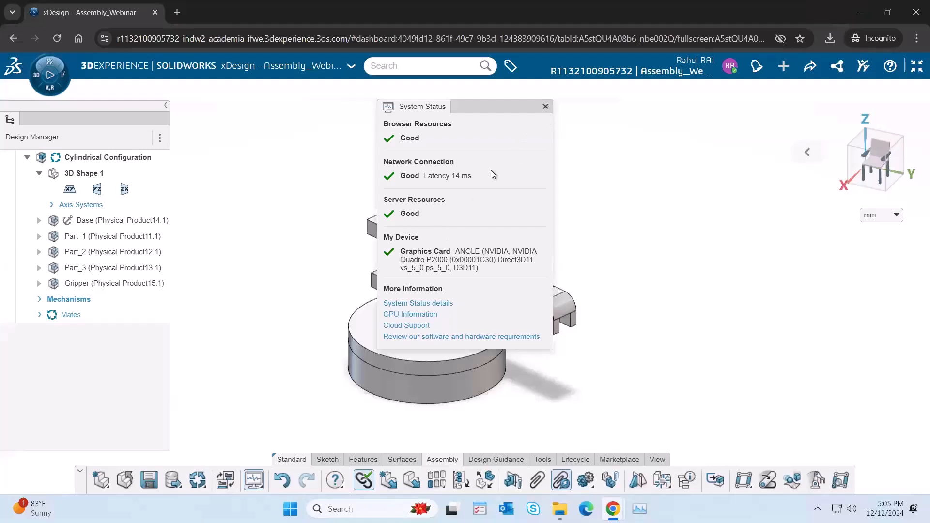
click(546, 107)
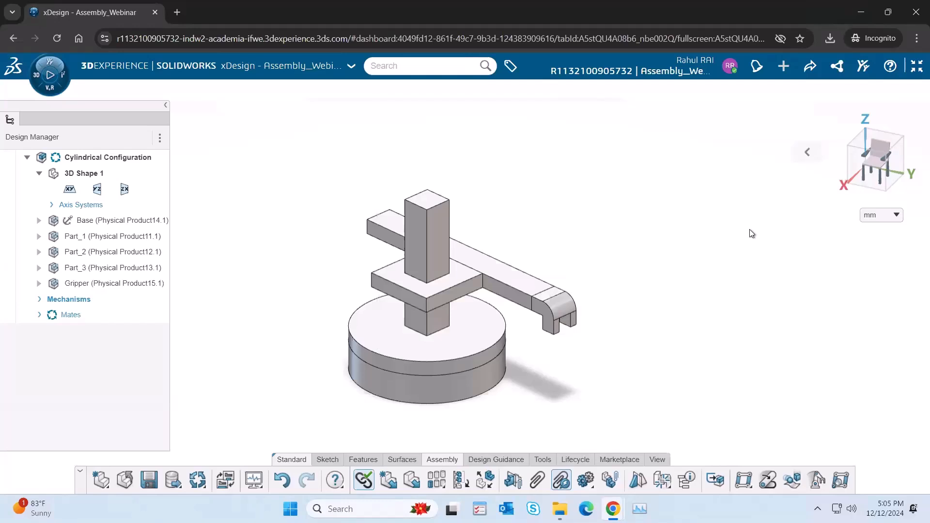
Step: Close the Cylindrical Configuration assembly without saving, reopen it from the recent content and close it again
click(124, 479)
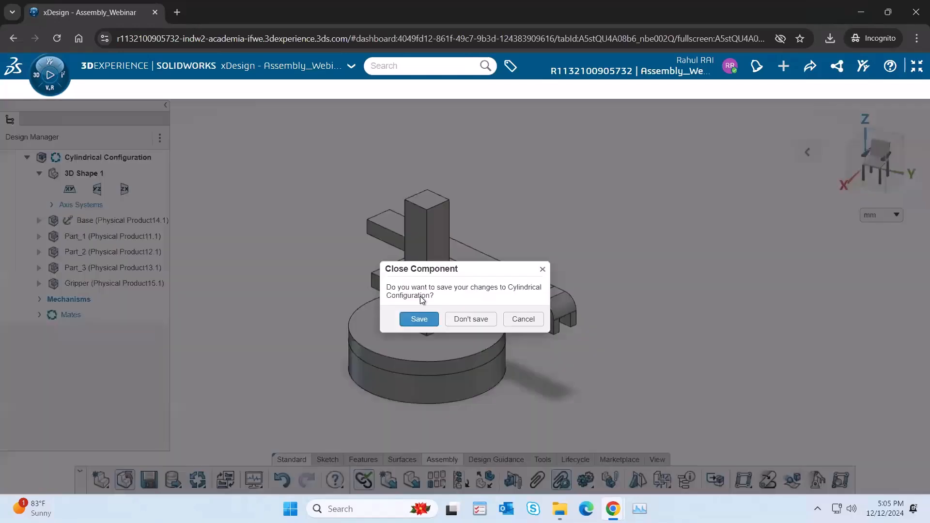
click(473, 319)
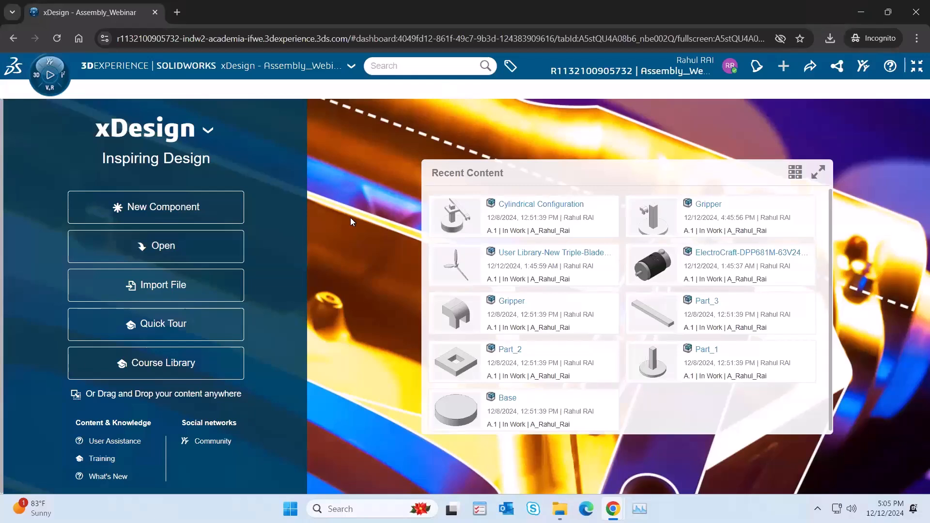
click(568, 208)
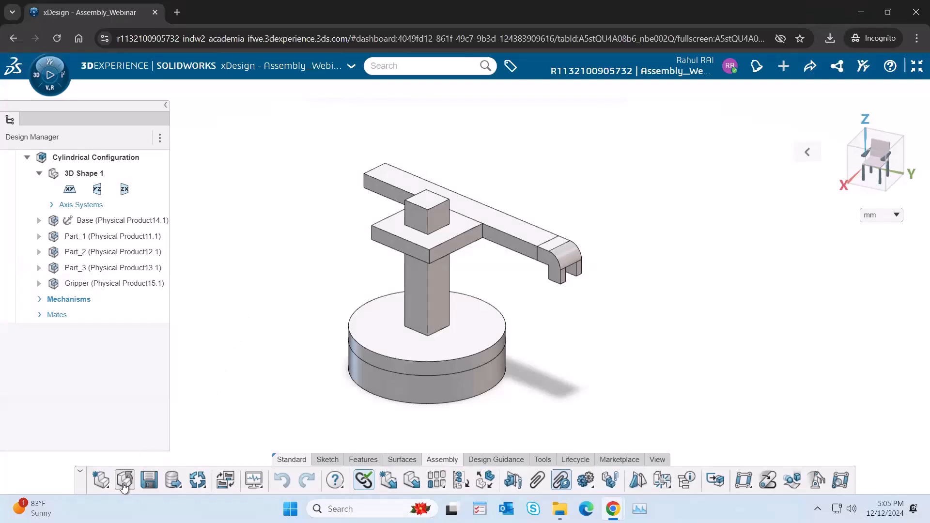
click(124, 482)
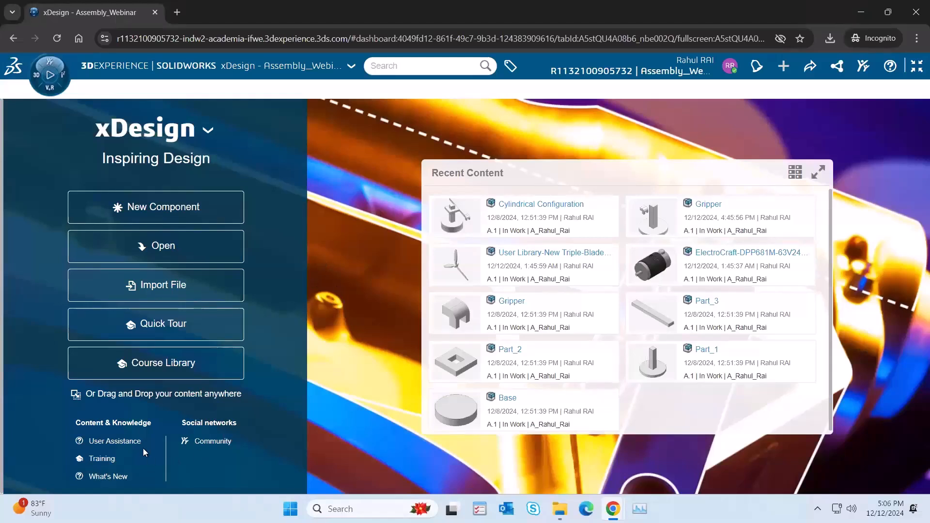
Step: Open the xDesign User Assistance and look through its topics and the What's New page for R2025x GA
click(119, 444)
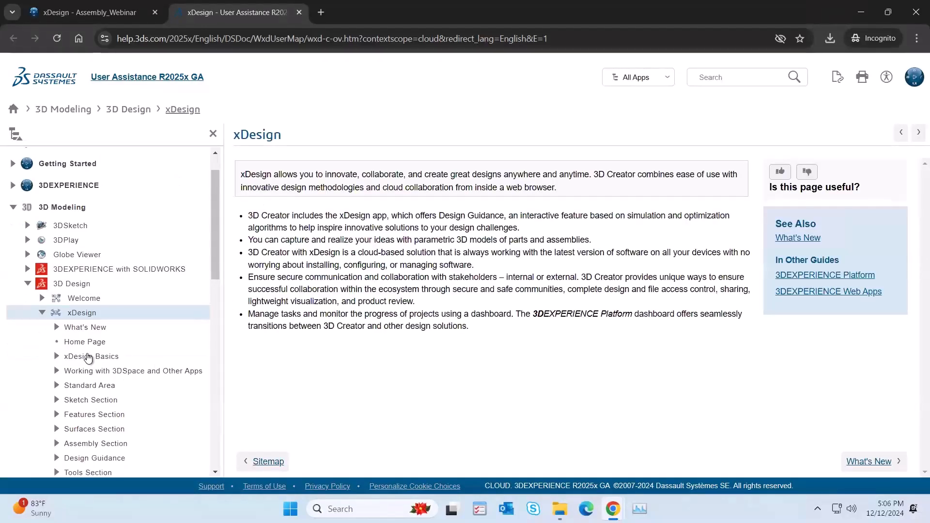
scroll(168, 309, down, 1)
scroll(155, 308, up, 1)
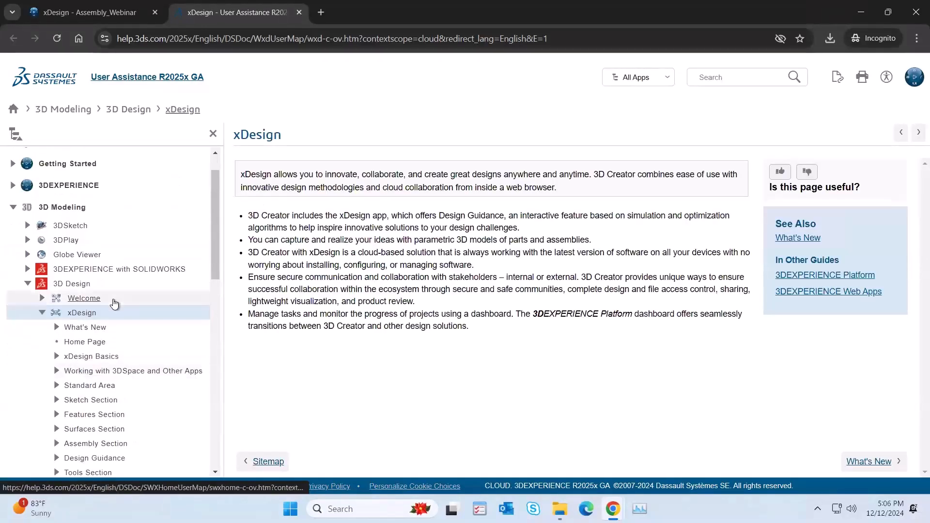
scroll(114, 304, down, 1)
scroll(114, 304, down, 1)
click(57, 207)
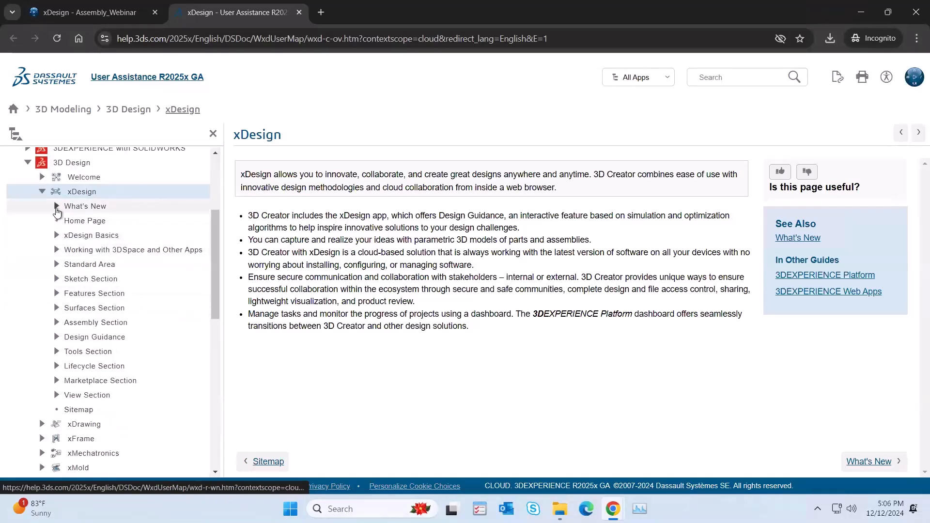
click(100, 221)
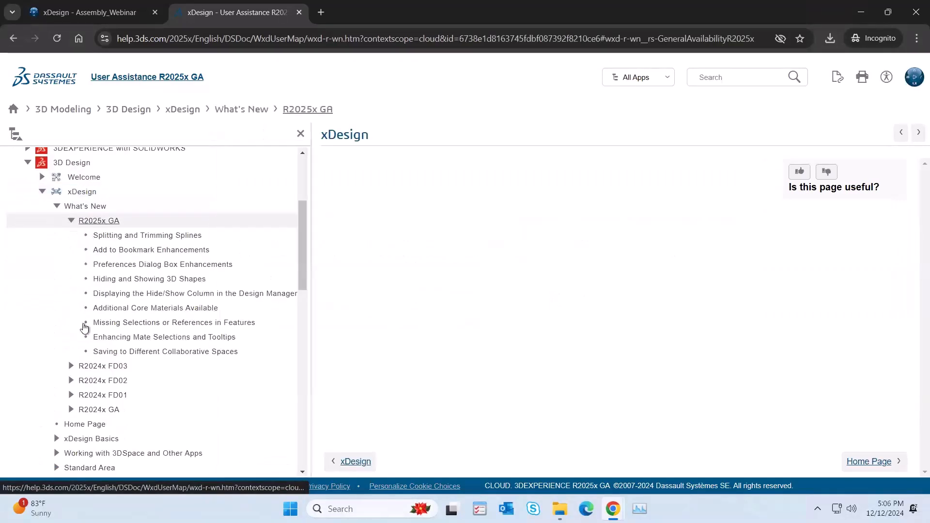
scroll(92, 373, down, 2)
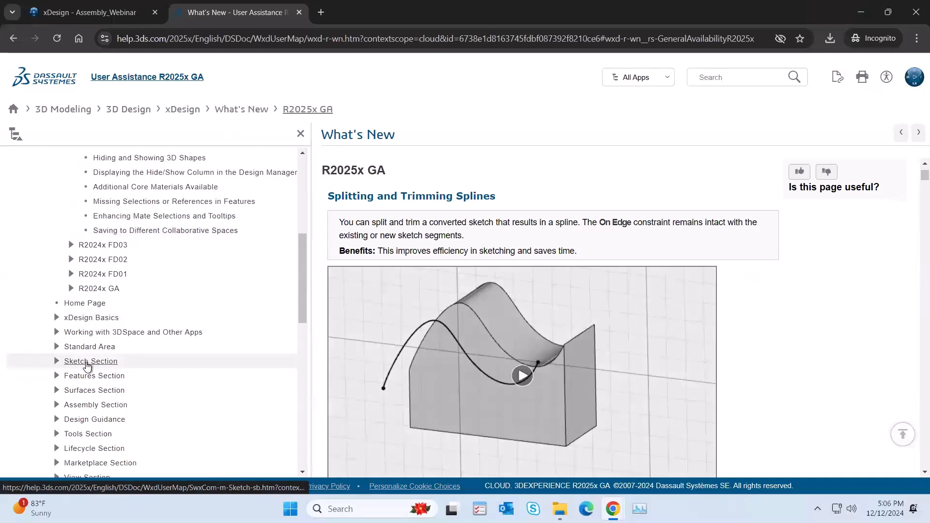
Step: Read the Types of Mates topic in the Assembly Section of the xDesign documentation
click(68, 407)
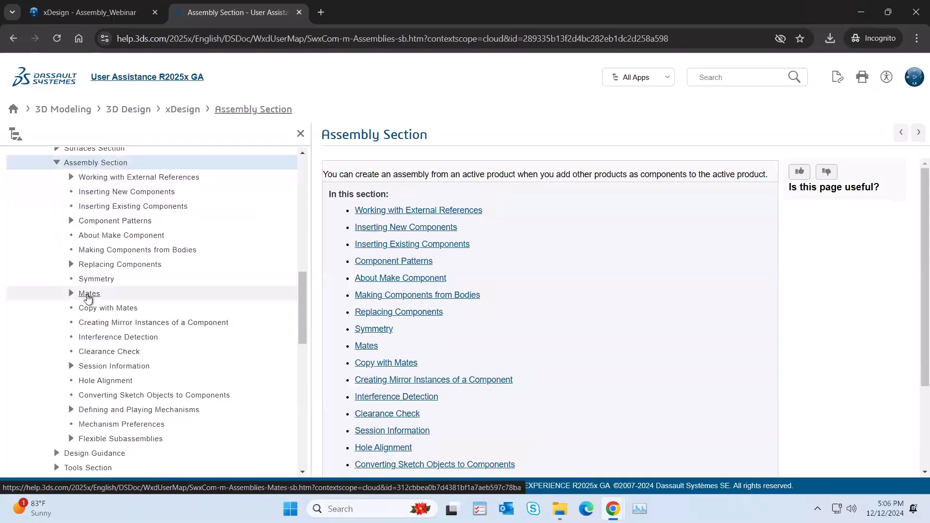
click(90, 294)
click(123, 311)
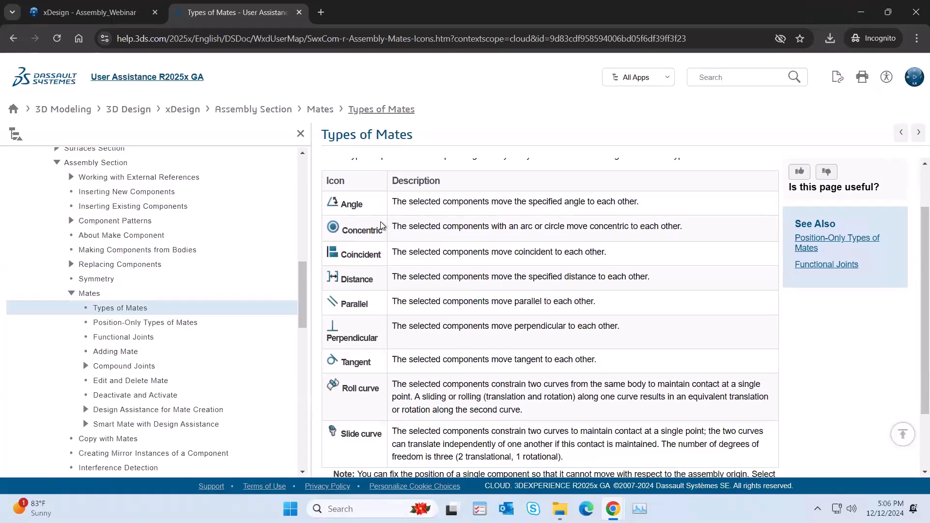
scroll(387, 224, down, 1)
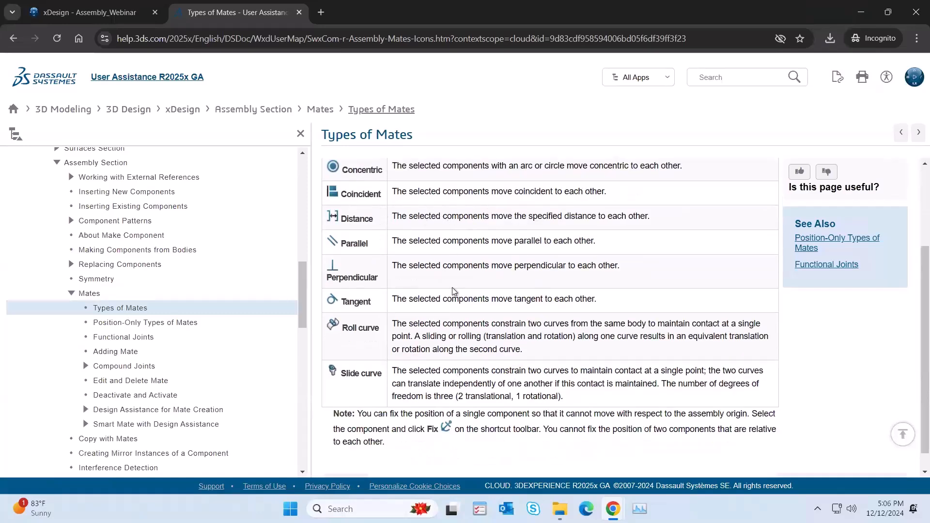
Step: Read the Functional Joints topic, covering each joint's degrees of freedom and example
click(147, 338)
scroll(512, 316, down, 1)
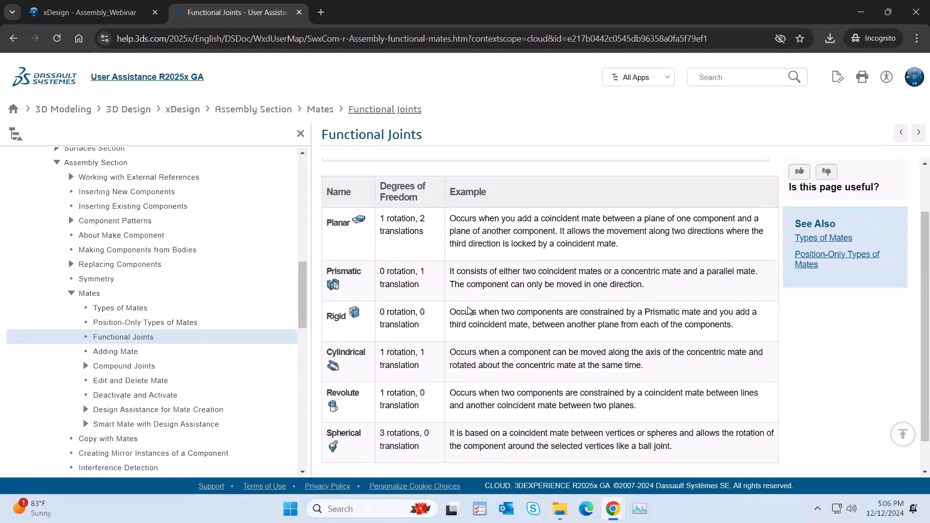
scroll(469, 311, down, 1)
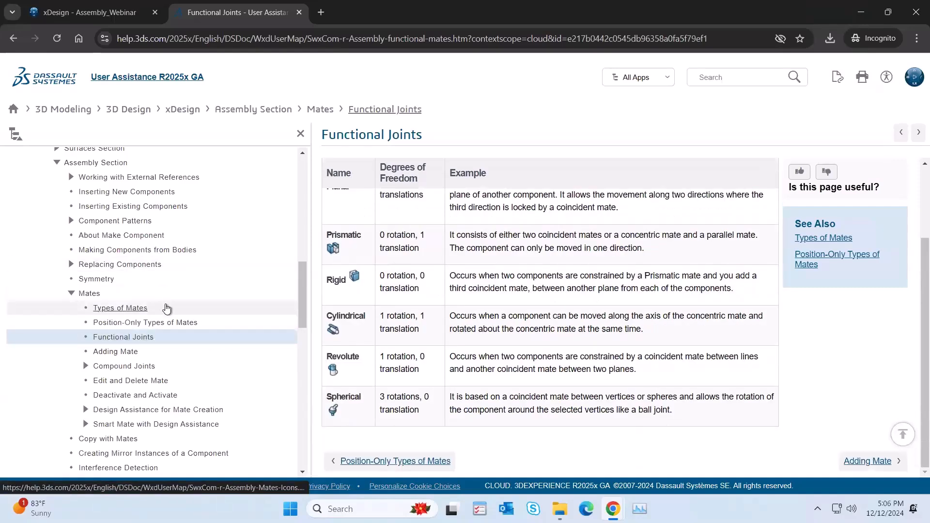
scroll(166, 308, down, 2)
Step: Return to the xDesign start page and open its training resources
key(ctrl+Tab)
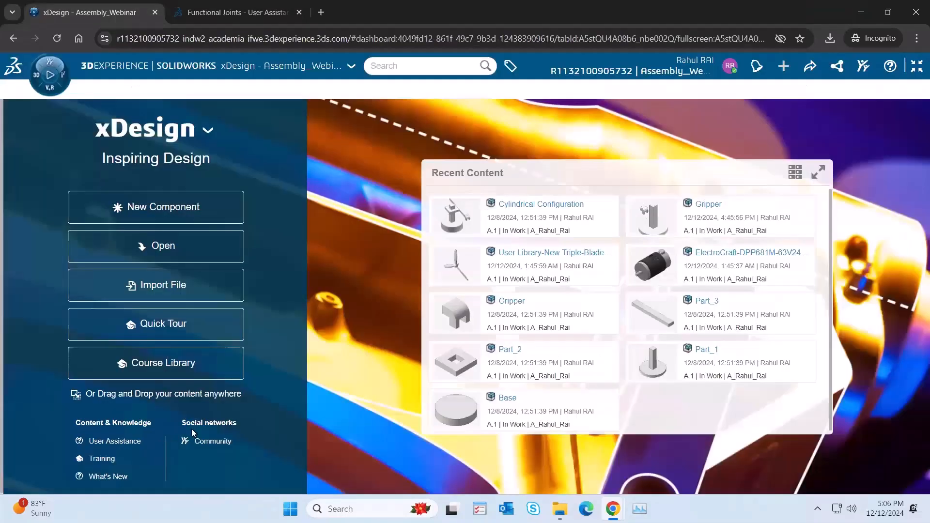
click(97, 458)
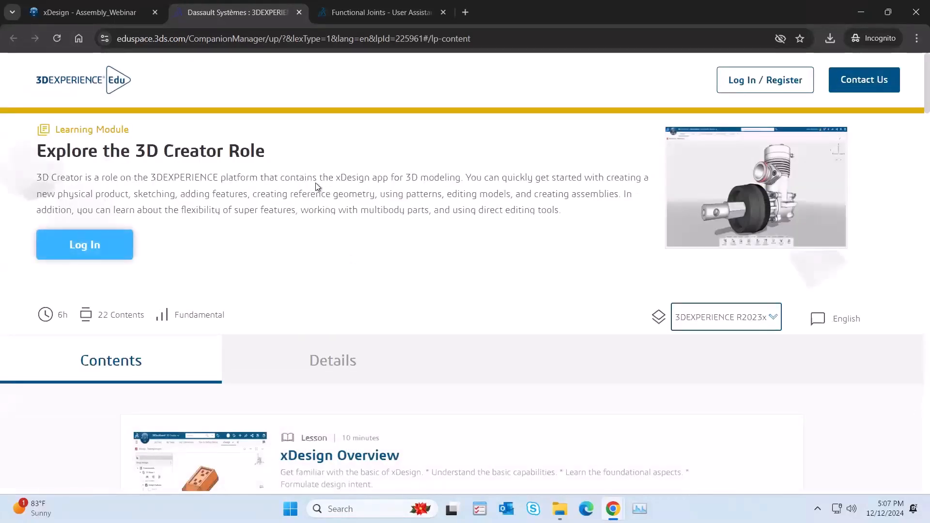
Step: Look through the lessons of the Explore the 3D Creator Role learning module, from xDesign Overview to Assembly Design and Smart Mates
scroll(438, 307, down, 2)
scroll(434, 293, up, 2)
scroll(435, 281, down, 5)
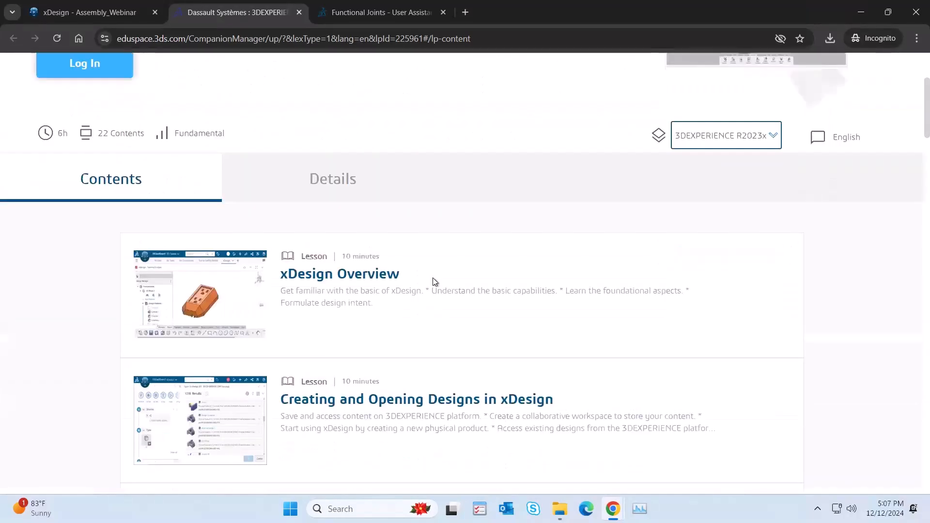
scroll(435, 281, down, 6)
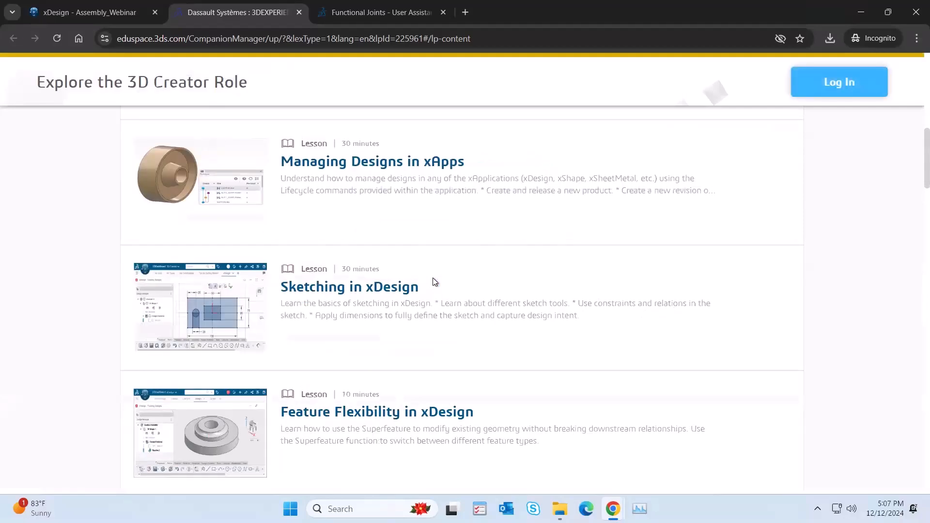
scroll(435, 282, down, 1)
scroll(435, 282, down, 2)
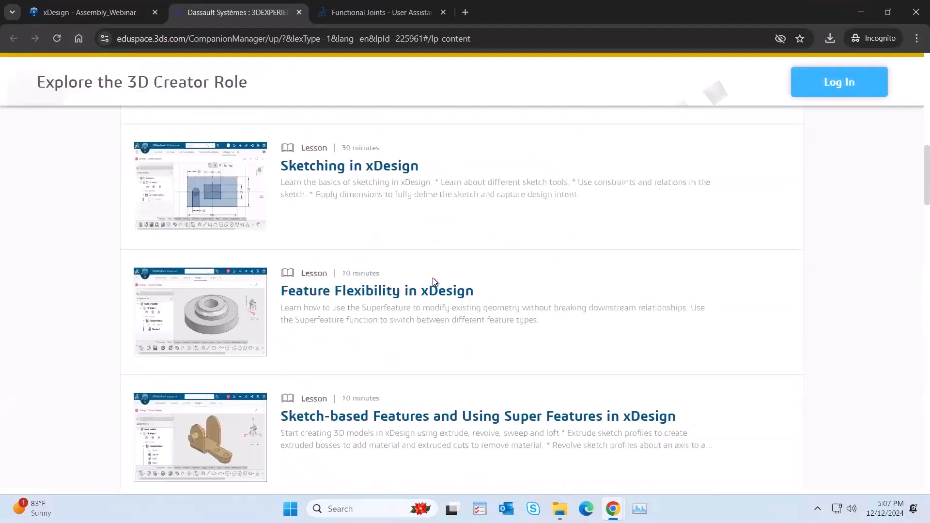
scroll(435, 282, down, 2)
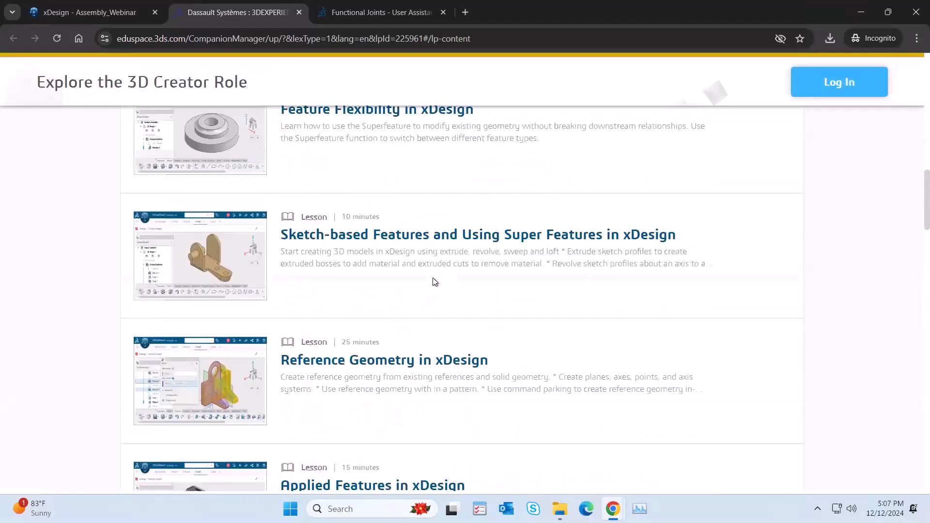
scroll(499, 277, down, 1)
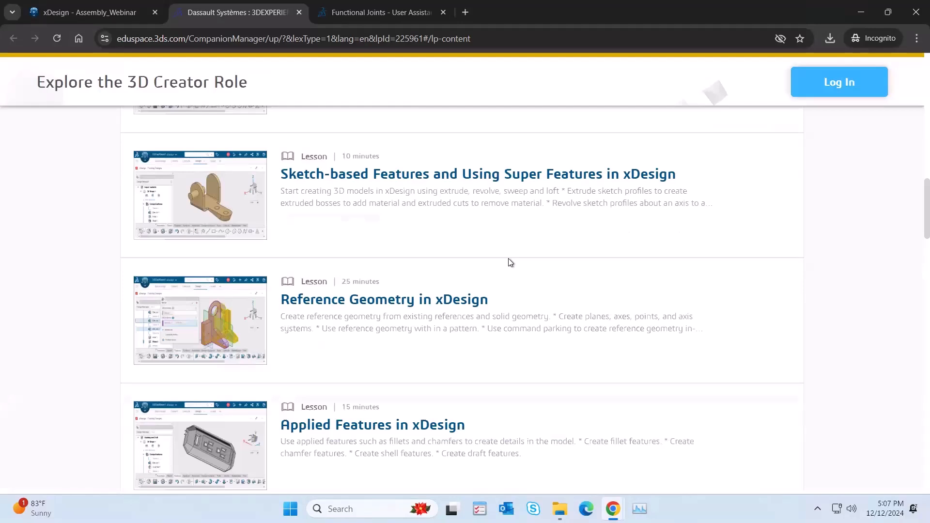
scroll(510, 262, down, 3)
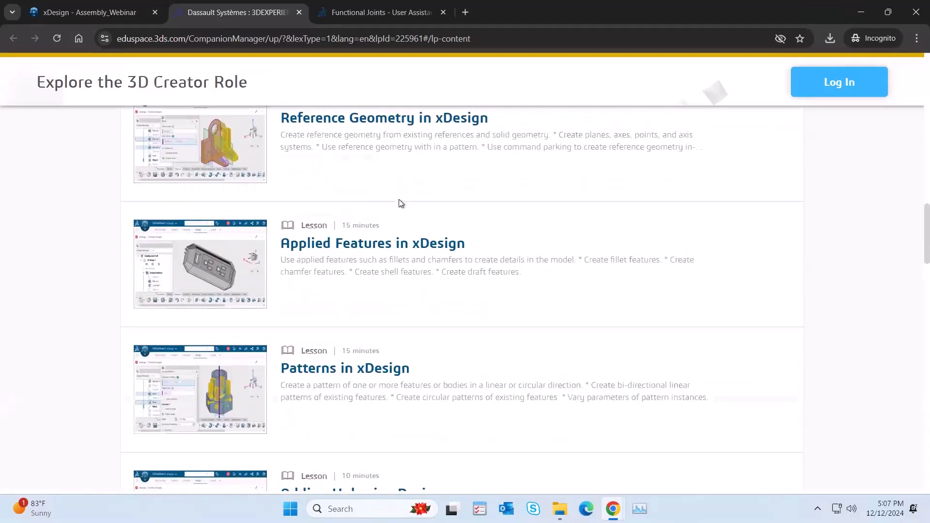
scroll(401, 203, down, 2)
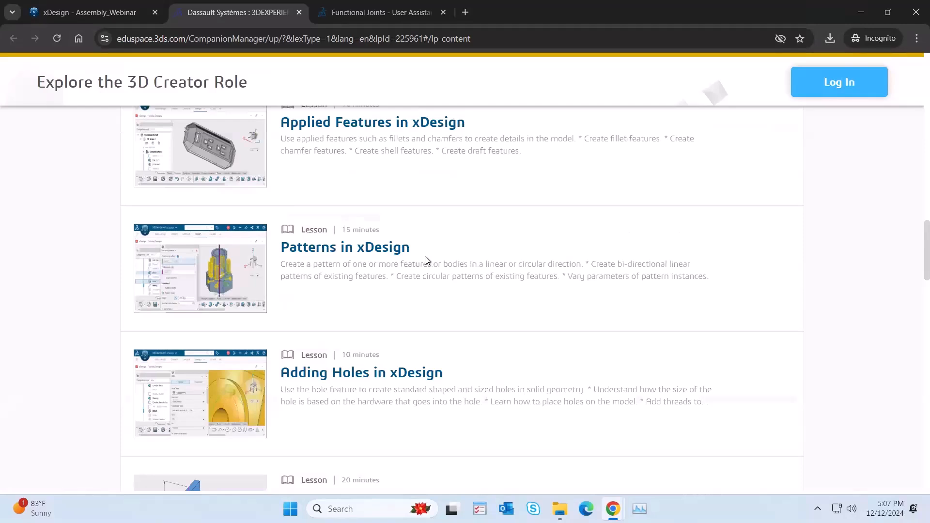
scroll(425, 258, down, 2)
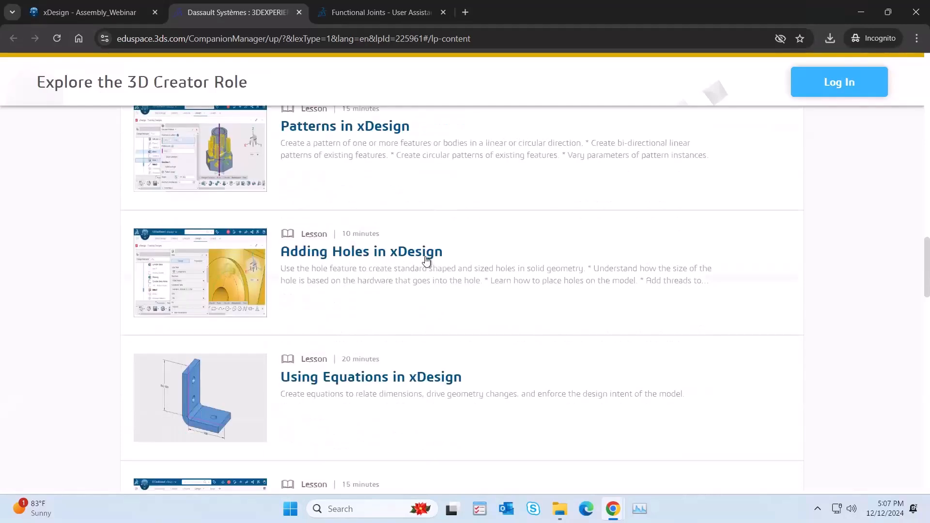
scroll(426, 261, down, 2)
scroll(427, 261, down, 3)
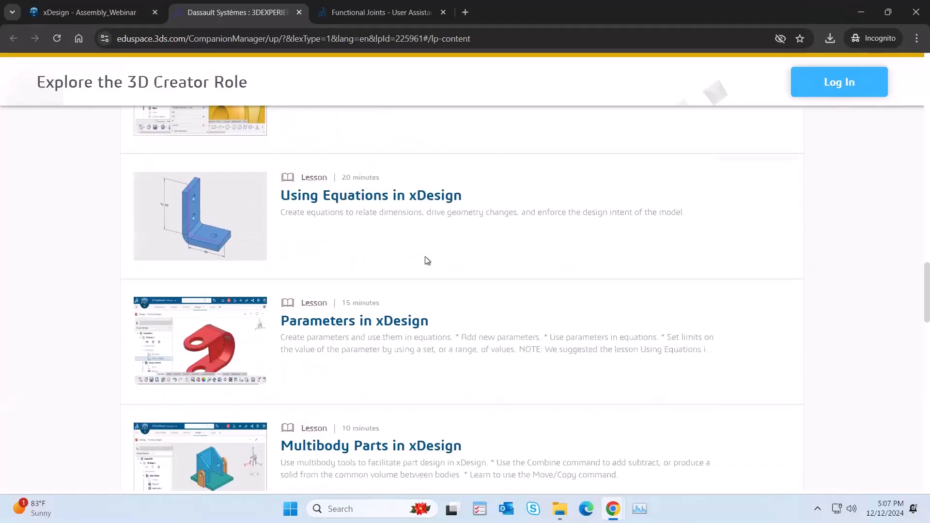
scroll(426, 261, down, 7)
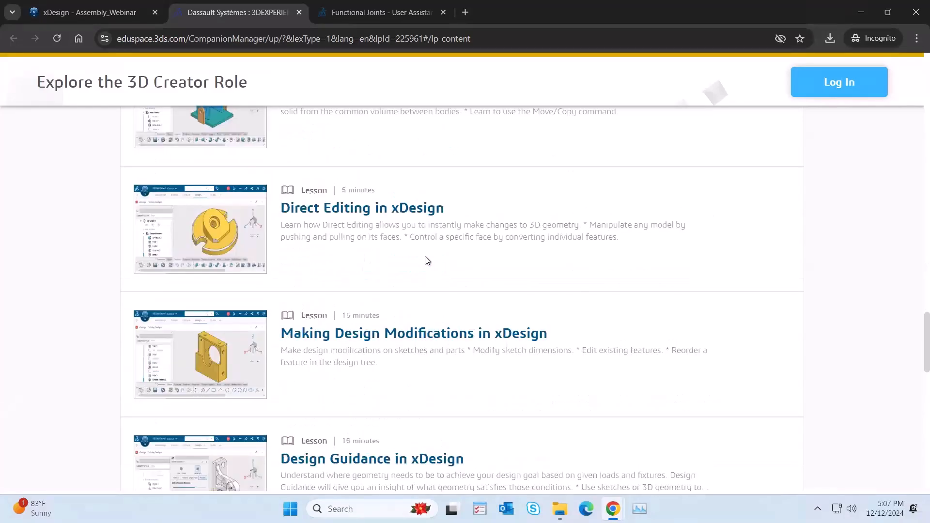
scroll(293, 165, down, 1)
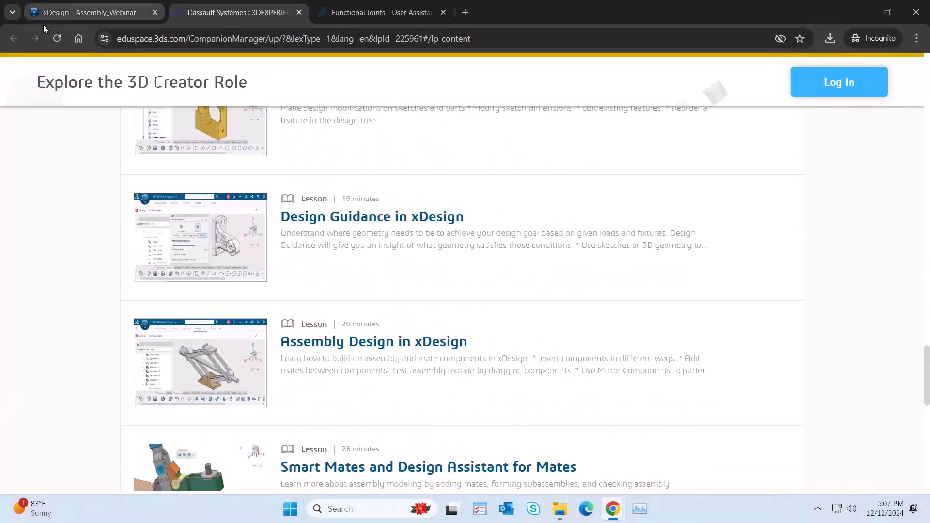
Step: Return to the xDesign start page and exit the dashboard's full-screen view
click(80, 14)
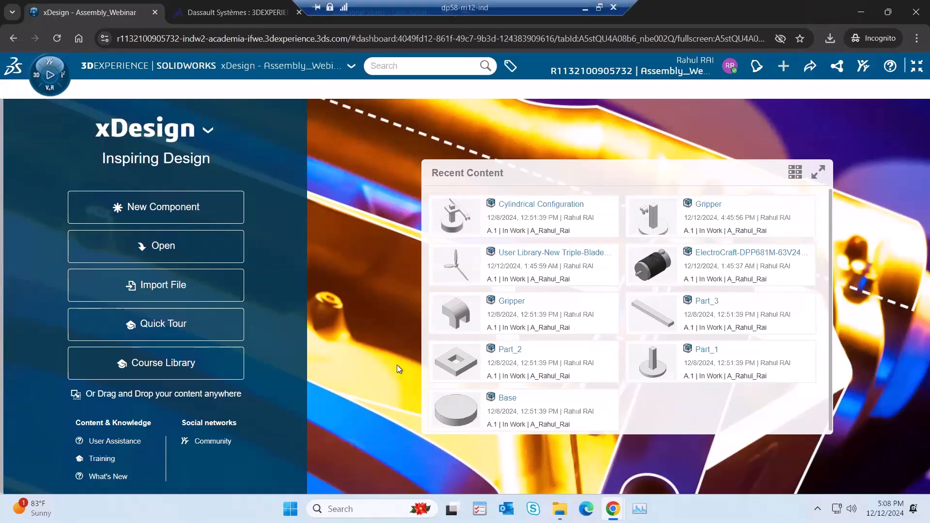
click(916, 67)
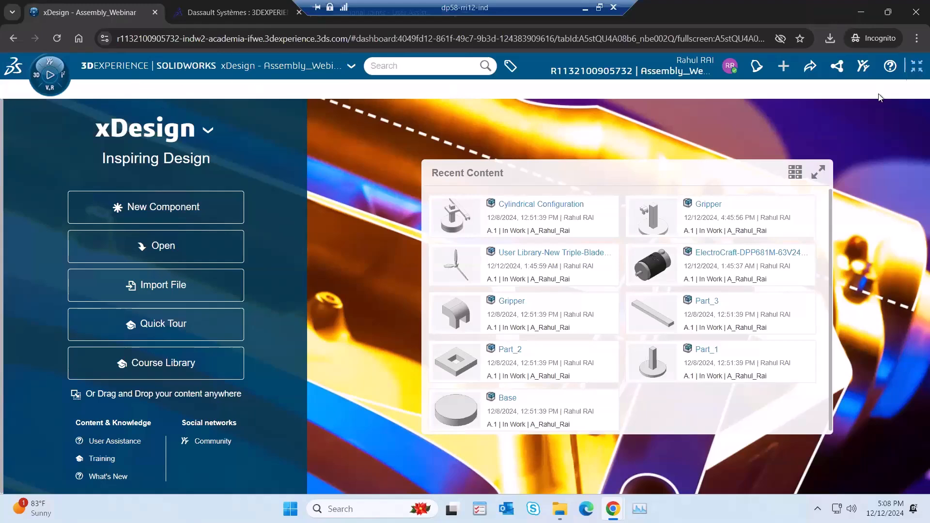